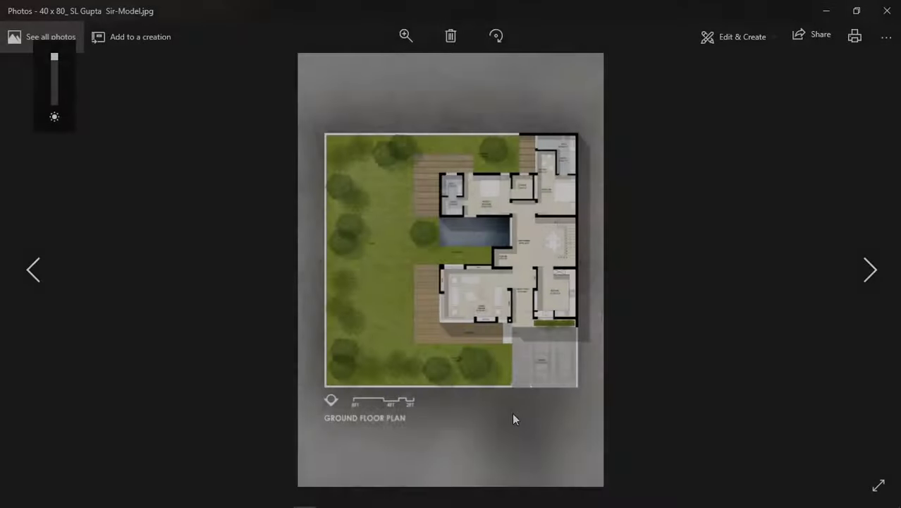
# Step: Examine the rendered ground floor plan image closely from the parking area up to the rear yard
pyautogui.scroll(5, 499, 466)
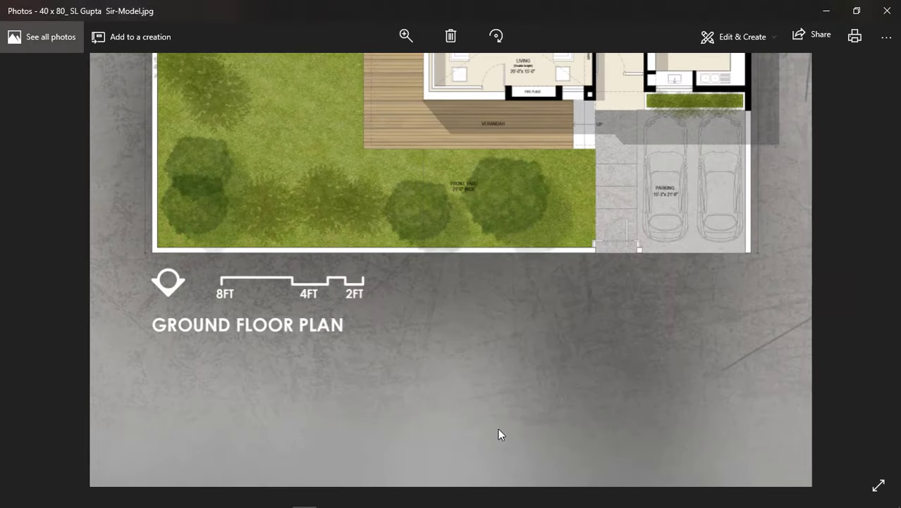
pyautogui.moveTo(463, 226); pyautogui.dragTo(465, 357)
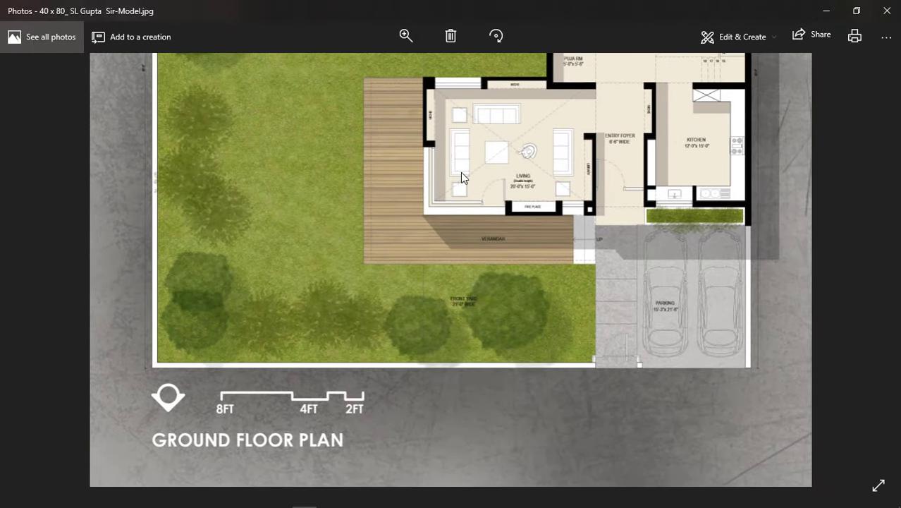
pyautogui.moveTo(463, 182); pyautogui.dragTo(466, 308)
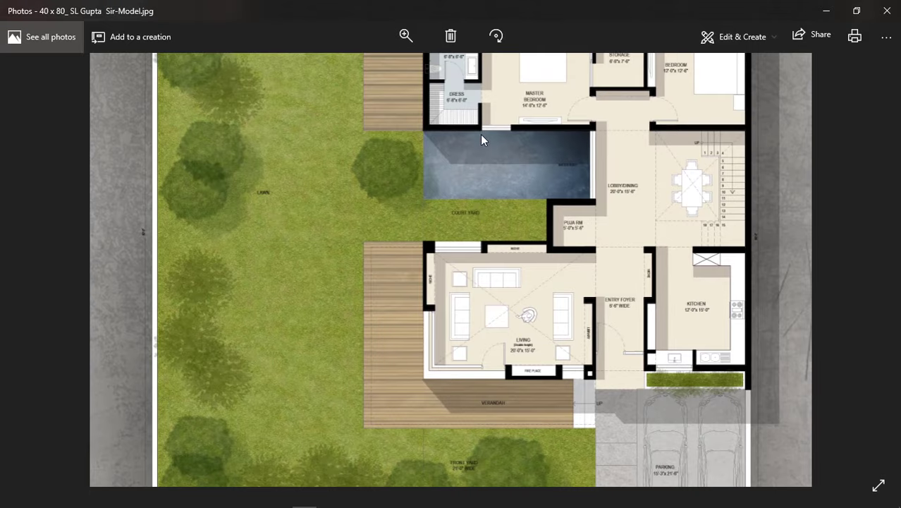
pyautogui.moveTo(480, 134); pyautogui.dragTo(485, 301)
pyautogui.moveTo(487, 139); pyautogui.dragTo(497, 284)
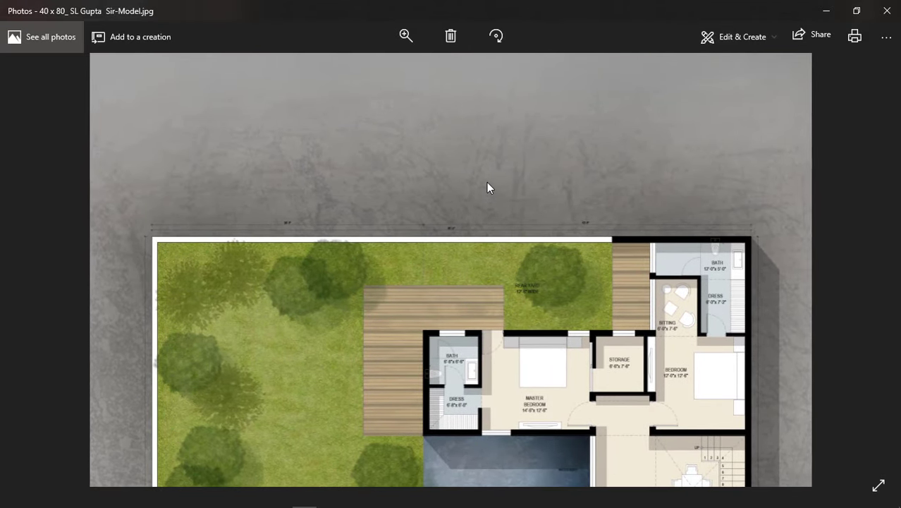
pyautogui.scroll(-5, 486, 182)
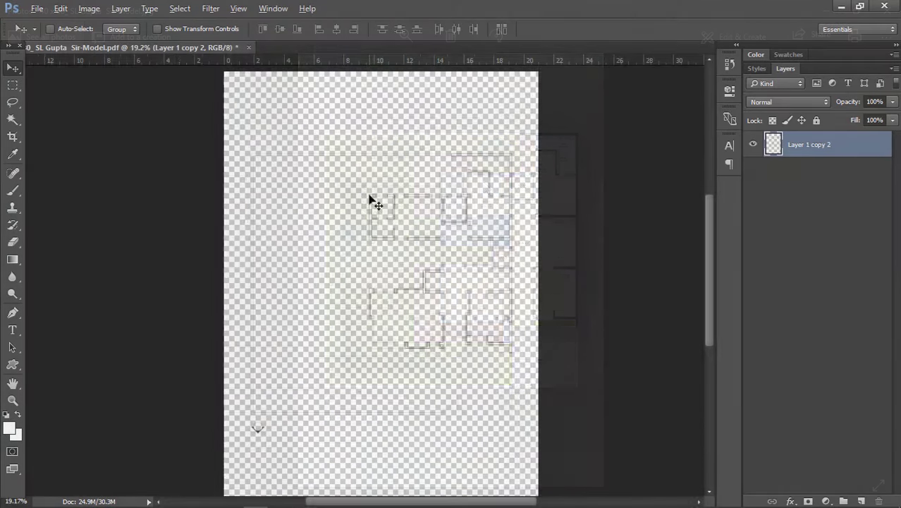
# Step: Switch to Photoshop and add a new layer beneath the floor plan line drawing layer
pyautogui.hotkey('ctrl', '0')
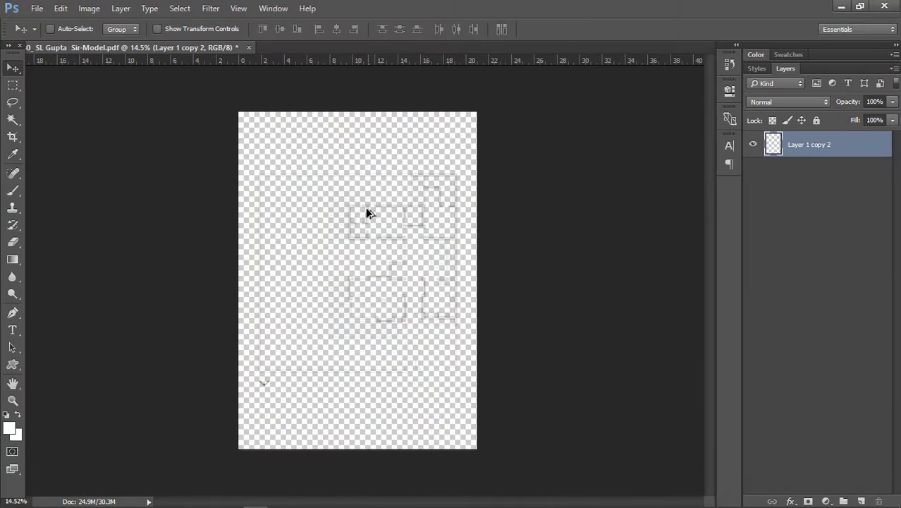
pyautogui.scroll(4, 365, 207)
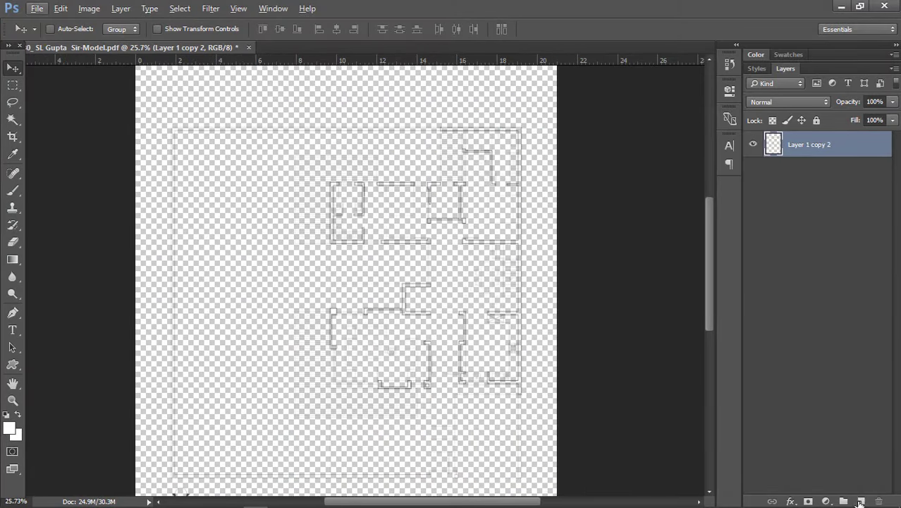
pyautogui.click(860, 501)
pyautogui.moveTo(799, 150); pyautogui.dragTo(781, 198)
# Step: Fill the new bottom layer with solid white (ffffff) in Normal mode at 100% opacity
pyautogui.hotkey('shift', 'BackSpace')
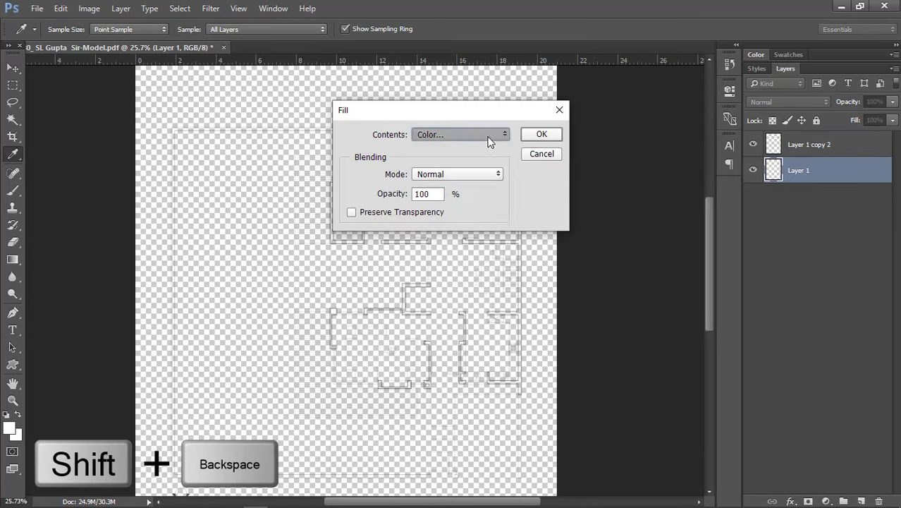
pyautogui.click(487, 135)
pyautogui.write('ffffff')
pyautogui.click(797, 169)
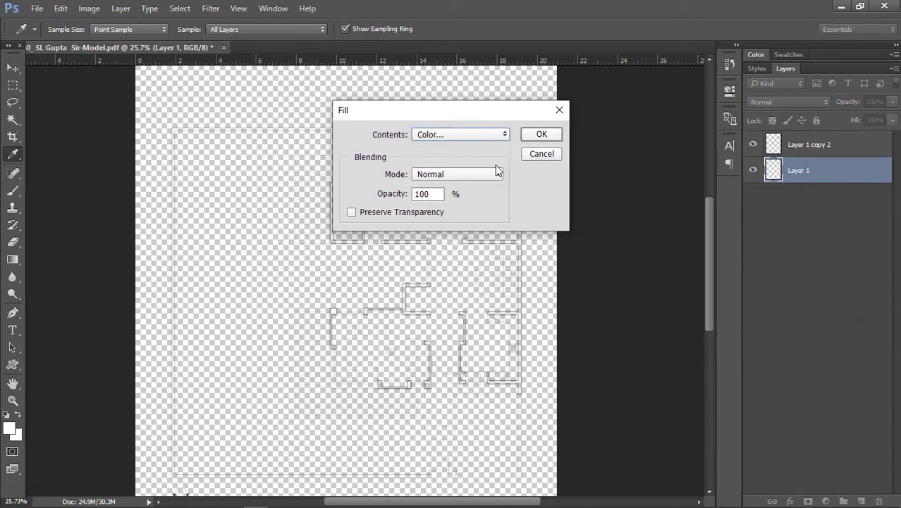
pyautogui.click(539, 135)
pyautogui.press('v')
pyautogui.scroll(1, 286, 257)
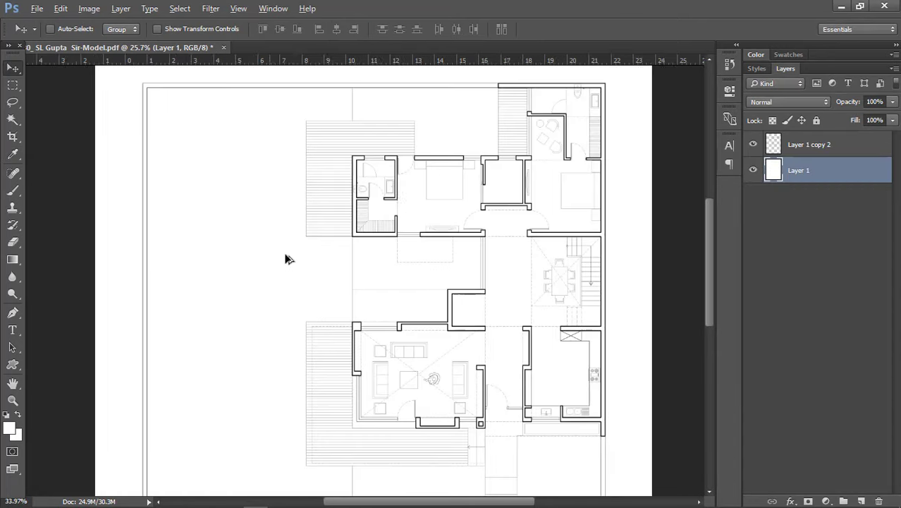
pyautogui.scroll(-2, 390, 279)
# Step: Rename the floor plan line drawing layer as DWG
pyautogui.click(811, 148)
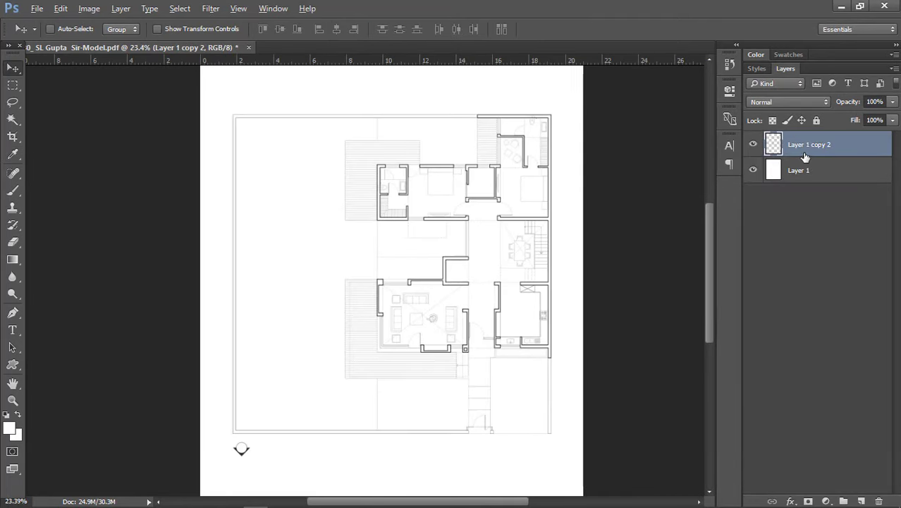
pyautogui.doubleClick(802, 146)
pyautogui.write('DWG')
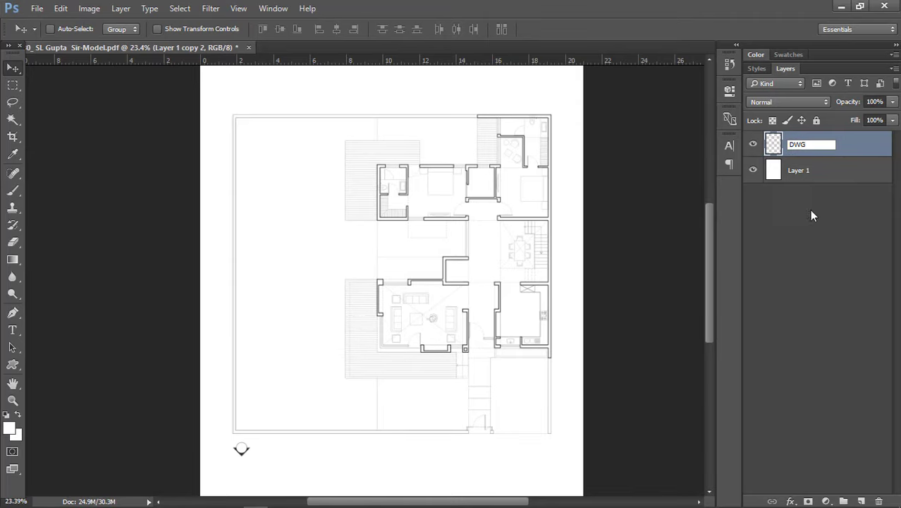
pyautogui.click(813, 215)
pyautogui.scroll(4, 398, 244)
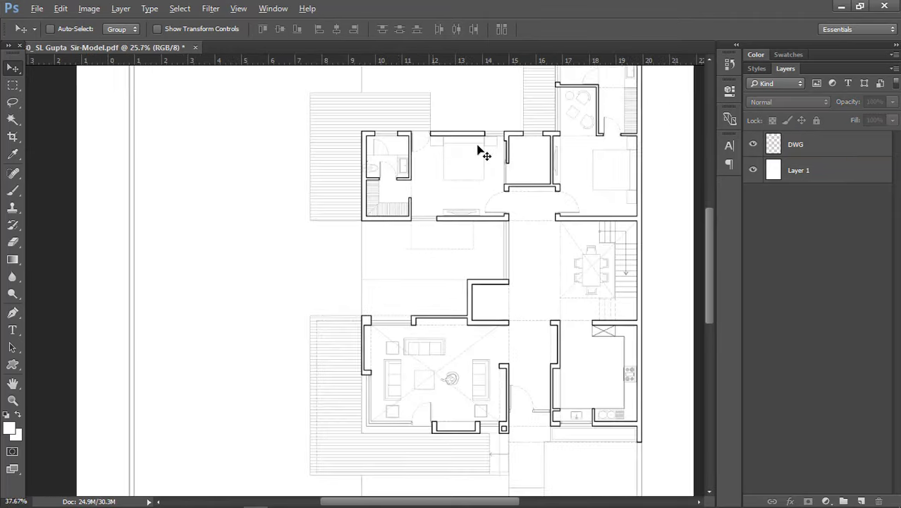
pyautogui.scroll(-2, 483, 149)
# Step: Select the large lawn and the adjoining rear yard on the DWG layer with the Magic Wand
pyautogui.click(824, 146)
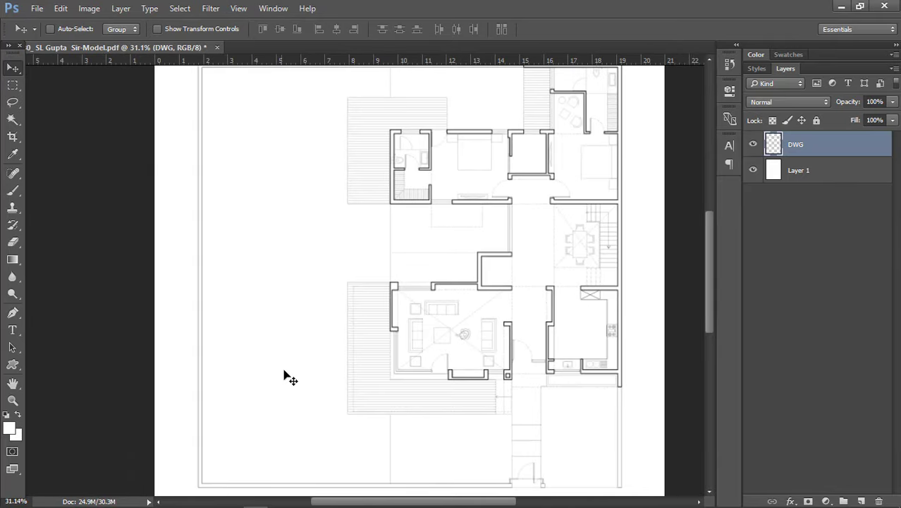
pyautogui.scroll(-1, 374, 326)
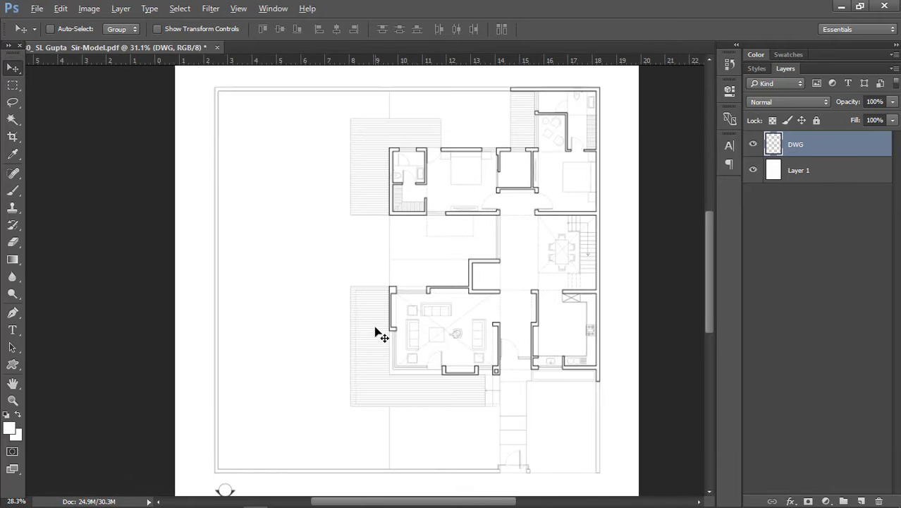
pyautogui.press('w')
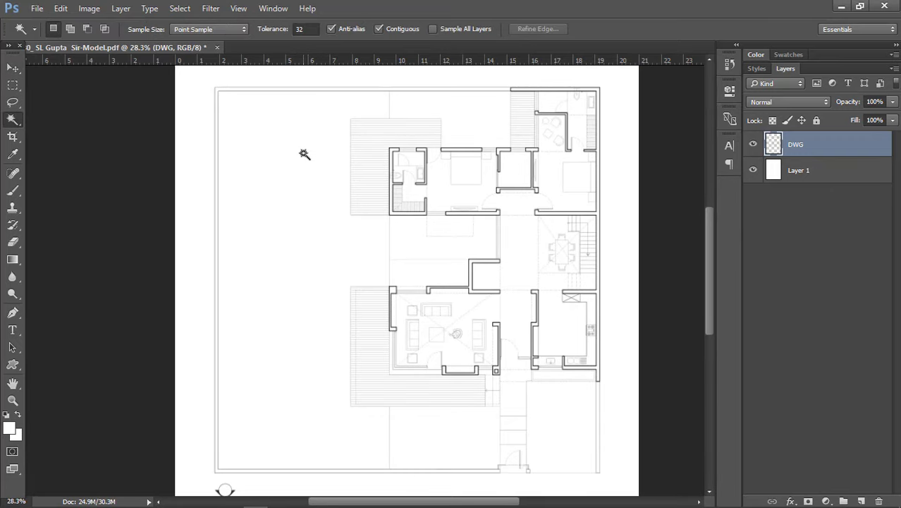
pyautogui.click(304, 154)
pyautogui.scroll(9, 439, 101)
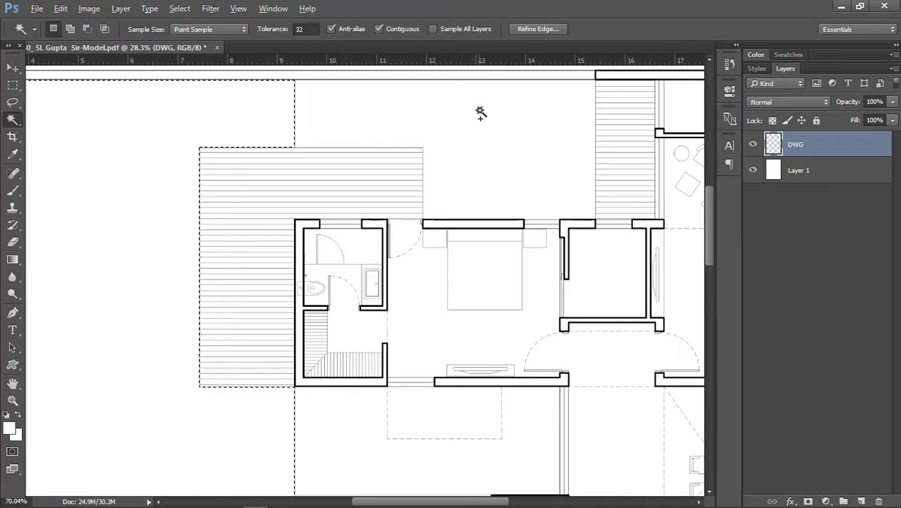
pyautogui.scroll(-8, 480, 113)
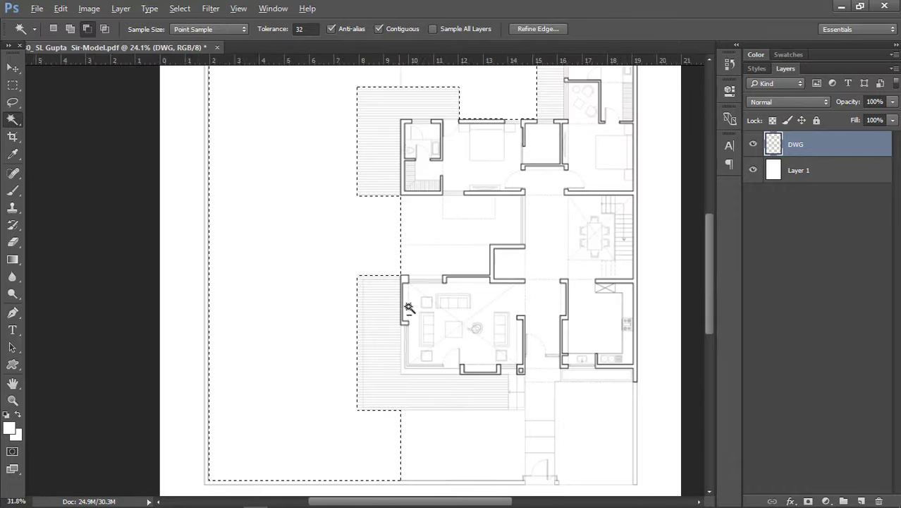
pyautogui.scroll(3, 423, 296)
pyautogui.scroll(-3, 430, 184)
# Step: Add the courtyard strip behind the living room to the lawn selection
pyautogui.click(432, 214)
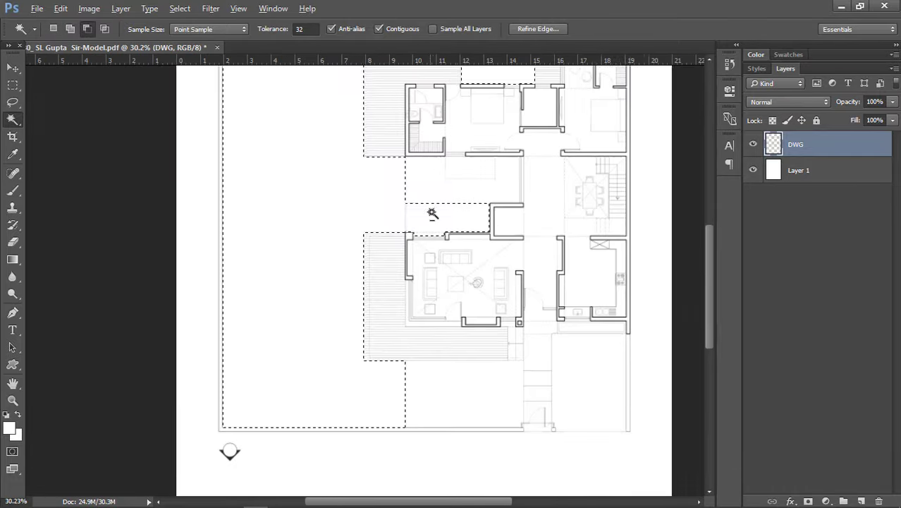
pyautogui.scroll(5, 432, 214)
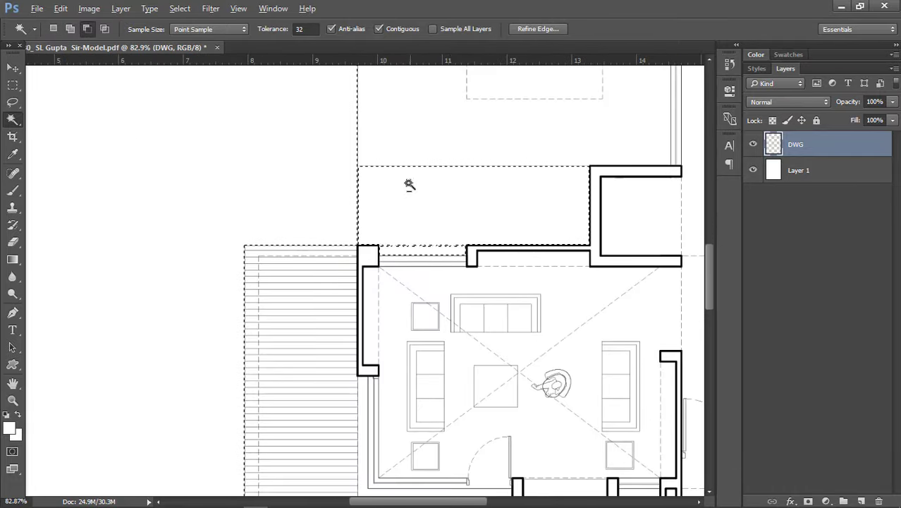
pyautogui.scroll(-2, 405, 204)
pyautogui.scroll(2, 411, 247)
pyautogui.scroll(-4, 338, 152)
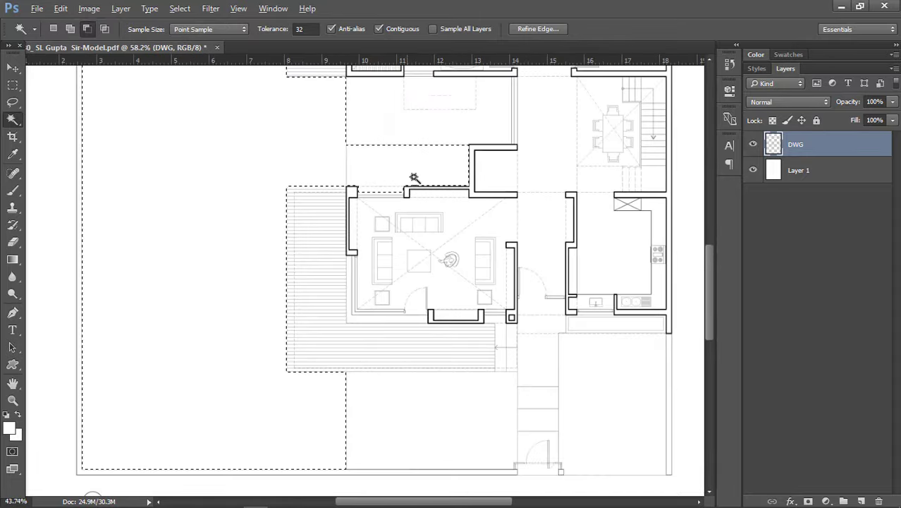
# Step: Add the front yard beside the entry path and the planter strip outside the kitchen to the selection
pyautogui.scroll(-2, 368, 262)
pyautogui.scroll(3, 417, 316)
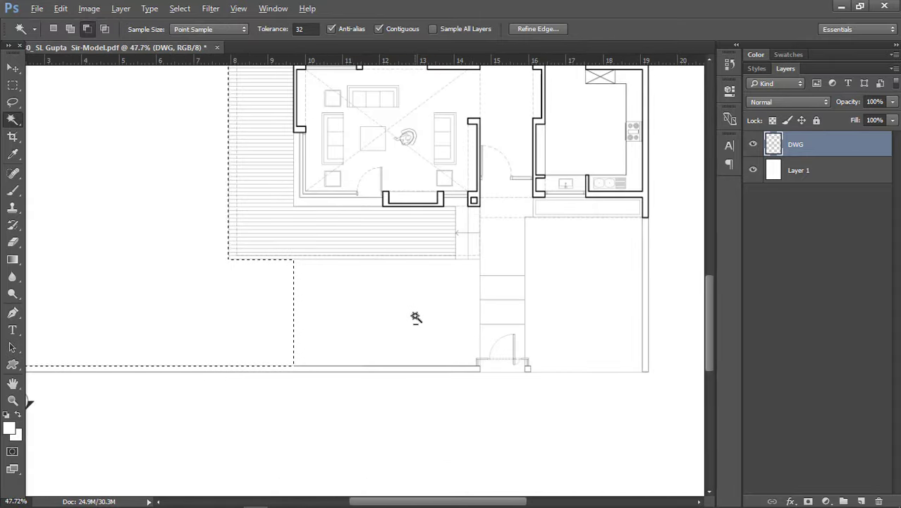
pyautogui.scroll(-2, 416, 316)
pyautogui.scroll(3, 559, 250)
pyautogui.scroll(1, 500, 215)
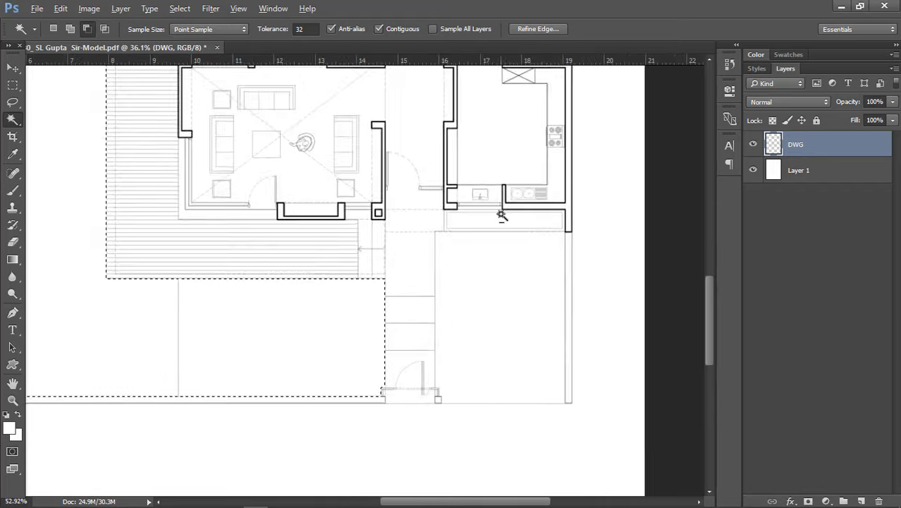
pyautogui.scroll(3, 501, 215)
pyautogui.scroll(1, 501, 216)
pyautogui.click(488, 236)
pyautogui.scroll(-2, 519, 314)
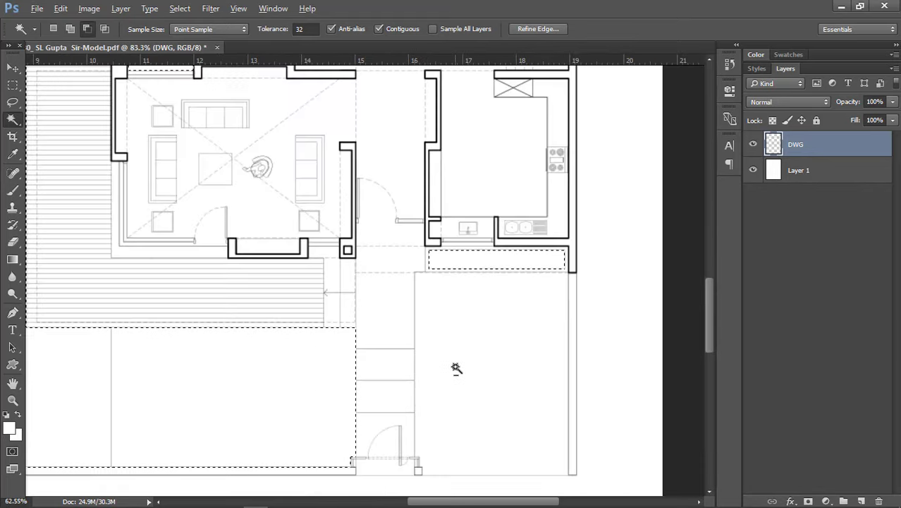
# Step: Subtract the living room's rear window opening from the selection with a rectangular marquee about 2.1 by 0.6 cm
pyautogui.scroll(-4, 456, 369)
pyautogui.scroll(4, 299, 261)
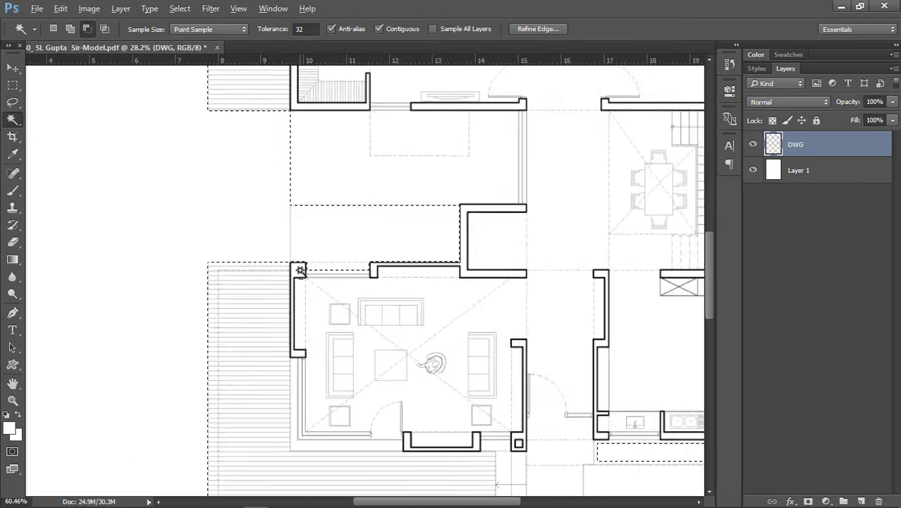
pyautogui.scroll(2, 299, 270)
pyautogui.press('m')
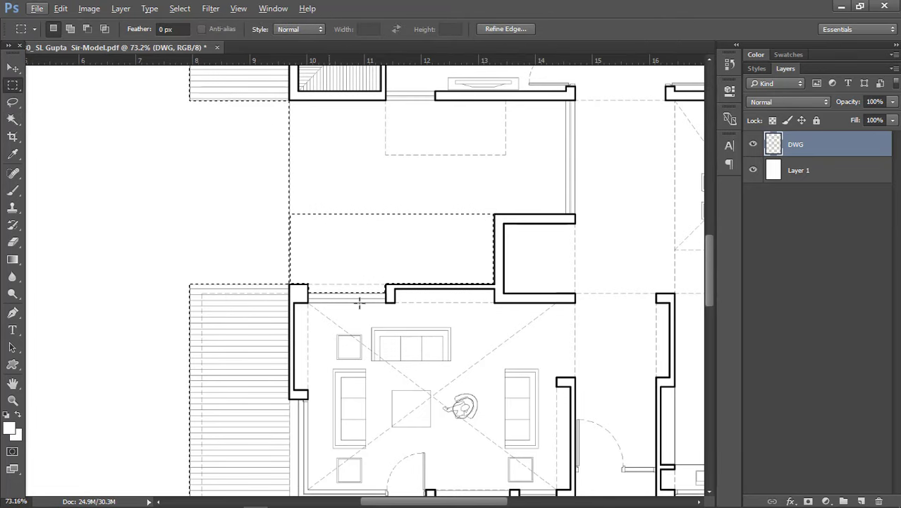
pyautogui.press('alt')
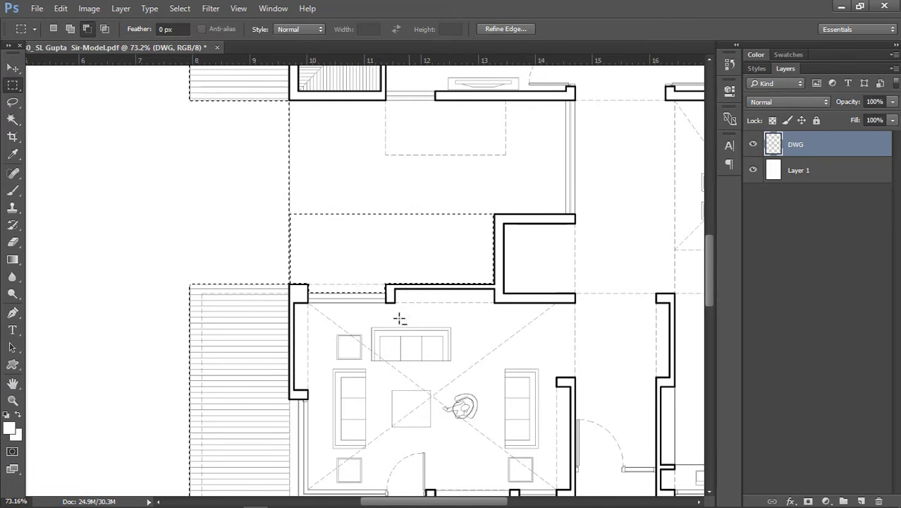
pyautogui.moveTo(299, 303); pyautogui.dragTo(290, 289)
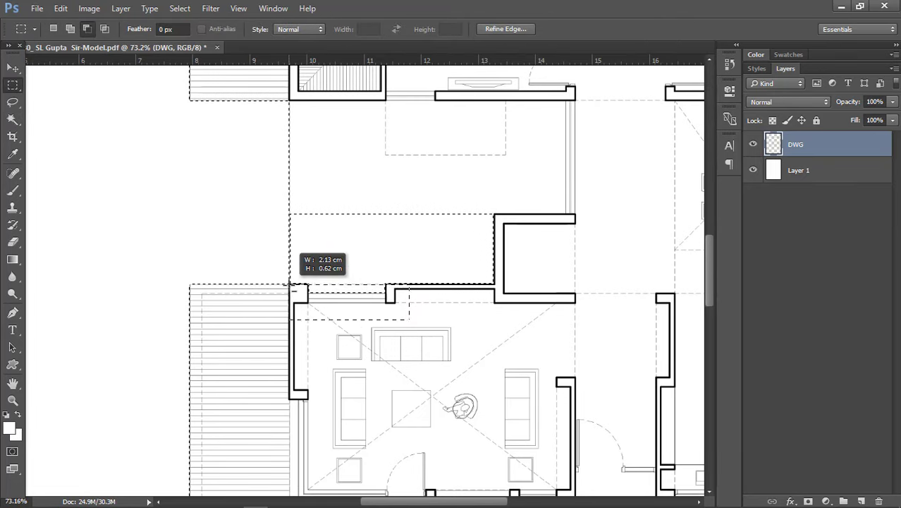
pyautogui.scroll(5, 335, 280)
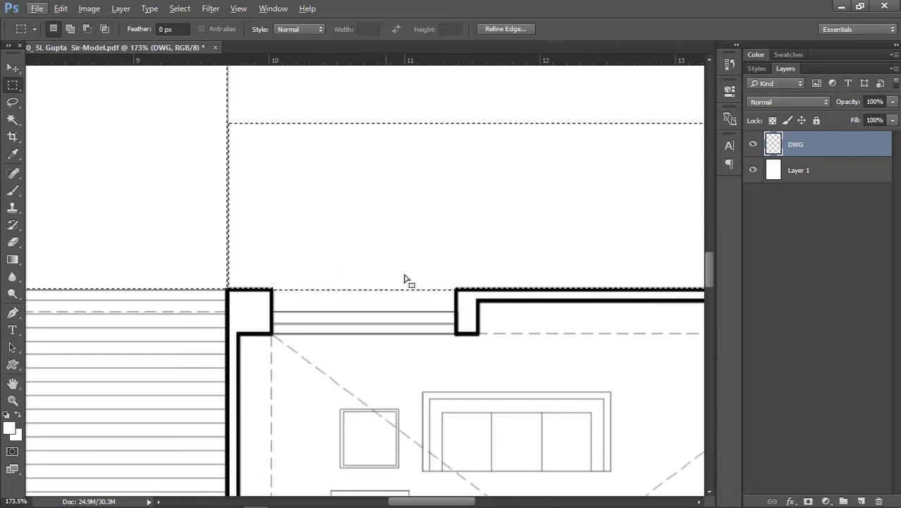
pyautogui.scroll(-8, 455, 275)
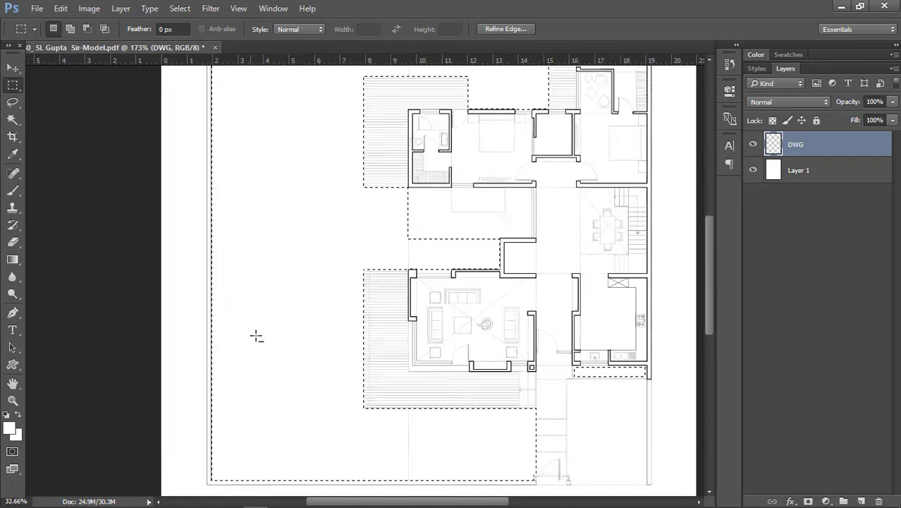
pyautogui.scroll(-1, 282, 285)
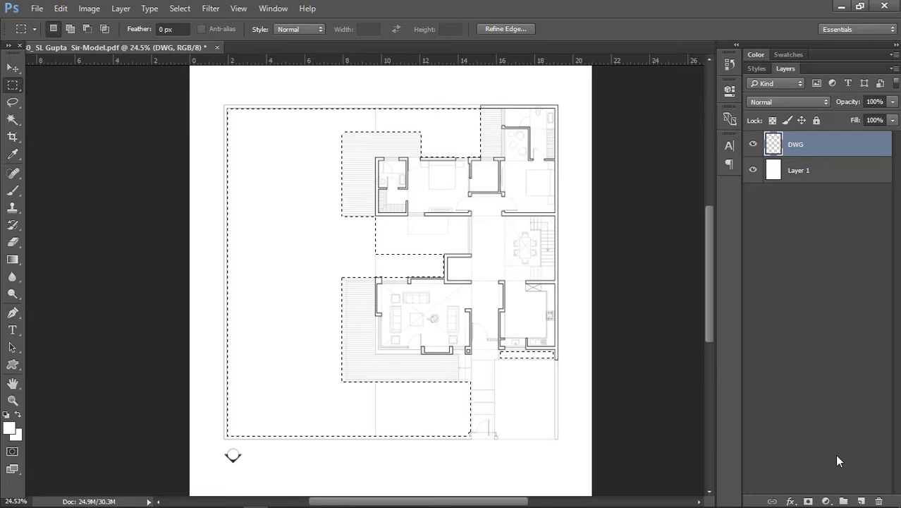
# Step: Add a layer below DWG and fill the selected lawn areas on it with hue 68, saturation 28%, brightness 78%
pyautogui.click(860, 502)
pyautogui.moveTo(832, 150); pyautogui.dragTo(832, 183)
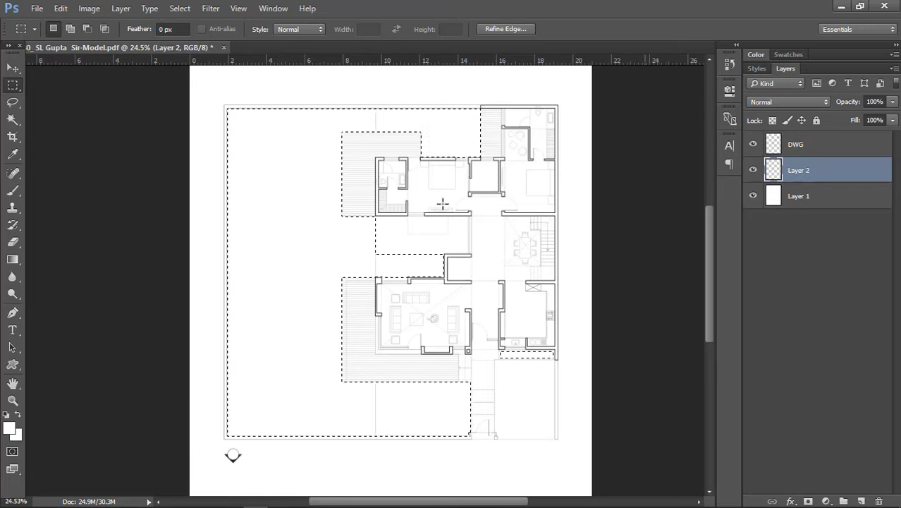
pyautogui.hotkey('shift', 'BackSpace')
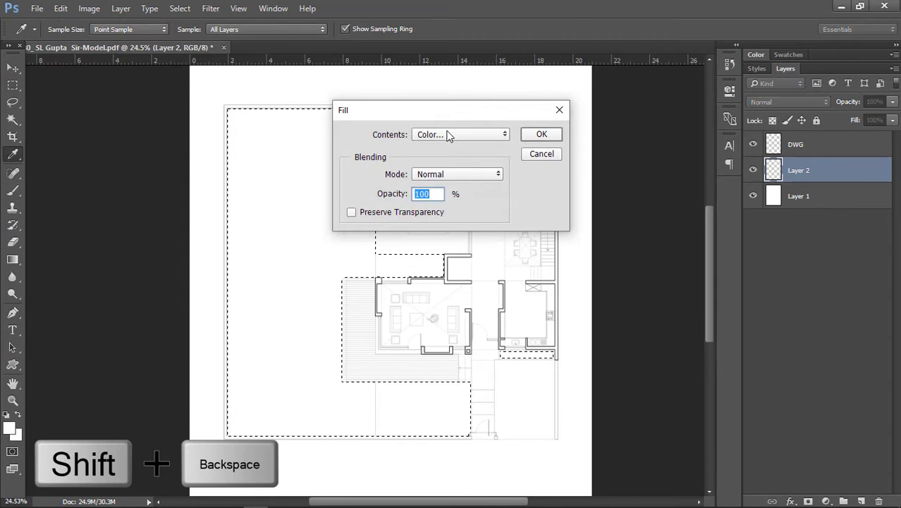
pyautogui.click(450, 140)
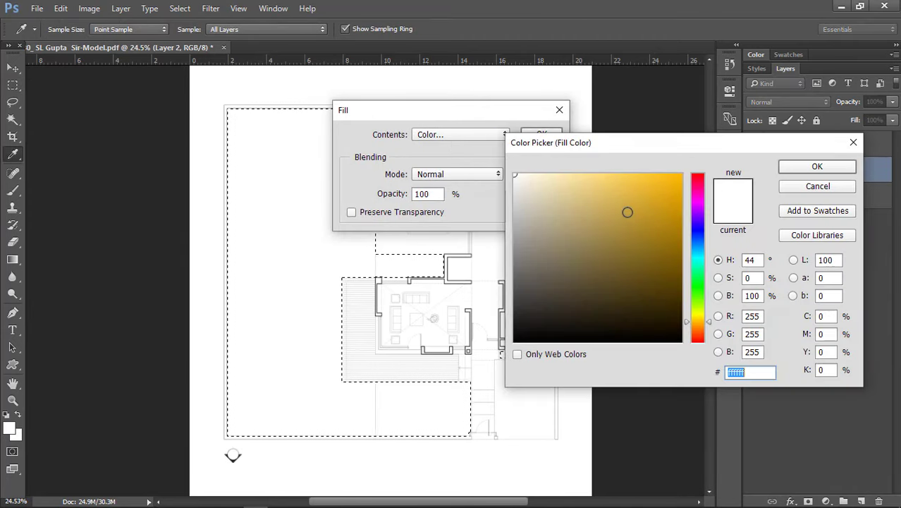
pyautogui.click(742, 261)
pyautogui.write('68')
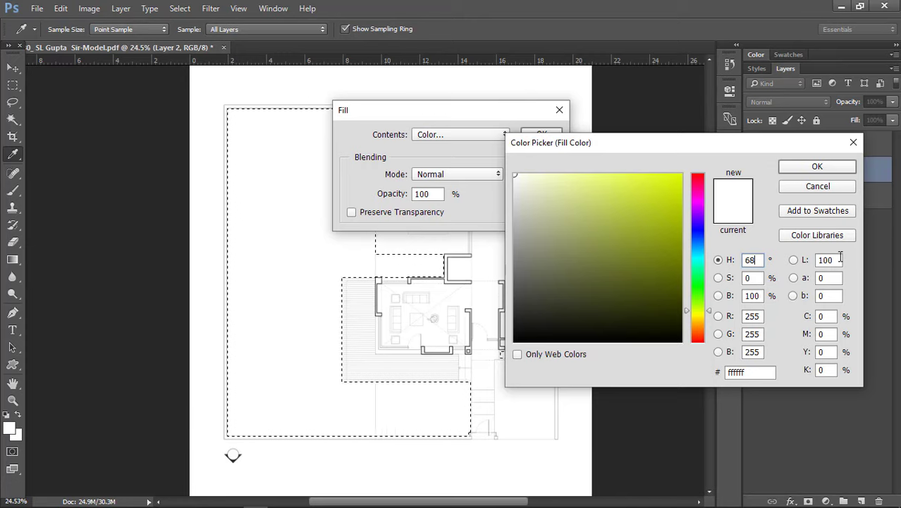
pyautogui.write('28')
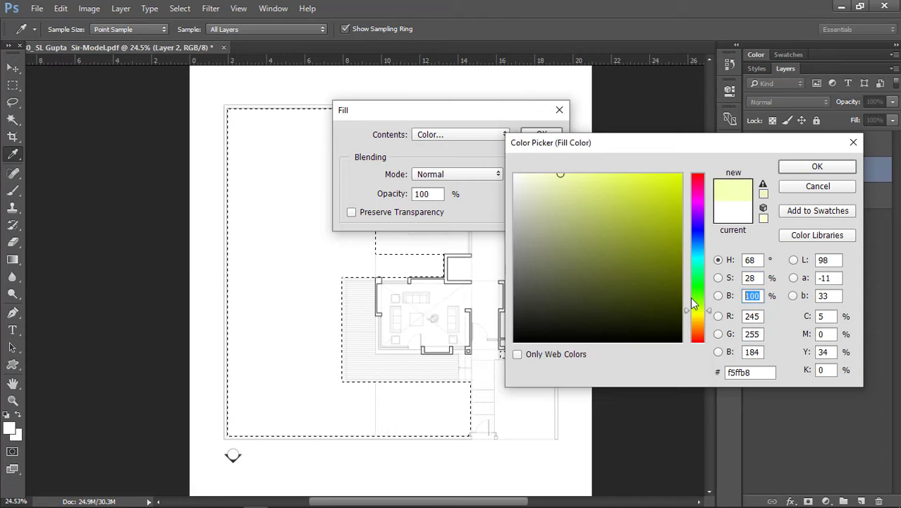
pyautogui.write('78')
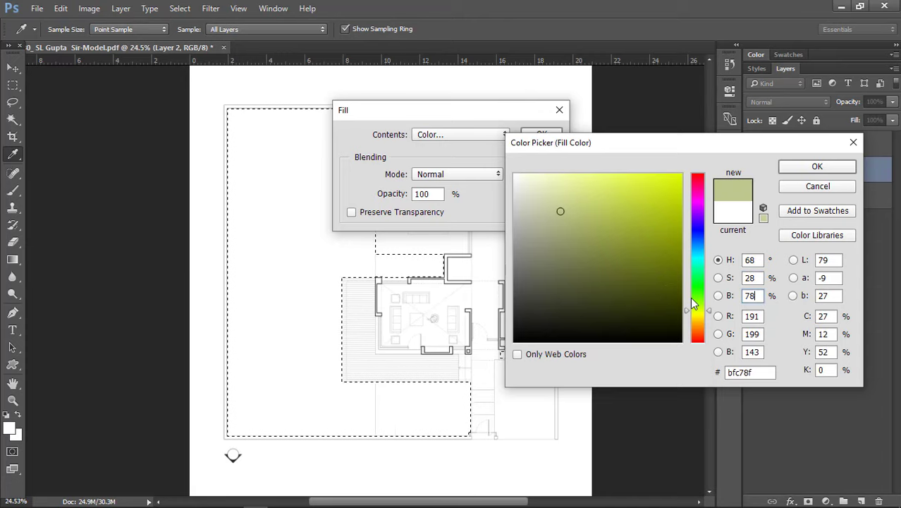
pyautogui.click(811, 167)
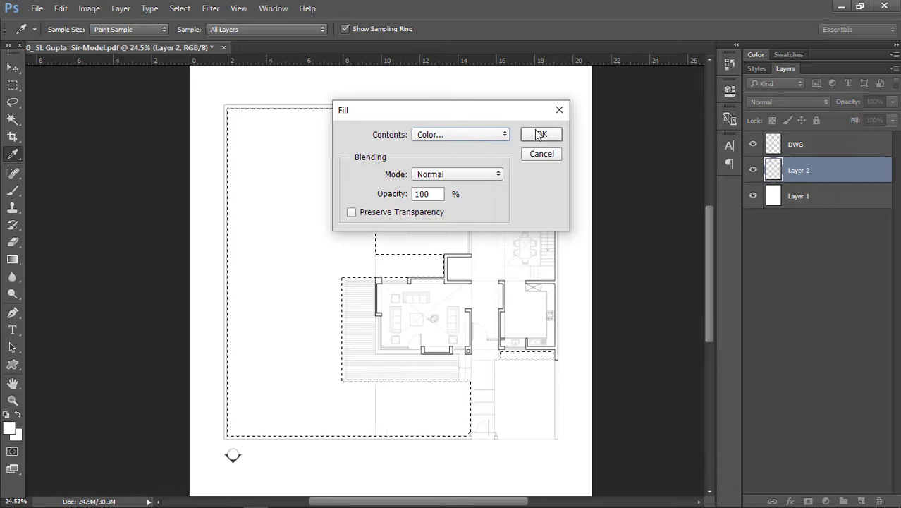
pyautogui.click(537, 133)
# Step: Deselect the filled lawn areas
pyautogui.scroll(2, 346, 177)
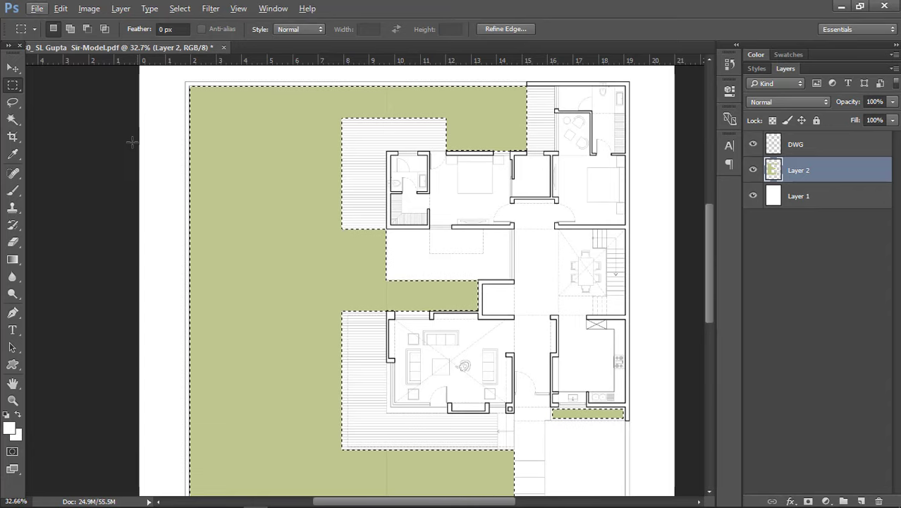
pyautogui.click(12, 102)
pyautogui.click(314, 161)
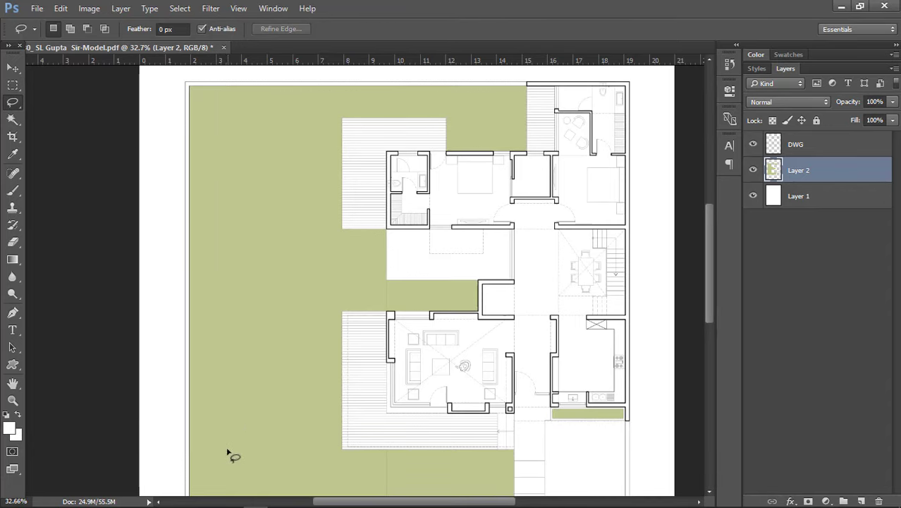
# Step: Preview the Untitled-1 grass image in the For PS tut folder and place it in the floor plan document
pyautogui.click(215, 500)
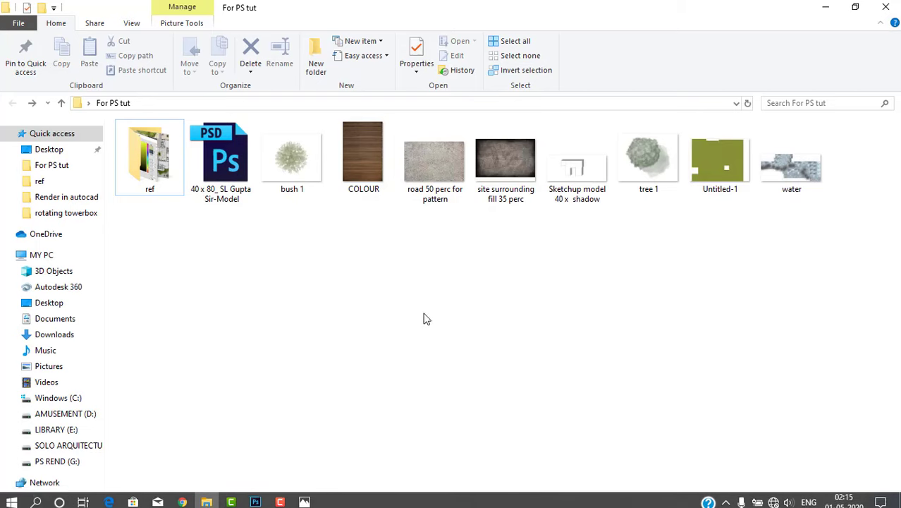
pyautogui.doubleClick(739, 179)
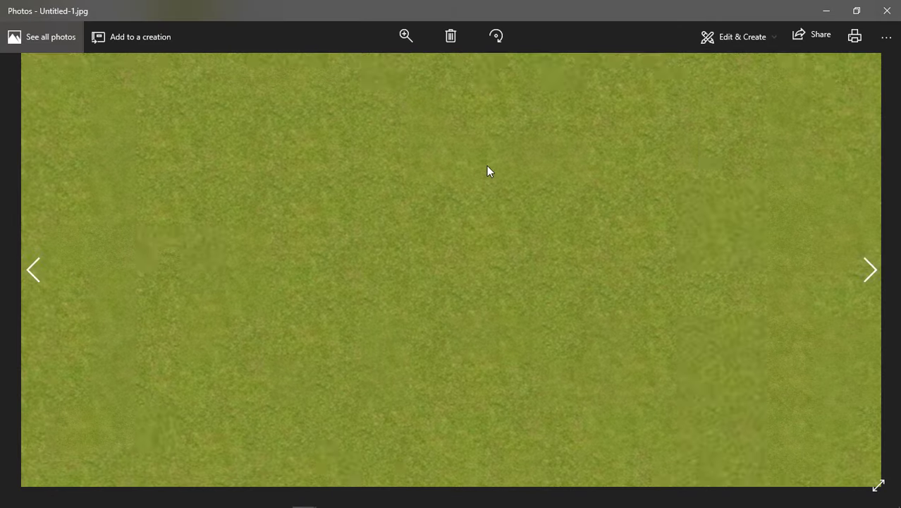
pyautogui.click(888, 11)
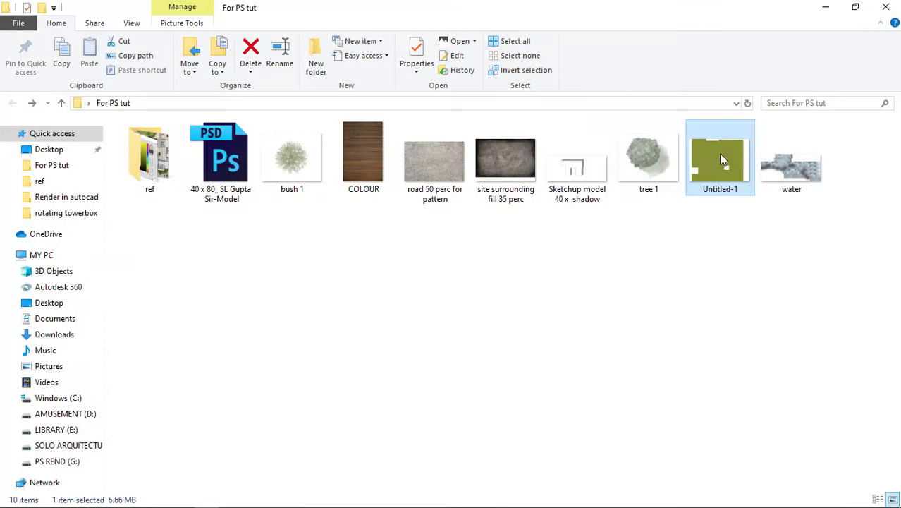
pyautogui.moveTo(719, 153); pyautogui.dragTo(374, 324)
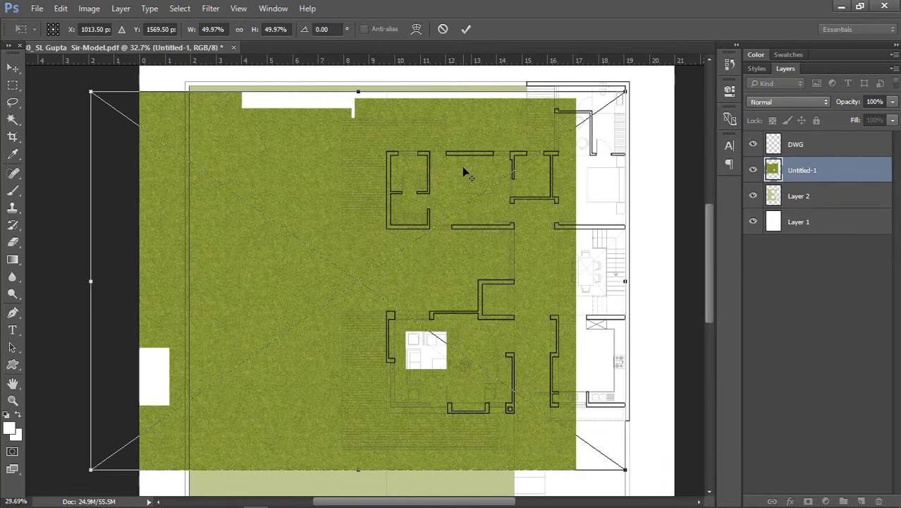
# Step: Scale the placed grass image proportionally to about 65.8% and position it to cover the whole floor plan
pyautogui.scroll(-3, 465, 173)
pyautogui.moveTo(488, 285); pyautogui.dragTo(507, 285)
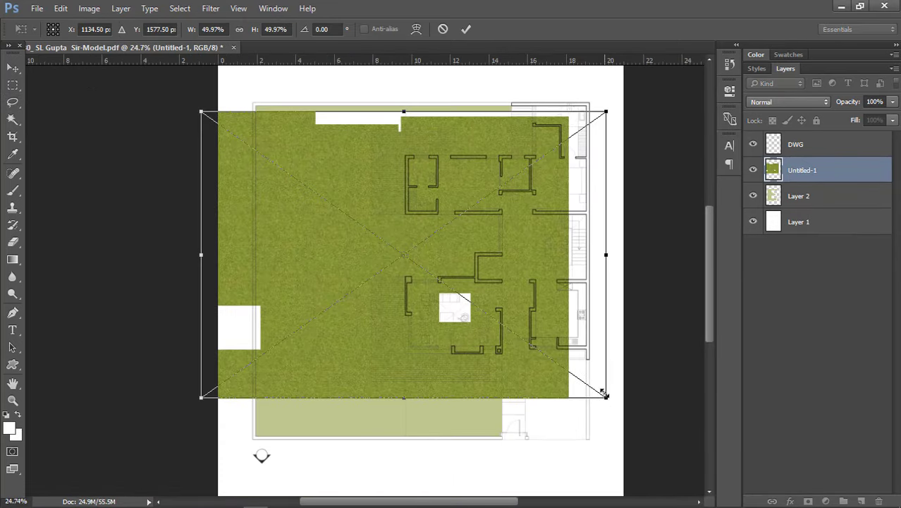
pyautogui.moveTo(603, 392); pyautogui.dragTo(674, 437)
pyautogui.moveTo(540, 356); pyautogui.dragTo(561, 361)
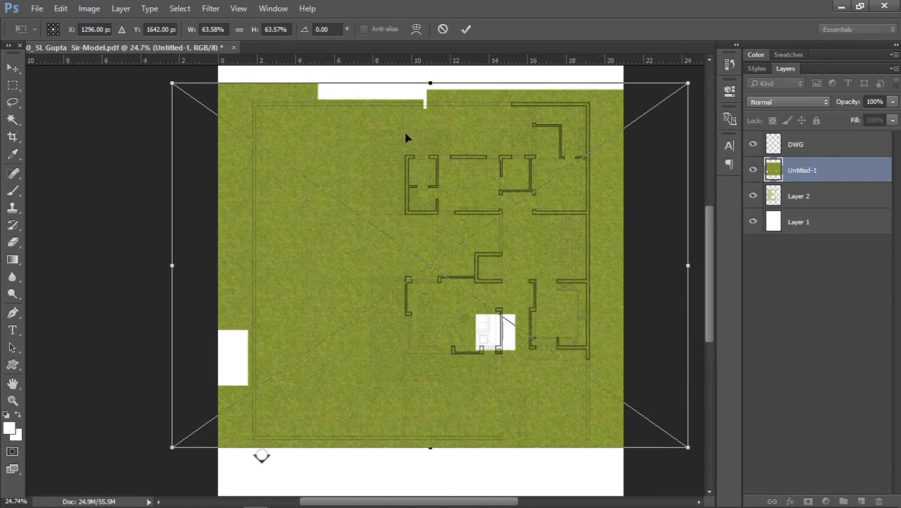
pyautogui.scroll(-2, 406, 137)
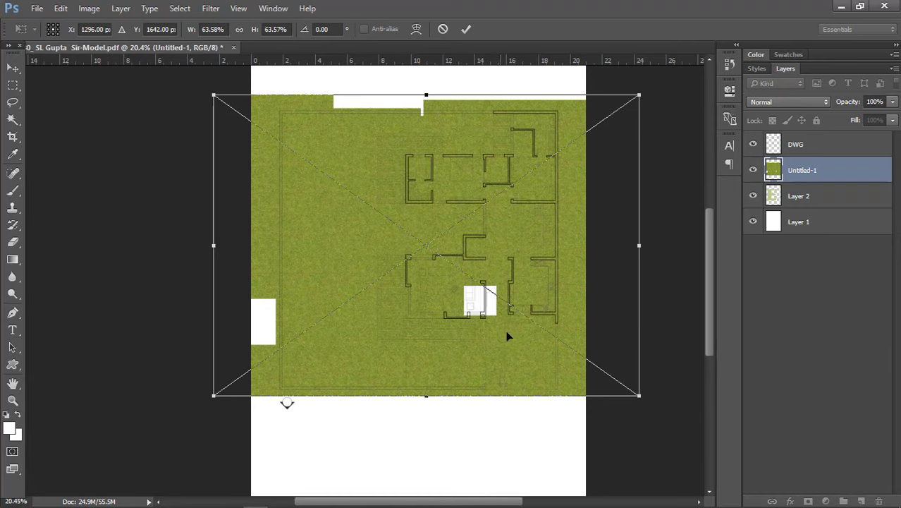
pyautogui.moveTo(643, 399); pyautogui.dragTo(647, 402)
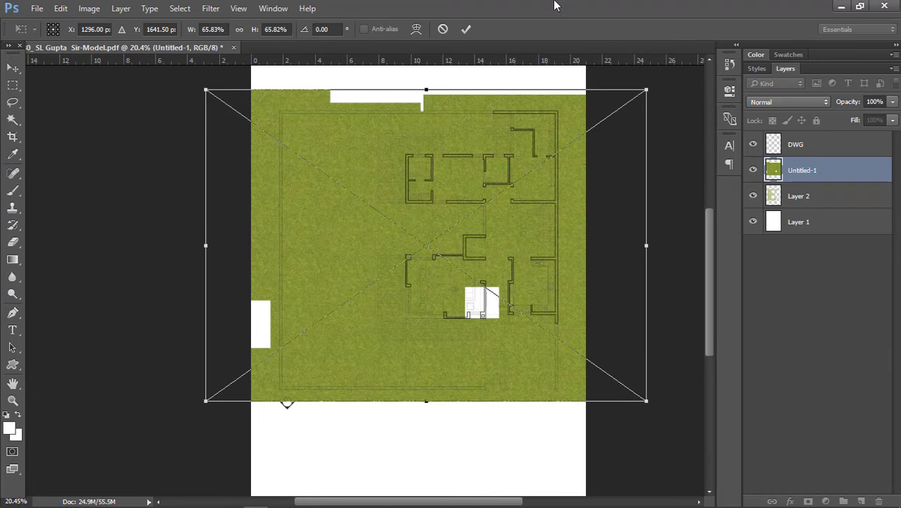
pyautogui.scroll(10, 325, 223)
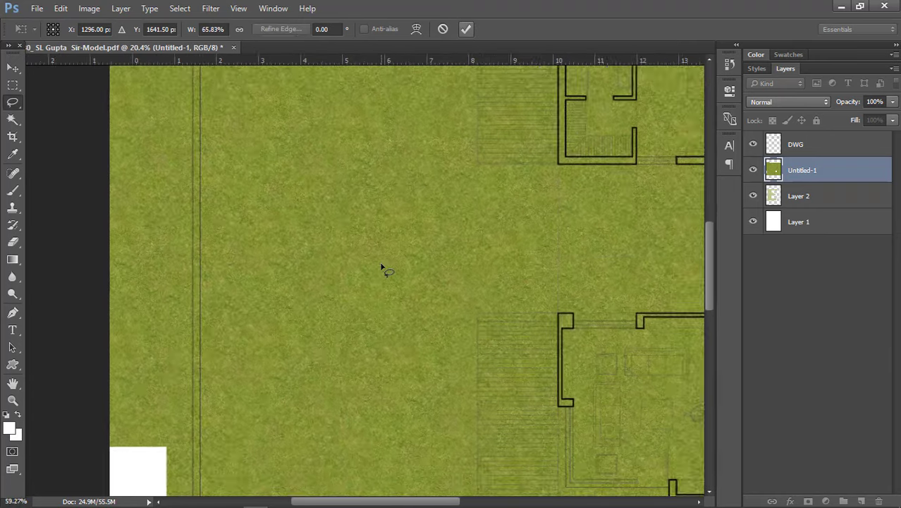
pyautogui.scroll(2, 299, 277)
pyautogui.press('v')
pyautogui.hotkey('alt', 'v')
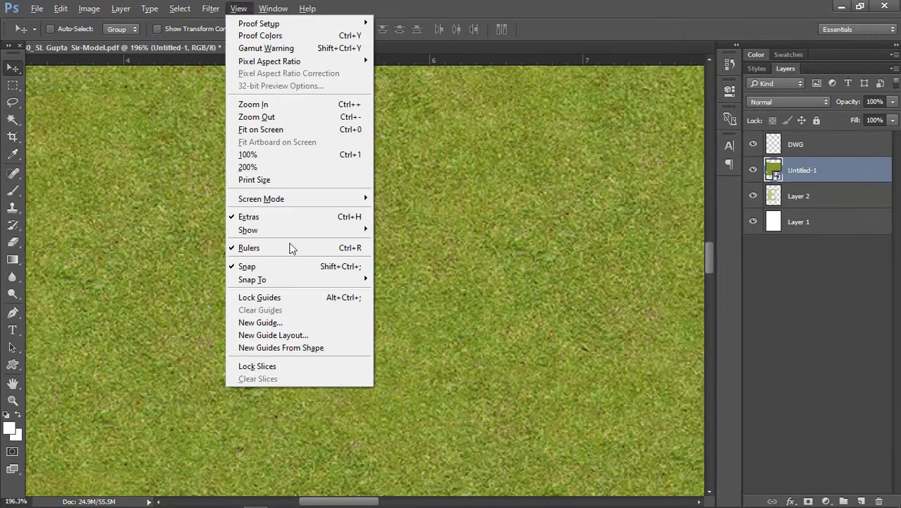
pyautogui.press('Escape')
pyautogui.scroll(-7, 288, 240)
pyautogui.scroll(-4, 233, 232)
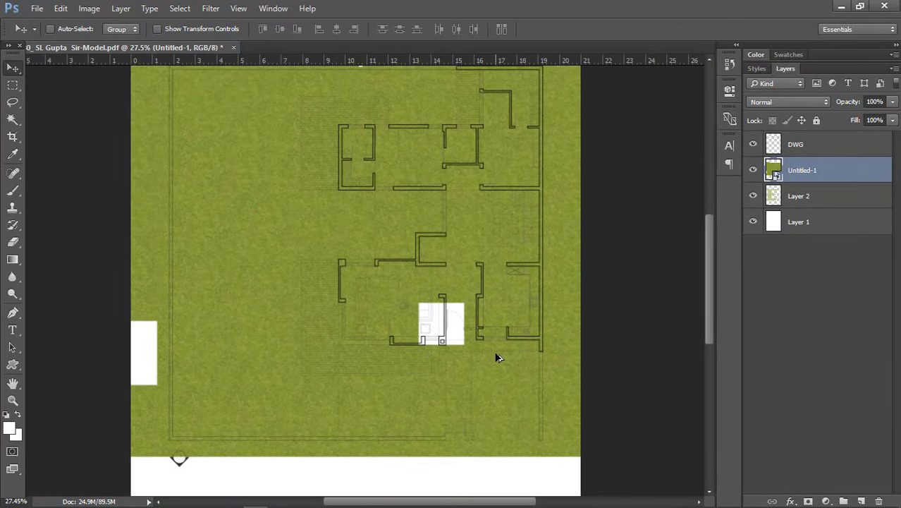
# Step: Hide the Untitled-1 grass layer and select everything outside the lawn fill on Layer 2 with the Magic Wand
pyautogui.click(753, 169)
pyautogui.click(855, 201)
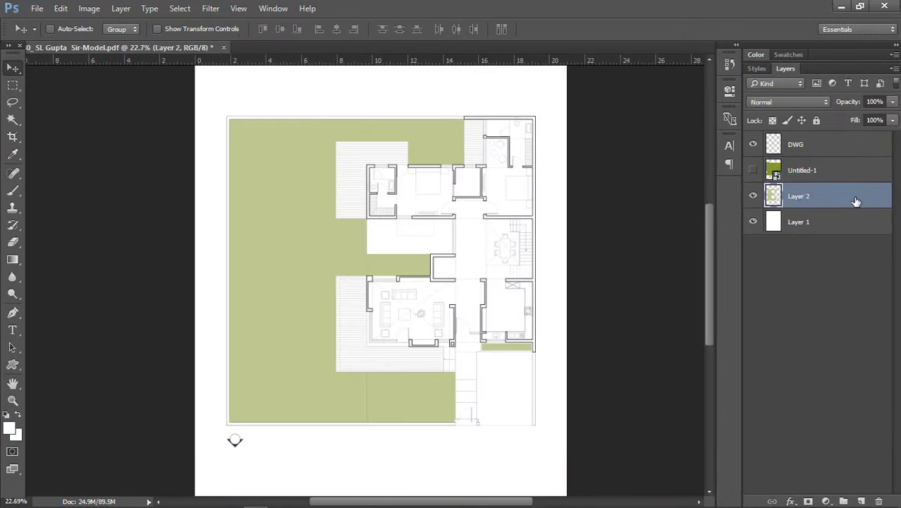
pyautogui.scroll(1, 292, 221)
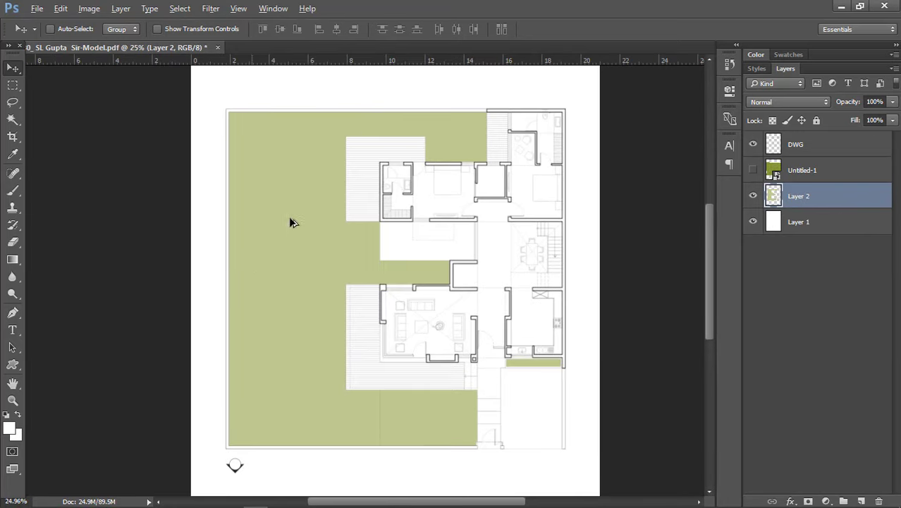
pyautogui.press('w')
pyautogui.hotkey('alt', 'w')
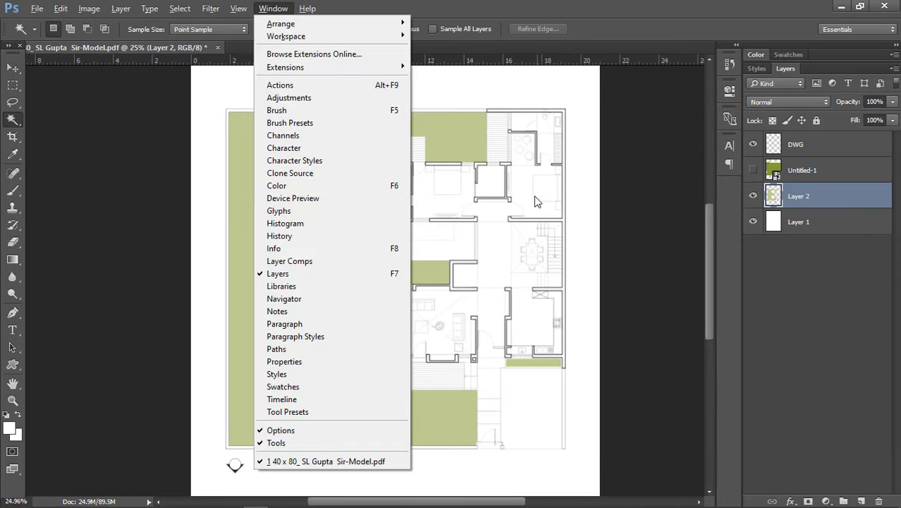
pyautogui.click(536, 189)
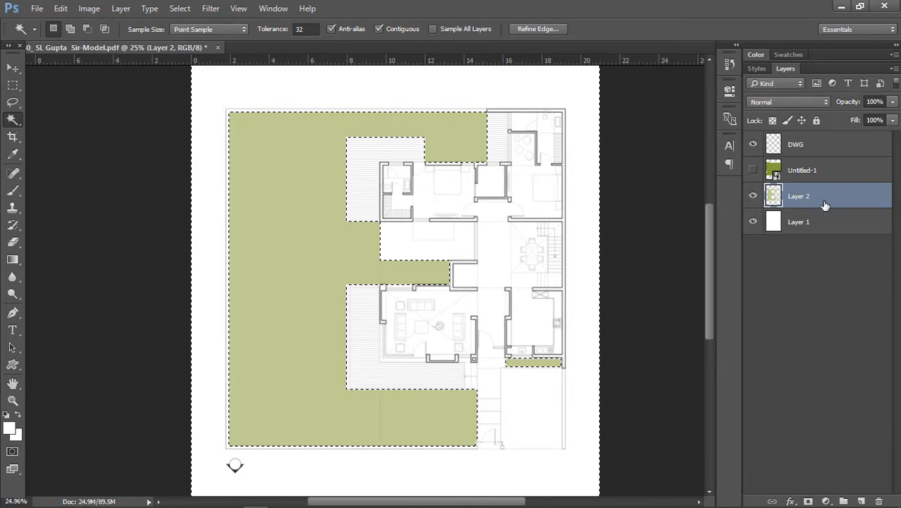
# Step: Create a group above Untitled-1 with a layer mask, fill the selected non-lawn area black on the mask, and deselect
pyautogui.click(833, 165)
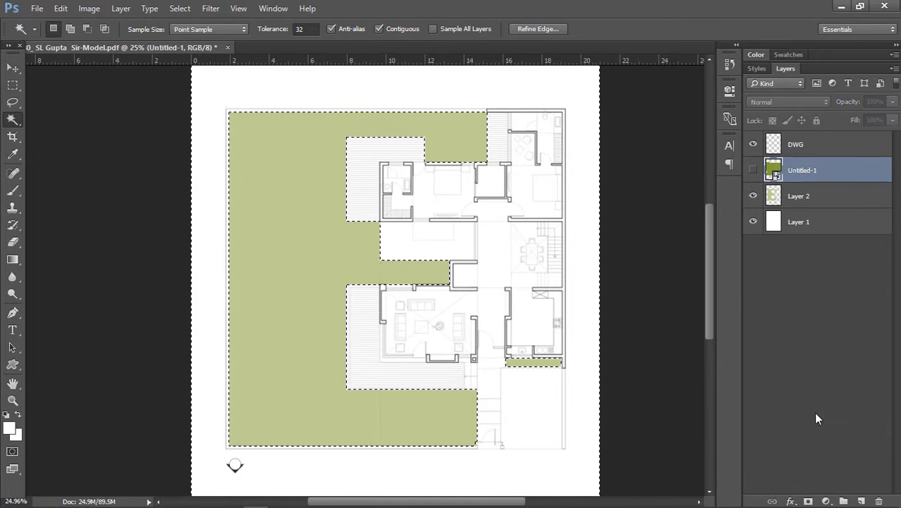
pyautogui.click(844, 501)
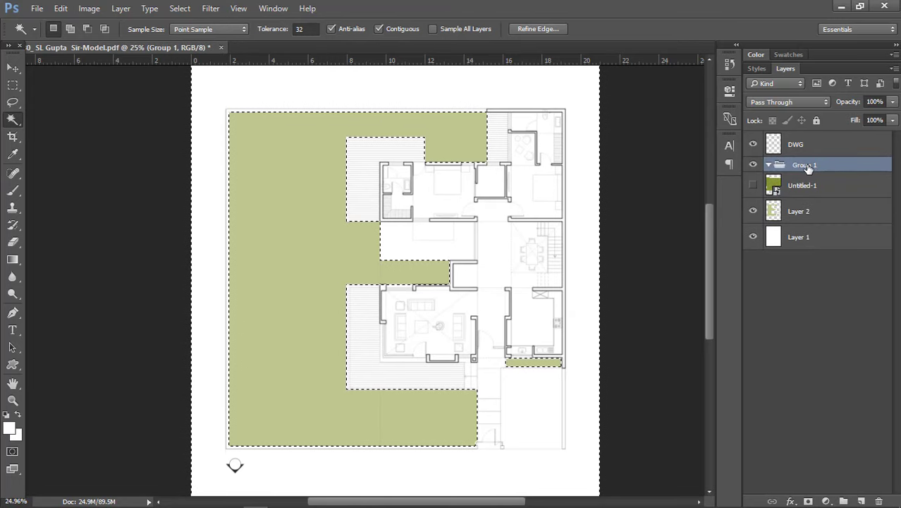
pyautogui.moveTo(807, 168); pyautogui.dragTo(809, 500)
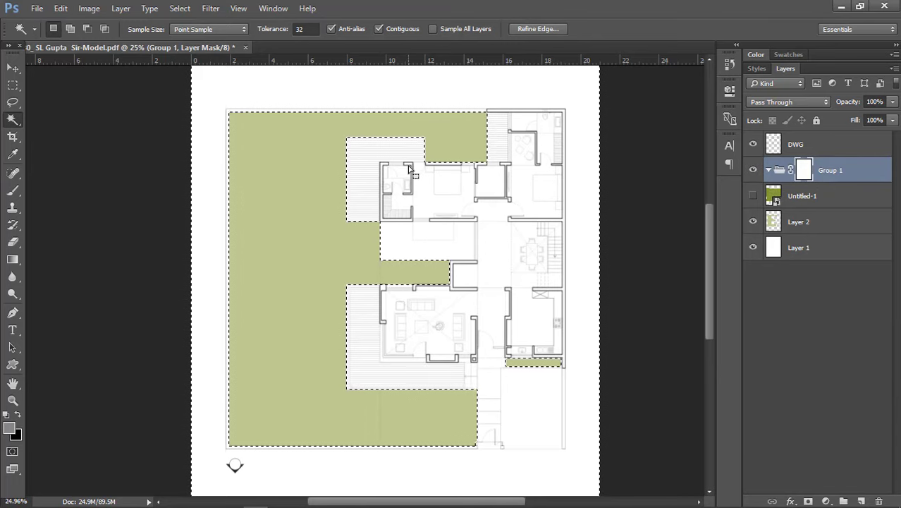
pyautogui.press('l')
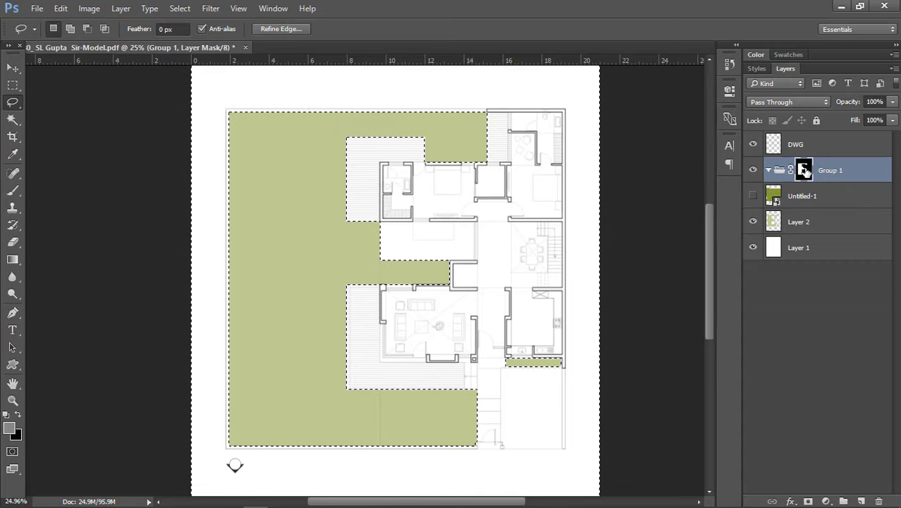
pyautogui.click(456, 172)
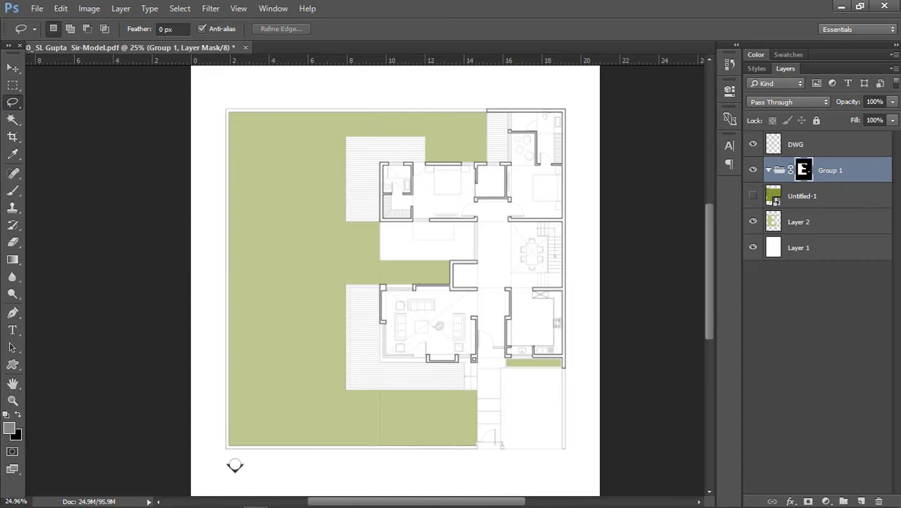
# Step: Toggle the visibility of the Untitled-1 grass layer and the Layer 2 lawn fill to compare them
pyautogui.click(793, 198)
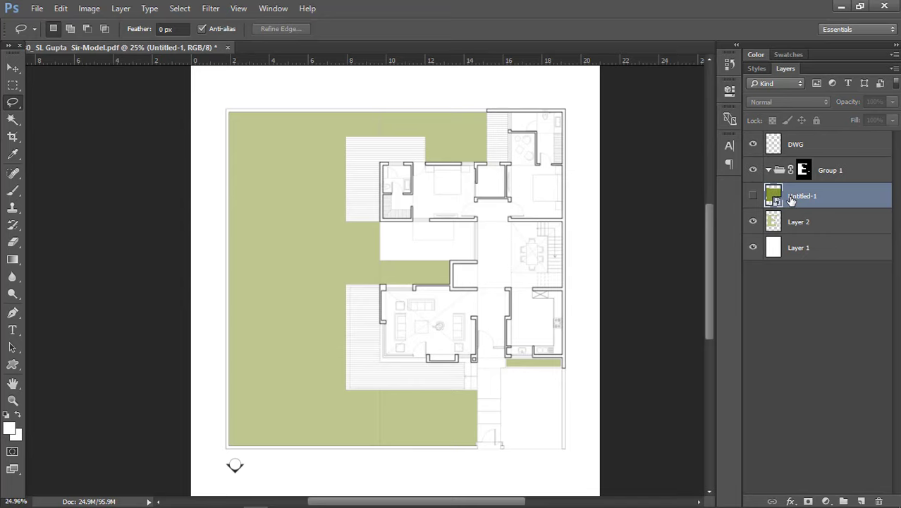
pyautogui.click(753, 196)
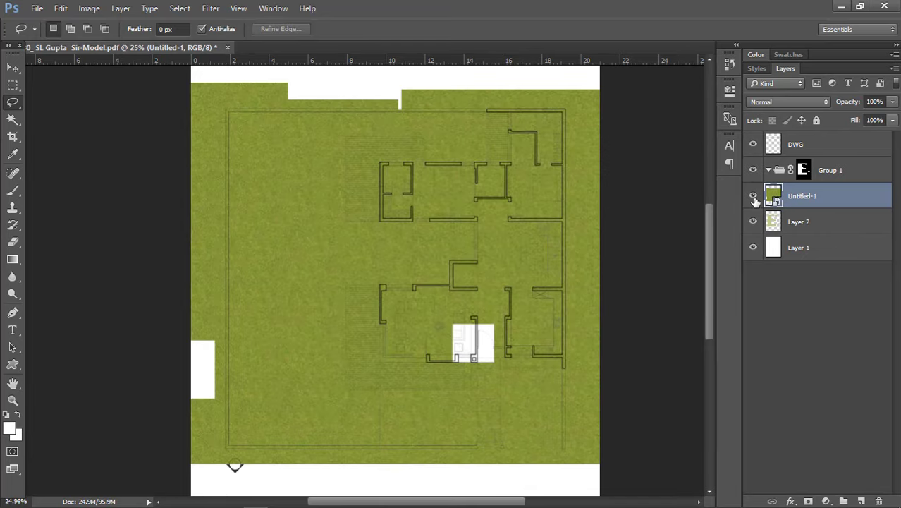
pyautogui.click(753, 196)
pyautogui.click(754, 222)
pyautogui.click(753, 222)
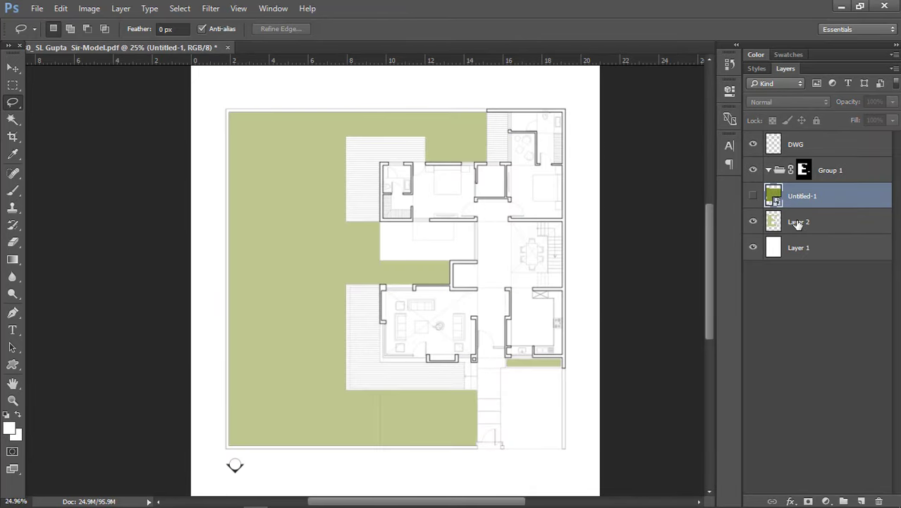
# Step: Move Untitled-1 and Layer 2 together into the masked Group 1 and show the grass texture
pyautogui.click(795, 223)
pyautogui.keyDown('shift'); pyautogui.click(829, 199); pyautogui.keyUp('shift')
pyautogui.moveTo(830, 199); pyautogui.dragTo(827, 174)
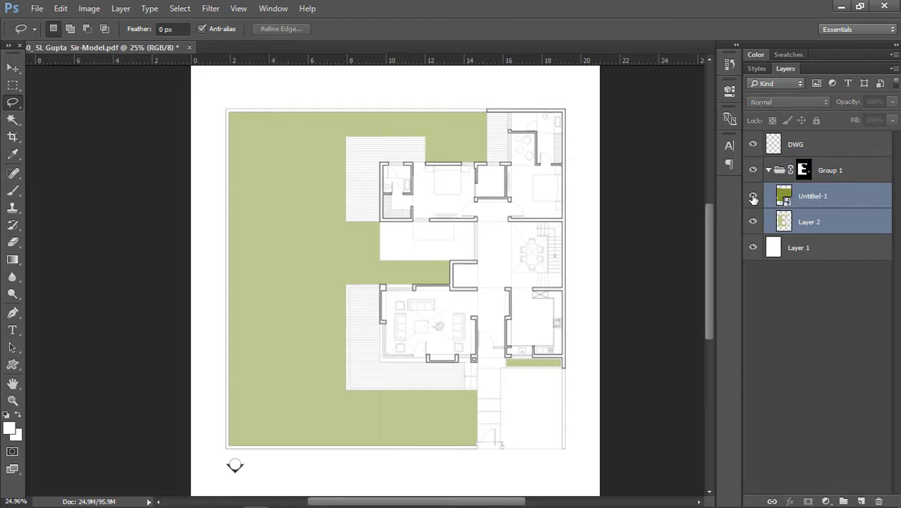
pyautogui.click(754, 198)
pyautogui.click(13, 67)
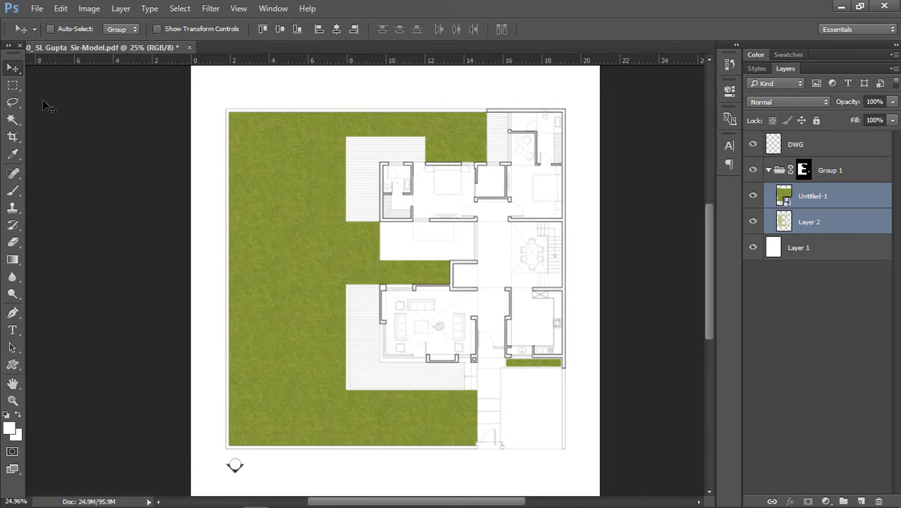
pyautogui.scroll(2, 258, 311)
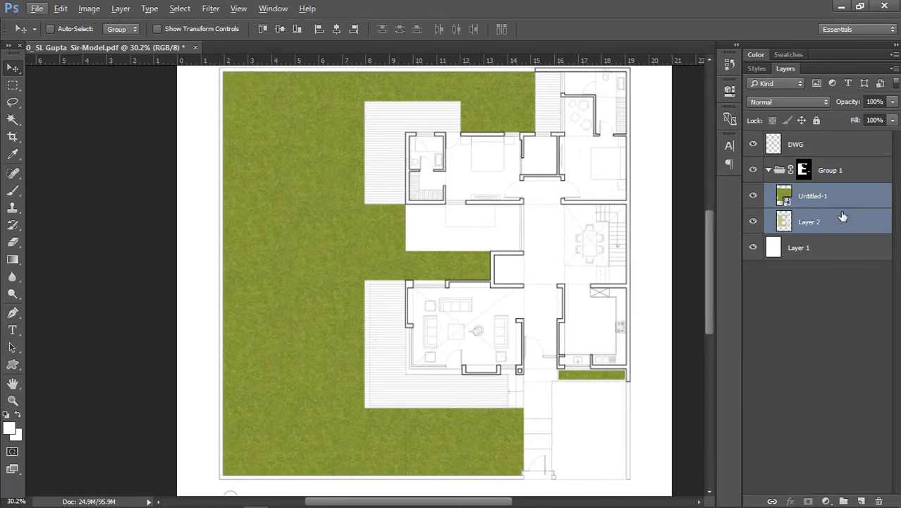
# Step: Shift the Untitled-1 grass texture diagonally a little within the masked Group 1 and check how it covers the lawn
pyautogui.click(804, 171)
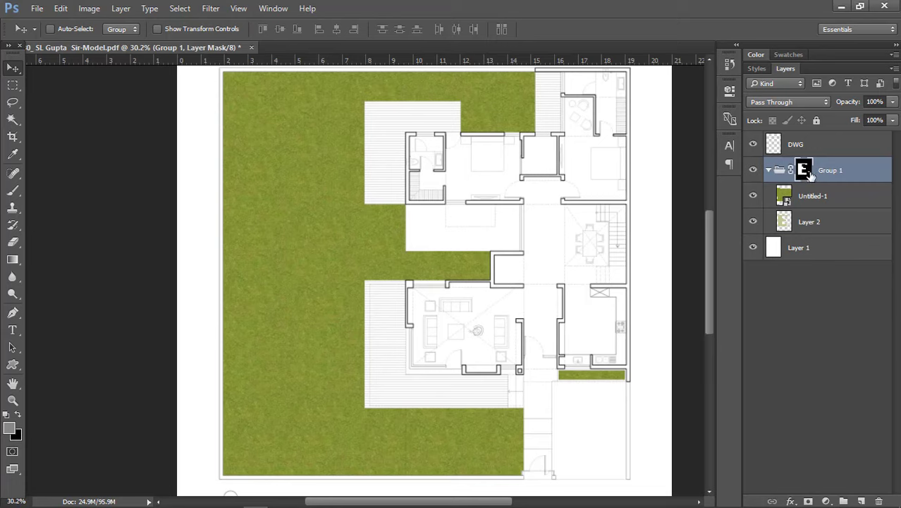
pyautogui.click(825, 198)
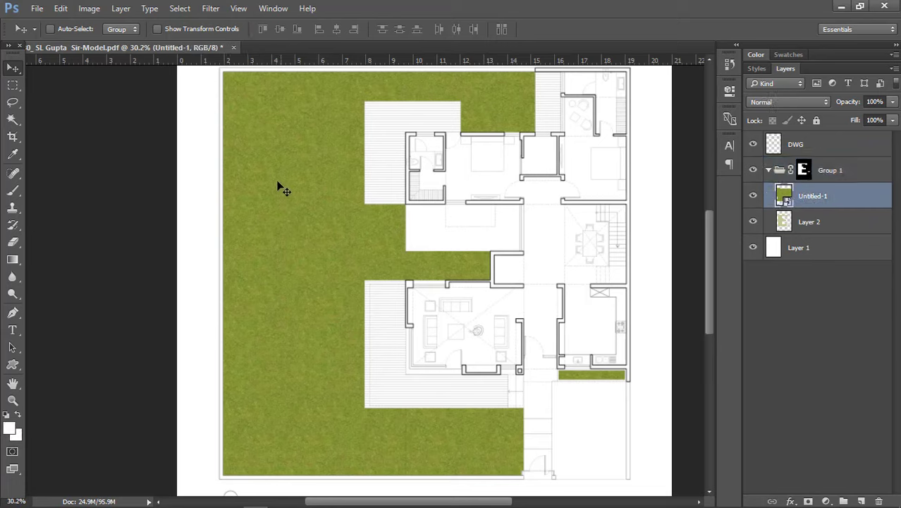
pyautogui.moveTo(294, 208); pyautogui.dragTo(345, 236)
pyautogui.scroll(-2, 404, 266)
pyautogui.scroll(1, 303, 169)
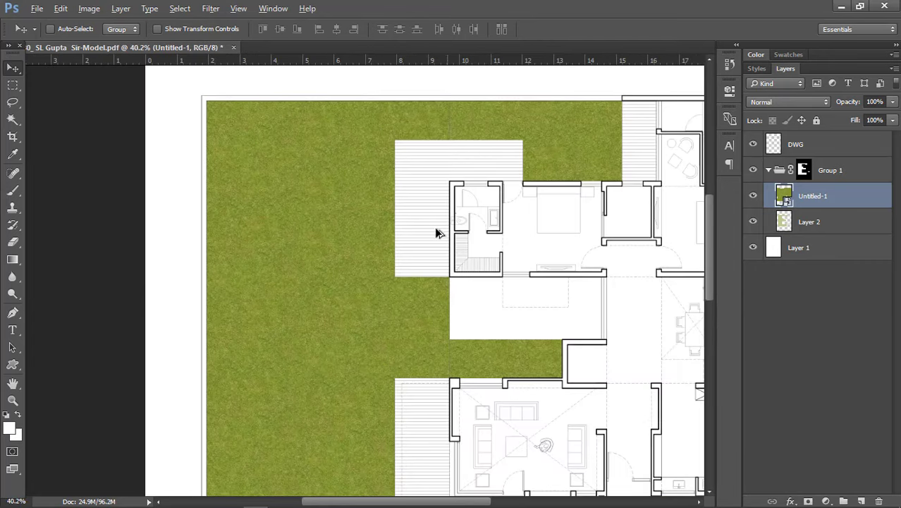
pyautogui.scroll(-6, 349, 168)
pyautogui.scroll(3, 370, 324)
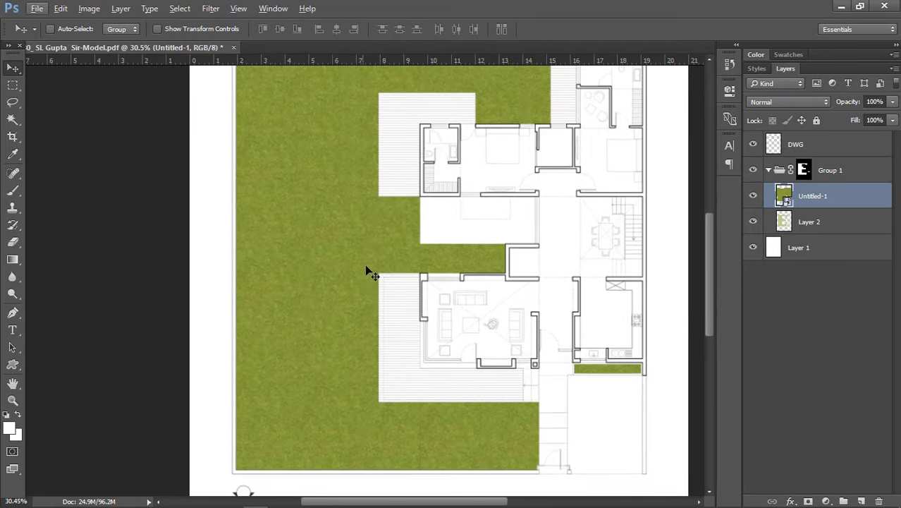
pyautogui.scroll(3, 368, 267)
pyautogui.scroll(-3, 363, 177)
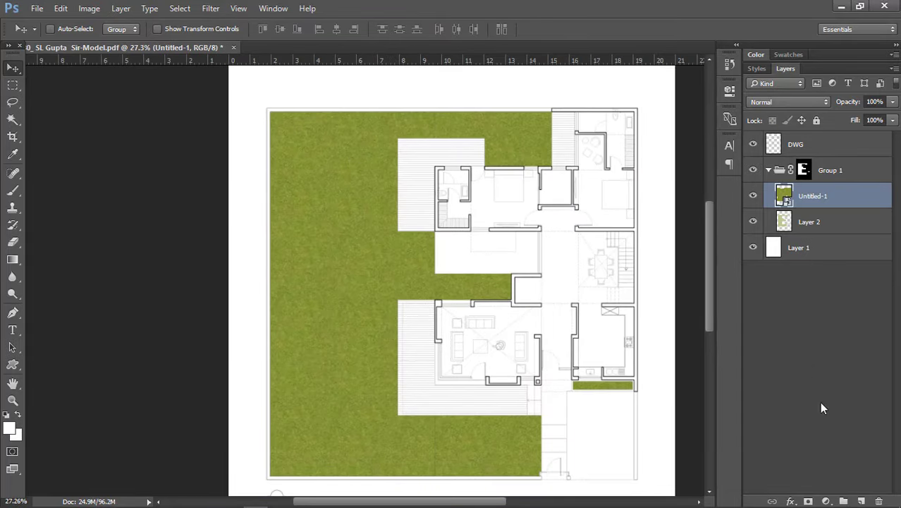
# Step: Add a layer mask to Untitled-1 and set the Brush tool's foreground color to dark gray 4b4b4b
pyautogui.moveTo(798, 196); pyautogui.dragTo(808, 500)
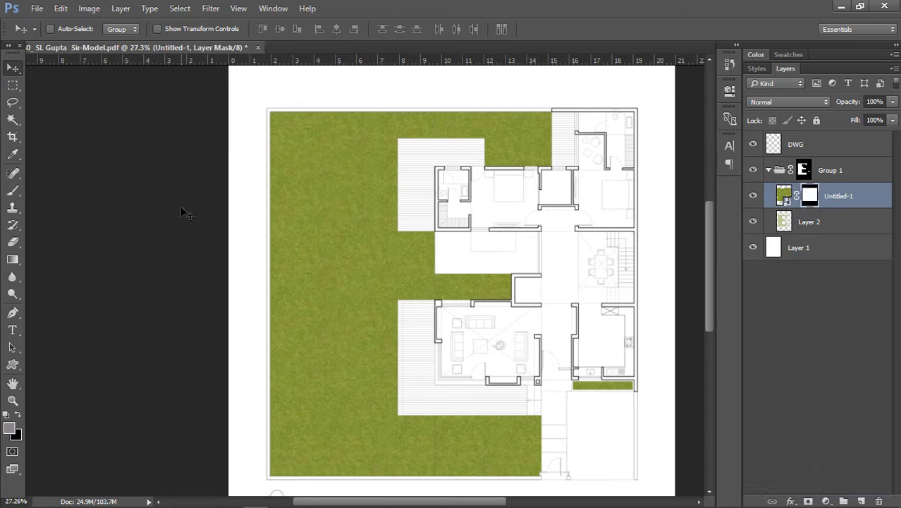
pyautogui.press('alt')
pyautogui.press('b')
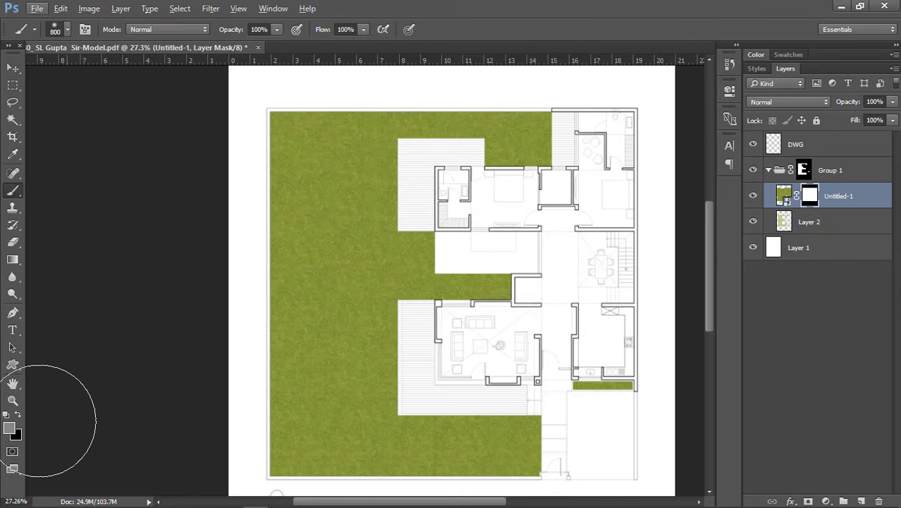
pyautogui.click(9, 427)
pyautogui.moveTo(546, 247)
pyautogui.mouseDown()
pyautogui.moveTo(487, 349)
pyautogui.moveTo(367, 271)
pyautogui.mouseUp()
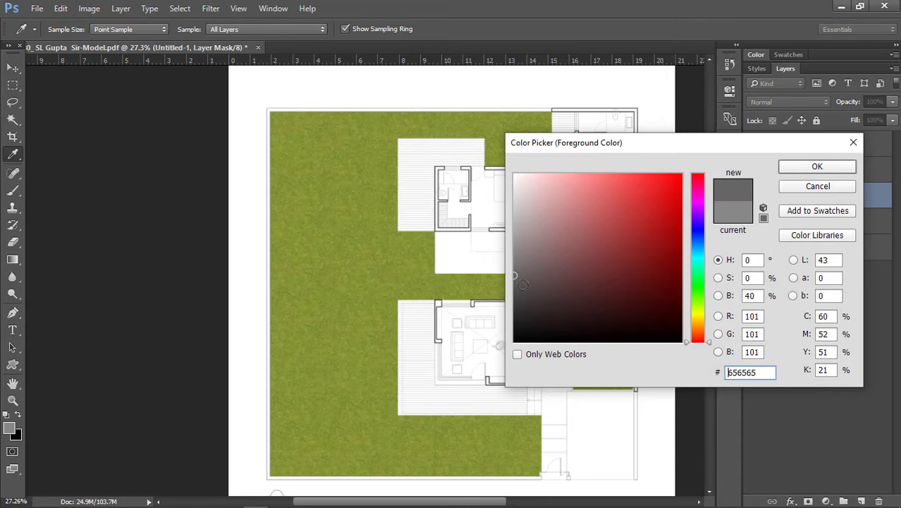
pyautogui.moveTo(522, 284); pyautogui.dragTo(493, 293)
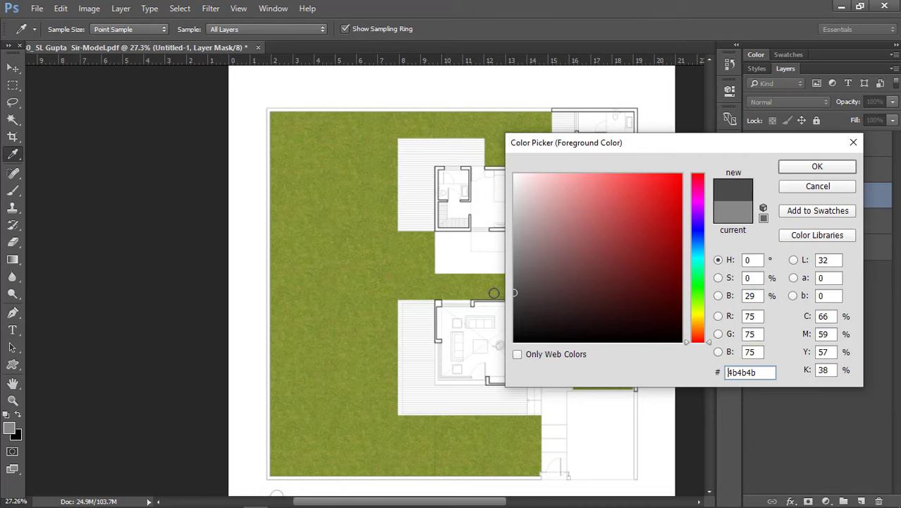
pyautogui.click(796, 168)
# Step: Choose the rough, speckled 90 px texture preset for the Brush tool
pyautogui.rightClick(376, 226)
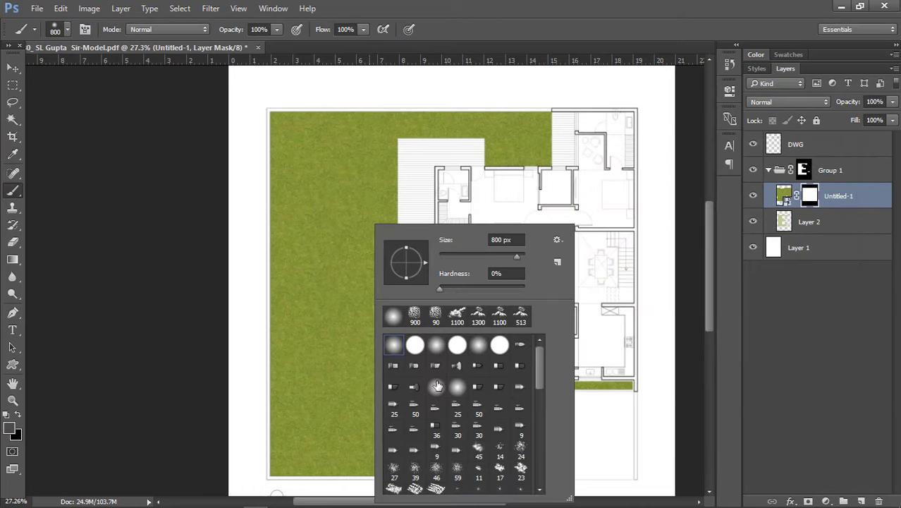
pyautogui.scroll(-6, 435, 395)
pyautogui.scroll(-1, 433, 400)
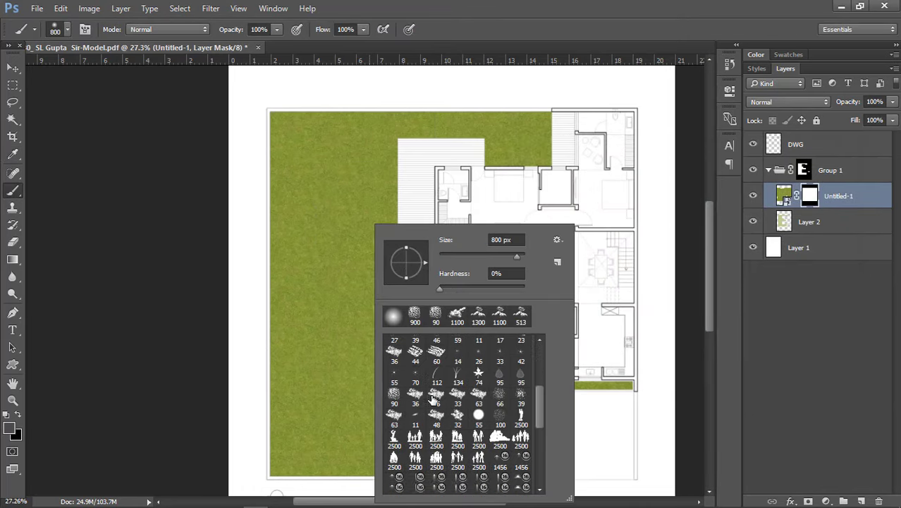
pyautogui.click(394, 392)
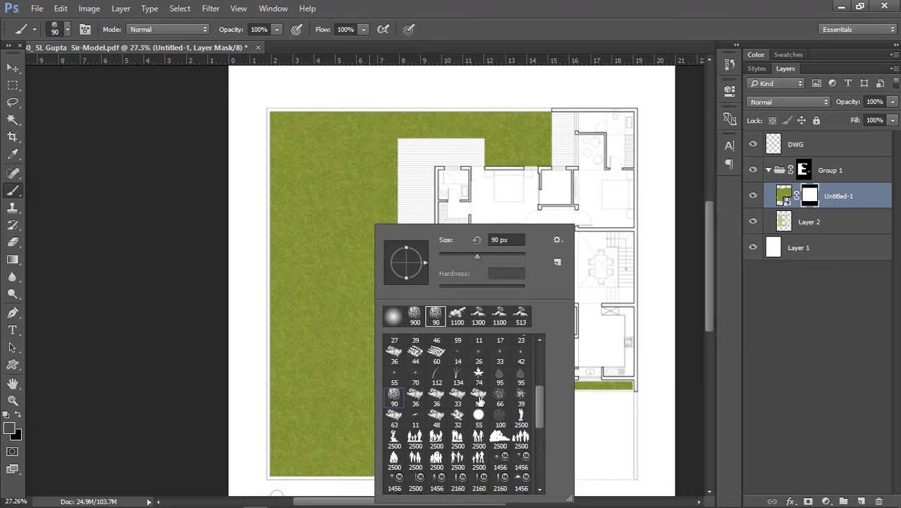
pyautogui.scroll(-1, 452, 431)
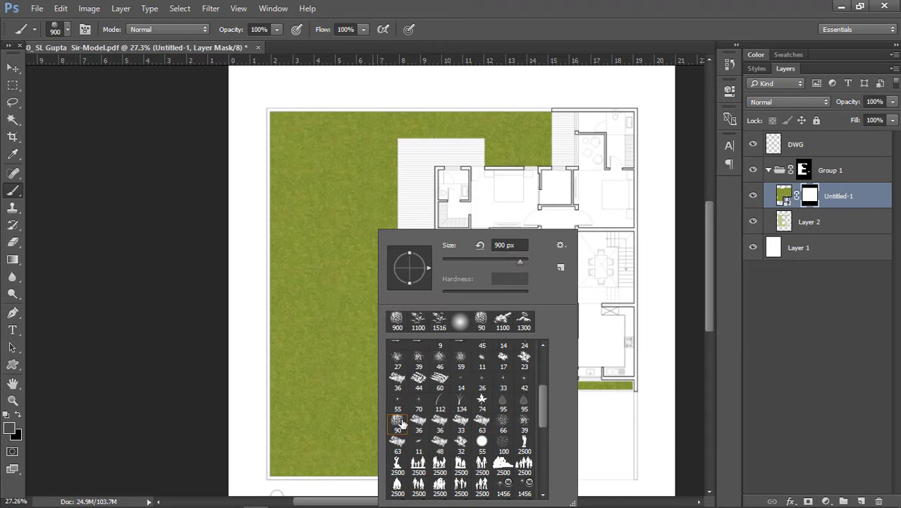
pyautogui.click(400, 424)
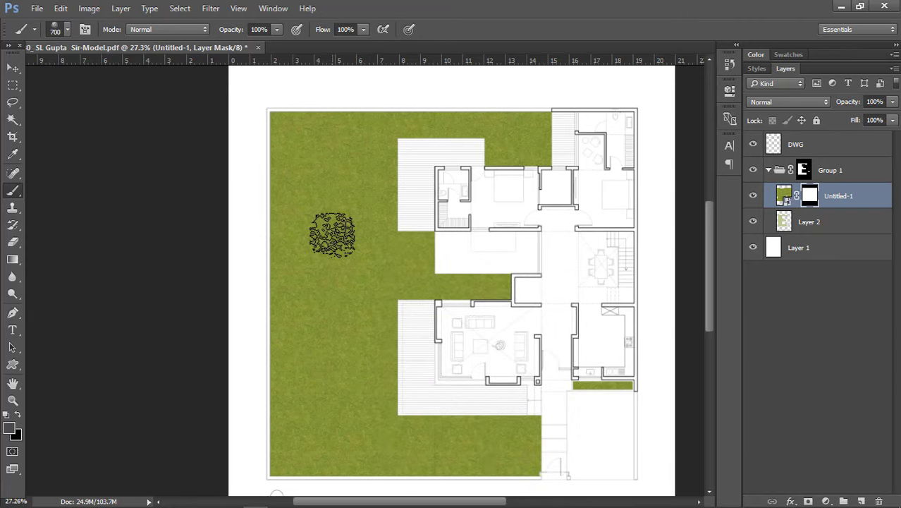
# Step: Set the texture brush's size to 700 px and its opacity to 15%
pyautogui.press('[')
pyautogui.press('[')
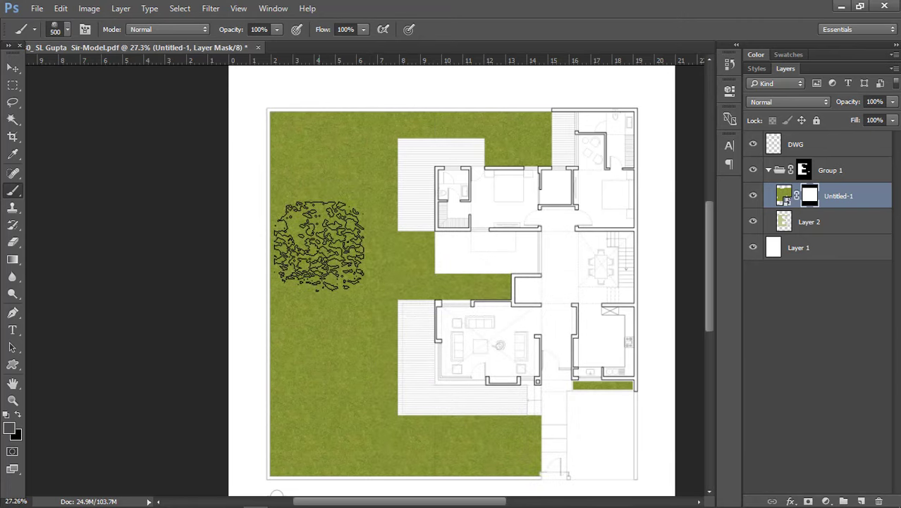
pyautogui.scroll(1, 318, 245)
pyautogui.press(']')
pyautogui.press(']')
pyautogui.press('1')
pyautogui.press('6')
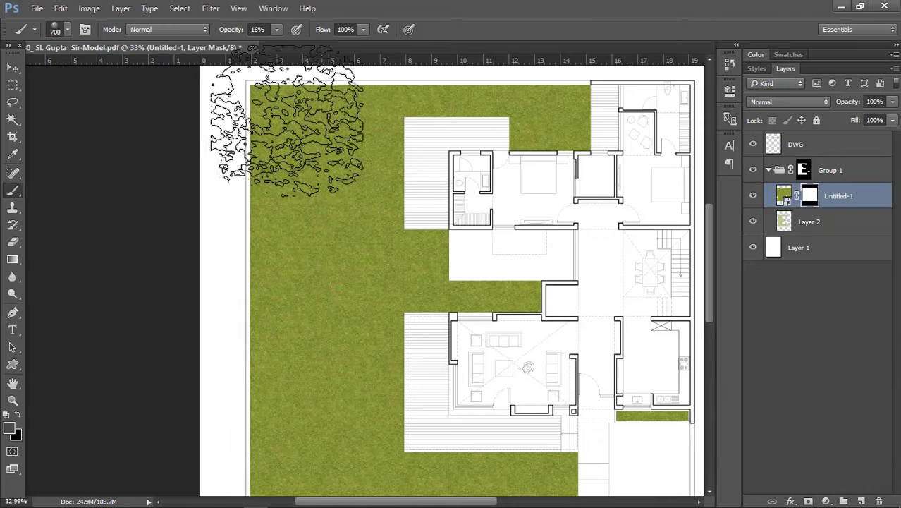
pyautogui.moveTo(234, 35)
pyautogui.mouseDown()
pyautogui.moveTo(223, 37)
pyautogui.moveTo(230, 32)
pyautogui.mouseUp()
pyautogui.write('15')
pyautogui.press('Return')
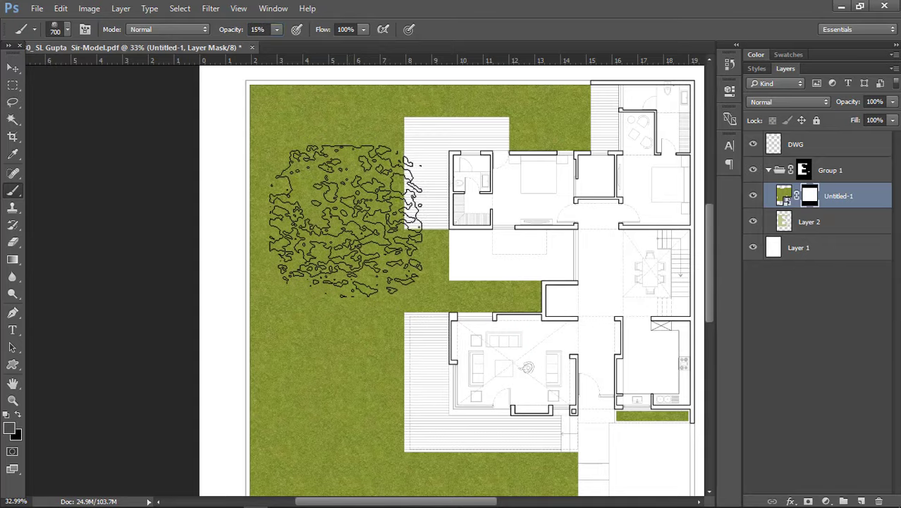
# Step: Paint irregular faded patches across the large lawn area on the Untitled-1 layer mask at 15% brush opacity
pyautogui.scroll(1, 366, 289)
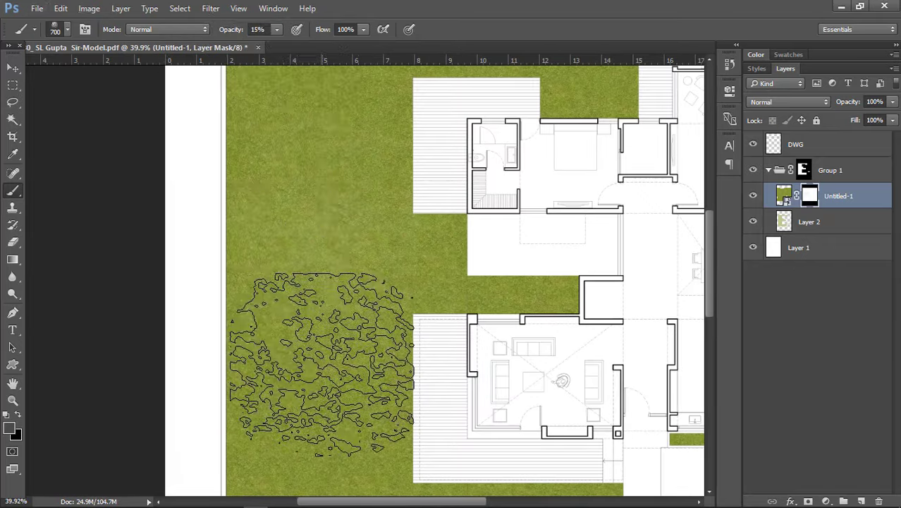
pyautogui.scroll(-1, 400, 228)
pyautogui.scroll(2, 363, 177)
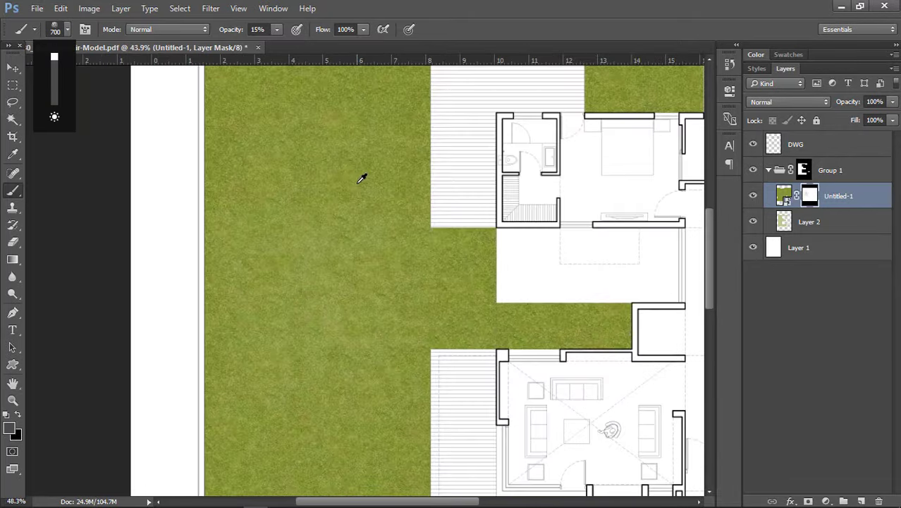
pyautogui.scroll(-2, 348, 299)
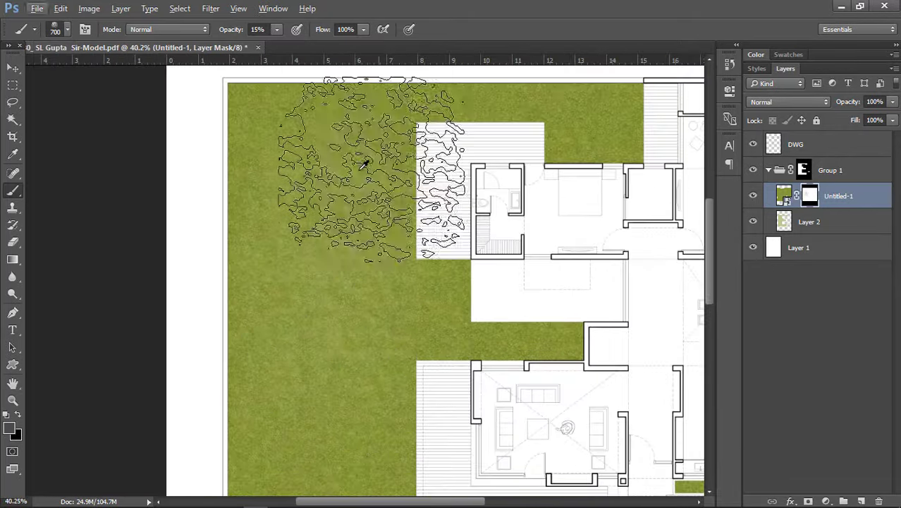
pyautogui.scroll(2, 286, 166)
pyautogui.scroll(-2, 291, 189)
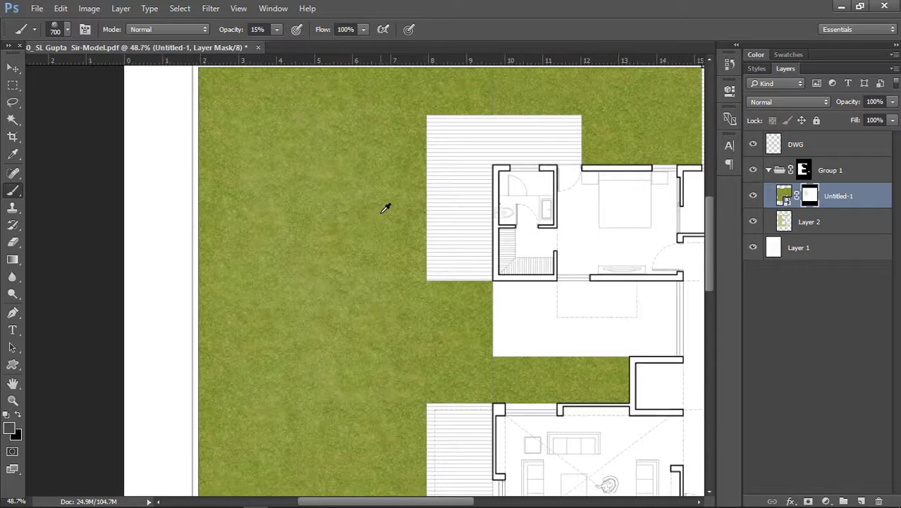
pyautogui.scroll(-2, 353, 204)
pyautogui.scroll(3, 345, 366)
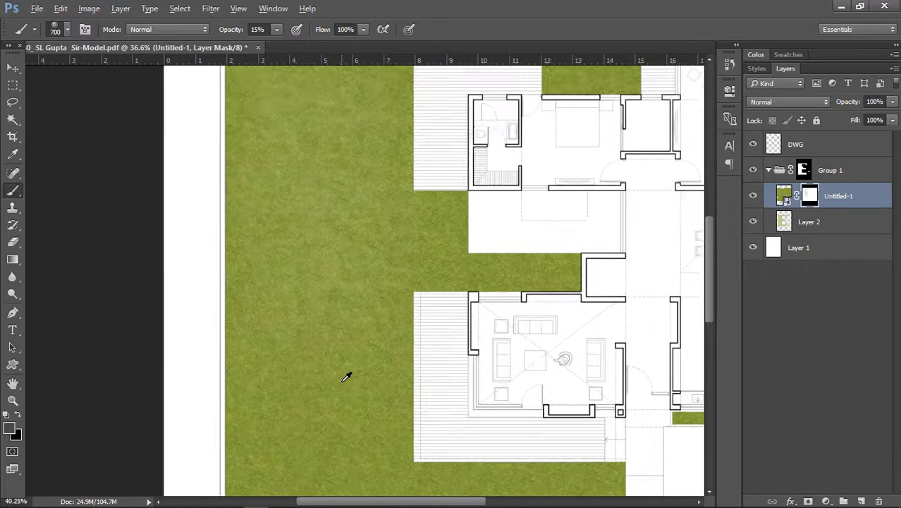
pyautogui.scroll(-2, 321, 201)
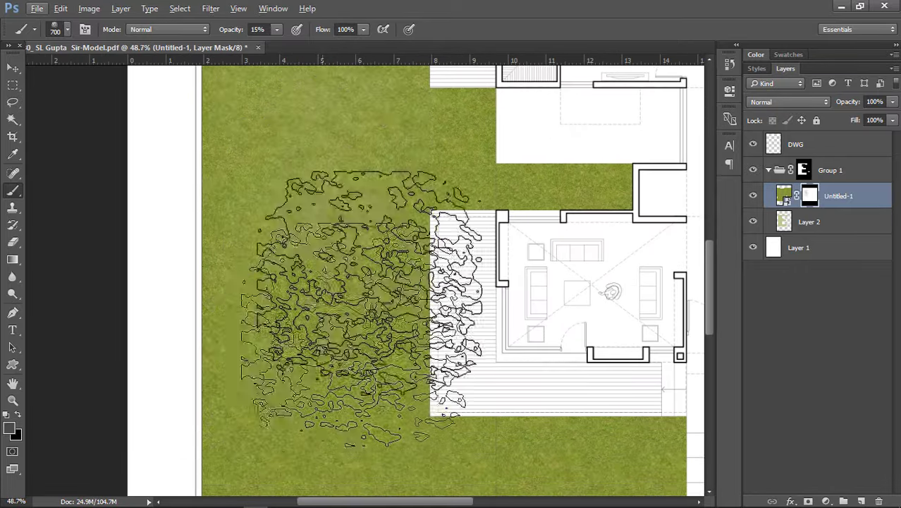
pyautogui.scroll(-2, 349, 192)
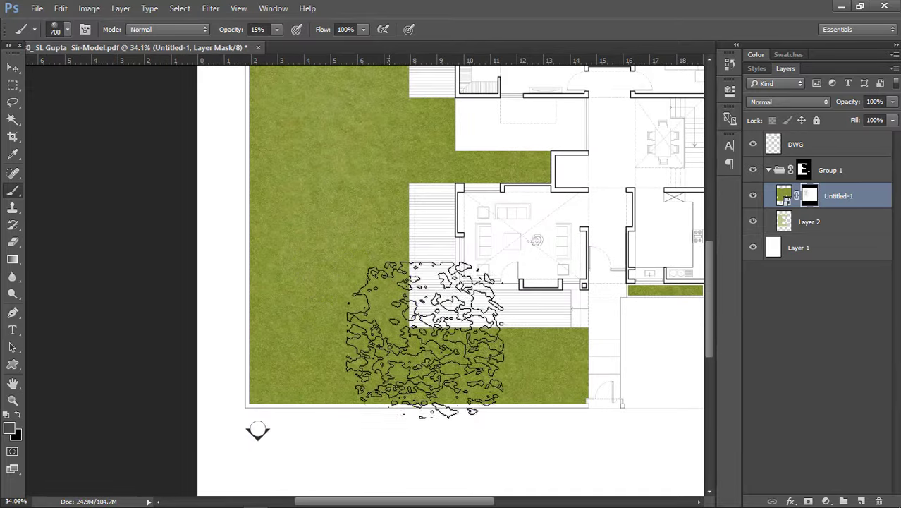
pyautogui.scroll(2, 406, 347)
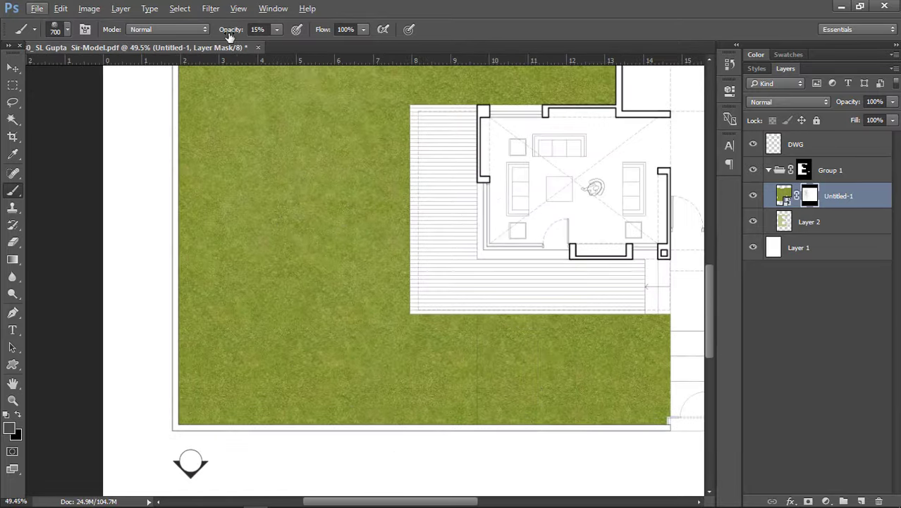
# Step: Raise the brush opacity to 24% and paint more faded patches over the lower and upper lawn on Untitled-1's mask
pyautogui.moveTo(232, 33); pyautogui.dragTo(239, 33)
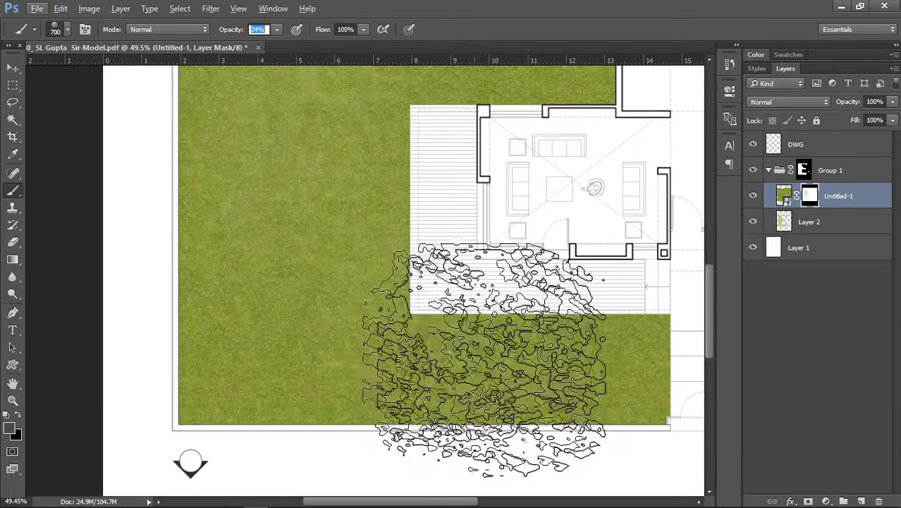
pyautogui.scroll(-3, 388, 416)
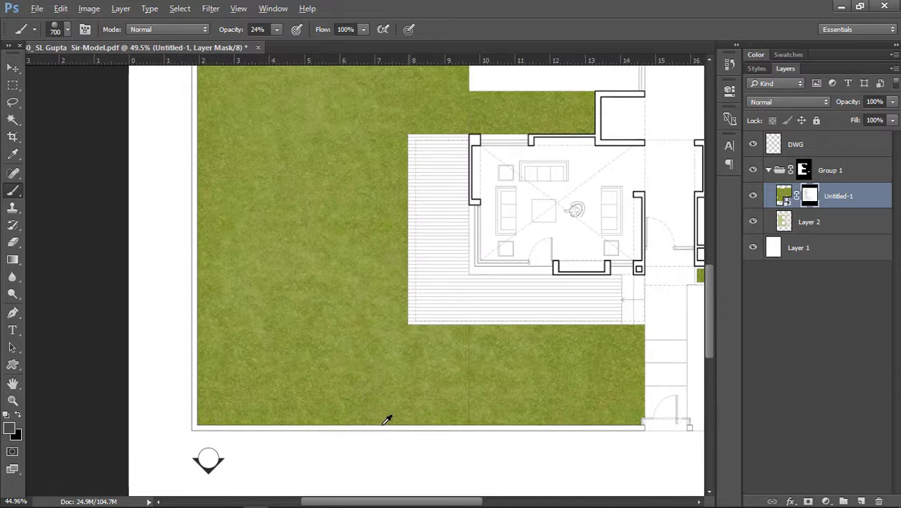
pyautogui.scroll(2, 484, 60)
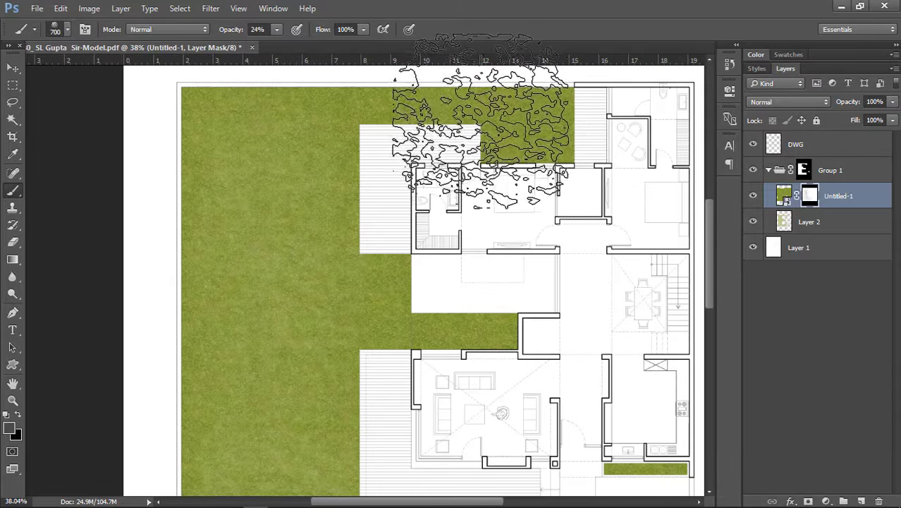
pyautogui.scroll(2, 327, 155)
pyautogui.scroll(-3, 262, 302)
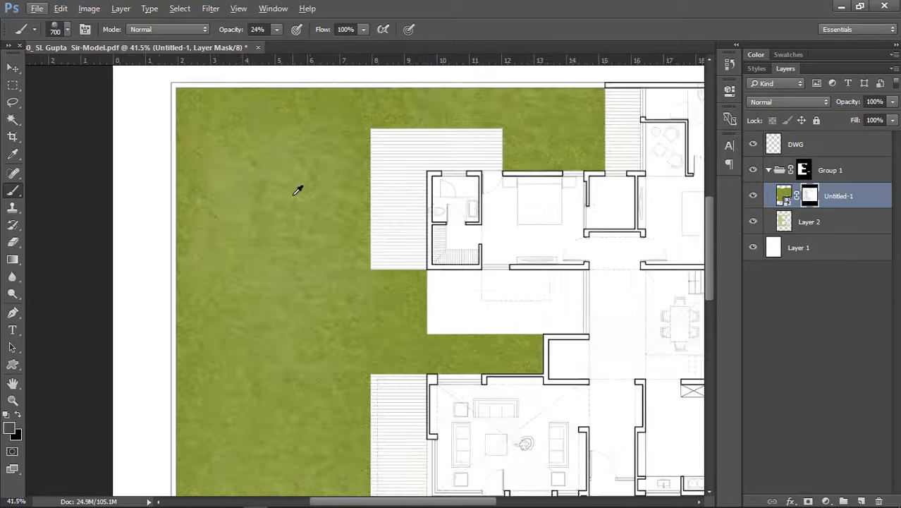
pyautogui.scroll(2, 296, 180)
pyautogui.scroll(-3, 356, 211)
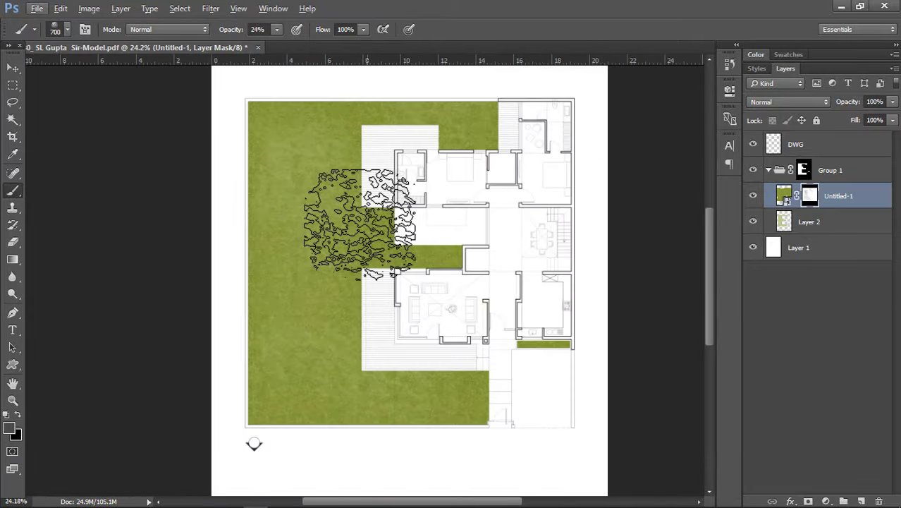
# Step: Disable and re-enable the Untitled-1 layer mask to compare the lawn with and without the painted variation
pyautogui.rightClick(808, 200)
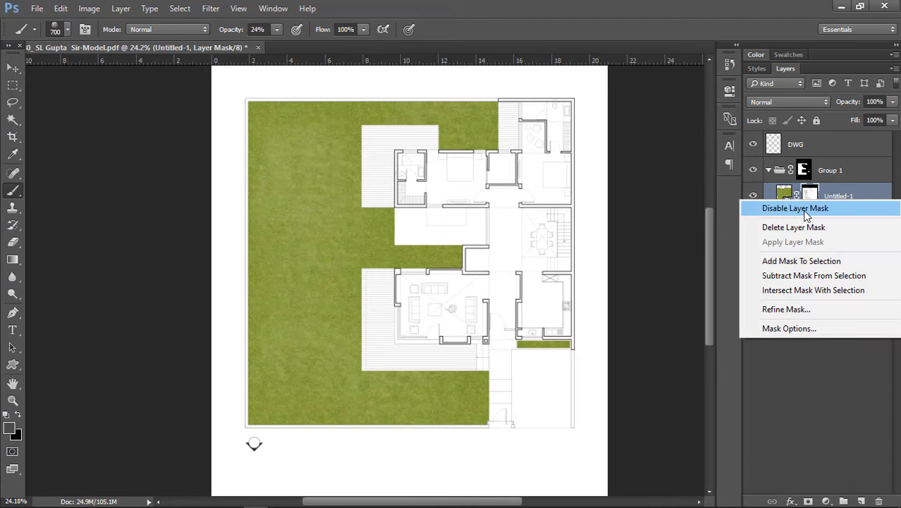
pyautogui.click(806, 211)
pyautogui.scroll(2, 302, 221)
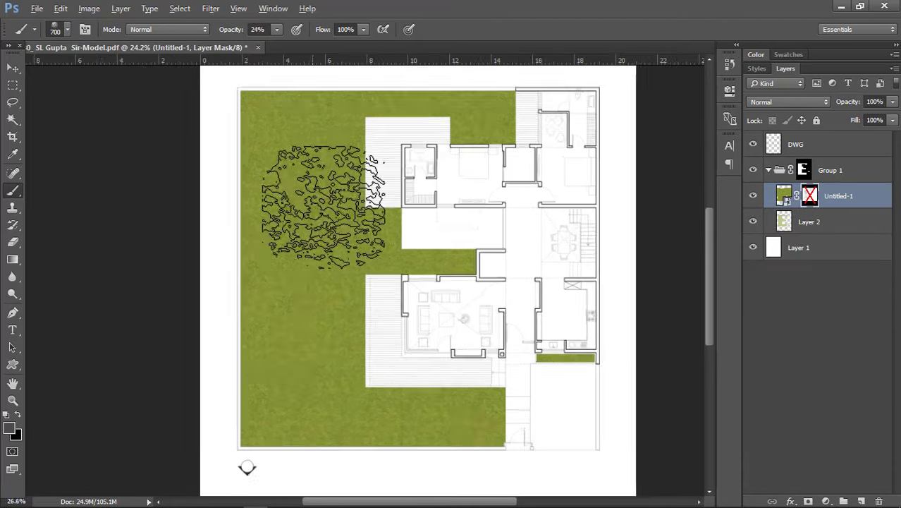
pyautogui.rightClick(807, 199)
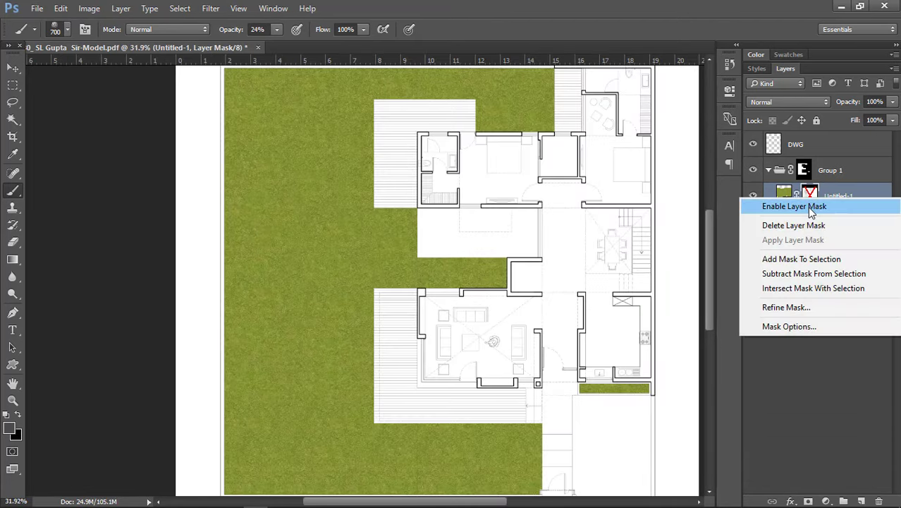
pyautogui.click(806, 206)
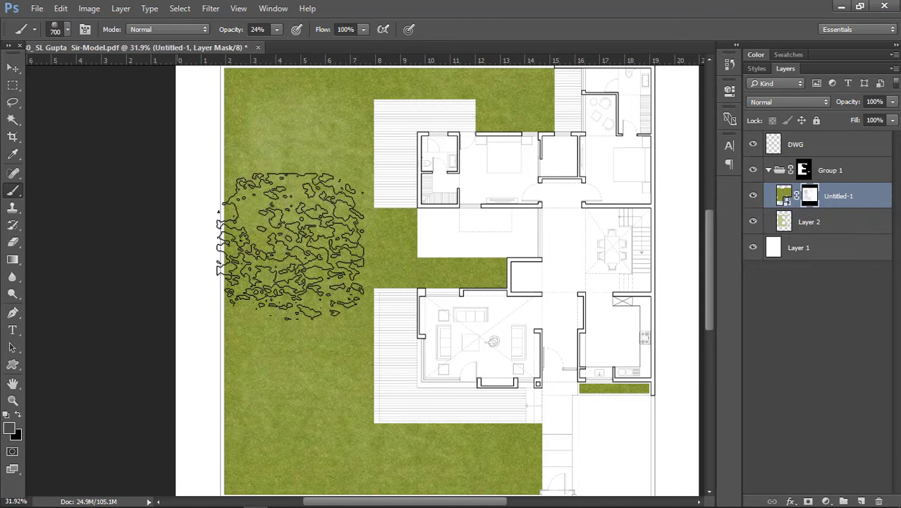
# Step: Rename the masked lawn group Group 1 as Green and collapse it
pyautogui.press('v')
pyautogui.doubleClick(833, 170)
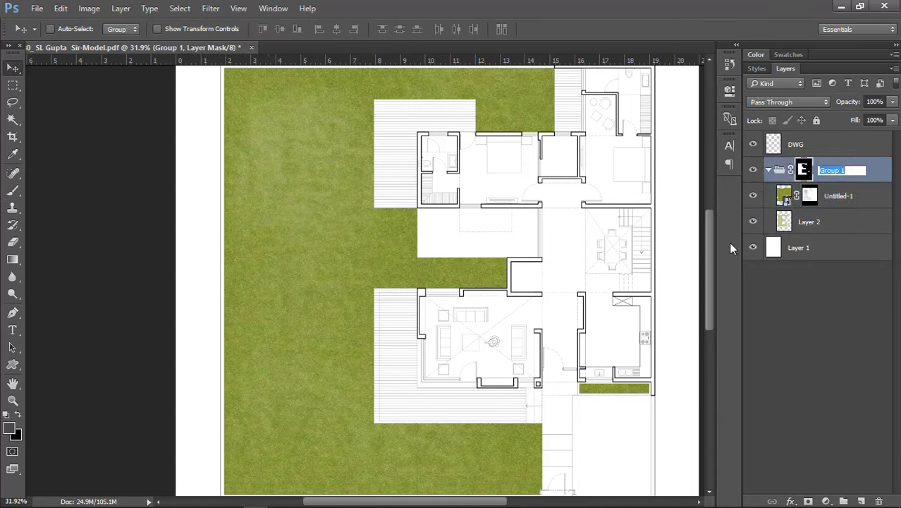
pyautogui.press('BackSpace')
pyautogui.write('Green')
pyautogui.click(857, 357)
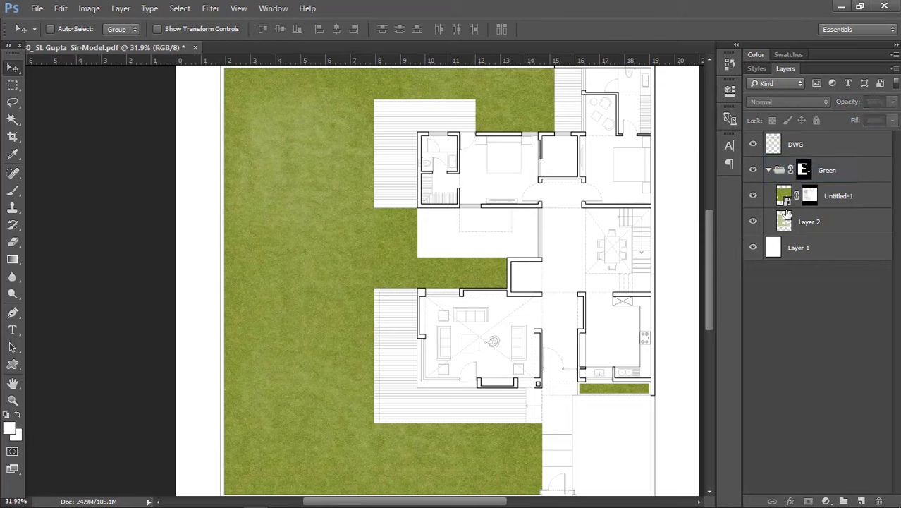
pyautogui.click(769, 170)
# Step: Select the blank rectangular court between the bedroom and the lawn strip on DWG, and add a new layer beneath DWG
pyautogui.scroll(5, 547, 275)
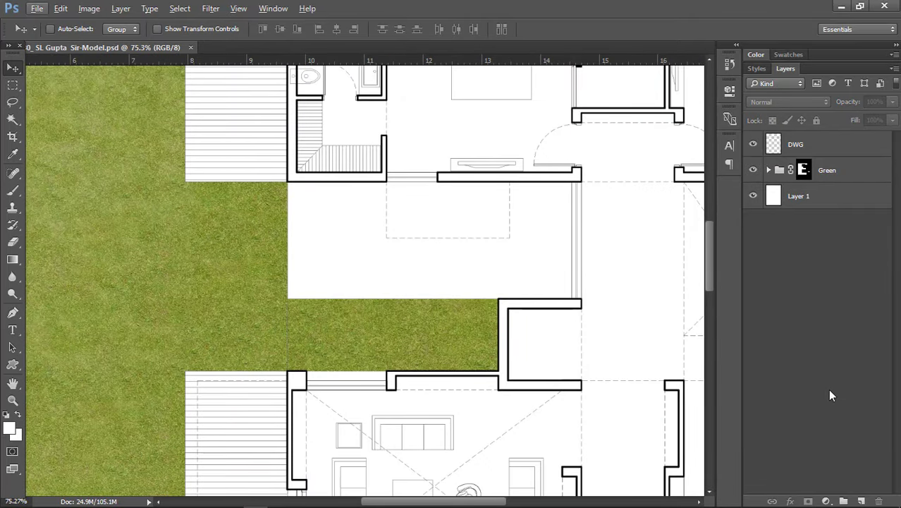
pyautogui.click(847, 153)
pyautogui.press('w')
pyautogui.click(512, 246)
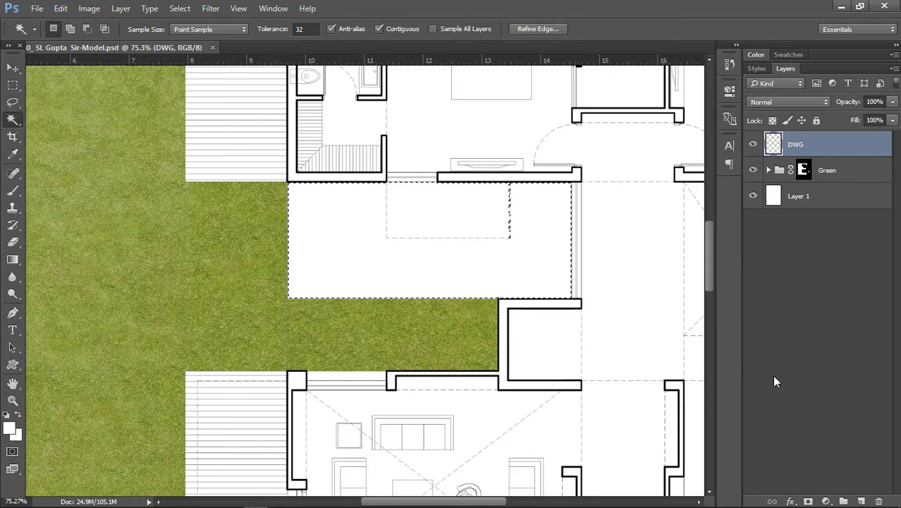
pyautogui.click(863, 500)
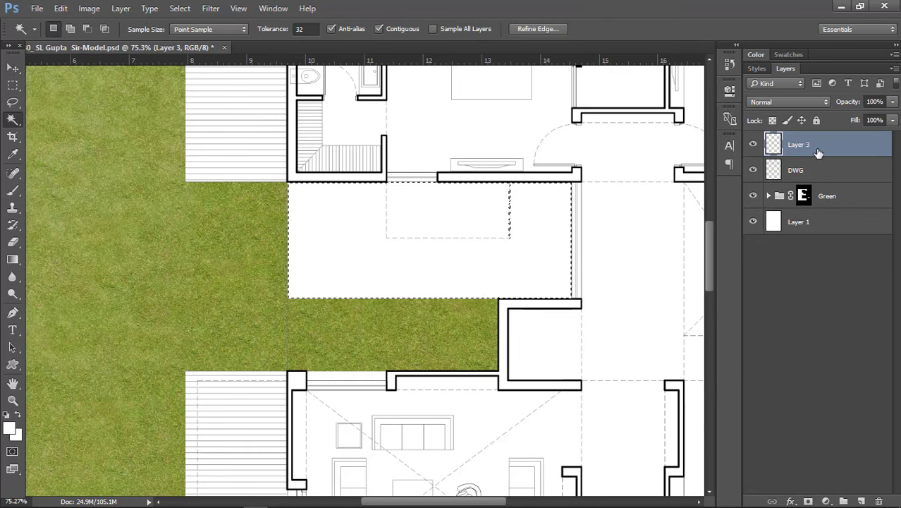
pyautogui.moveTo(817, 152); pyautogui.dragTo(818, 182)
# Step: Fill the selected court on Layer 3 with dark blue H 209, S 31, B 39 at 100% opacity, and deselect
pyautogui.hotkey('shift', 'F5')
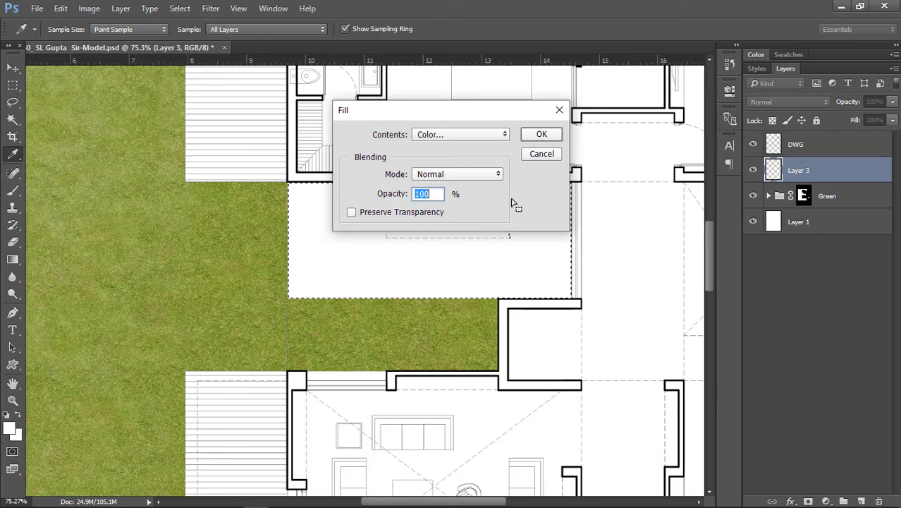
pyautogui.click(458, 134)
pyautogui.click(458, 135)
pyautogui.click(719, 261)
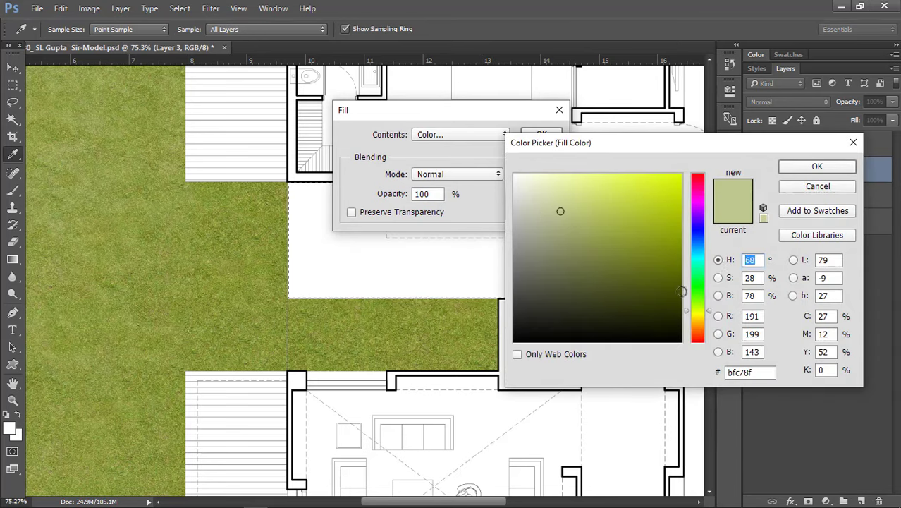
pyautogui.write('209')
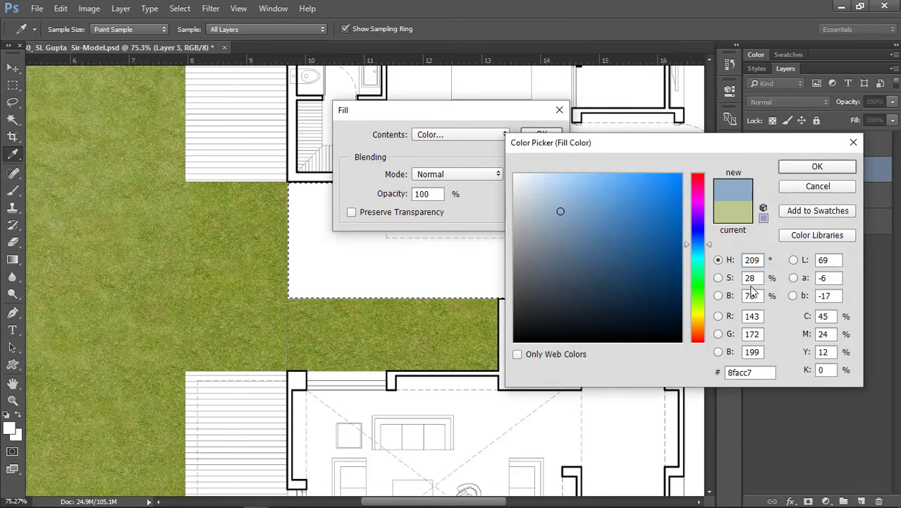
pyautogui.press('Tab')
pyautogui.write('31')
pyautogui.press('Tab')
pyautogui.write('39')
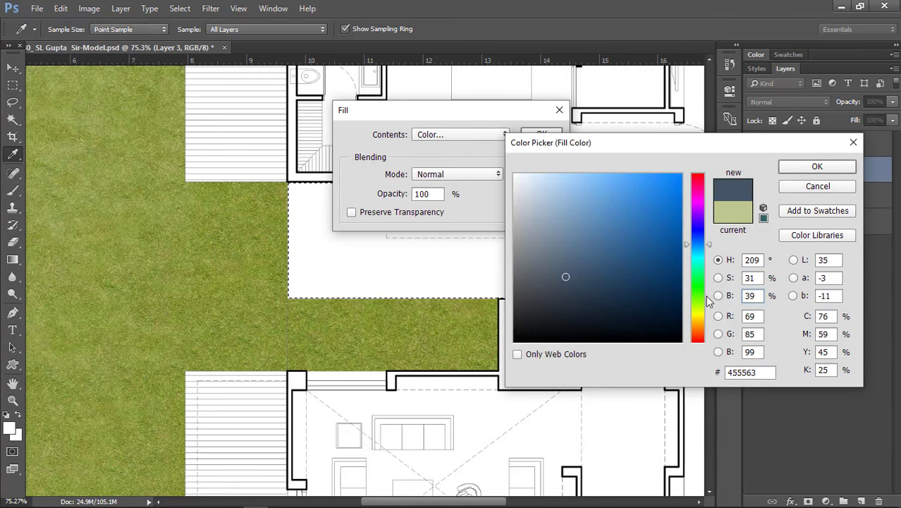
pyautogui.click(782, 173)
pyautogui.click(543, 139)
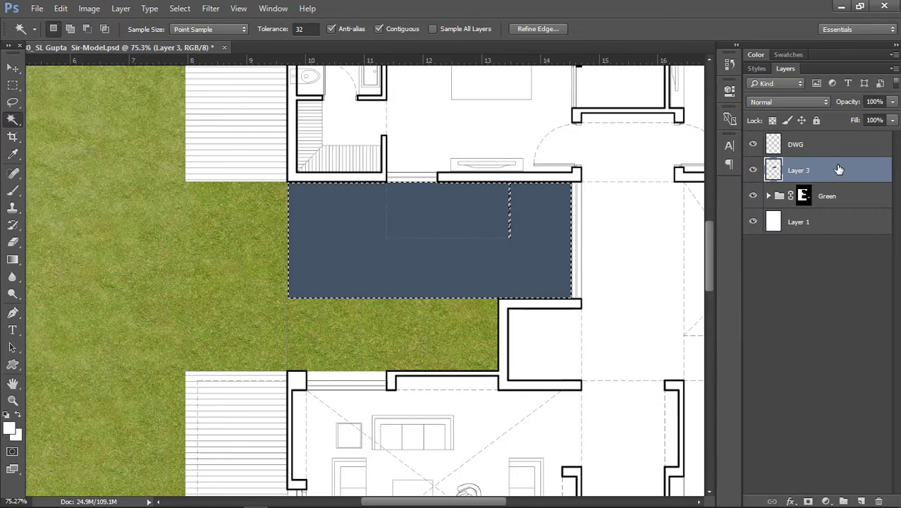
pyautogui.click(12, 103)
pyautogui.hotkey('ctrl', 'd')
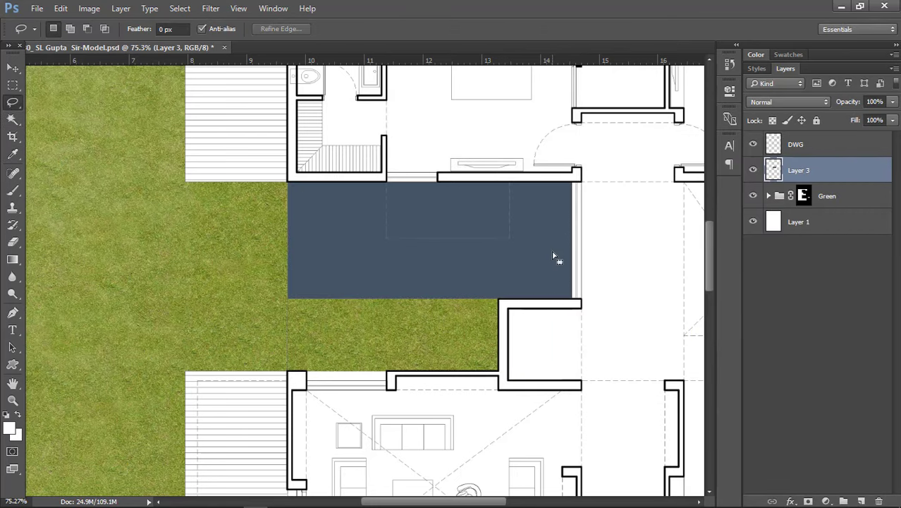
pyautogui.click(811, 375)
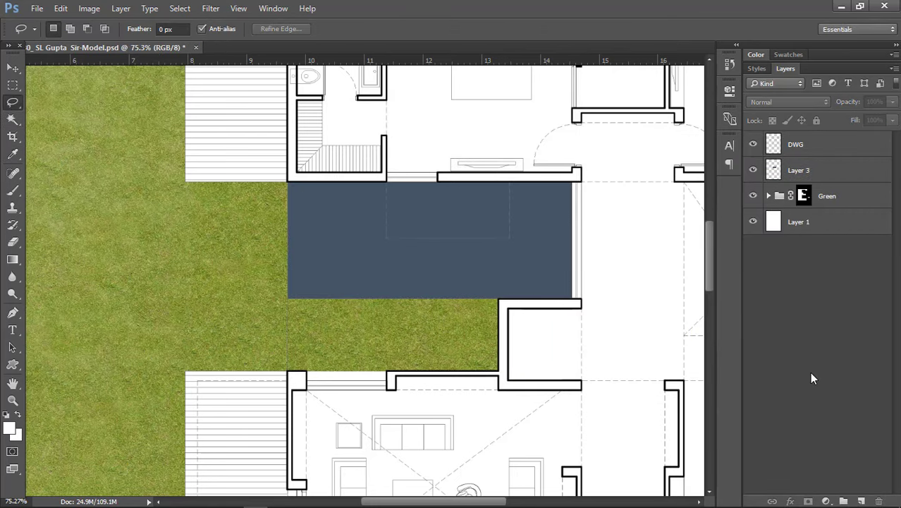
# Step: Create a layer group named Water and add a layer mask to it
pyautogui.click(843, 501)
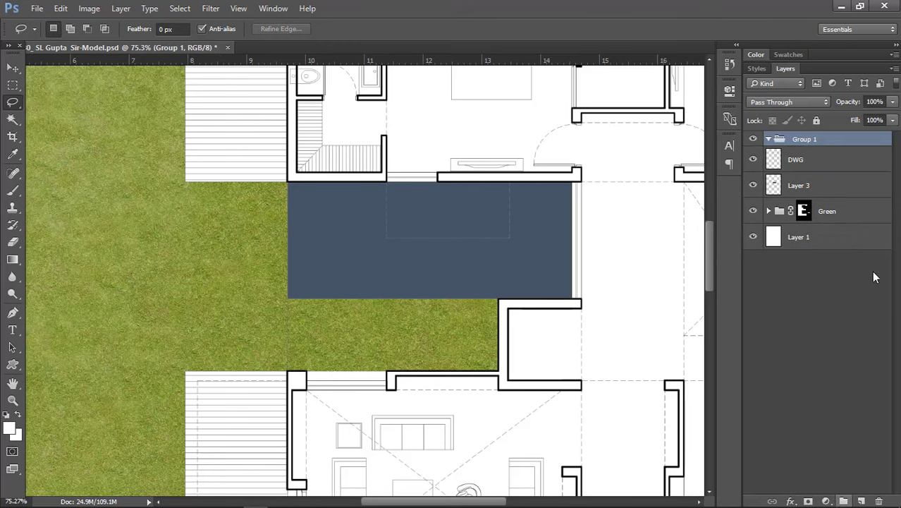
pyautogui.doubleClick(805, 140)
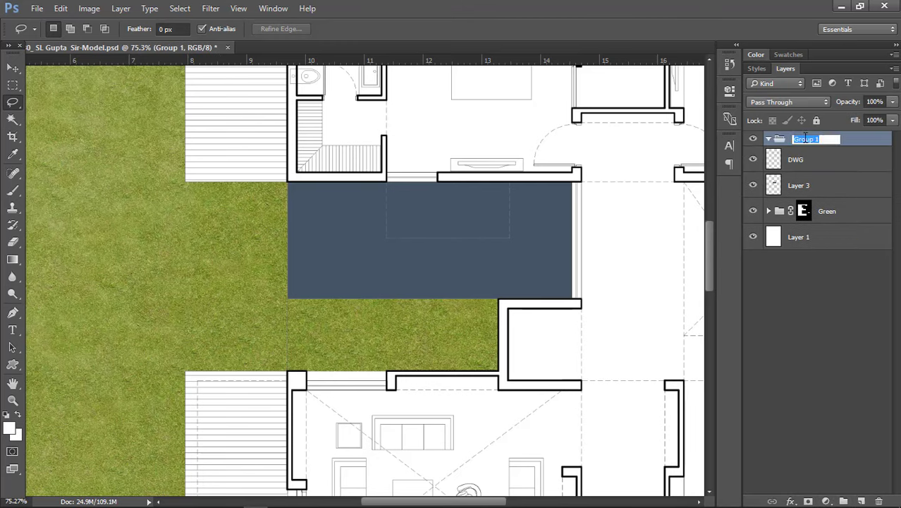
pyautogui.write('Water')
pyautogui.press('Return')
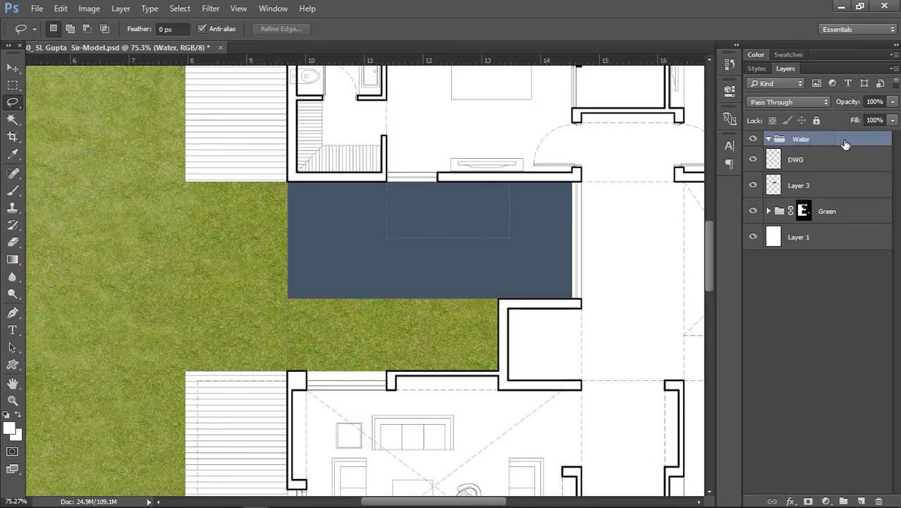
pyautogui.moveTo(793, 141); pyautogui.dragTo(810, 501)
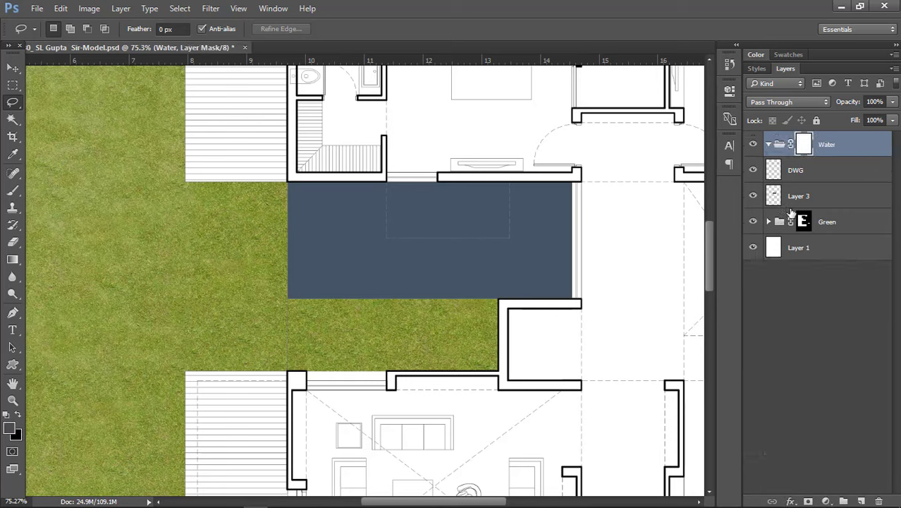
# Step: Select Layer 3's blue rectangle, invert the selection, and black out everything outside the rectangle on the Water group's mask
pyautogui.click(810, 200)
pyautogui.press('w')
pyautogui.click(505, 247)
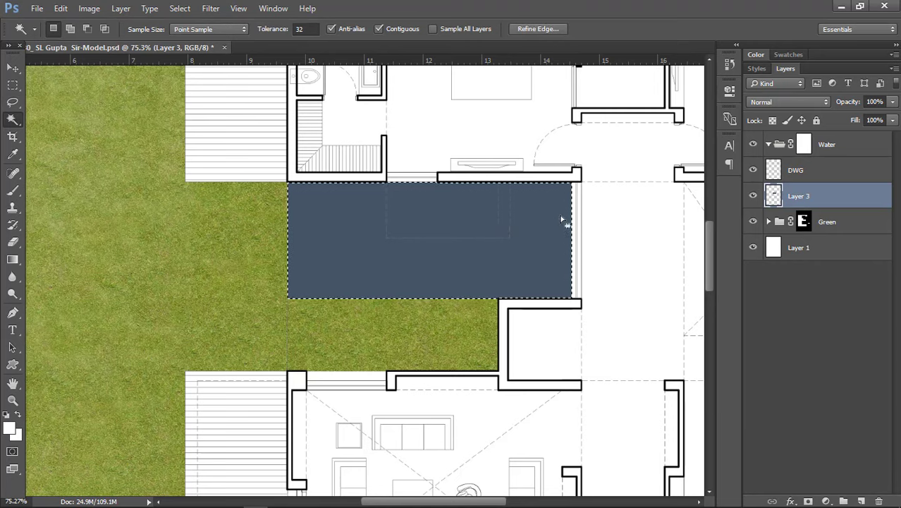
pyautogui.scroll(-9, 325, 243)
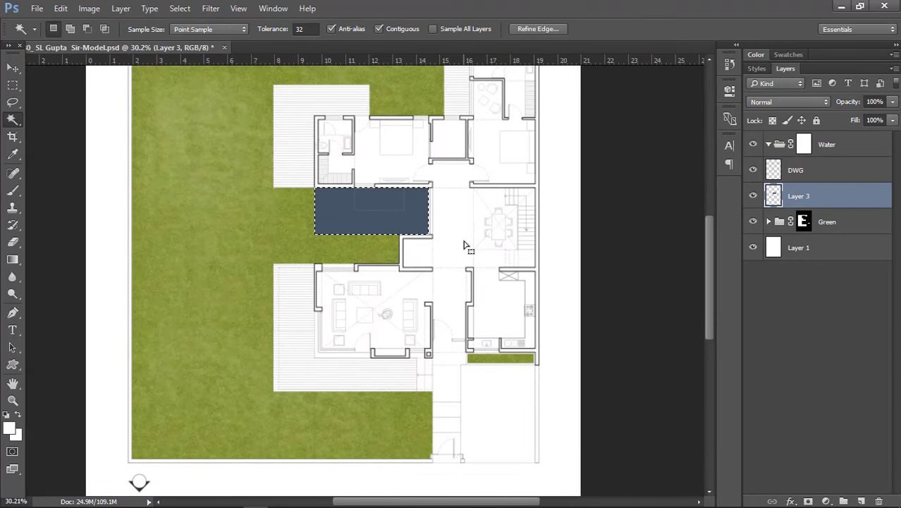
pyautogui.hotkey('ctrl', 'shift', 'i')
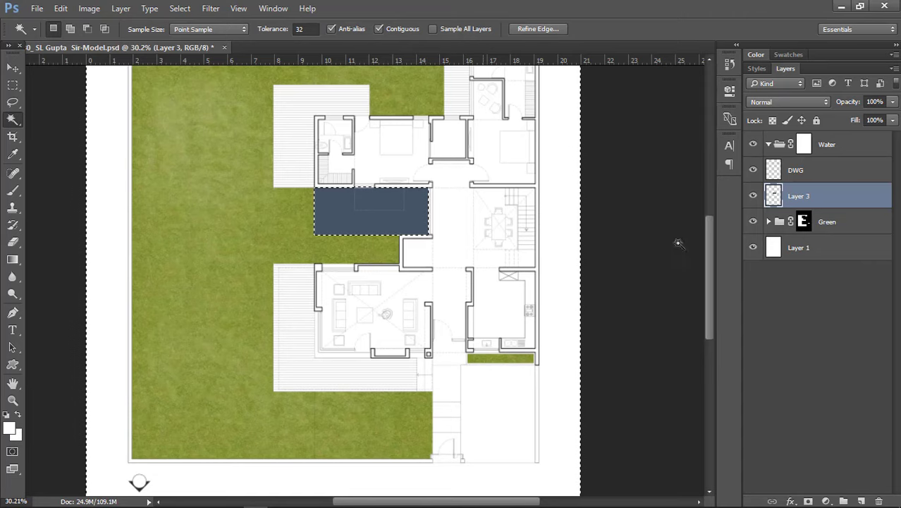
pyautogui.scroll(2, 534, 181)
pyautogui.scroll(3, 412, 199)
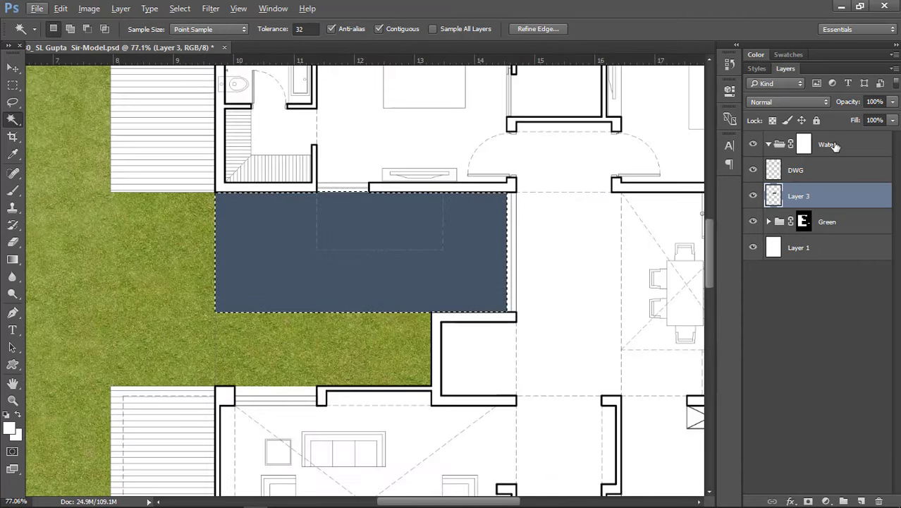
pyautogui.click(827, 144)
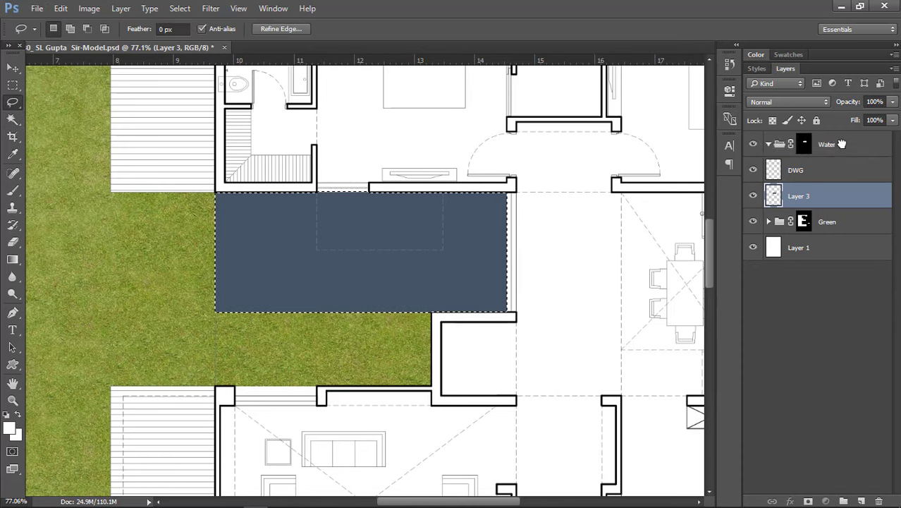
# Step: Place the Water group directly beneath DWG and put Layer 3 inside it
pyautogui.moveTo(842, 144); pyautogui.dragTo(839, 181)
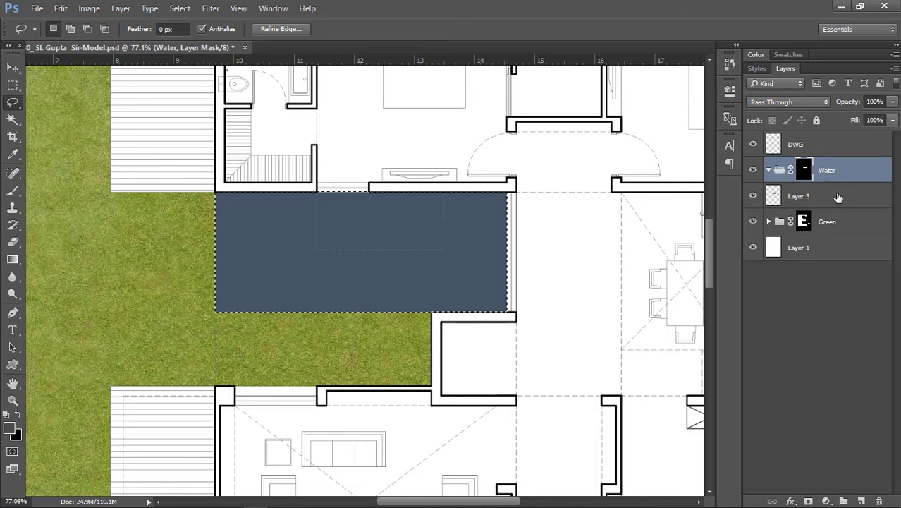
pyautogui.click(839, 198)
pyautogui.moveTo(831, 197); pyautogui.dragTo(769, 176)
pyautogui.click(769, 171)
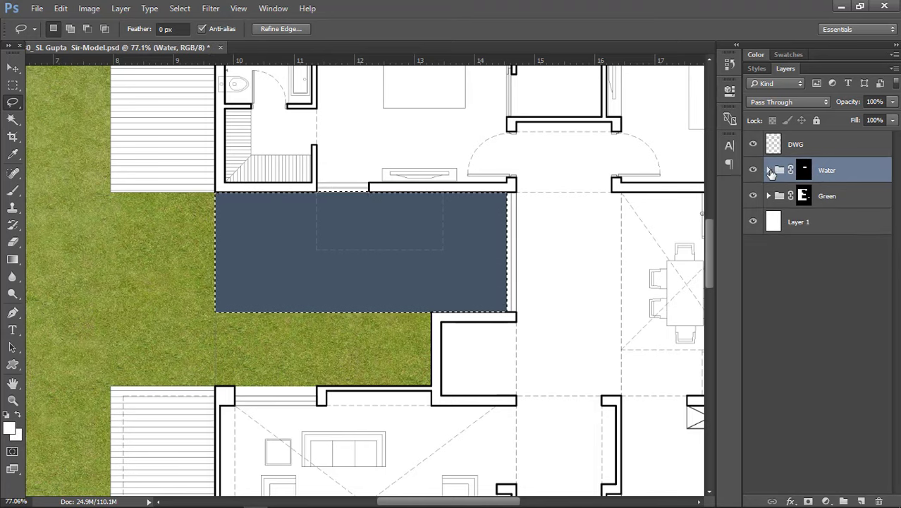
pyautogui.click(769, 170)
pyautogui.click(781, 195)
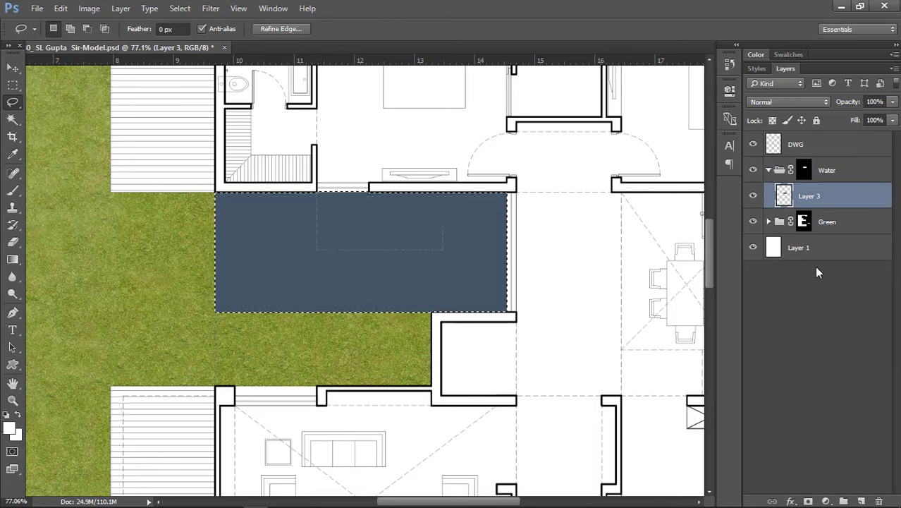
# Step: Add a Brightness/Contrast adjustment above Layer 3 in the Water group and raise the brightness to about 47
pyautogui.click(826, 501)
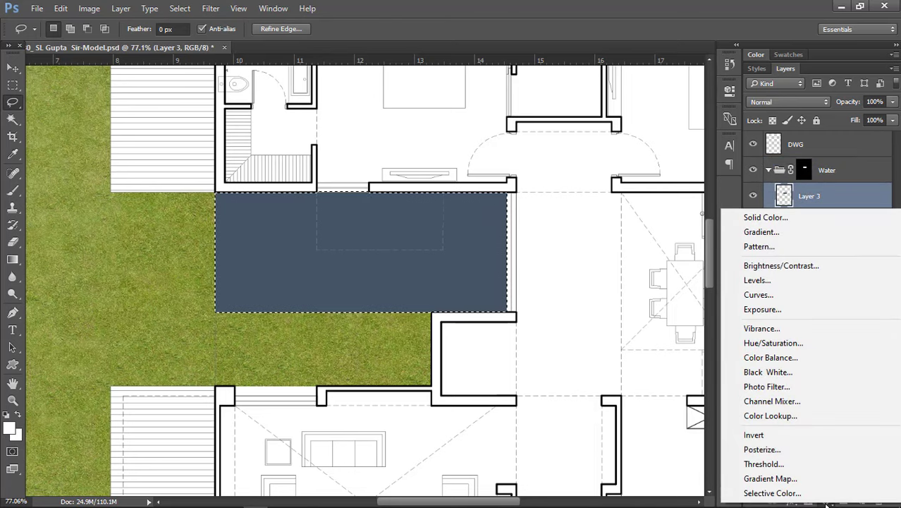
pyautogui.click(765, 268)
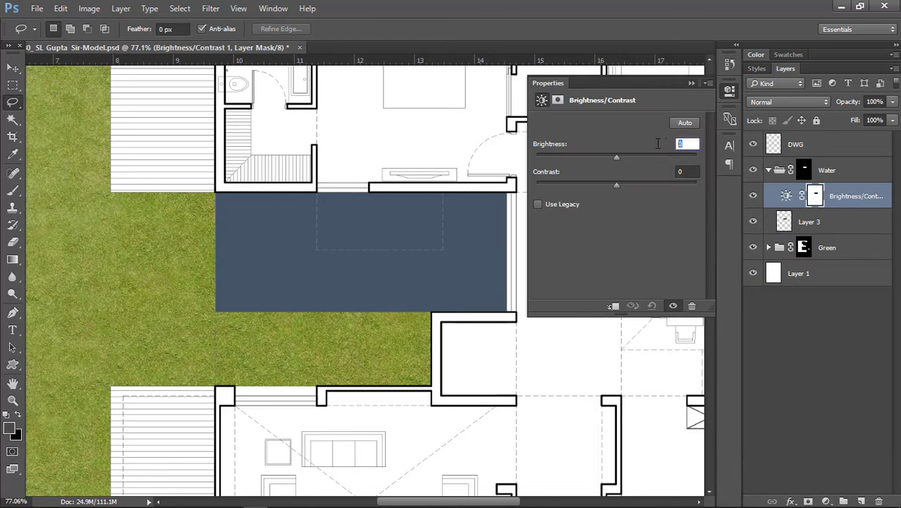
pyautogui.write('40')
pyautogui.press('Return')
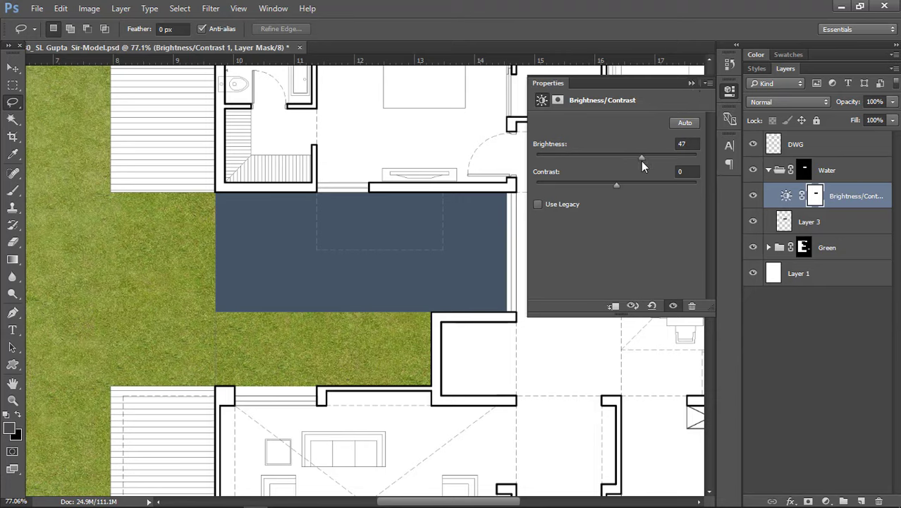
pyautogui.moveTo(641, 161); pyautogui.dragTo(640, 161)
pyautogui.click(691, 83)
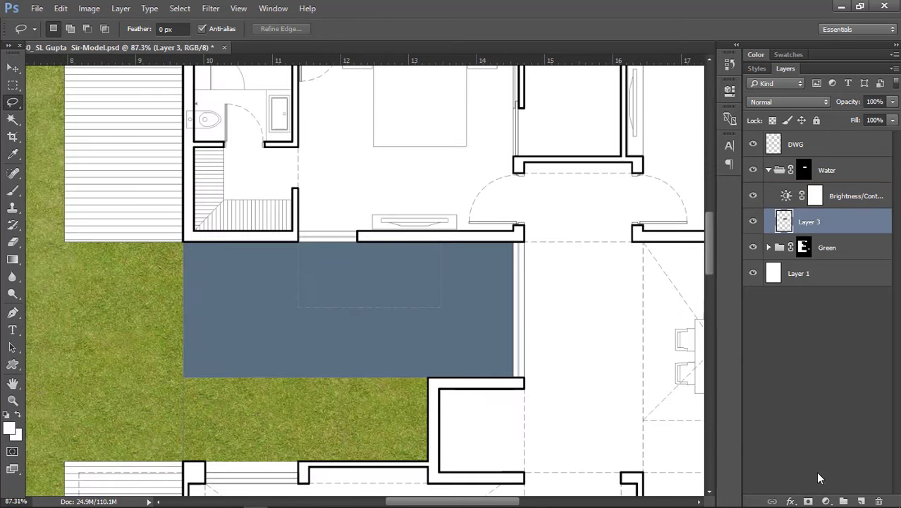
# Step: Add a Hue/Saturation adjustment directly above Layer 3 with saturation +35 and lightness +6
pyautogui.click(809, 501)
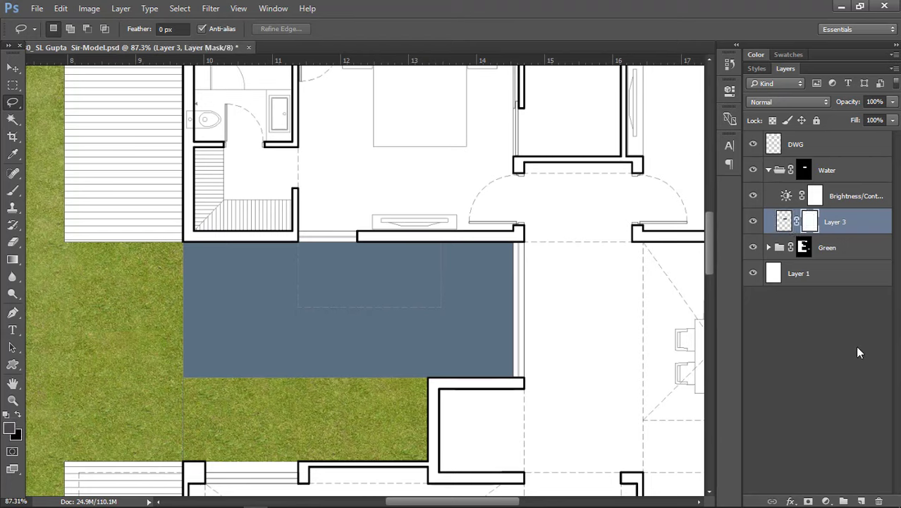
pyautogui.hotkey('ctrl', 'z')
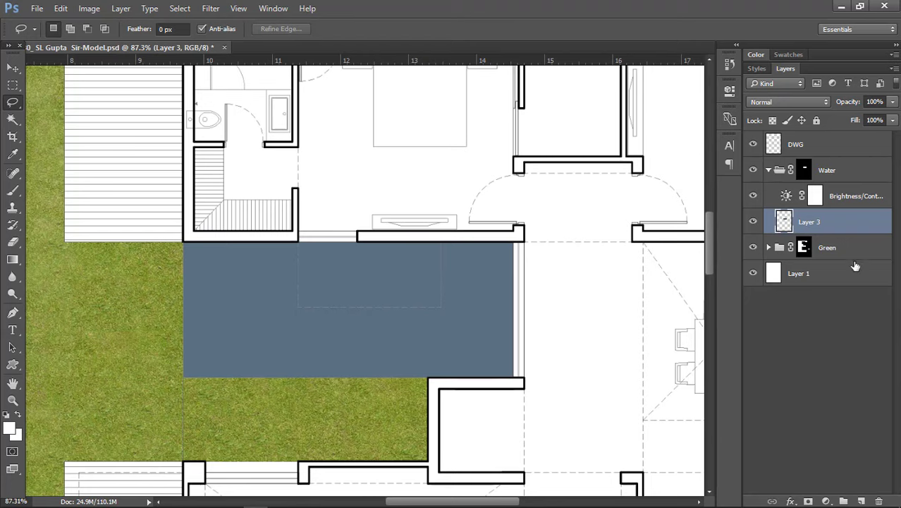
pyautogui.click(828, 501)
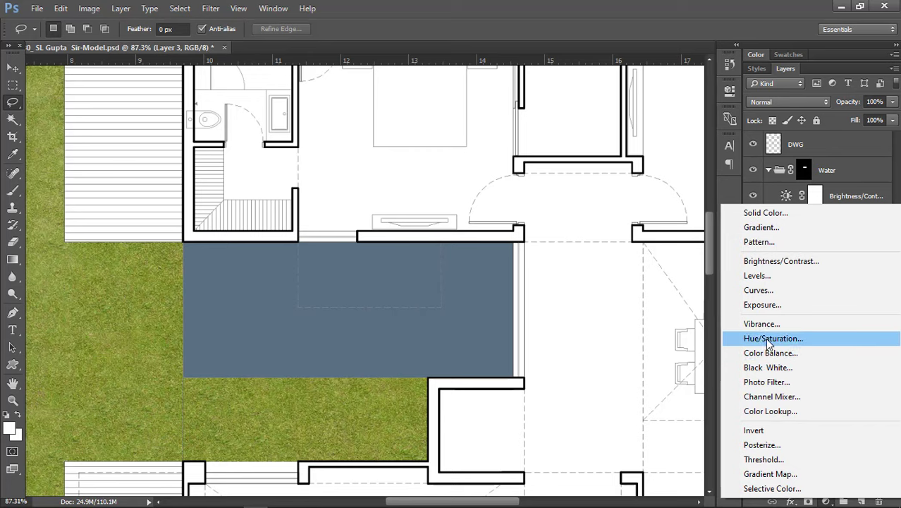
pyautogui.click(798, 340)
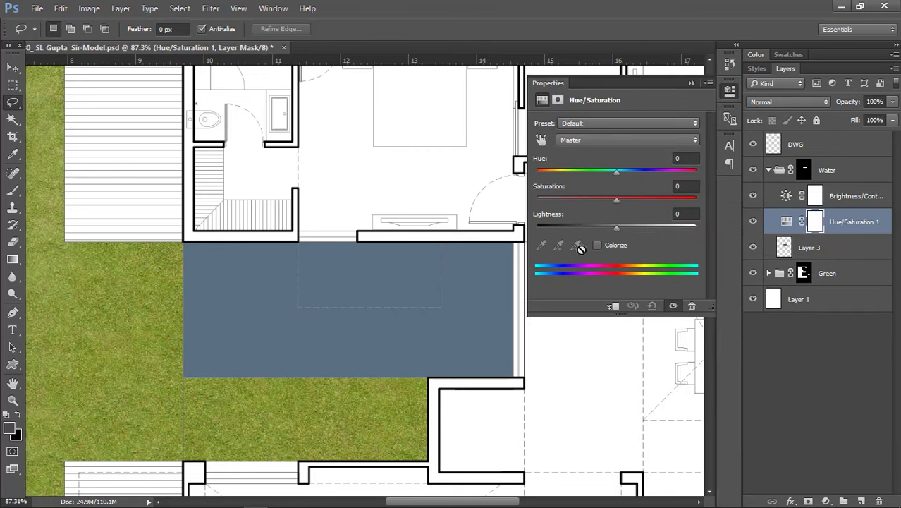
pyautogui.moveTo(617, 228); pyautogui.dragTo(639, 203)
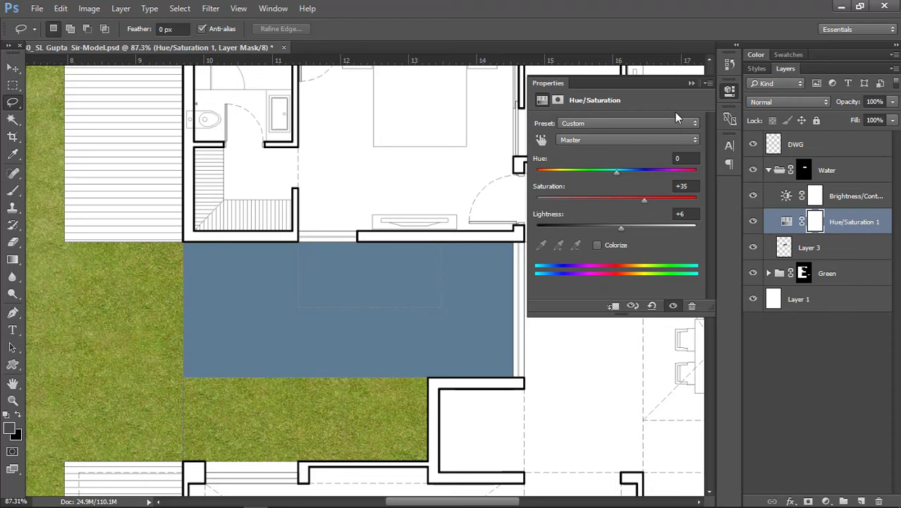
pyautogui.click(692, 83)
# Step: Switch to the For PS tut folder in File Explorer and preview the water image
pyautogui.press('v')
pyautogui.scroll(-3, 340, 256)
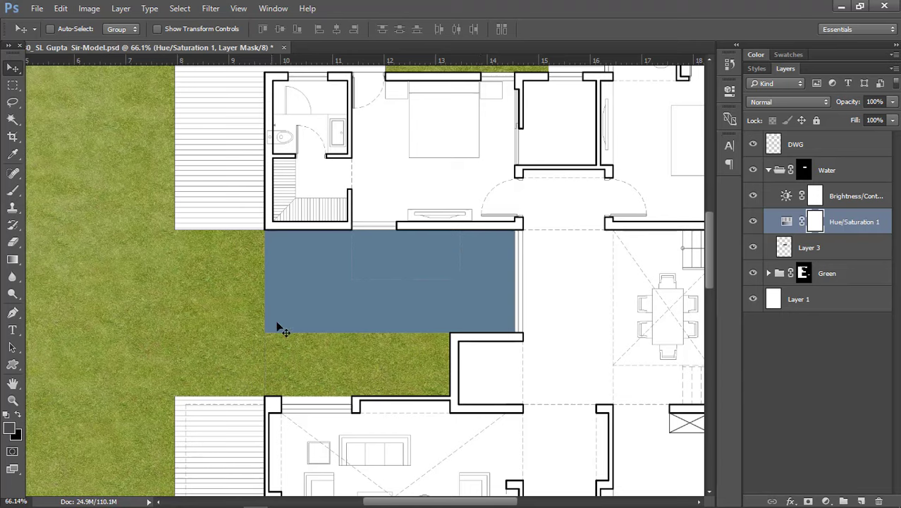
pyautogui.click(211, 496)
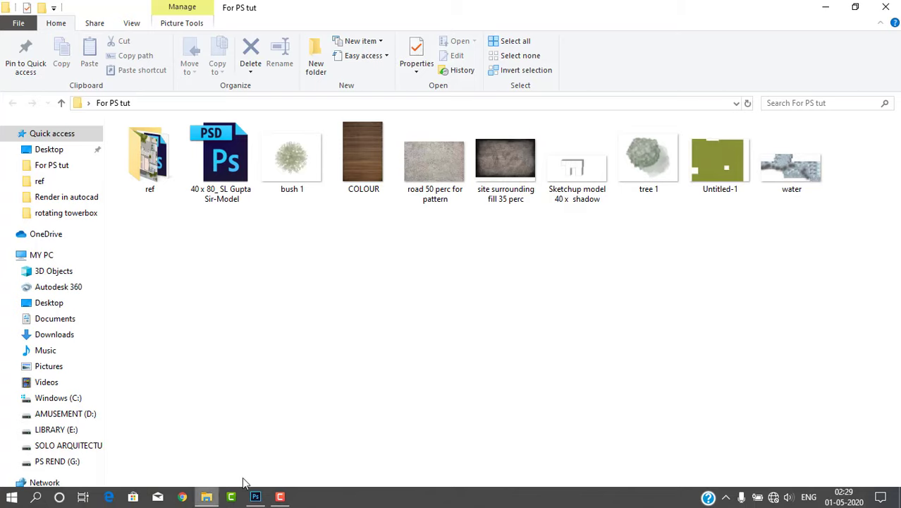
pyautogui.moveTo(818, 181); pyautogui.dragTo(773, 191)
pyautogui.doubleClick(772, 191)
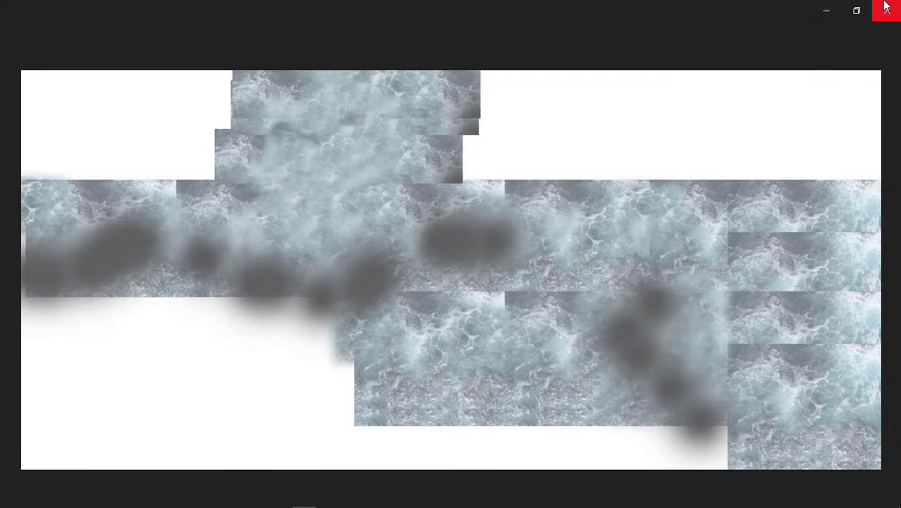
pyautogui.click(883, 8)
# Step: Bring the water texture into the Water group above Hue/Saturation 1 as a Multiply layer at 70% opacity, placed over the blue court
pyautogui.moveTo(801, 160); pyautogui.dragTo(387, 244)
pyautogui.scroll(-3, 362, 283)
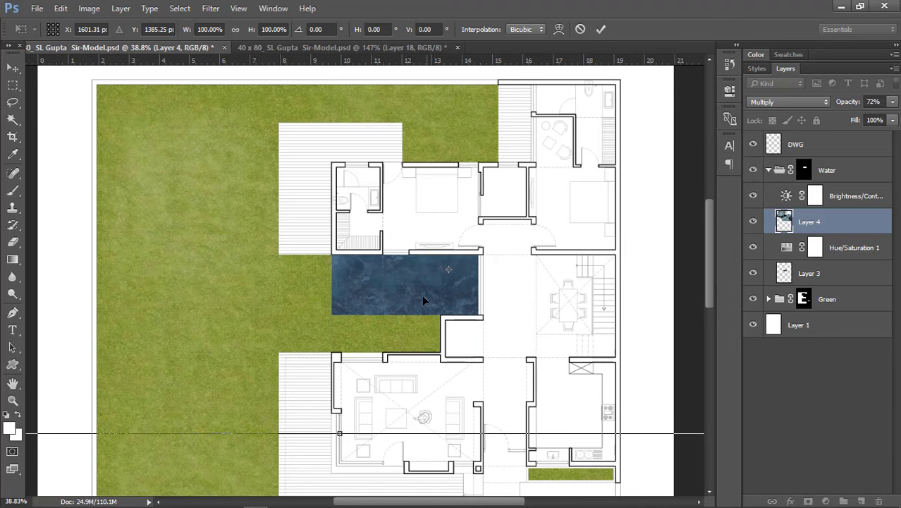
pyautogui.moveTo(422, 295); pyautogui.dragTo(411, 313)
pyautogui.moveTo(881, 102); pyautogui.dragTo(820, 117)
pyautogui.write('70')
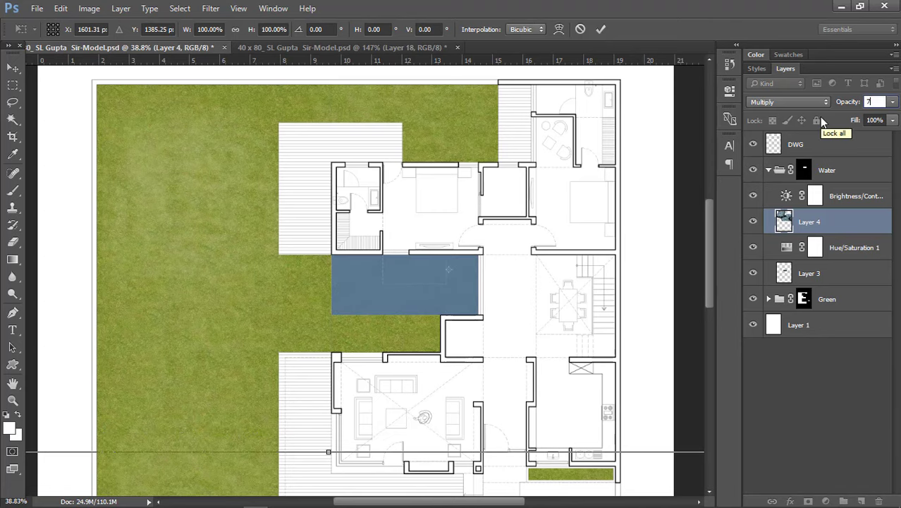
# Step: Reposition the water texture within the court, apply the transform, and move Layer 4 above the Brightness/Contrast adjustment
pyautogui.scroll(7, 330, 233)
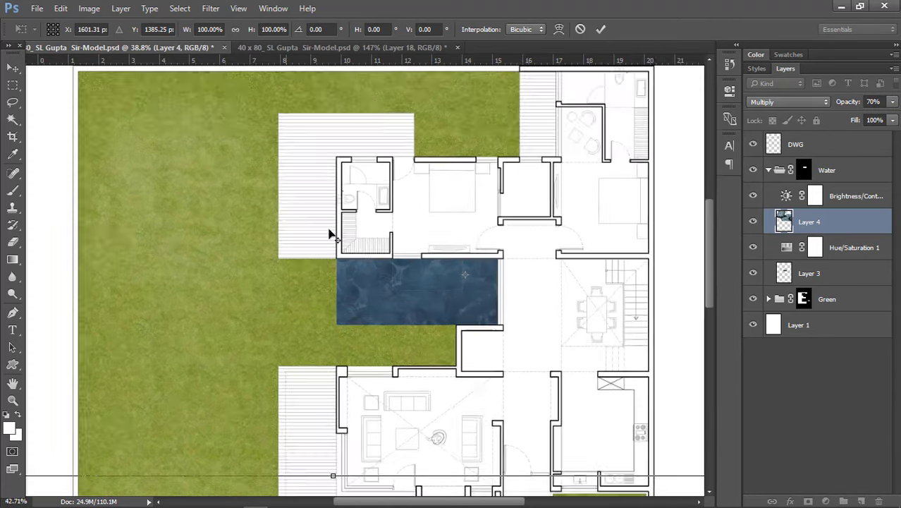
pyautogui.moveTo(406, 287); pyautogui.dragTo(387, 273)
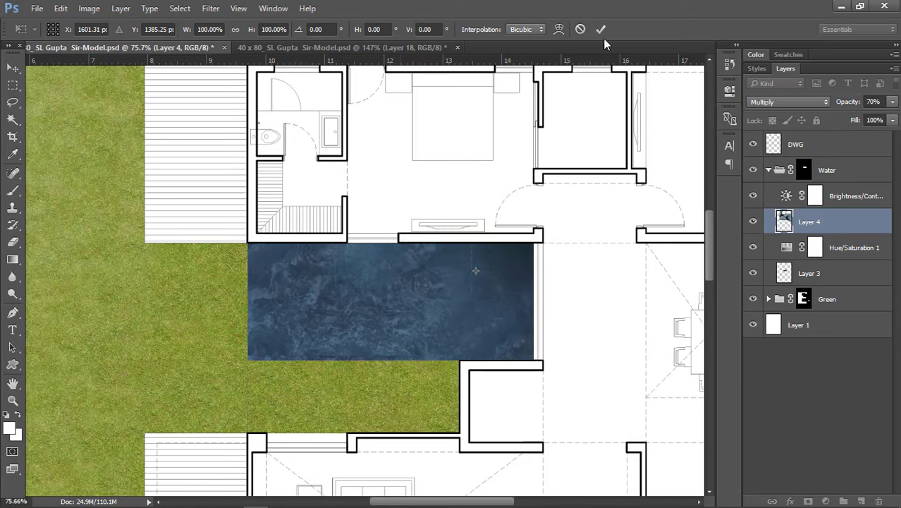
pyautogui.click(601, 30)
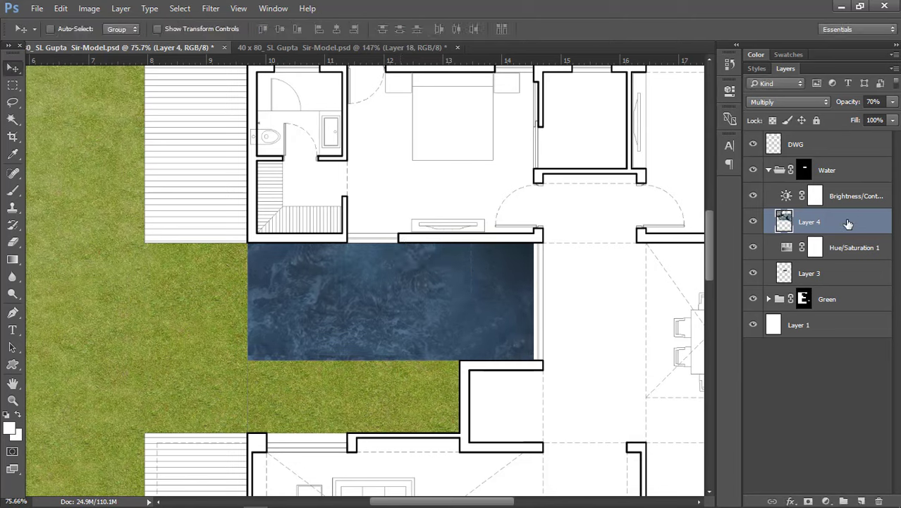
pyautogui.moveTo(847, 229); pyautogui.dragTo(843, 185)
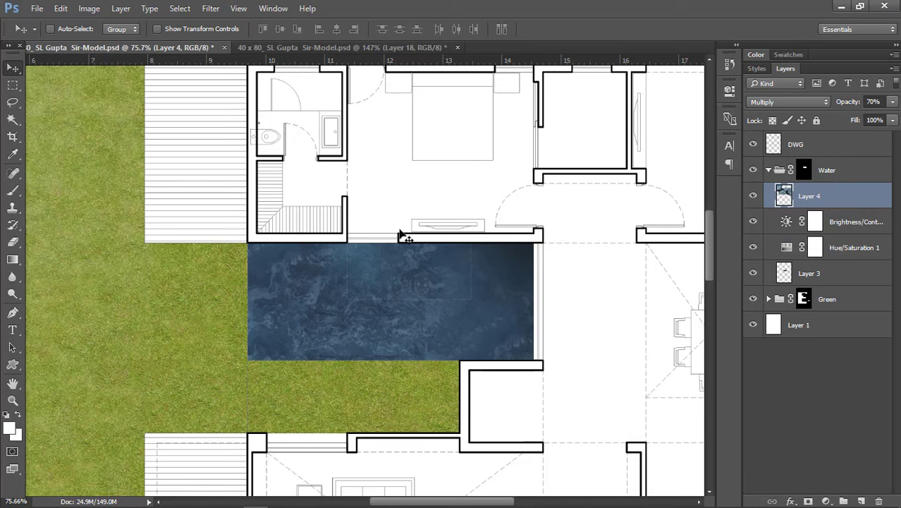
# Step: Add a new layer above Layer 4 and paint a soft white highlight over the water's west half with a 500 px brush at 24% opacity
pyautogui.click(861, 501)
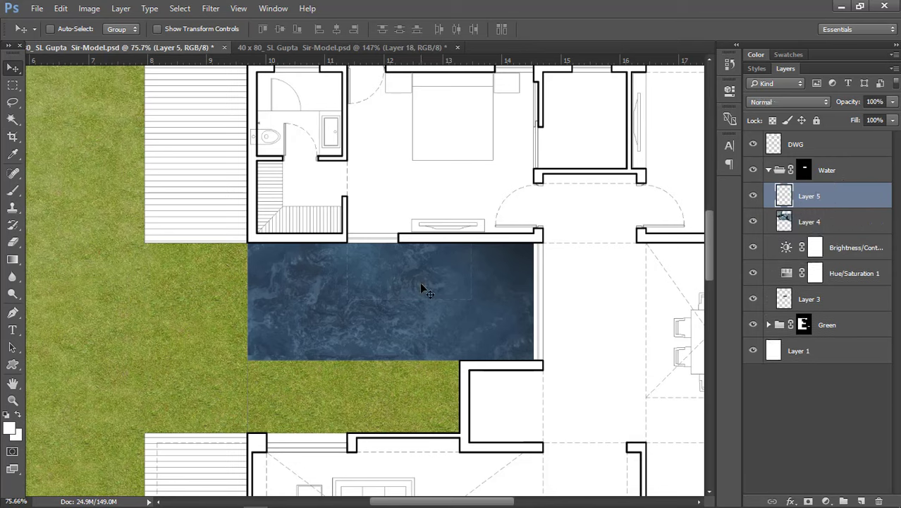
pyautogui.press('b')
pyautogui.rightClick(414, 232)
pyautogui.scroll(5, 460, 393)
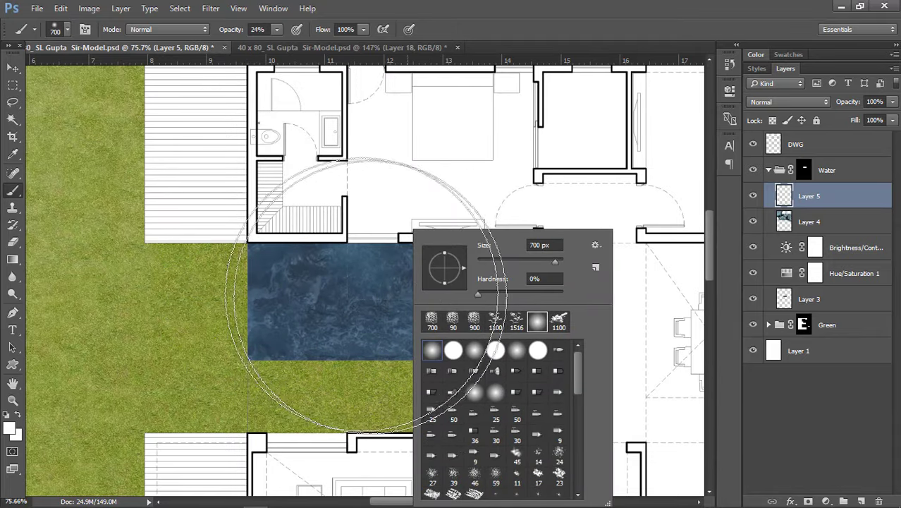
pyautogui.click(432, 349)
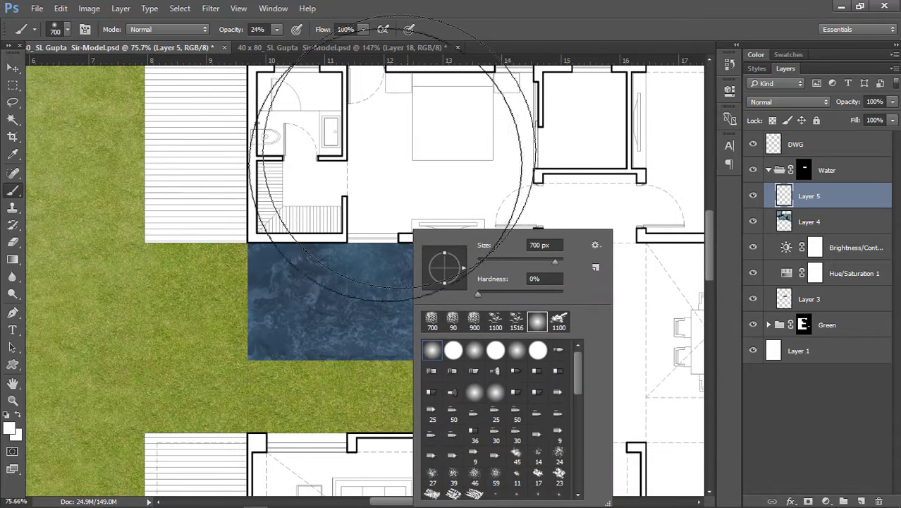
pyautogui.click(10, 428)
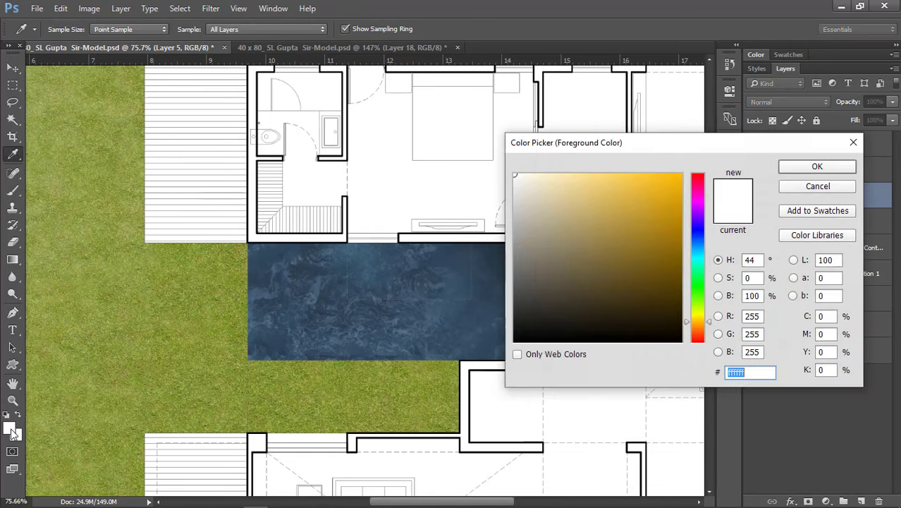
pyautogui.click(816, 168)
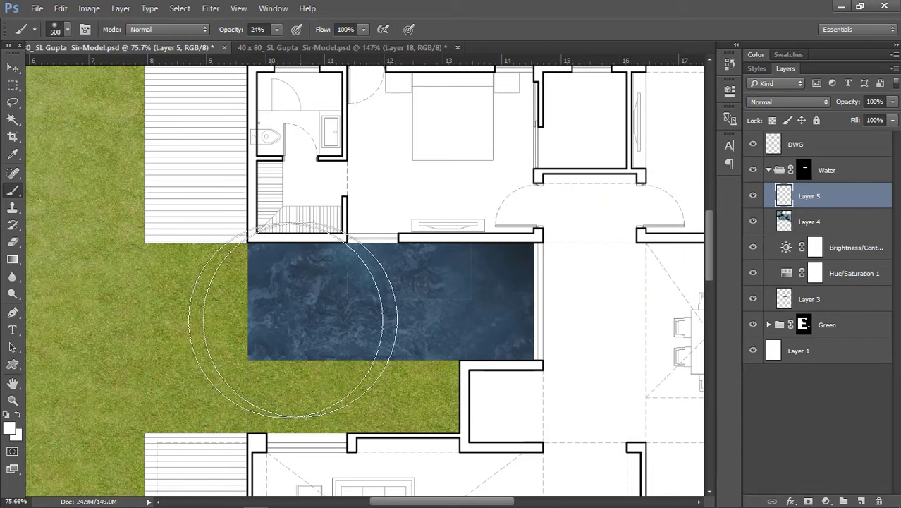
pyautogui.moveTo(293, 321)
pyautogui.mouseDown()
pyautogui.moveTo(261, 299)
pyautogui.moveTo(248, 325)
pyautogui.moveTo(275, 344)
pyautogui.moveTo(303, 343)
pyautogui.moveTo(282, 253)
pyautogui.moveTo(304, 303)
pyautogui.moveTo(324, 312)
pyautogui.mouseUp()
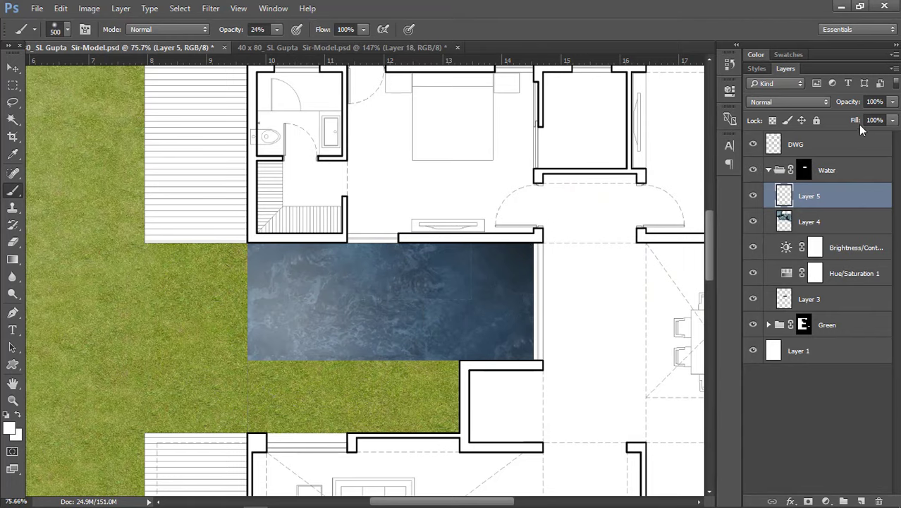
# Step: Lower Layer 5's opacity to 81%
pyautogui.moveTo(853, 106); pyautogui.dragTo(846, 107)
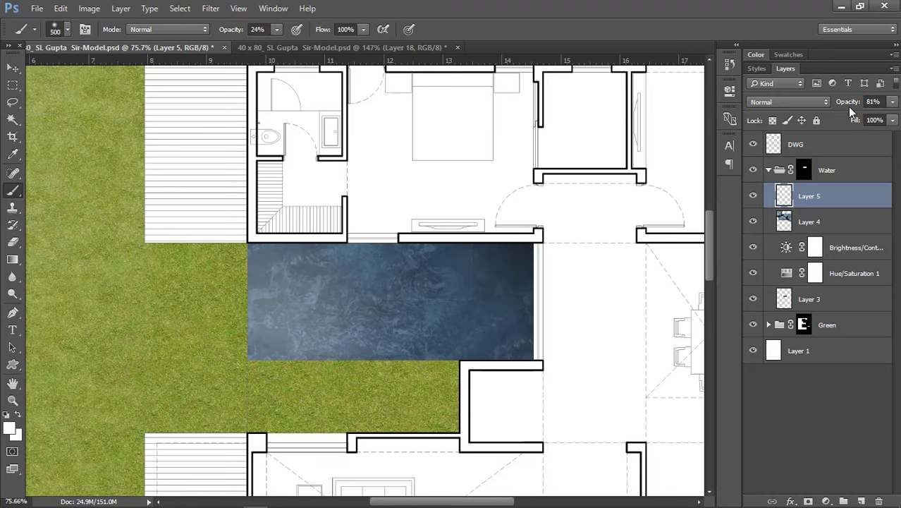
pyautogui.press('v')
pyautogui.scroll(-5, 416, 289)
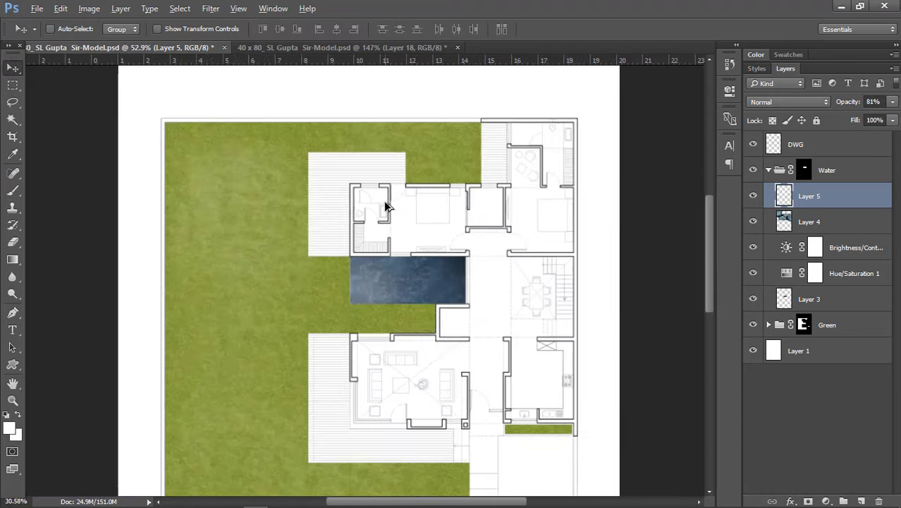
# Step: Return Layer 5 to 100% opacity and add more soft white brush dabs over the west half of the water
pyautogui.scroll(6, 386, 206)
pyautogui.press('b')
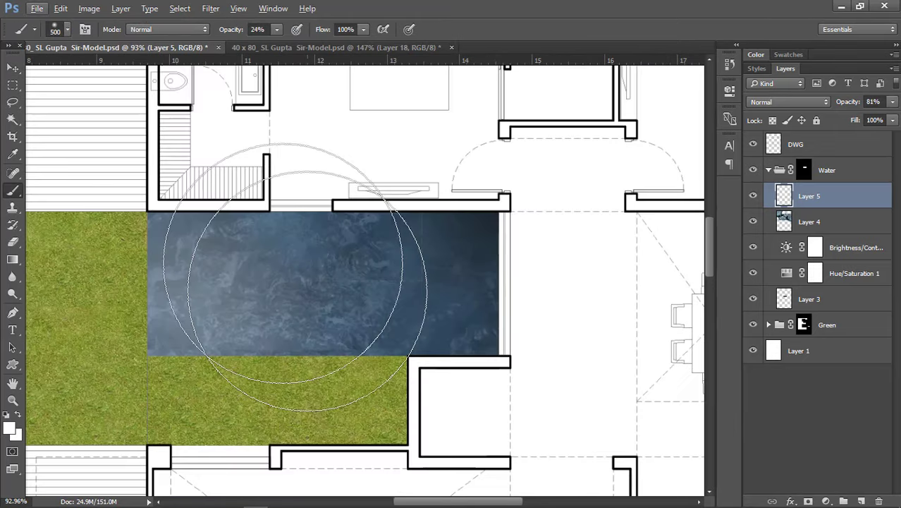
pyautogui.click(297, 277)
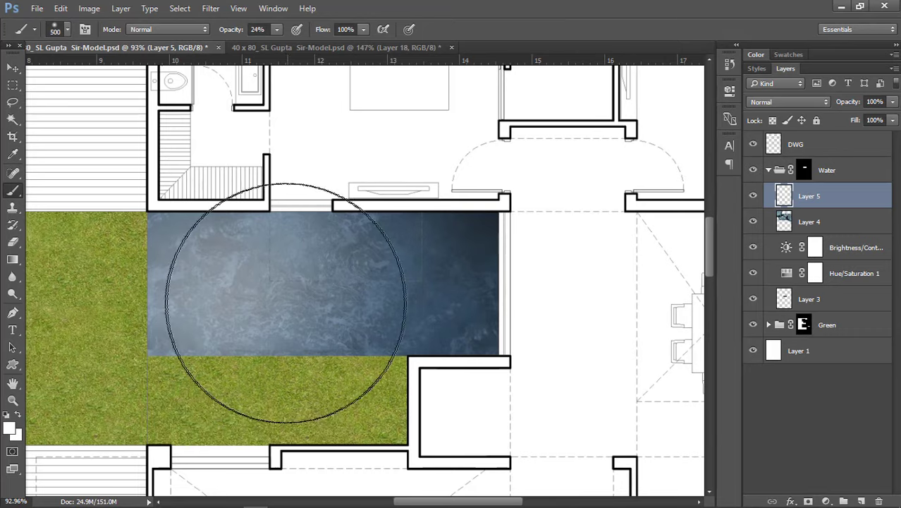
pyautogui.click(289, 277)
pyautogui.scroll(-2, 479, 292)
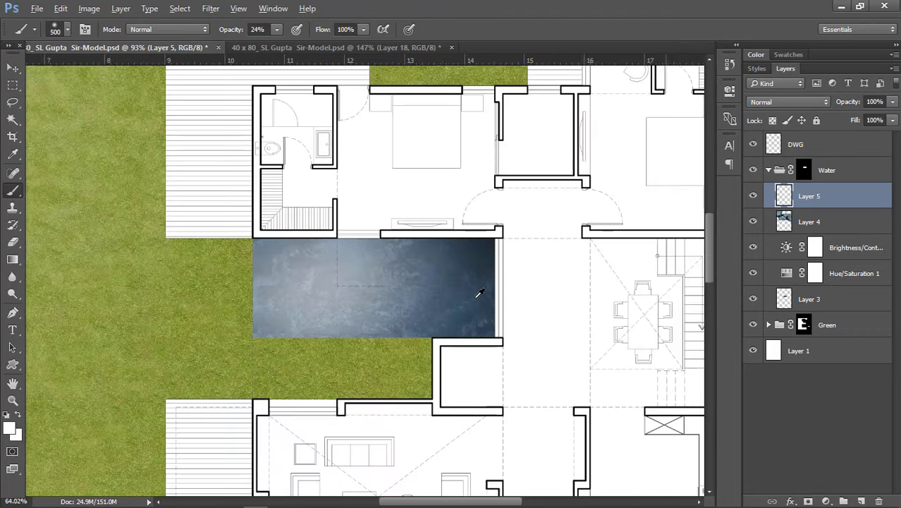
pyautogui.scroll(-2, 349, 204)
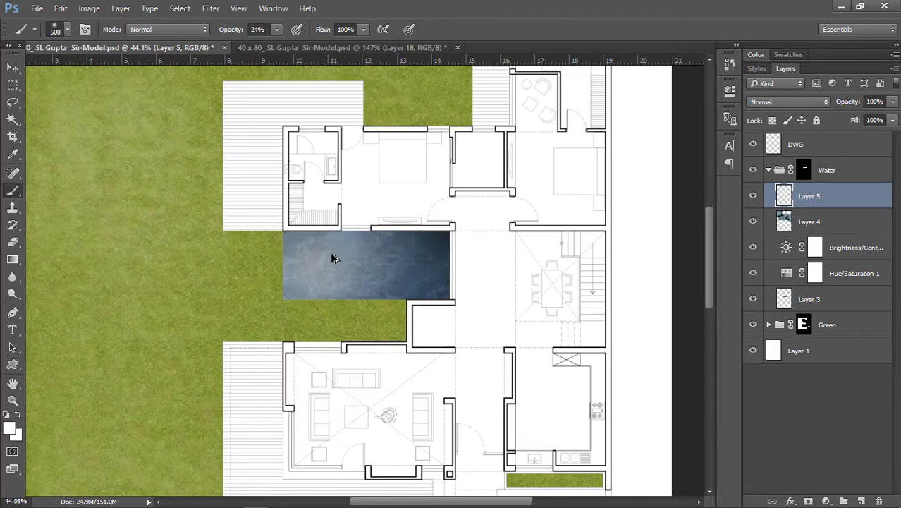
pyautogui.scroll(3, 337, 260)
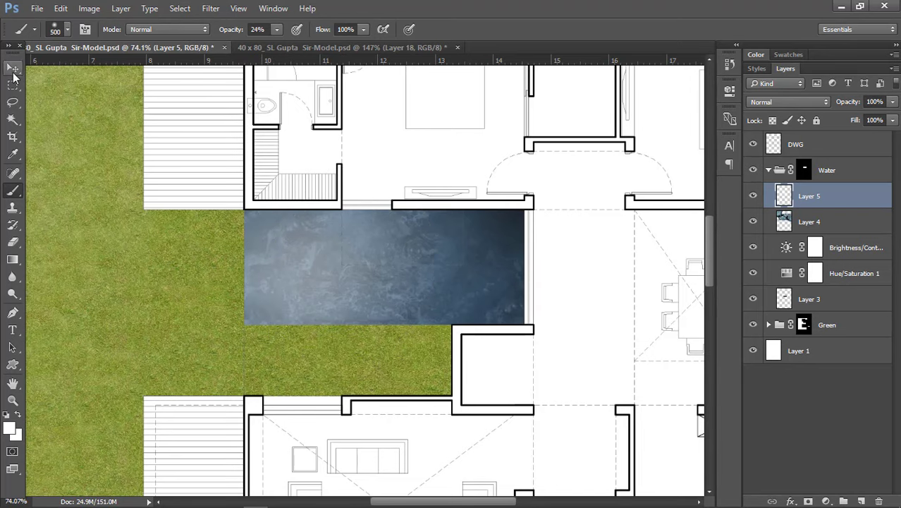
# Step: Collapse the Water group
pyautogui.click(13, 68)
pyautogui.scroll(-4, 423, 226)
pyautogui.click(769, 170)
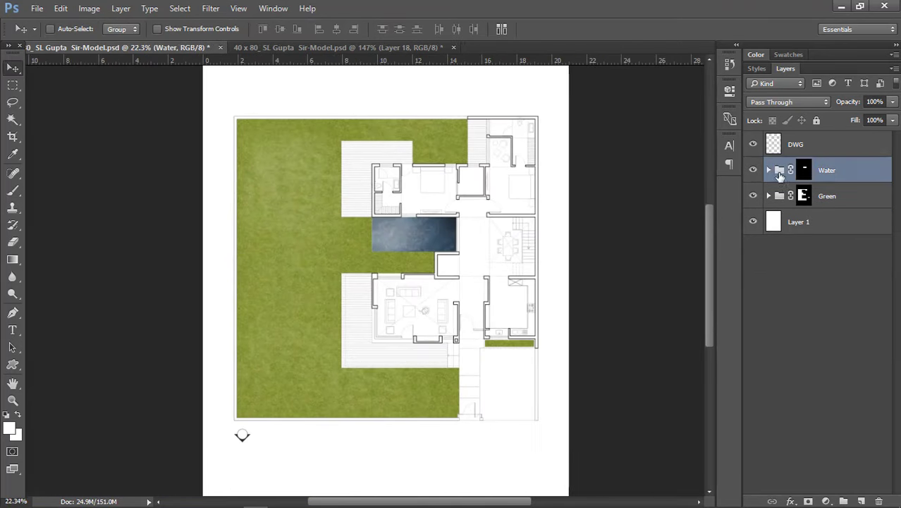
# Step: On the DWG layer, select the inside of the building's outer east wall with the Magic Wand at tolerance 32, contiguous
pyautogui.click(833, 146)
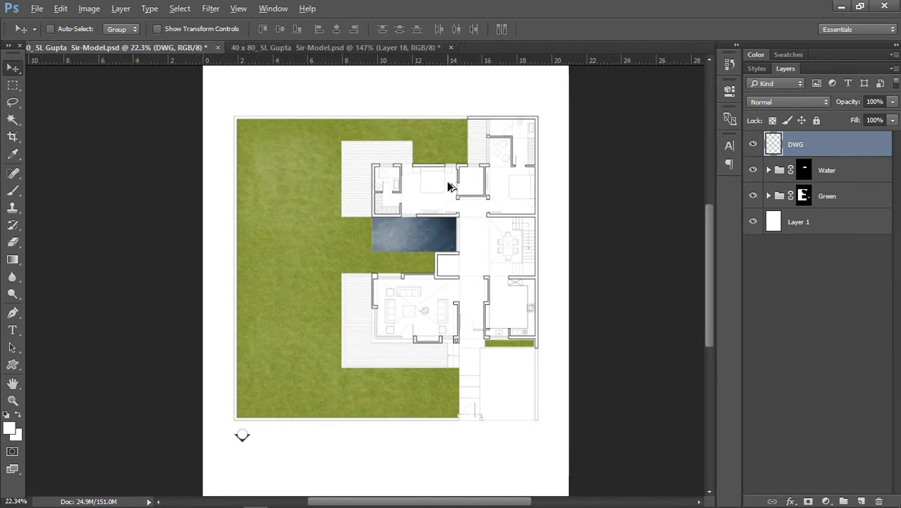
pyautogui.scroll(4, 516, 167)
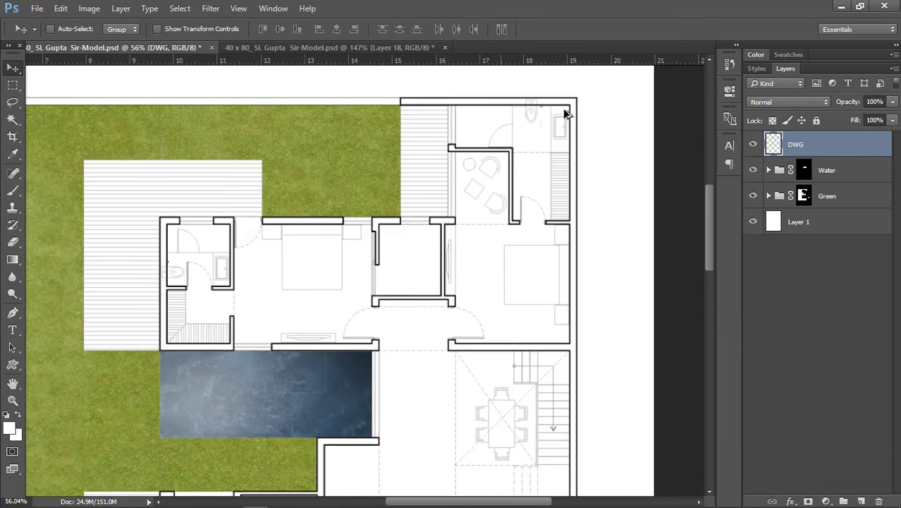
pyautogui.scroll(2, 568, 116)
pyautogui.press('w')
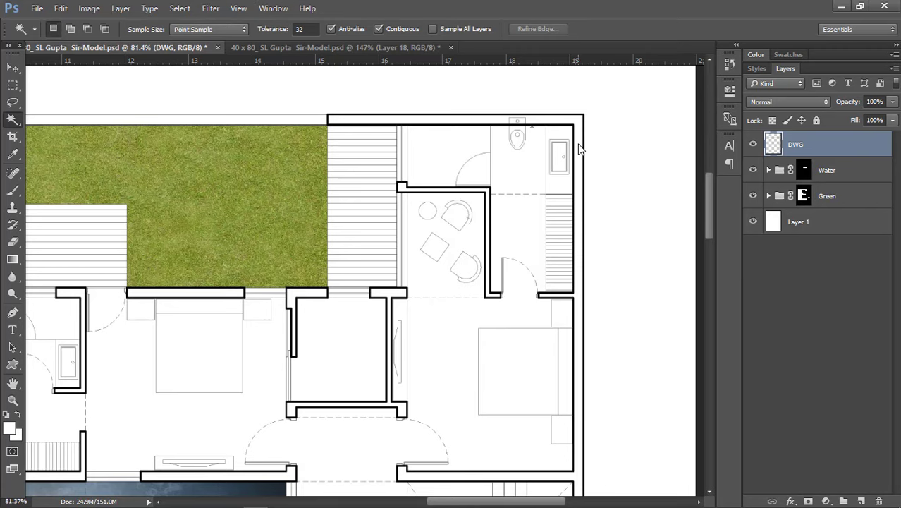
pyautogui.press('v')
pyautogui.press('w')
pyautogui.click(579, 138)
pyautogui.scroll(-3, 537, 122)
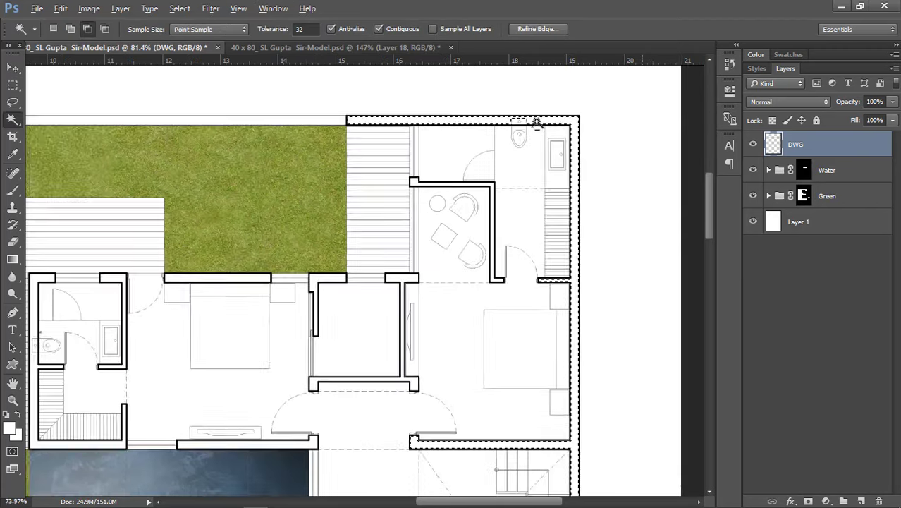
# Step: Add the toilet cistern gap in the outer wall and the bedroom and bathroom walls in the plan's upper half to the selection
pyautogui.scroll(4, 533, 122)
pyautogui.scroll(3, 536, 151)
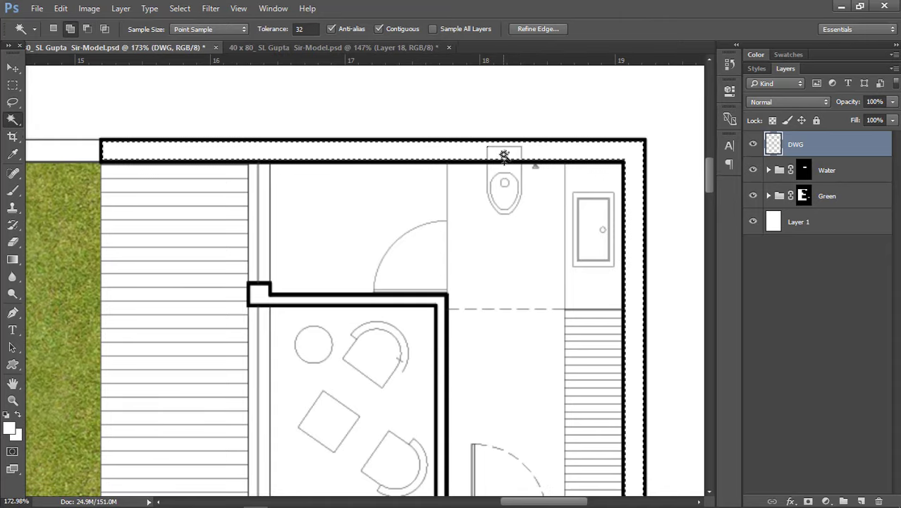
pyautogui.scroll(-2, 536, 145)
pyautogui.scroll(-1, 536, 146)
pyautogui.scroll(2, 529, 232)
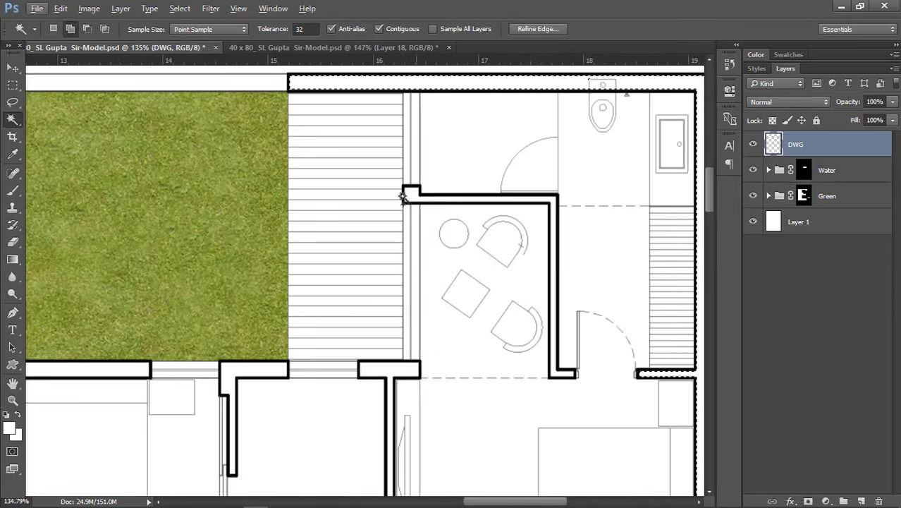
pyautogui.keyDown('shift'); pyautogui.click(262, 372); pyautogui.keyUp('shift')
pyautogui.scroll(-2, 547, 224)
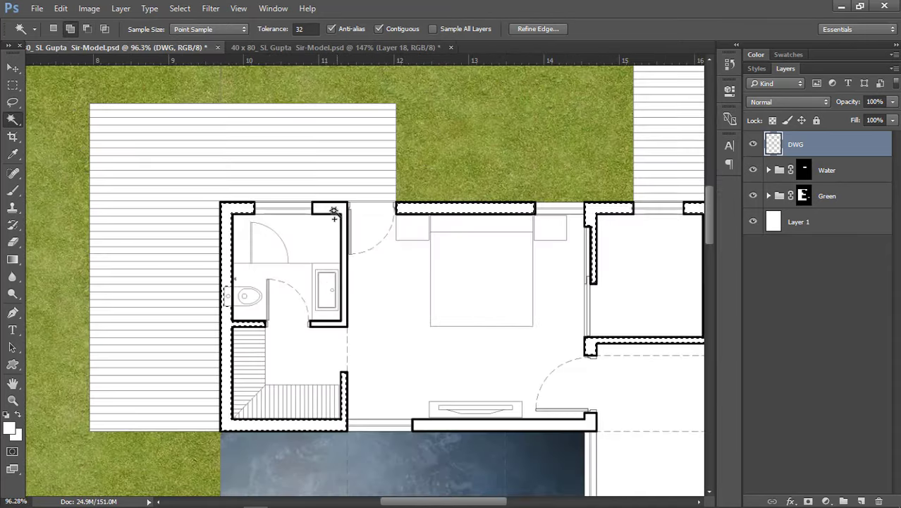
pyautogui.scroll(3, 239, 213)
pyautogui.scroll(-5, 239, 213)
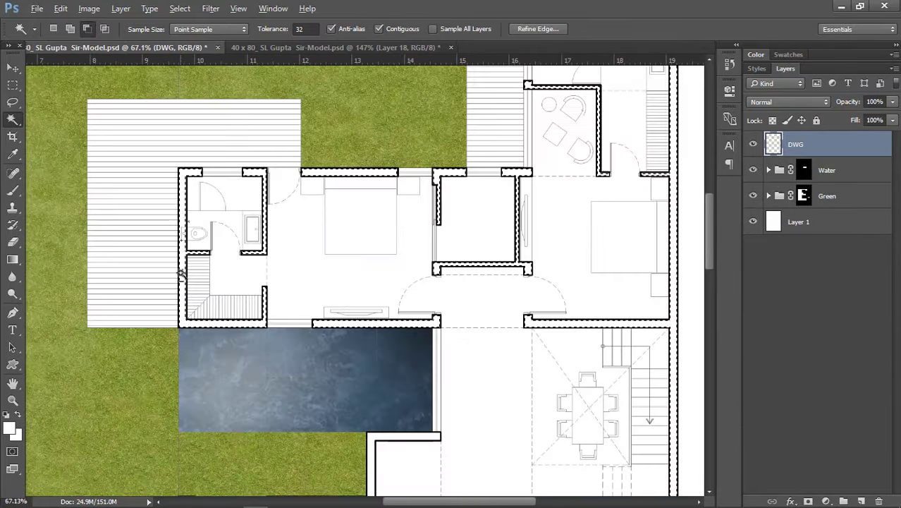
# Step: Add the walls south of the water court, including the living room, entrance and kitchen walls, to the selection
pyautogui.scroll(2, 295, 426)
pyautogui.scroll(-1, 476, 248)
pyautogui.scroll(-3, 476, 249)
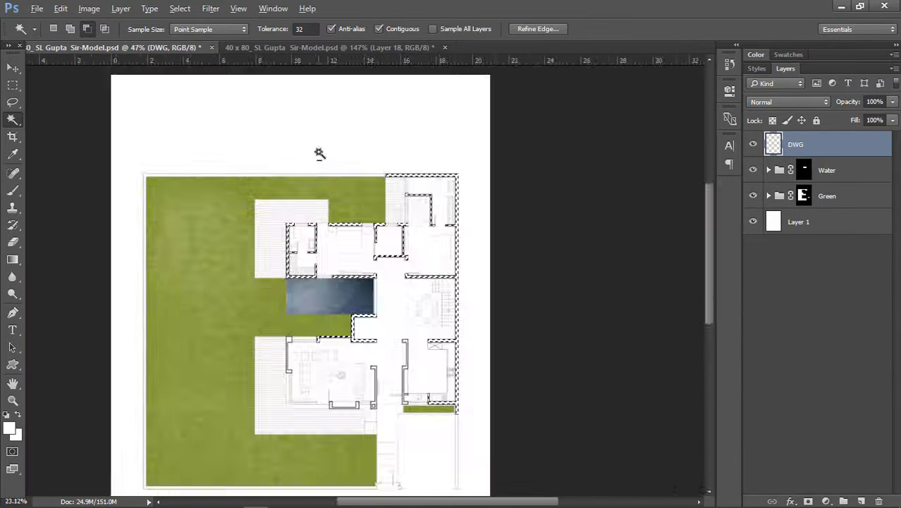
pyautogui.scroll(4, 573, 288)
pyautogui.scroll(-2, 412, 252)
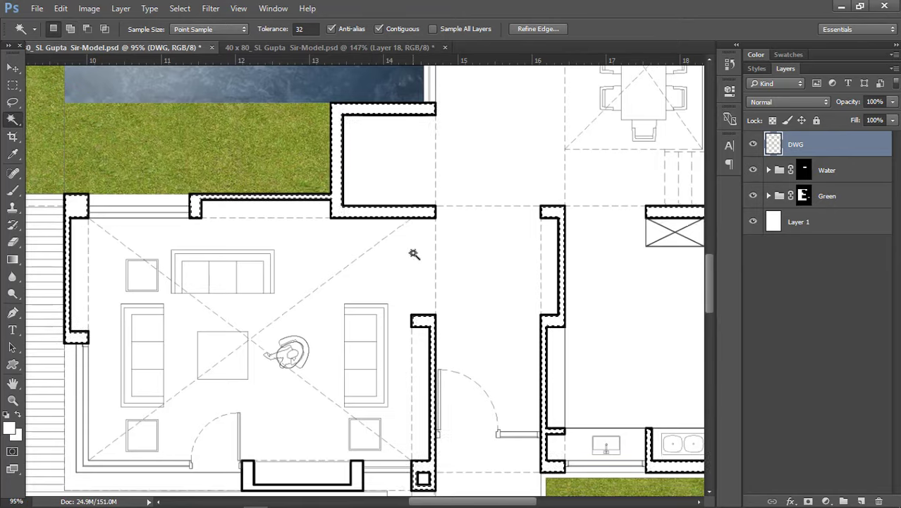
pyautogui.scroll(-1, 446, 401)
pyautogui.scroll(-2, 446, 401)
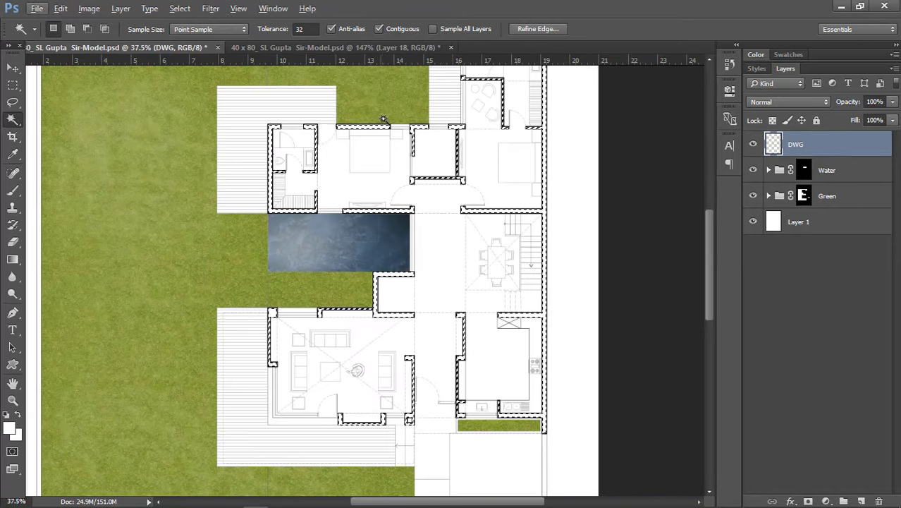
pyautogui.scroll(-1, 462, 338)
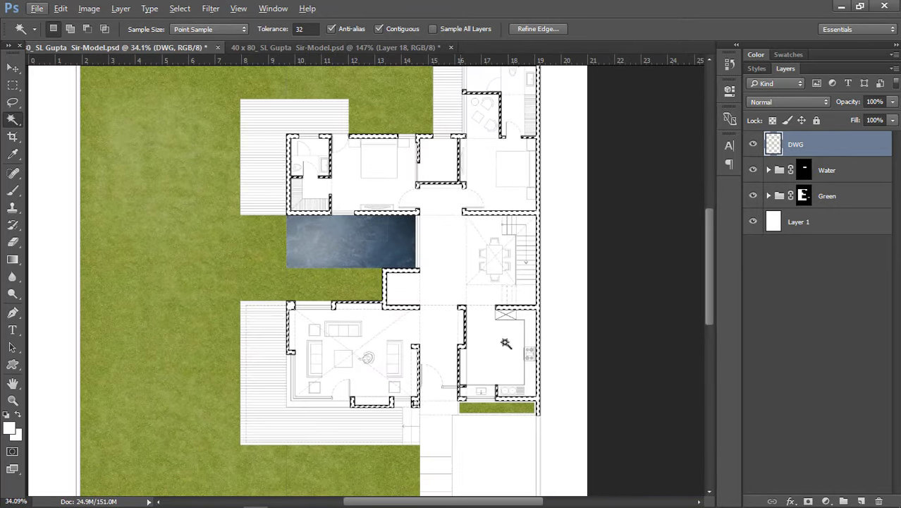
# Step: Add a new layer for the wall fill directly beneath the DWG layer
pyautogui.scroll(-2, 506, 344)
pyautogui.scroll(1, 498, 221)
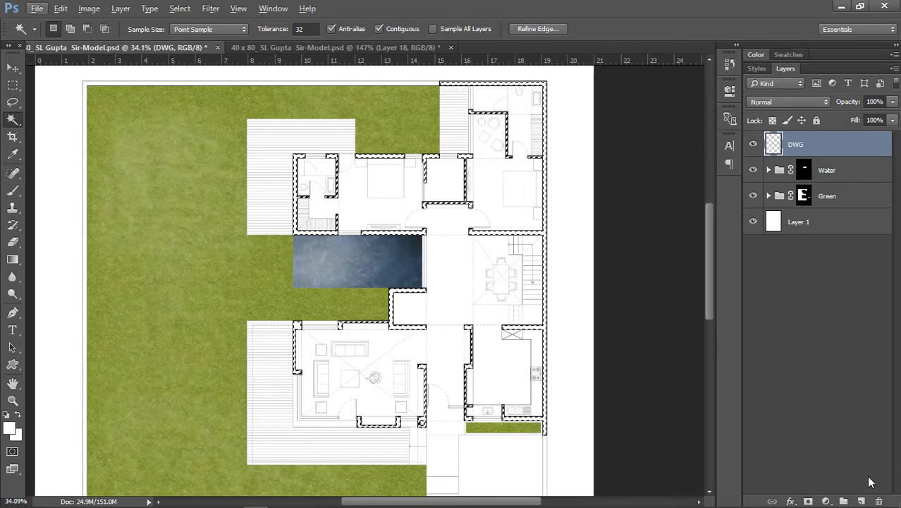
pyautogui.click(861, 501)
pyautogui.moveTo(830, 150); pyautogui.dragTo(829, 177)
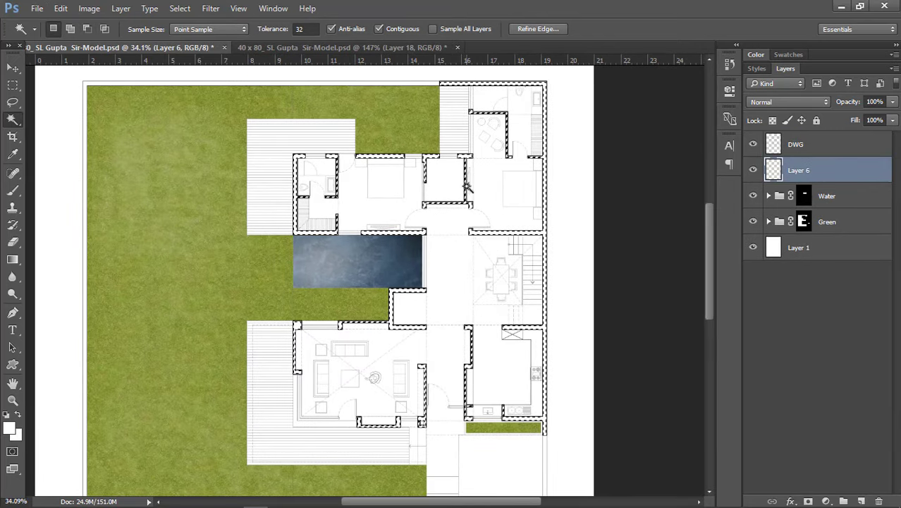
# Step: Fill the selected walls with black at 100% opacity in Normal mode on the new layer
pyautogui.hotkey('shift', 'F5')
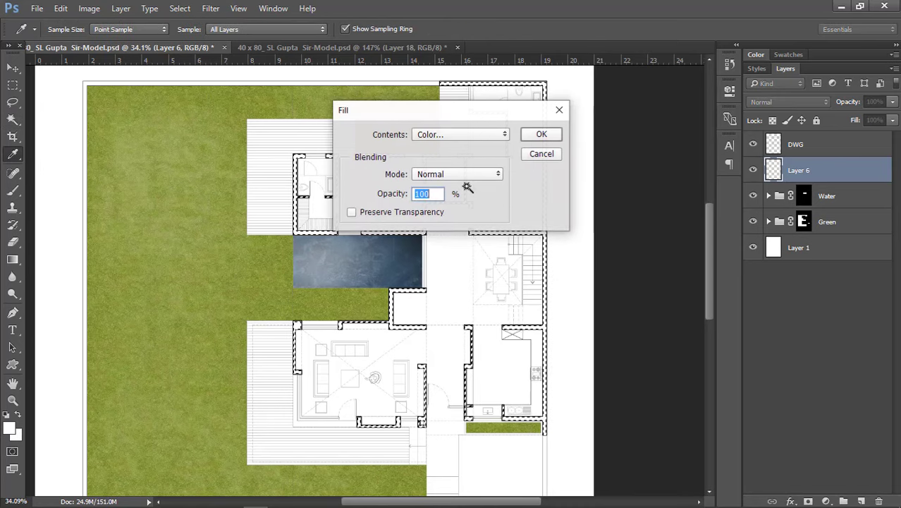
pyautogui.click(447, 135)
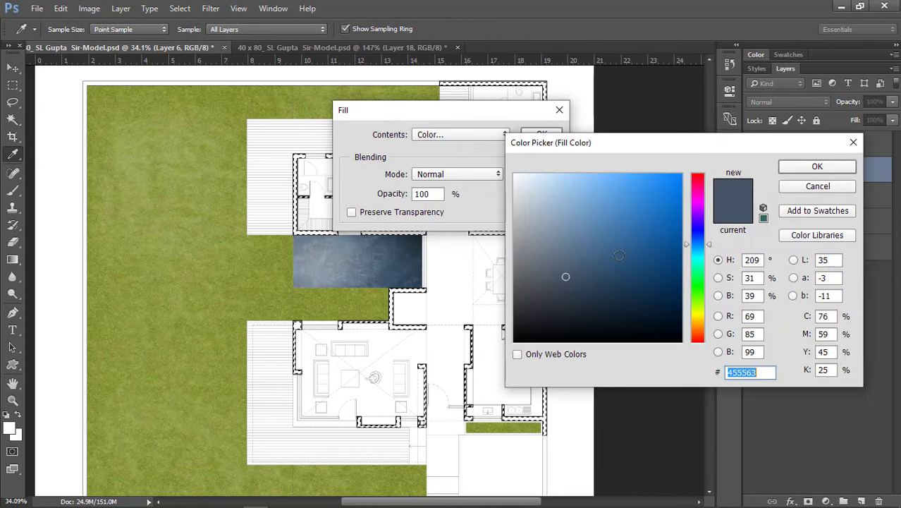
pyautogui.click(475, 401)
pyautogui.click(817, 167)
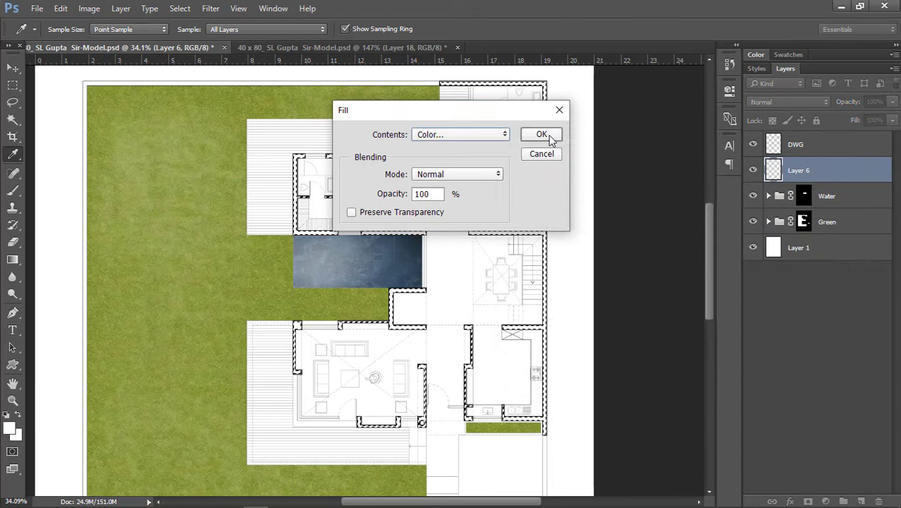
pyautogui.press('Return')
# Step: Rename the filled wall layer "walls" and deselect the walls
pyautogui.click(13, 103)
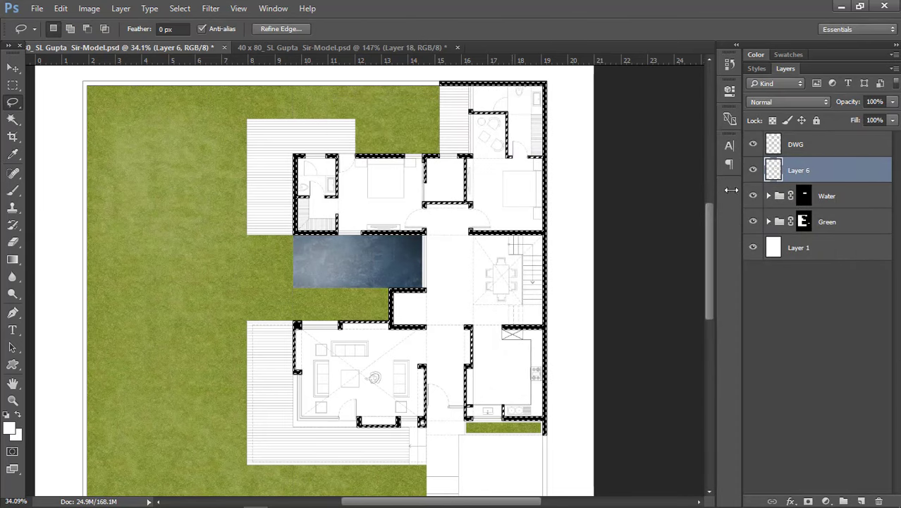
pyautogui.doubleClick(811, 171)
pyautogui.write('walls')
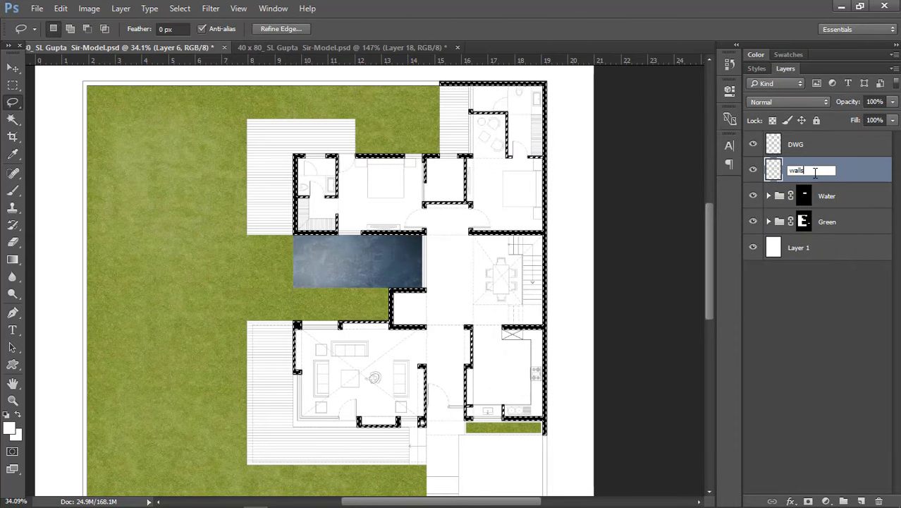
pyautogui.press('Return')
pyautogui.hotkey('ctrl', 'd')
# Step: On the DWG layer, select the page area outside the plot boundary with the Magic Wand, including the inside of the orientation symbol
pyautogui.press('v')
pyautogui.hotkey('ctrl', '0')
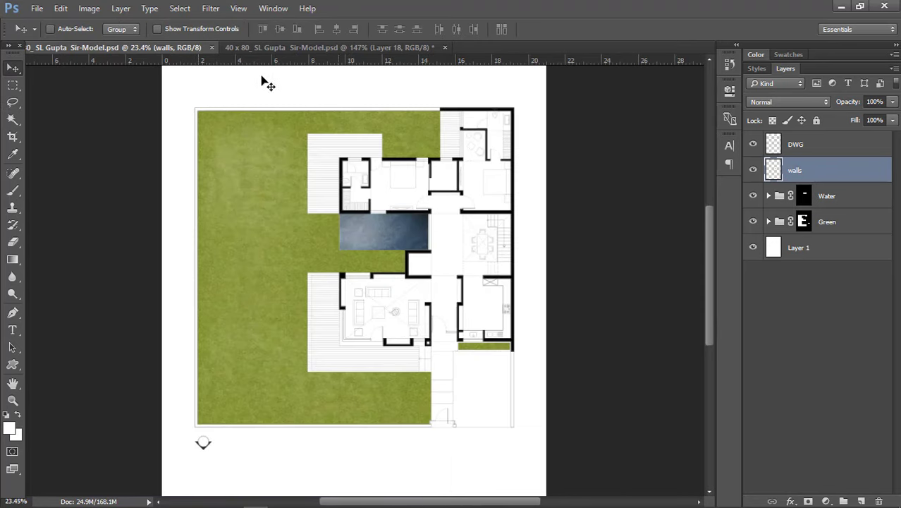
pyautogui.hotkey('ctrl', '0')
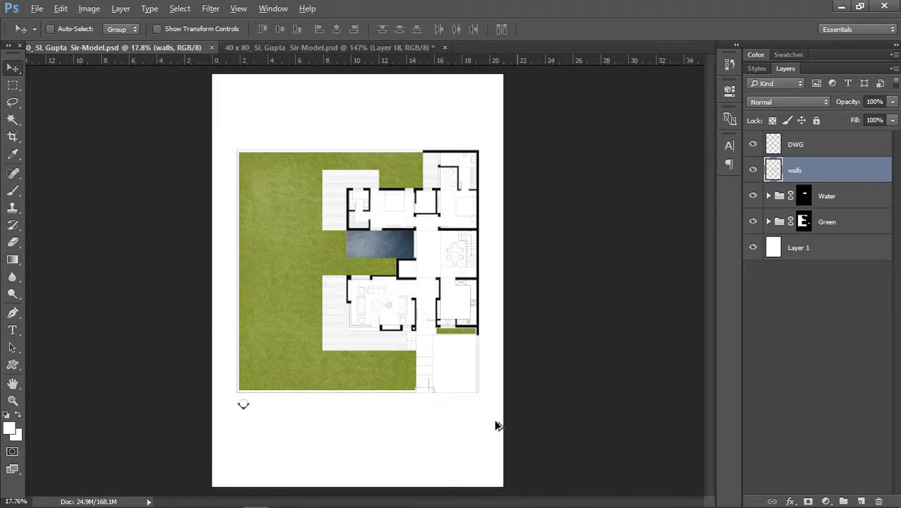
pyautogui.scroll(1, 438, 338)
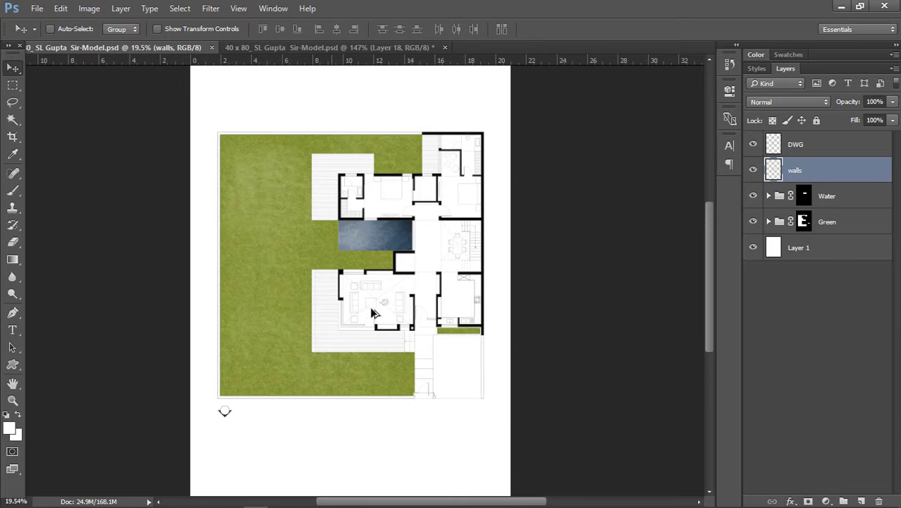
pyautogui.scroll(1, 373, 314)
pyautogui.press('w')
pyautogui.click(830, 146)
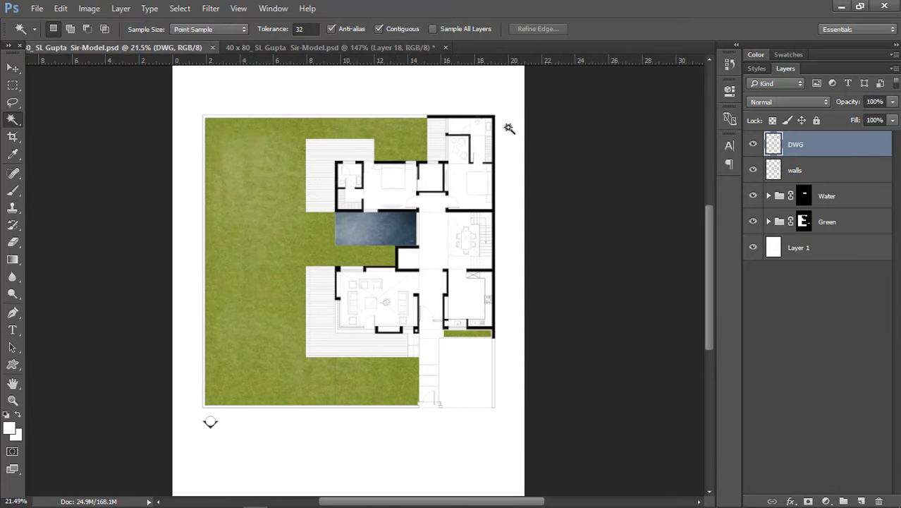
pyautogui.click(392, 91)
pyautogui.scroll(-1, 474, 427)
pyautogui.scroll(1, 236, 441)
pyautogui.scroll(3, 245, 397)
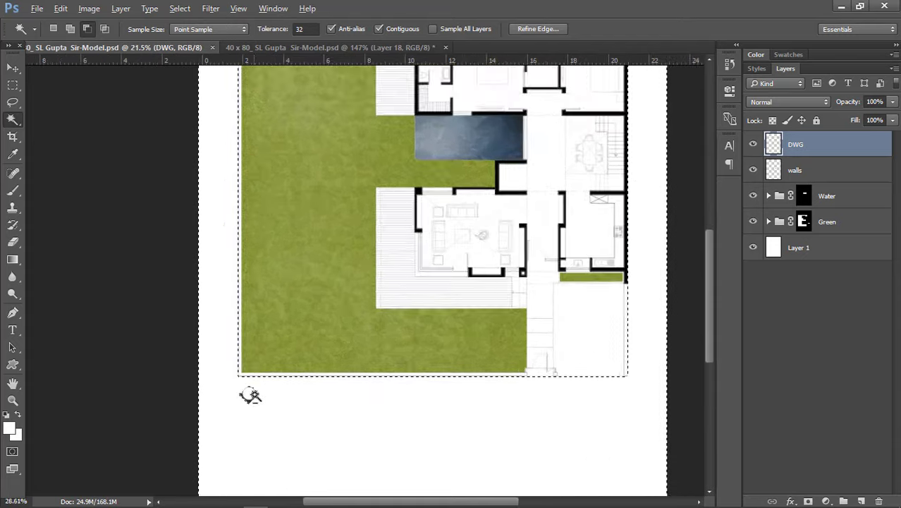
# Step: Add a new layer for the site surroundings between the DWG and walls layers
pyautogui.scroll(-5, 250, 392)
pyautogui.hotkey('ctrl', 'j')
pyautogui.moveTo(801, 139); pyautogui.dragTo(776, 176)
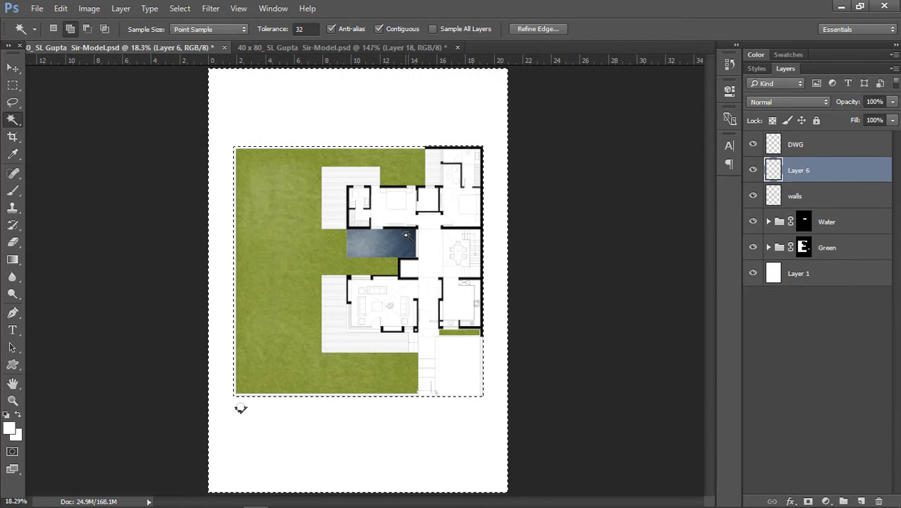
# Step: Fill the selected area around the plot with a neutral grey at 100% opacity and clear the selection
pyautogui.hotkey('shift', 'F5')
pyautogui.click(439, 137)
pyautogui.click(439, 137)
pyautogui.moveTo(580, 197); pyautogui.dragTo(442, 226)
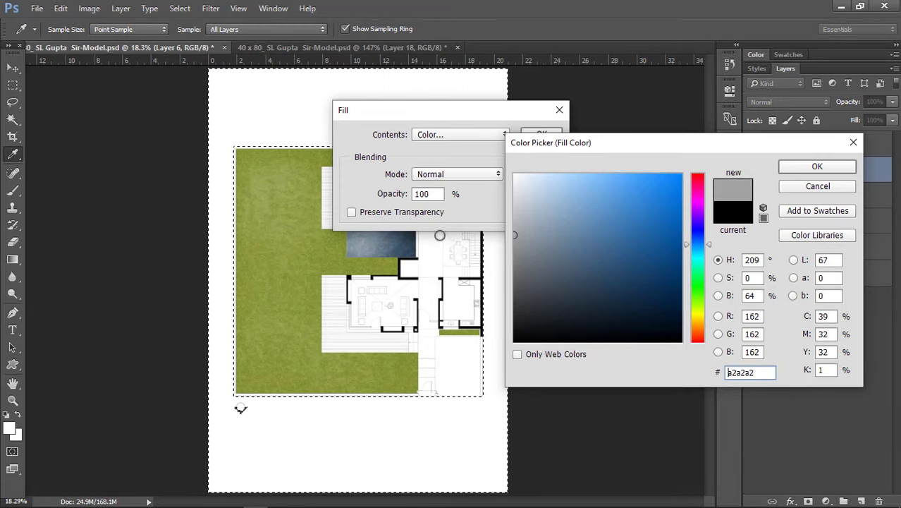
pyautogui.moveTo(527, 244)
pyautogui.mouseDown()
pyautogui.moveTo(495, 247)
pyautogui.moveTo(706, 175)
pyautogui.mouseUp()
pyautogui.click(817, 166)
pyautogui.click(525, 137)
pyautogui.press('w')
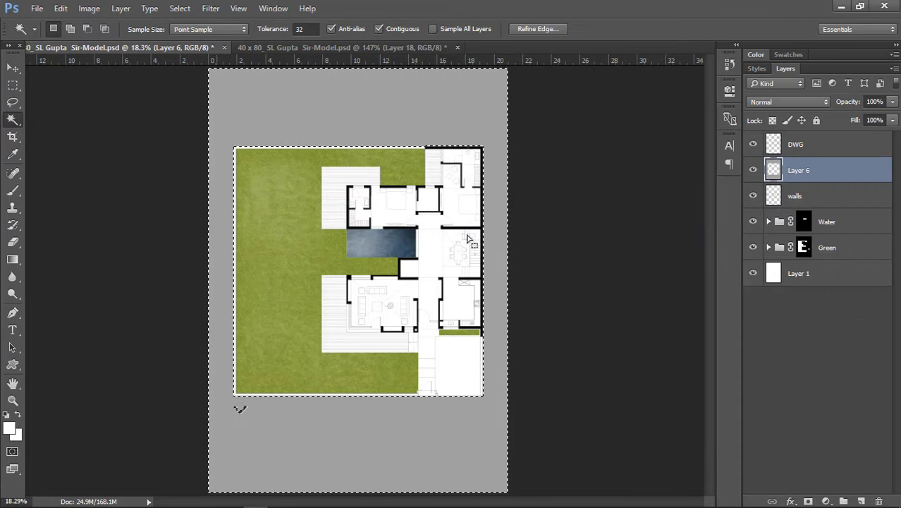
pyautogui.click(14, 103)
pyautogui.click(371, 163)
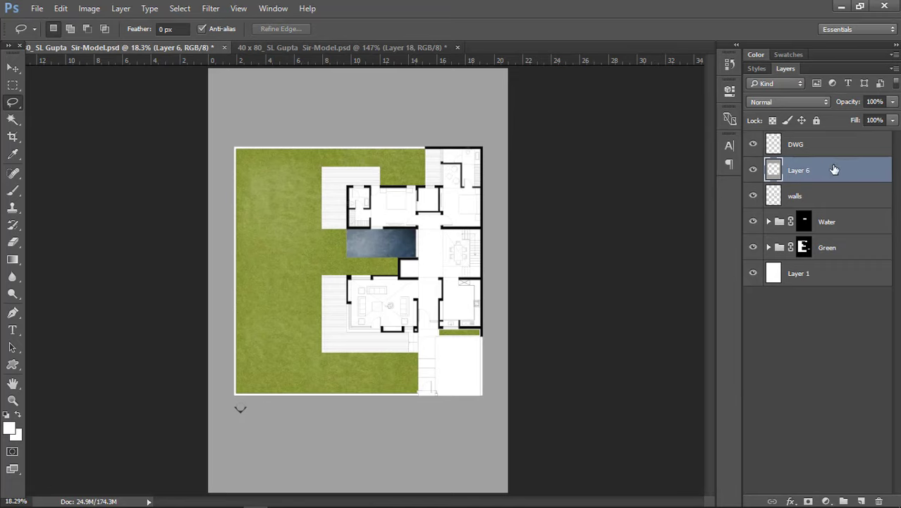
# Step: Create a group above the grey layer, add a layer mask to it, and fill the plot area black in that mask
pyautogui.click(843, 501)
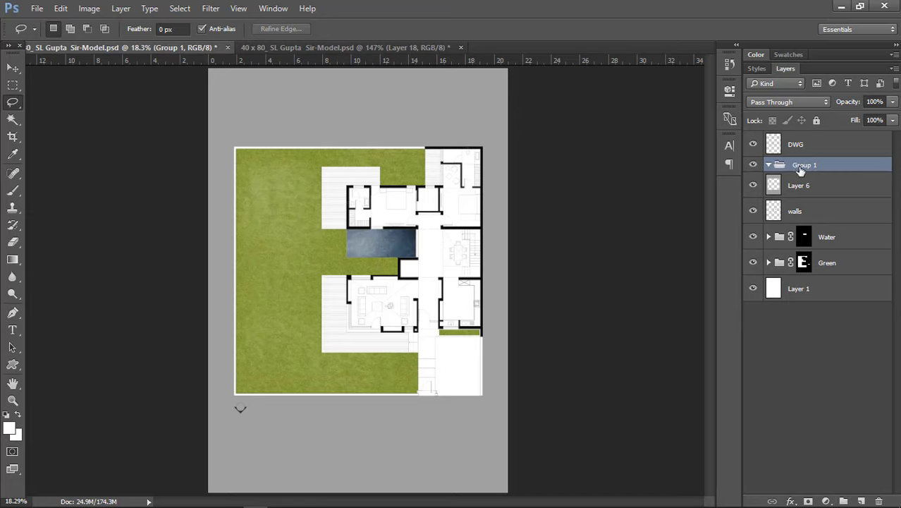
pyautogui.moveTo(802, 177); pyautogui.dragTo(808, 500)
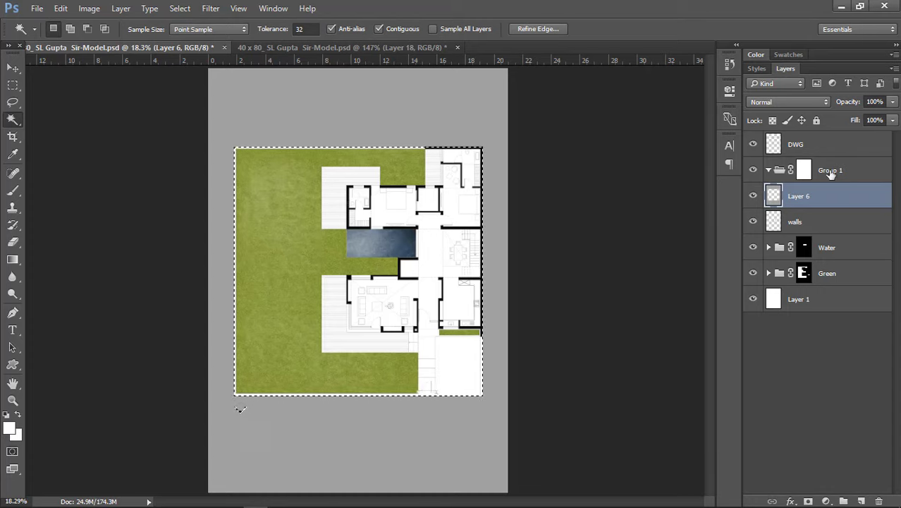
pyautogui.click(805, 175)
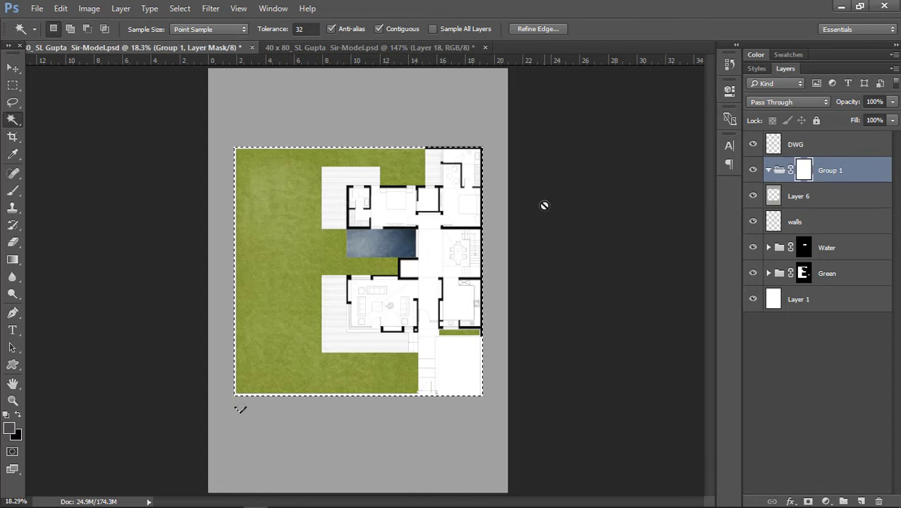
pyautogui.click(13, 102)
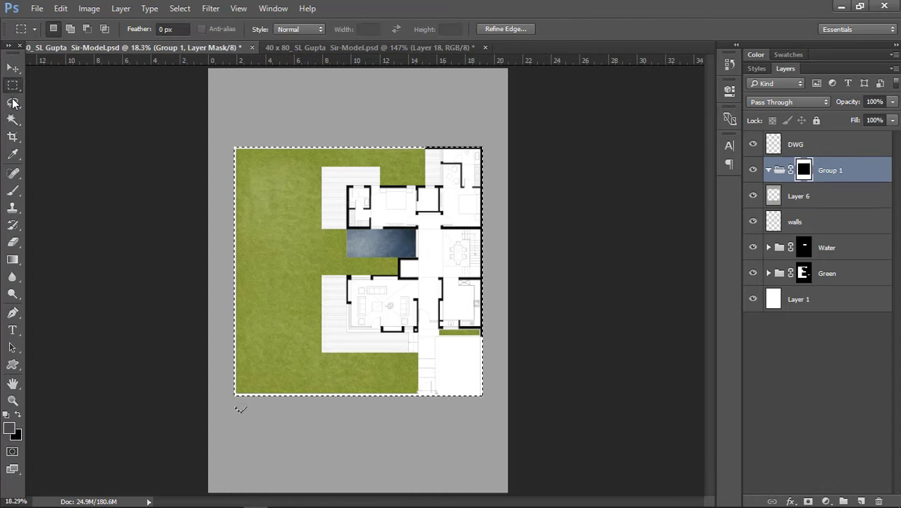
# Step: Move the grey Layer 6 into the masked group
pyautogui.click(801, 200)
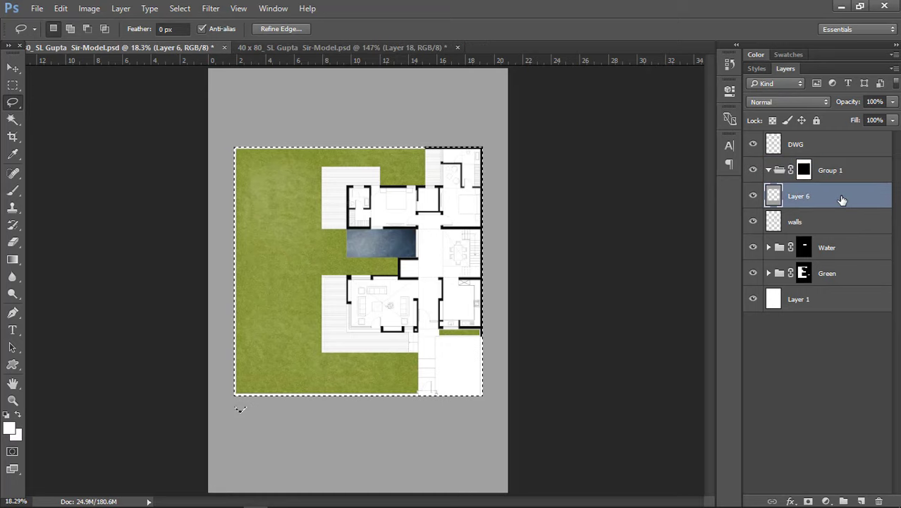
pyautogui.moveTo(838, 192); pyautogui.dragTo(835, 172)
pyautogui.click(770, 170)
pyautogui.click(834, 177)
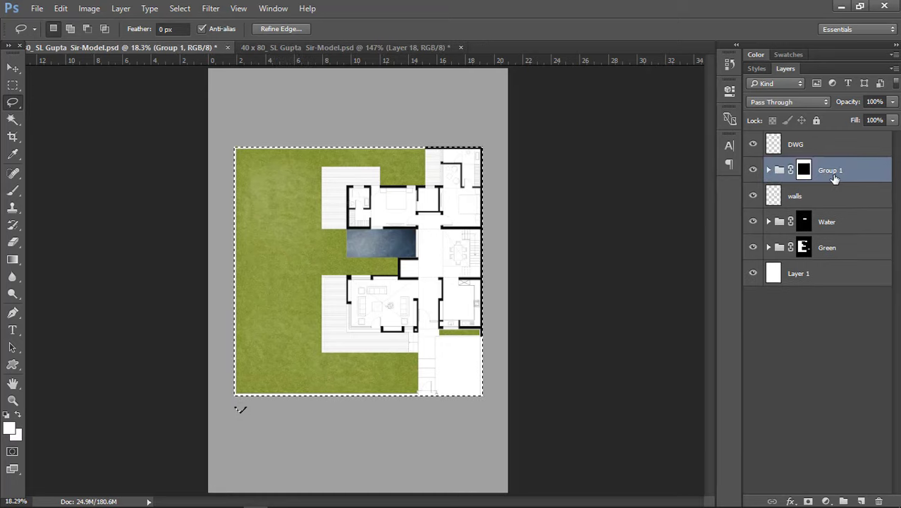
# Step: Rename the masked group "Surroundings" and move the walls layer above it
pyautogui.click(769, 172)
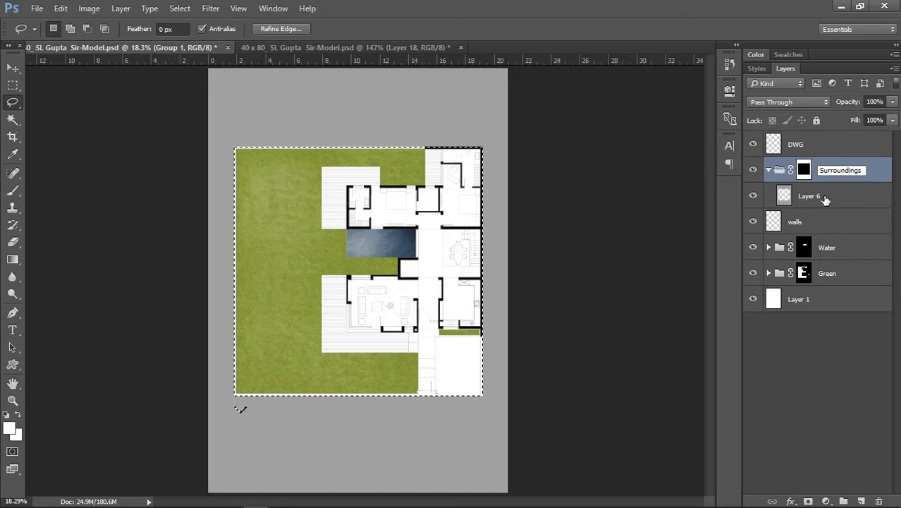
pyautogui.click(826, 198)
pyautogui.moveTo(835, 222); pyautogui.dragTo(835, 147)
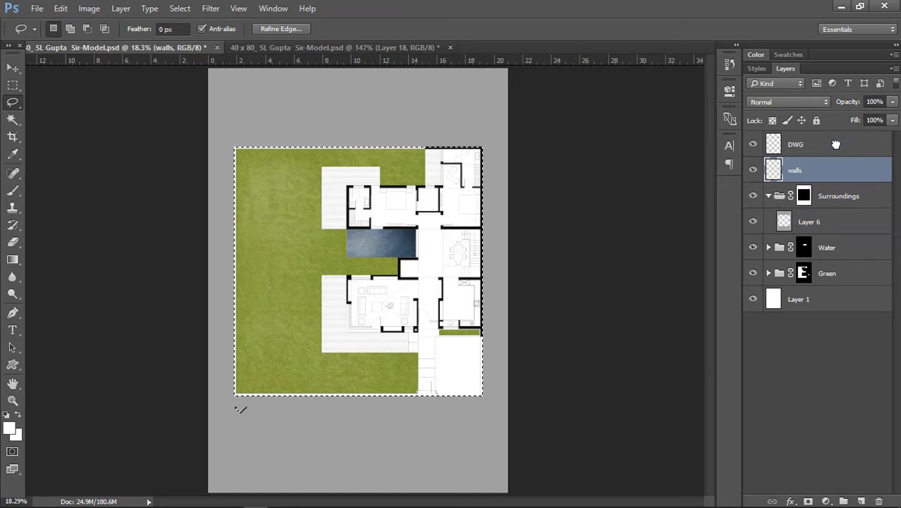
# Step: Place the image "site surrounding fill 35 perc" from the For PS tut folder above Layer 6 in the Surroundings group
pyautogui.click(811, 222)
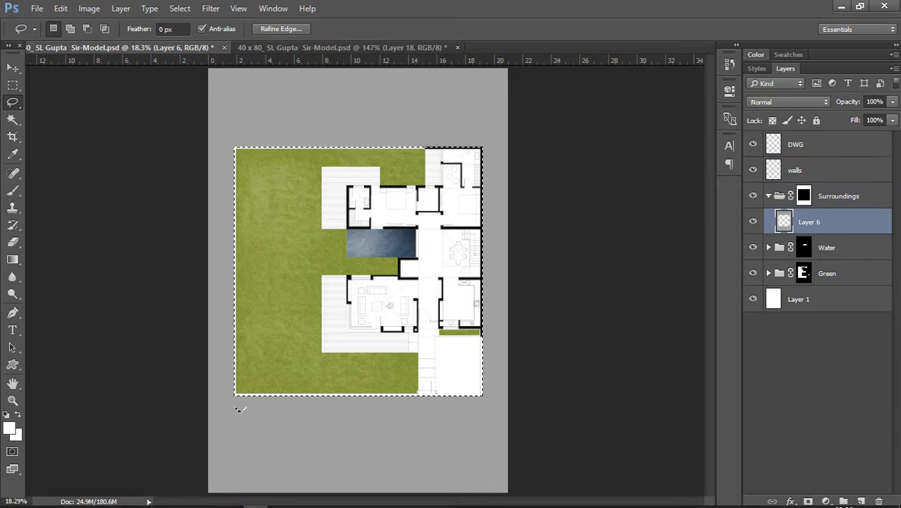
pyautogui.moveTo(212, 502)
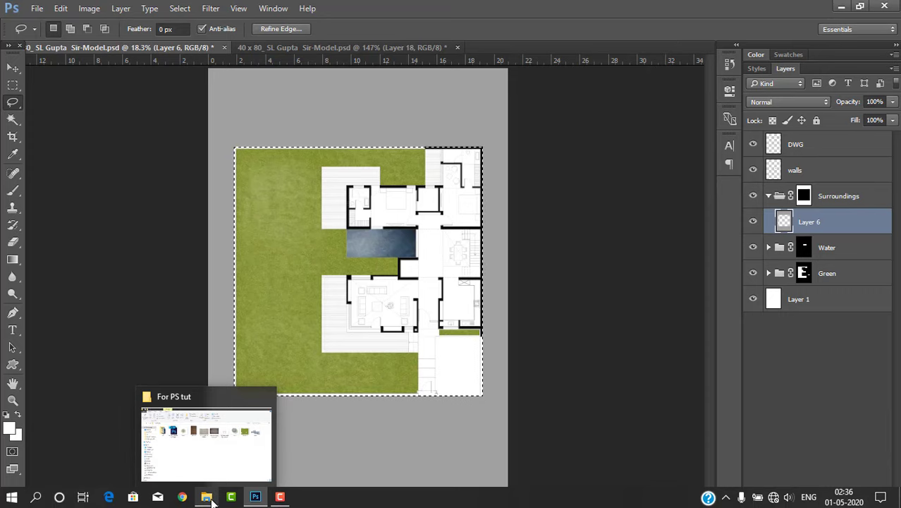
pyautogui.click(211, 501)
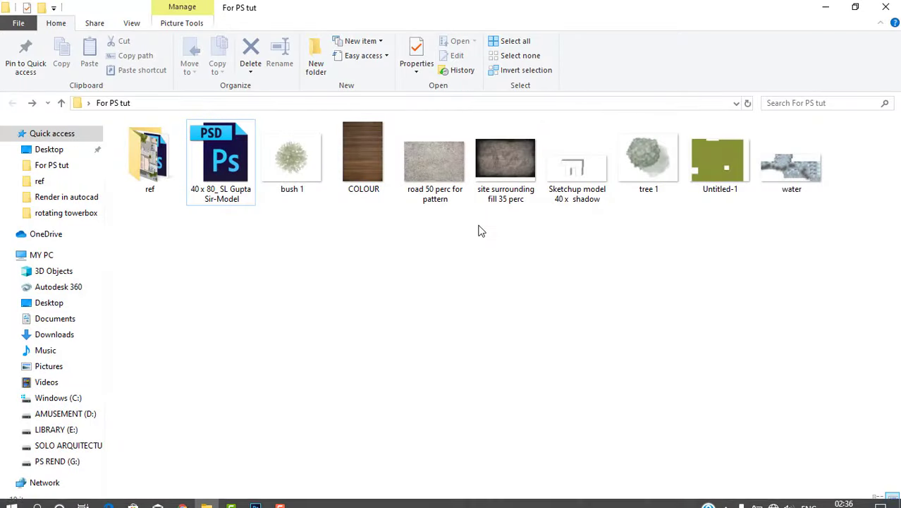
pyautogui.click(502, 169)
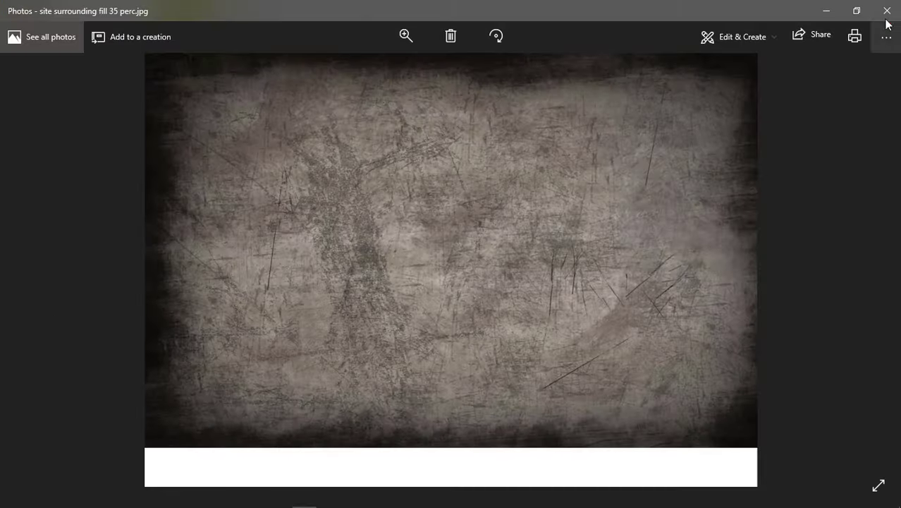
pyautogui.click(887, 11)
pyautogui.moveTo(505, 172); pyautogui.dragTo(240, 409)
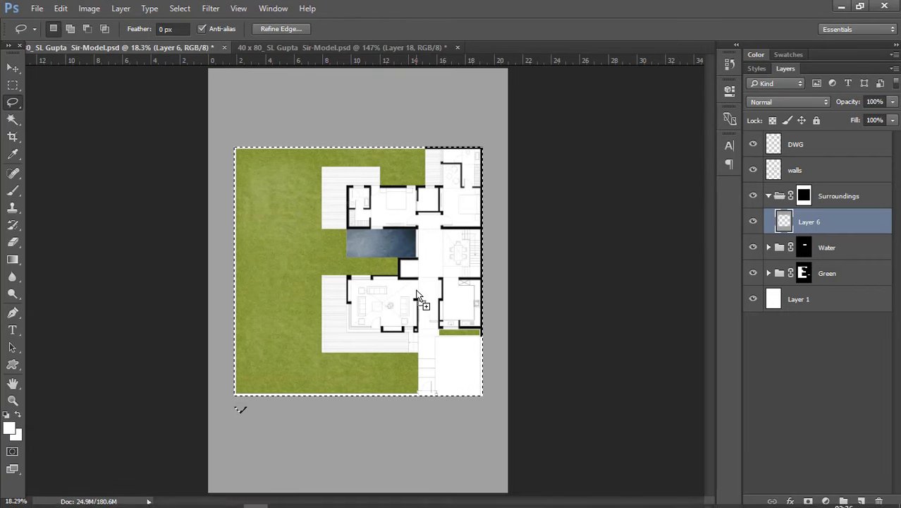
# Step: Scale the placed surroundings texture to about 121% and position it centrally so that it covers the whole page
pyautogui.scroll(-5, 391, 240)
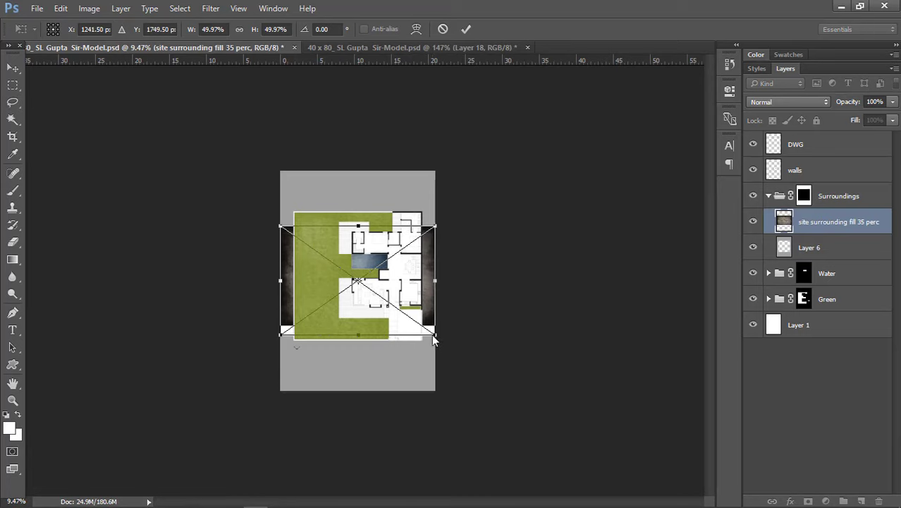
pyautogui.moveTo(435, 334); pyautogui.dragTo(544, 433)
pyautogui.moveTo(392, 372); pyautogui.dragTo(405, 387)
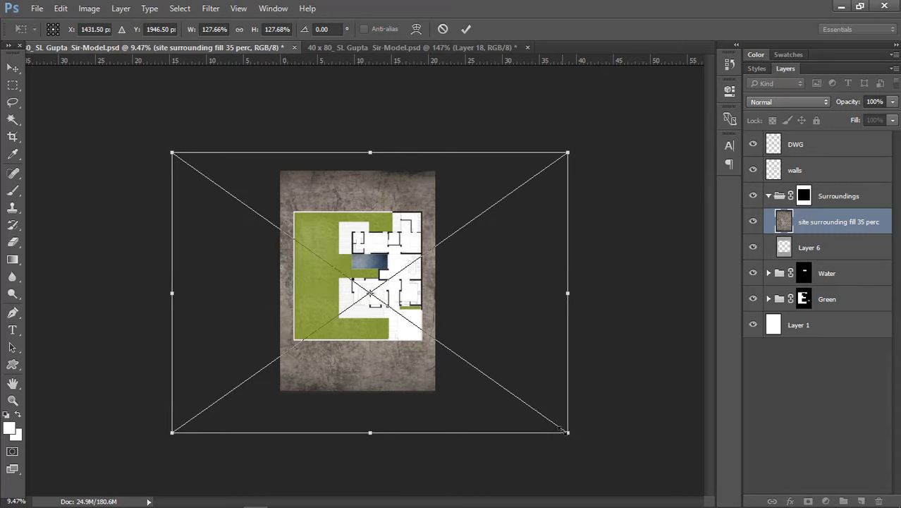
pyautogui.moveTo(566, 430); pyautogui.dragTo(553, 422)
pyautogui.moveTo(399, 370); pyautogui.dragTo(368, 368)
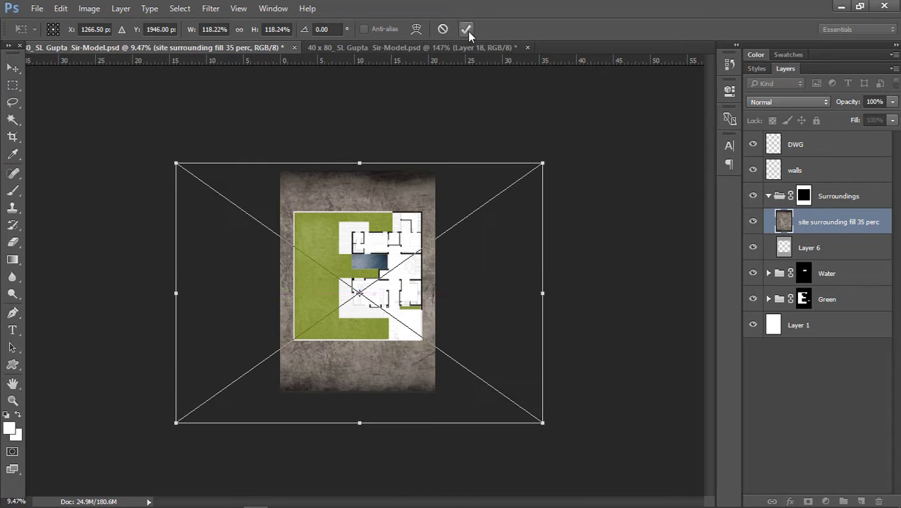
pyautogui.moveTo(545, 159); pyautogui.dragTo(548, 159)
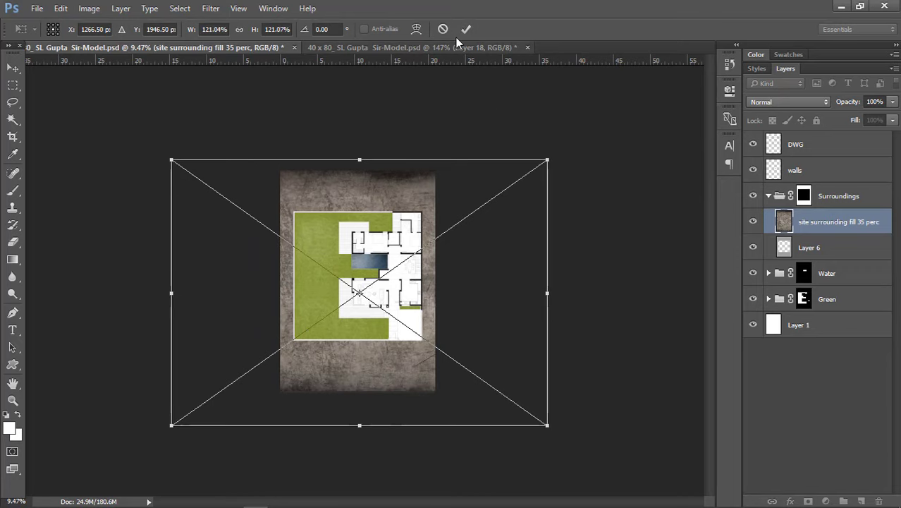
pyautogui.scroll(4, 330, 265)
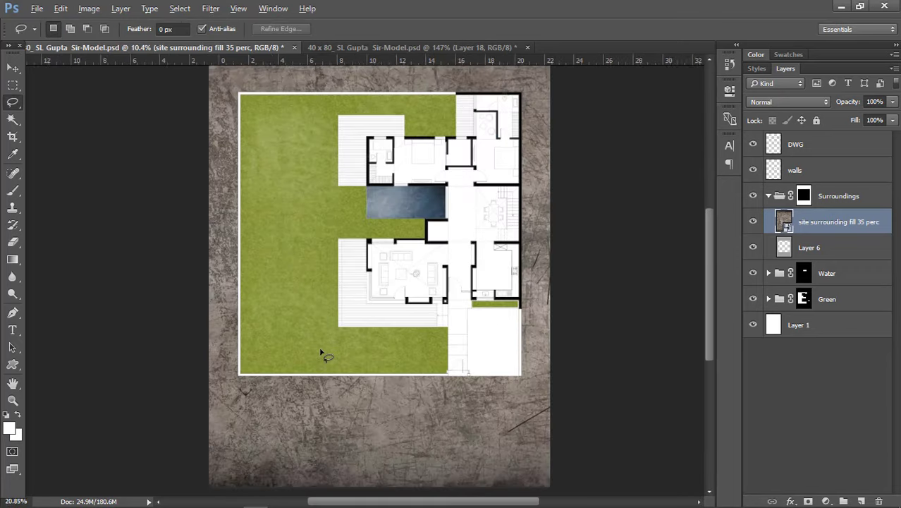
pyautogui.scroll(1, 321, 354)
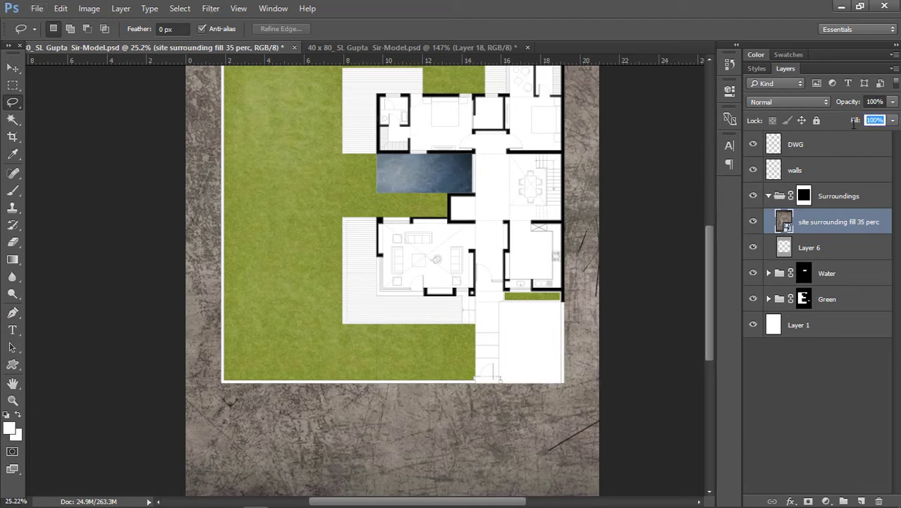
# Step: Set the fill of the site surroundings texture layer to 35%
pyautogui.write('30')
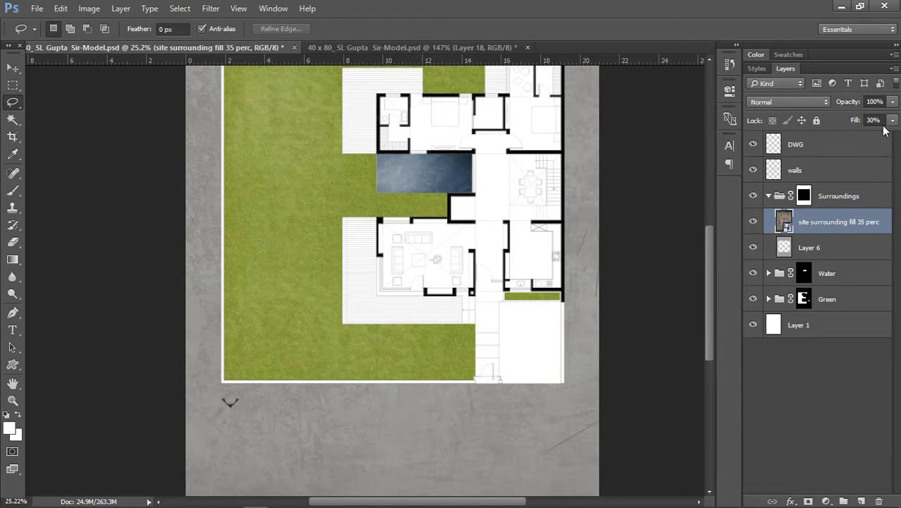
pyautogui.write('35')
pyautogui.click(12, 70)
pyautogui.scroll(5, 312, 412)
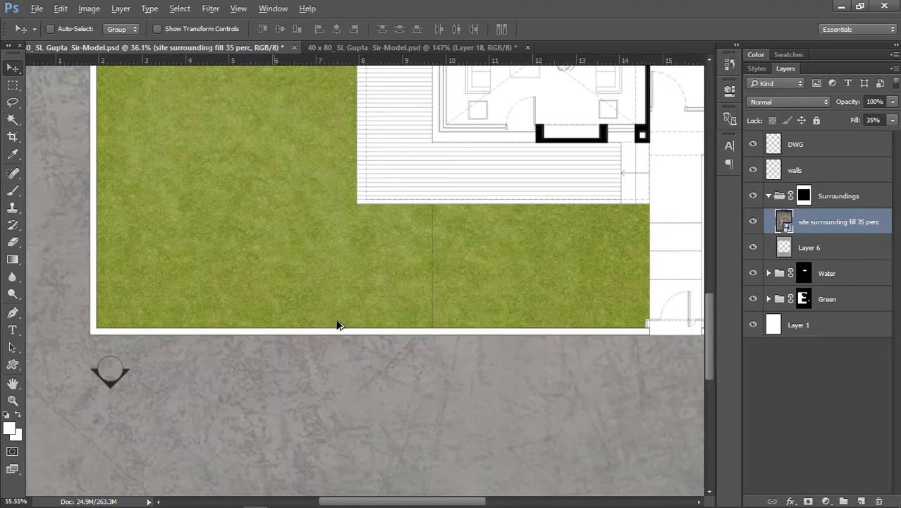
pyautogui.scroll(-3, 271, 257)
pyautogui.scroll(4, 567, 388)
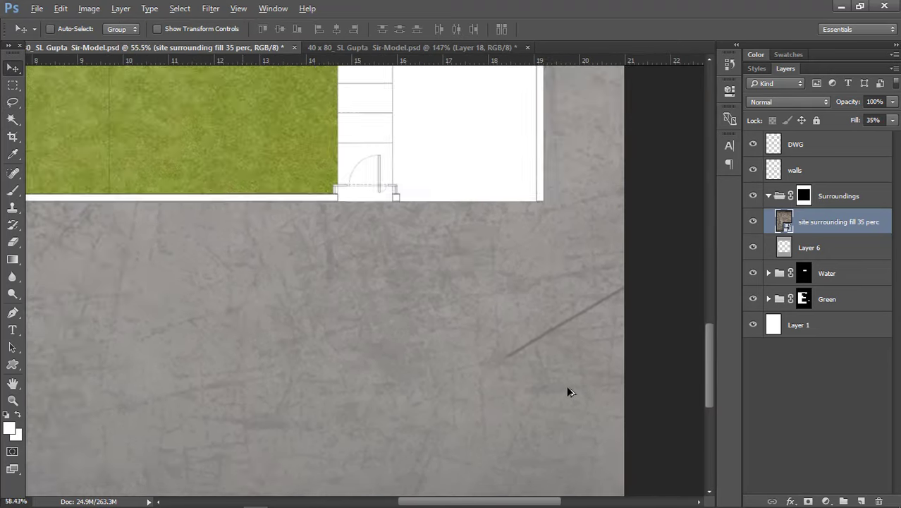
pyautogui.scroll(-5, 568, 392)
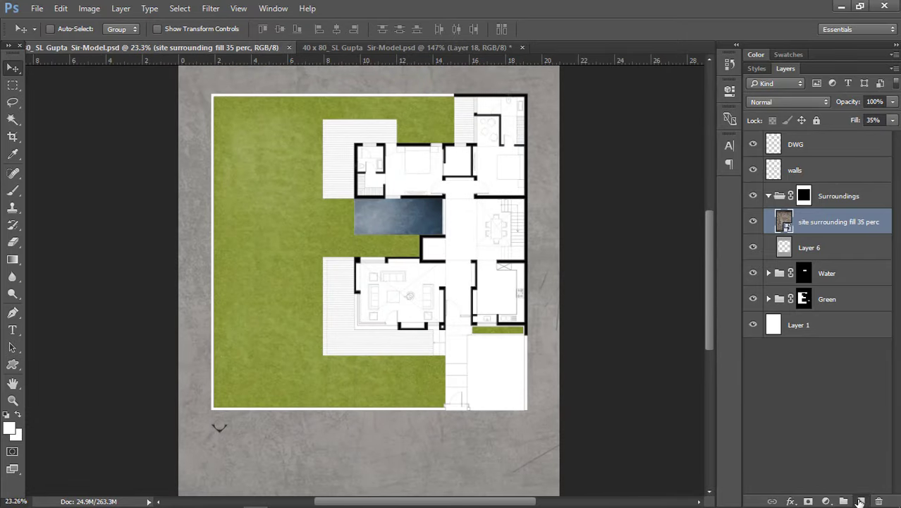
# Step: Add a new layer above the surroundings texture and prepare the Brush with black (000000) as the foreground colour
pyautogui.click(860, 501)
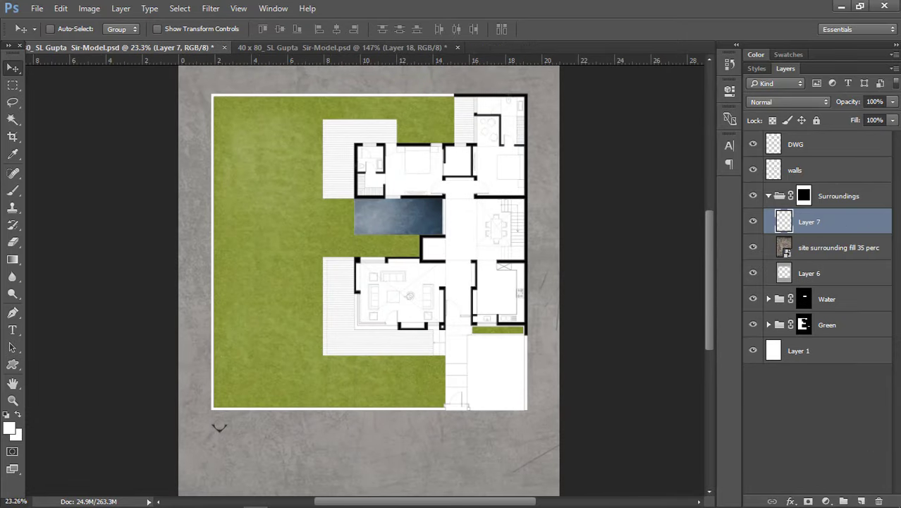
pyautogui.scroll(-2, 468, 231)
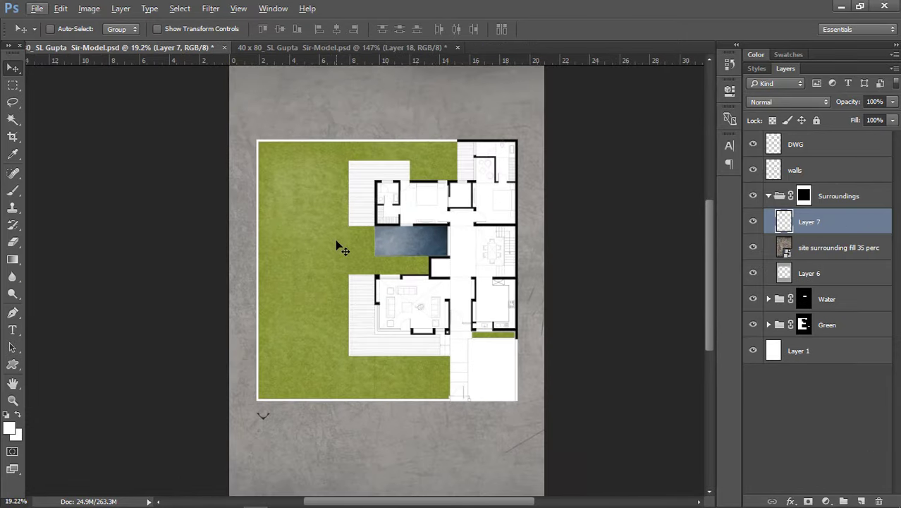
pyautogui.scroll(2, 314, 170)
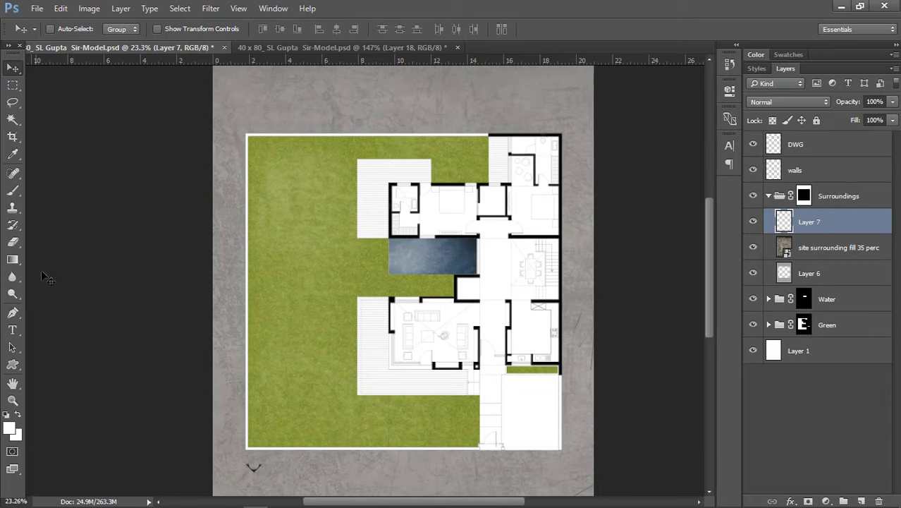
pyautogui.press('b')
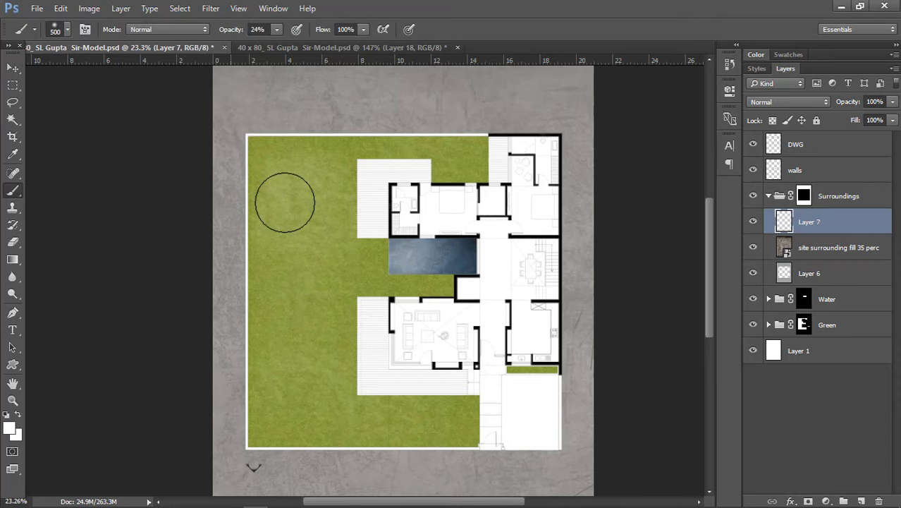
pyautogui.click(13, 427)
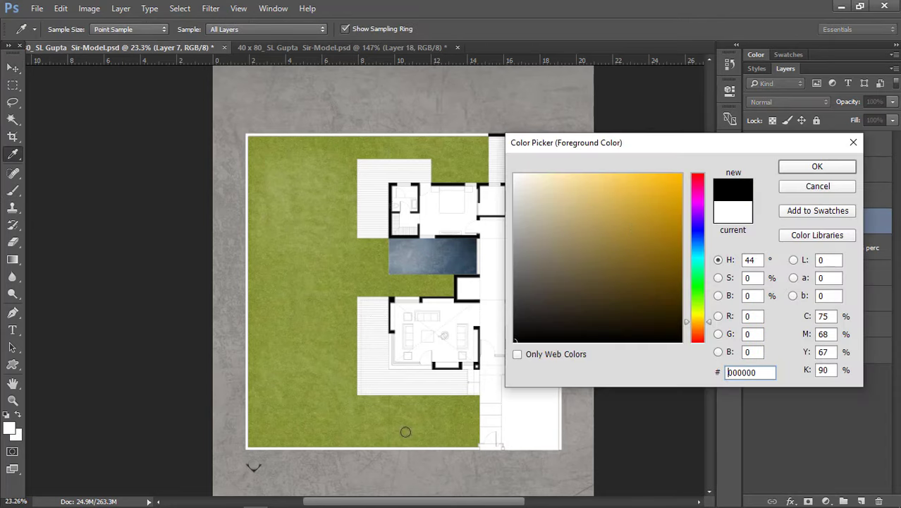
pyautogui.click(818, 167)
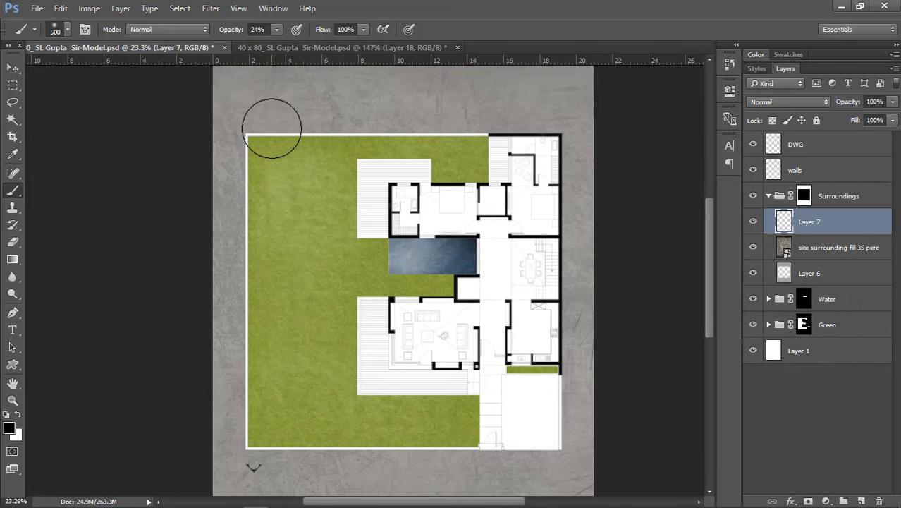
# Step: Paint soft black shadows on the new layer around the outside of the site boundary, using an 800 px brush at 24% opacity
pyautogui.moveTo(263, 135)
pyautogui.mouseDown()
pyautogui.moveTo(292, 151)
pyautogui.moveTo(487, 145)
pyautogui.moveTo(540, 195)
pyautogui.moveTo(535, 426)
pyautogui.moveTo(420, 445)
pyautogui.moveTo(464, 130)
pyautogui.moveTo(326, 426)
pyautogui.moveTo(268, 327)
pyautogui.moveTo(272, 127)
pyautogui.mouseUp()
pyautogui.scroll(-2, 464, 131)
pyautogui.scroll(2, 417, 252)
pyautogui.scroll(-2, 418, 188)
pyautogui.moveTo(534, 120)
pyautogui.mouseDown()
pyautogui.moveTo(519, 271)
pyautogui.moveTo(540, 290)
pyautogui.moveTo(344, 383)
pyautogui.moveTo(425, 409)
pyautogui.moveTo(489, 385)
pyautogui.moveTo(505, 366)
pyautogui.moveTo(322, 381)
pyautogui.moveTo(303, 365)
pyautogui.moveTo(305, 128)
pyautogui.moveTo(311, 265)
pyautogui.moveTo(495, 145)
pyautogui.mouseUp()
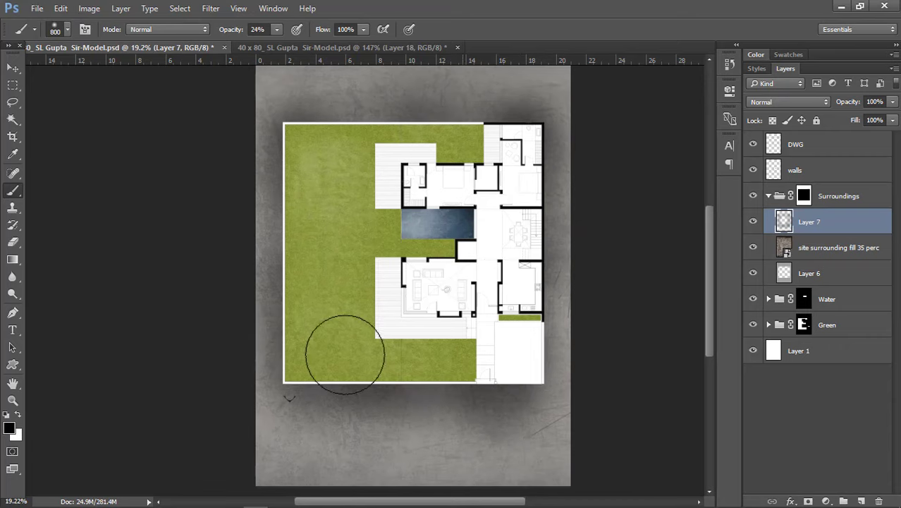
pyautogui.moveTo(481, 443)
pyautogui.mouseDown()
pyautogui.moveTo(501, 429)
pyautogui.moveTo(414, 377)
pyautogui.moveTo(515, 410)
pyautogui.moveTo(492, 382)
pyautogui.moveTo(506, 447)
pyautogui.moveTo(470, 423)
pyautogui.moveTo(552, 358)
pyautogui.moveTo(509, 460)
pyautogui.mouseUp()
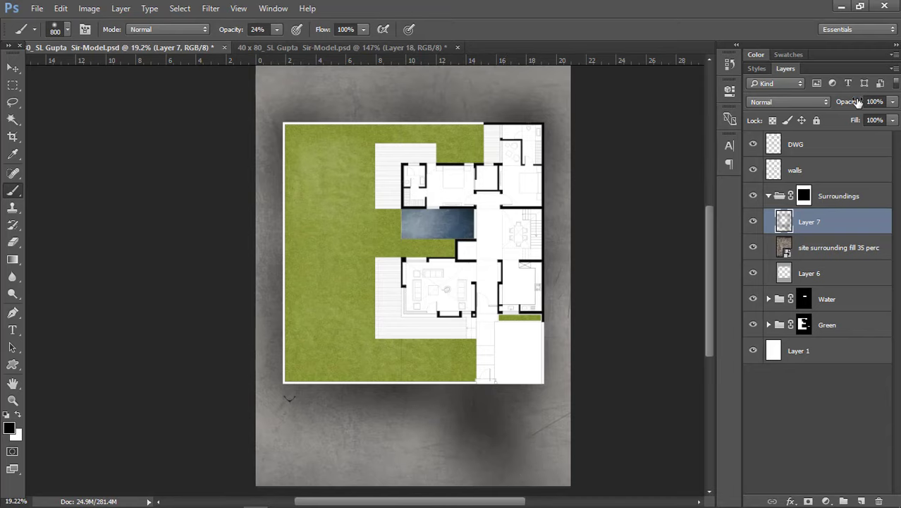
# Step: Set the opacity of the painted shadow layer, Layer 7, to 50%
pyautogui.write('5')
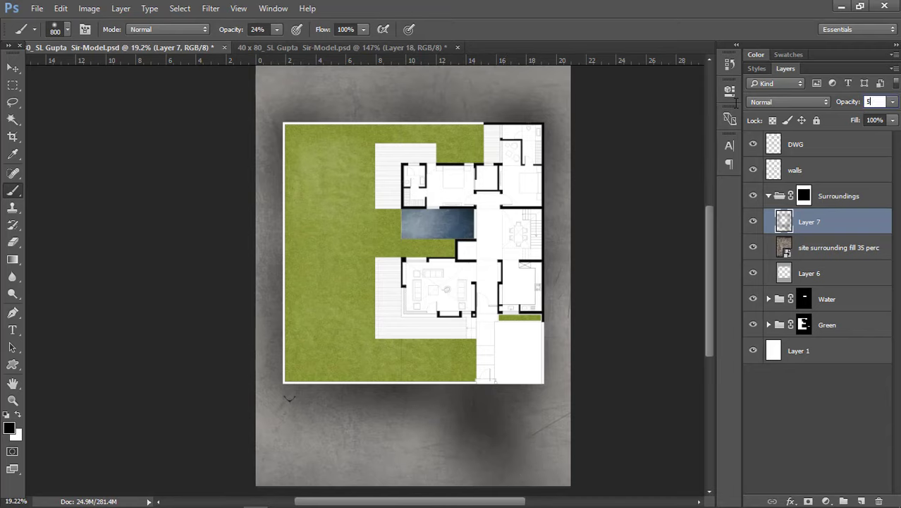
pyautogui.write('0')
pyautogui.press('Return')
pyautogui.scroll(-3, 312, 213)
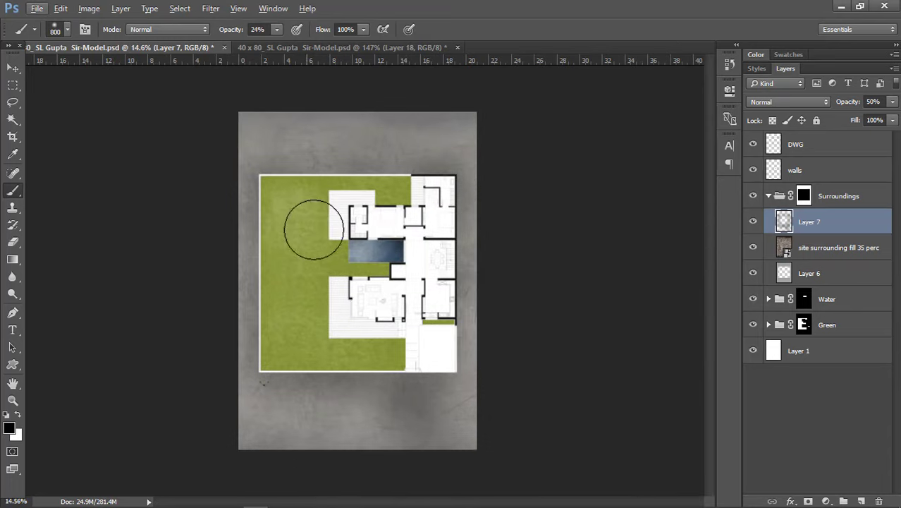
pyautogui.scroll(4, 357, 224)
pyautogui.scroll(1, 389, 387)
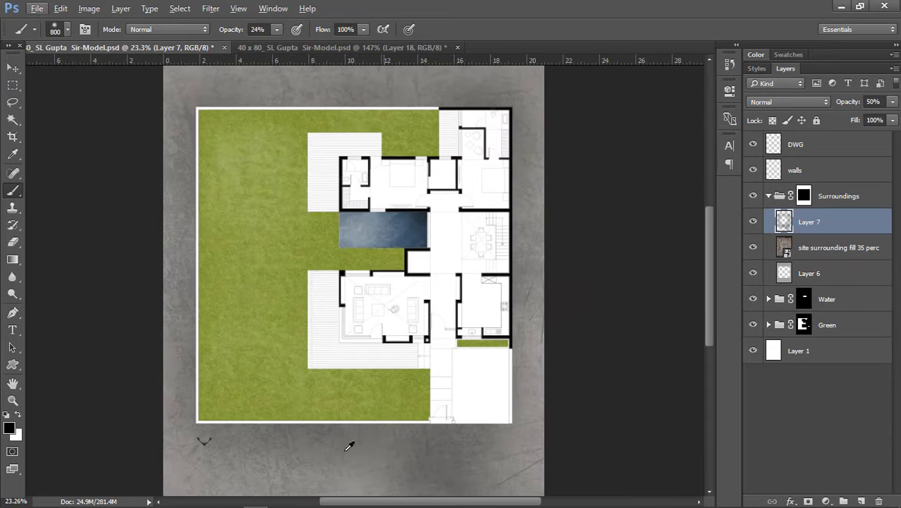
pyautogui.scroll(2, 339, 464)
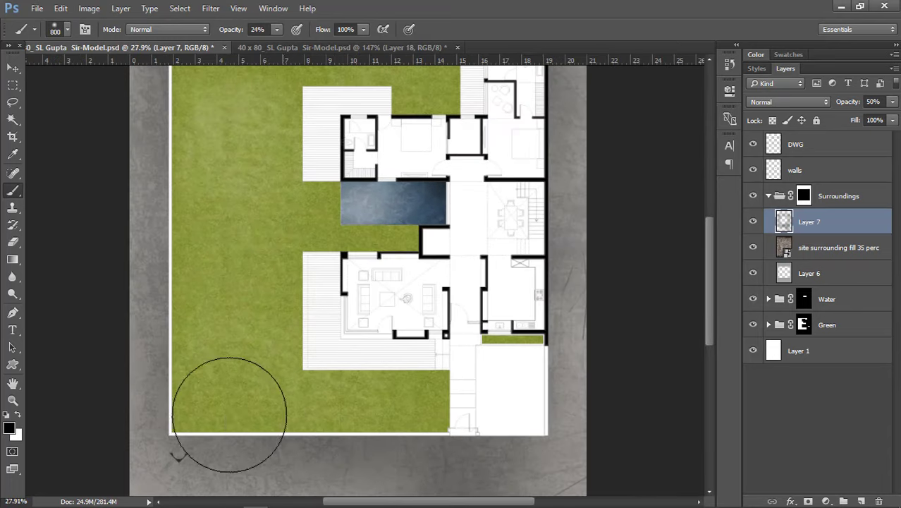
pyautogui.scroll(-2, 317, 289)
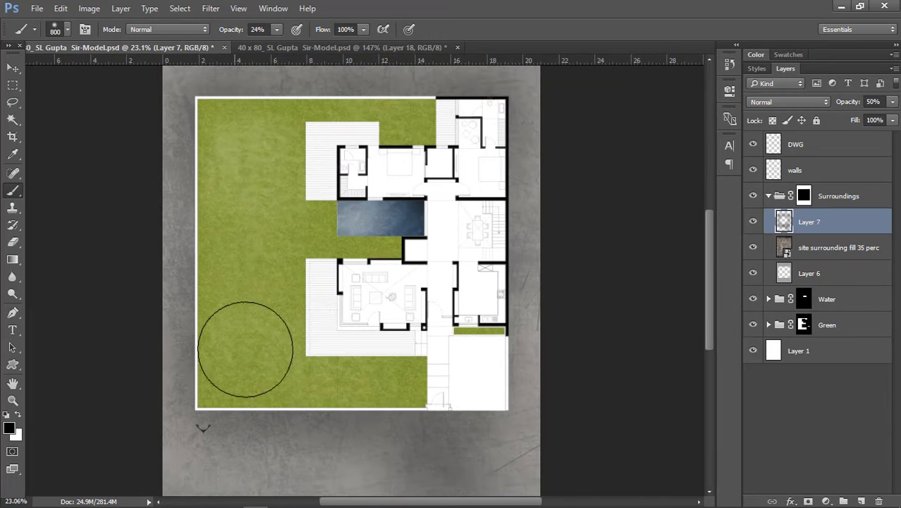
pyautogui.scroll(1, 410, 377)
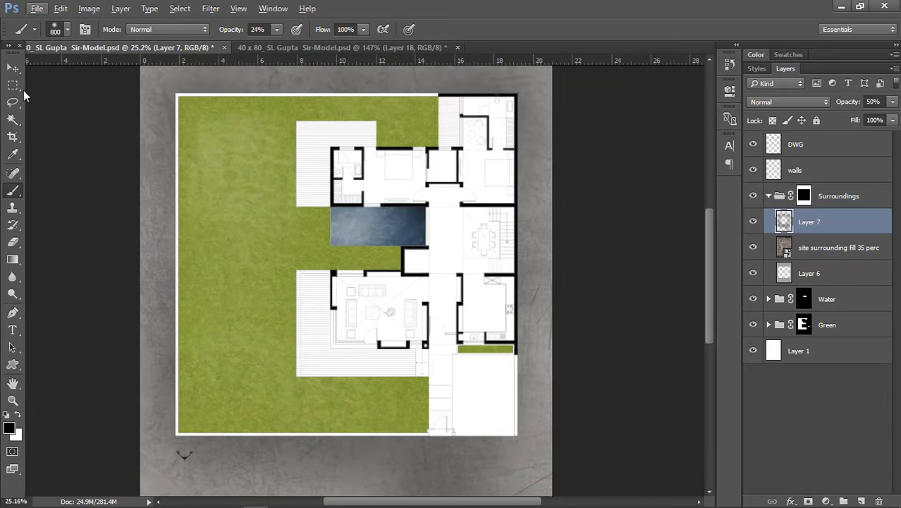
# Step: Add a layer mask to the site surroundings texture layer
pyautogui.click(12, 67)
pyautogui.click(839, 249)
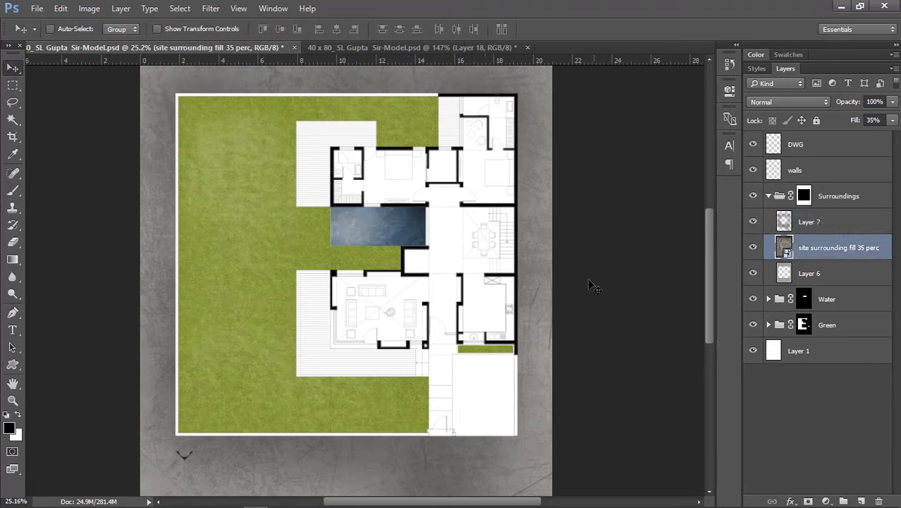
pyautogui.click(754, 250)
pyautogui.click(753, 250)
pyautogui.moveTo(810, 252); pyautogui.dragTo(809, 501)
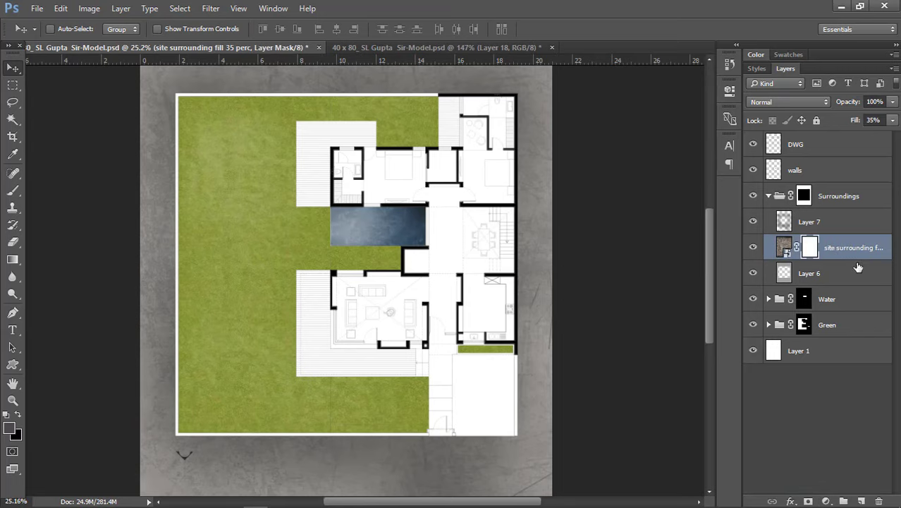
# Step: Brush black at 24% opacity on the texture's mask along the page's lower edge to fade the texture there
pyautogui.scroll(-2, 481, 231)
pyautogui.scroll(1, 355, 424)
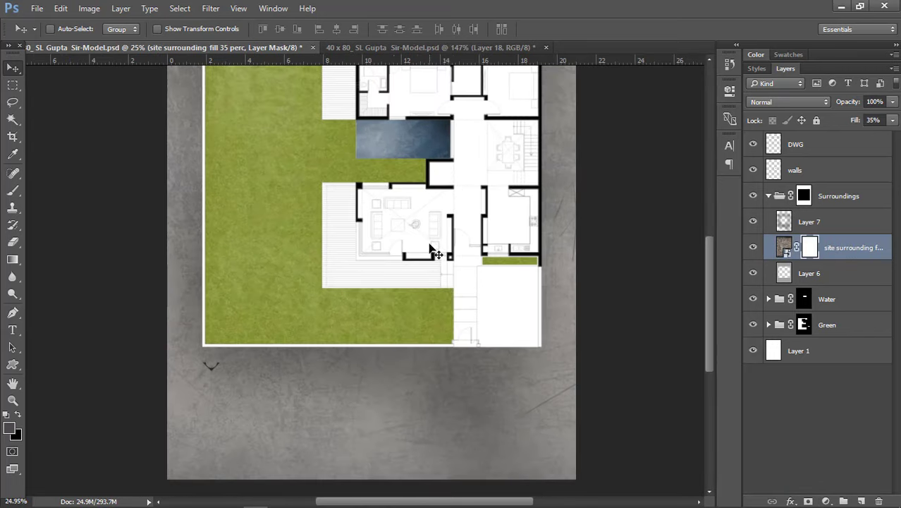
pyautogui.press('b')
pyautogui.scroll(-1, 396, 322)
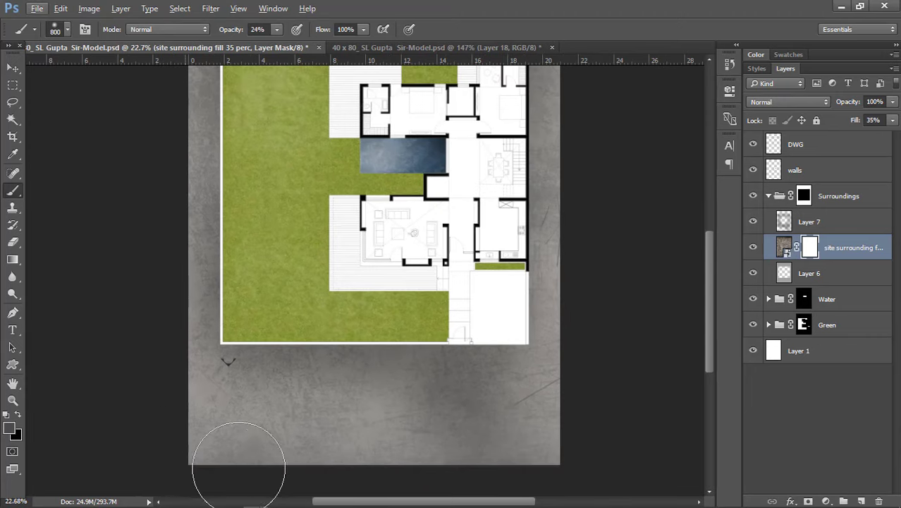
pyautogui.click(350, 448)
pyautogui.click(10, 427)
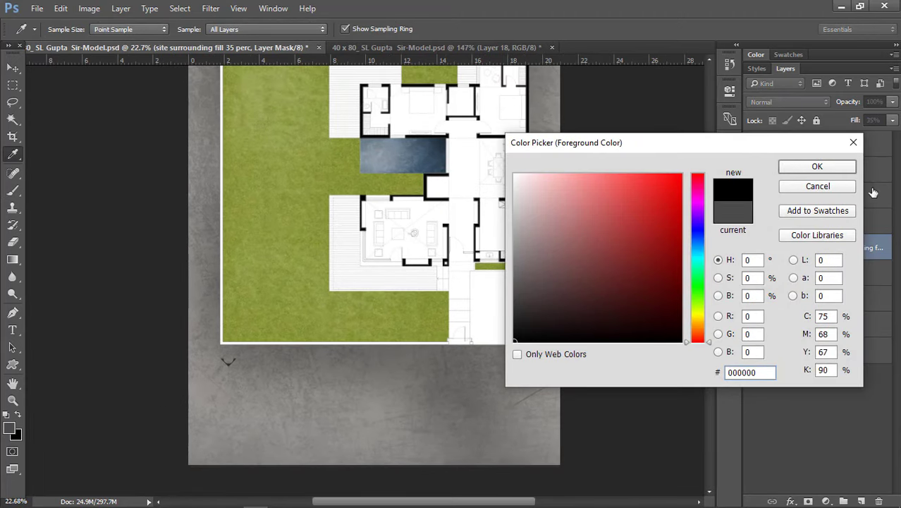
pyautogui.click(817, 186)
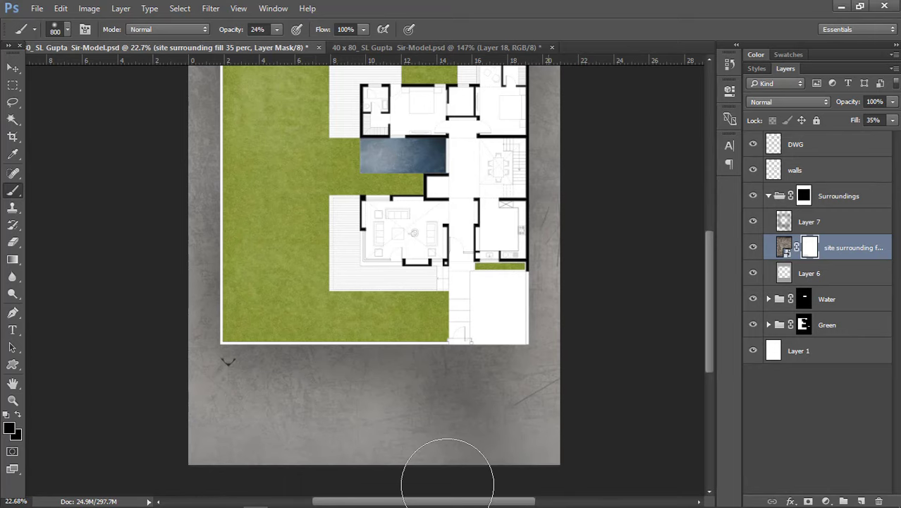
pyautogui.scroll(1, 603, 439)
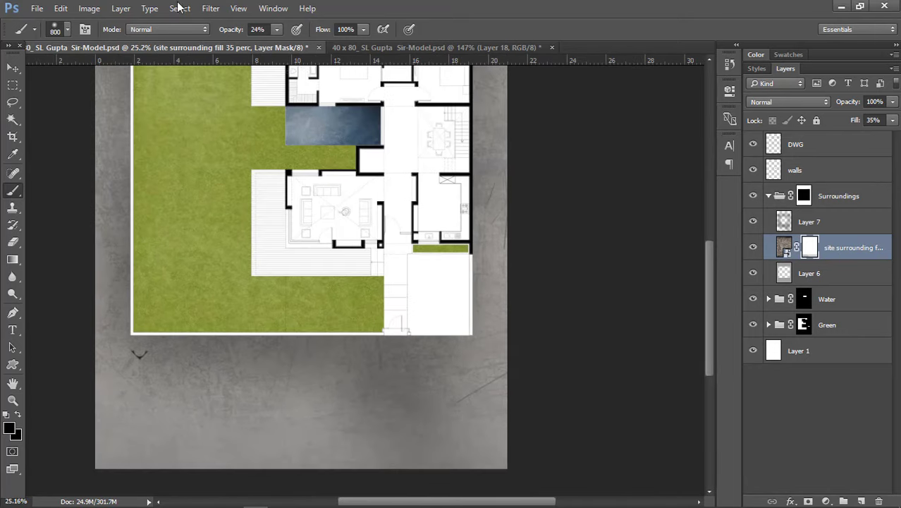
# Step: Raise the brush opacity to 53% and fade the texture further on its mask along the page edges
pyautogui.moveTo(231, 33); pyautogui.dragTo(275, 34)
pyautogui.scroll(-2, 528, 289)
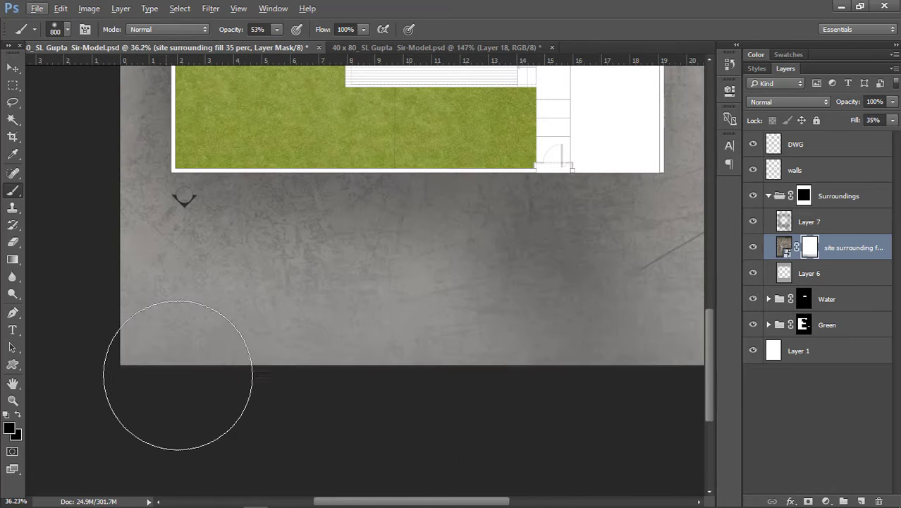
pyautogui.moveTo(177, 374); pyautogui.dragTo(425, 375)
pyautogui.scroll(-5, 253, 396)
pyautogui.scroll(-2, 524, 324)
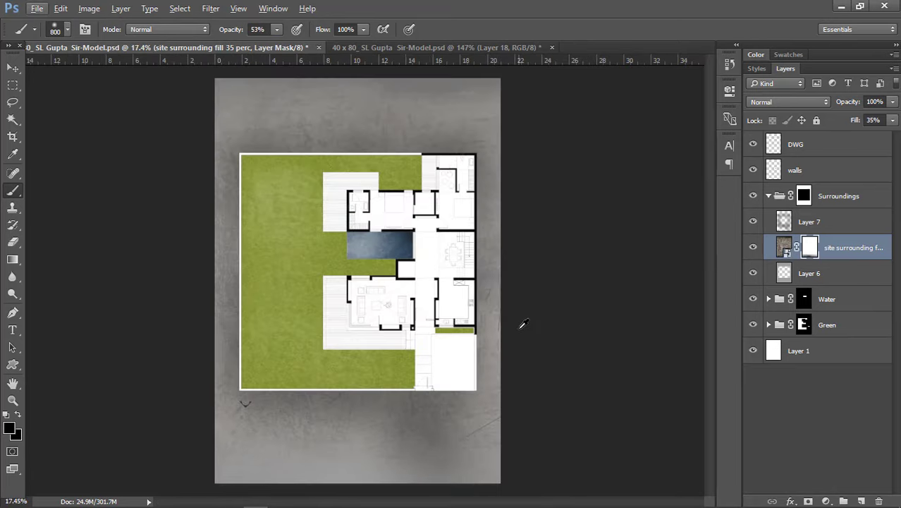
pyautogui.scroll(-1, 404, 284)
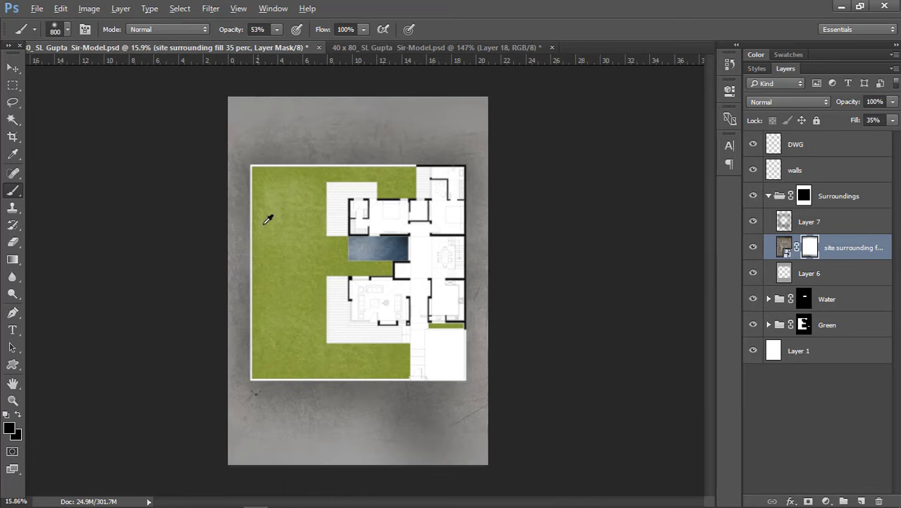
pyautogui.scroll(3, 467, 125)
pyautogui.scroll(-4, 447, 164)
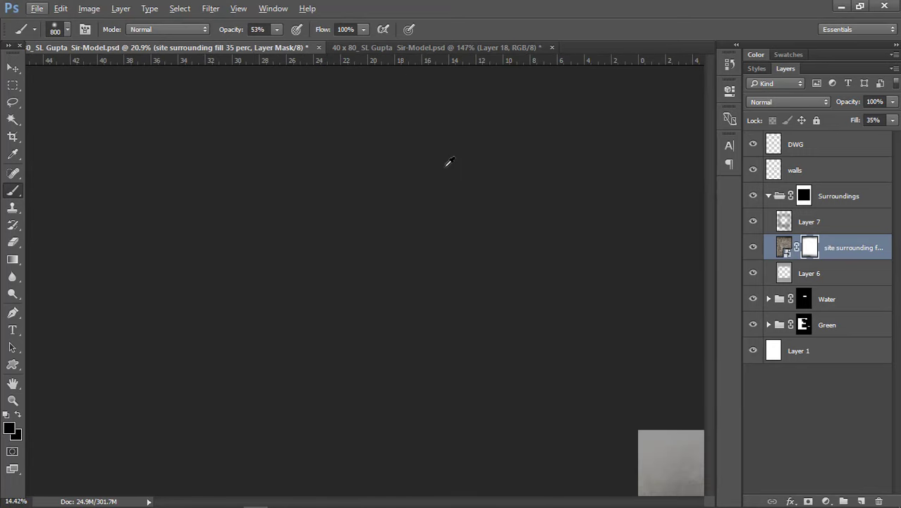
pyautogui.scroll(7, 359, 472)
pyautogui.scroll(3, 363, 467)
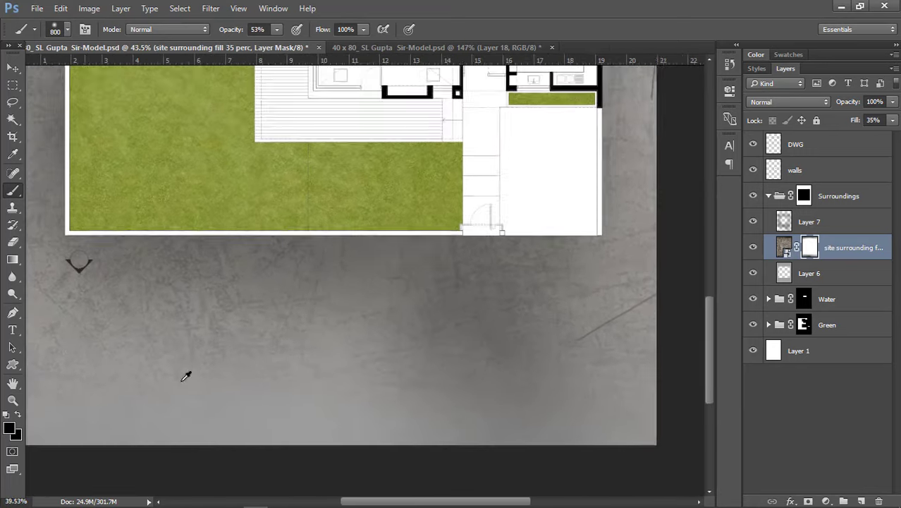
pyautogui.scroll(-6, 586, 421)
# Step: Add a new layer above Layer 7 in the Surroundings group and set the foreground colour to white (ffffff)
pyautogui.click(840, 222)
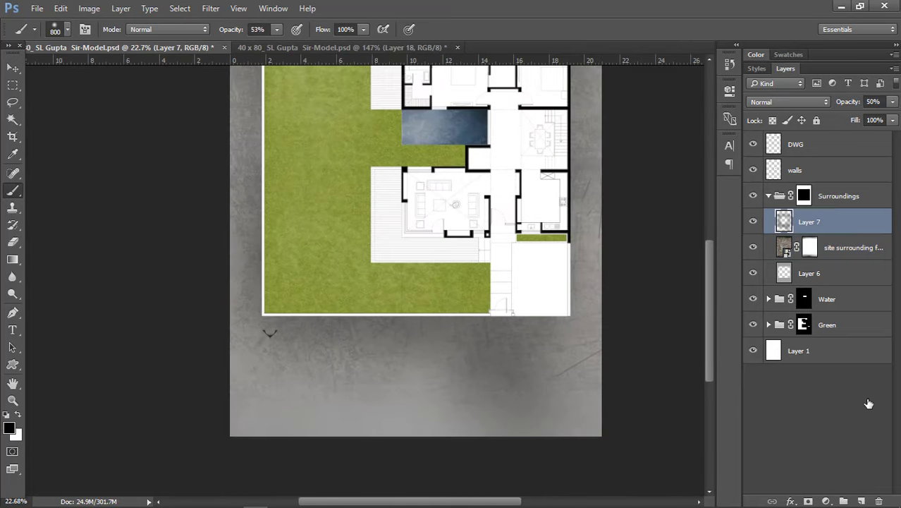
pyautogui.click(861, 501)
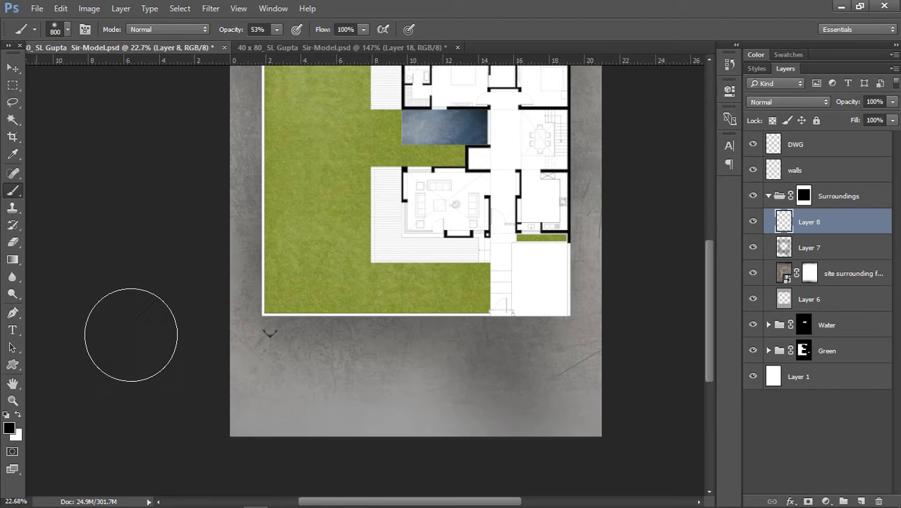
pyautogui.click(8, 428)
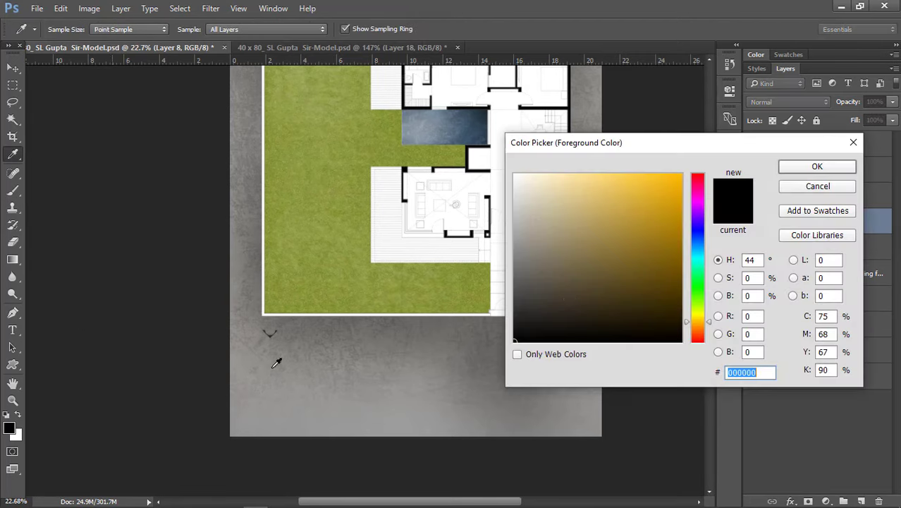
pyautogui.write('ffffff')
pyautogui.click(817, 167)
pyautogui.scroll(-1, 301, 429)
pyautogui.scroll(-2, 302, 429)
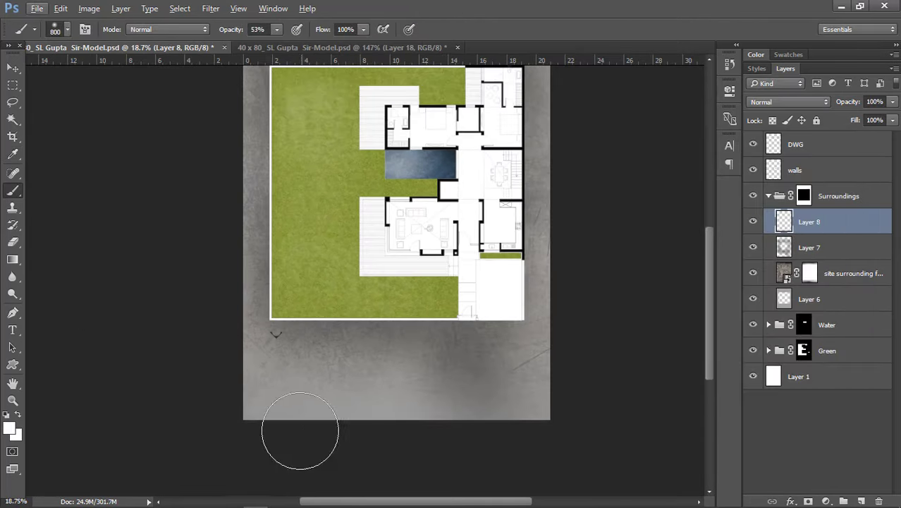
pyautogui.scroll(-1, 467, 387)
pyautogui.scroll(-2, 493, 364)
pyautogui.scroll(2, 420, 280)
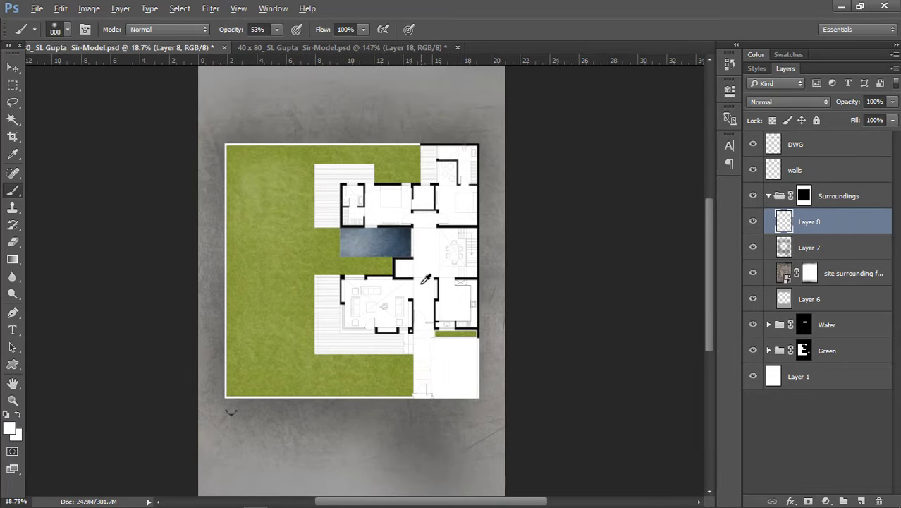
# Step: Brush white along the page's outer edges on Layer 8 in the Surroundings group
pyautogui.scroll(-2, 522, 239)
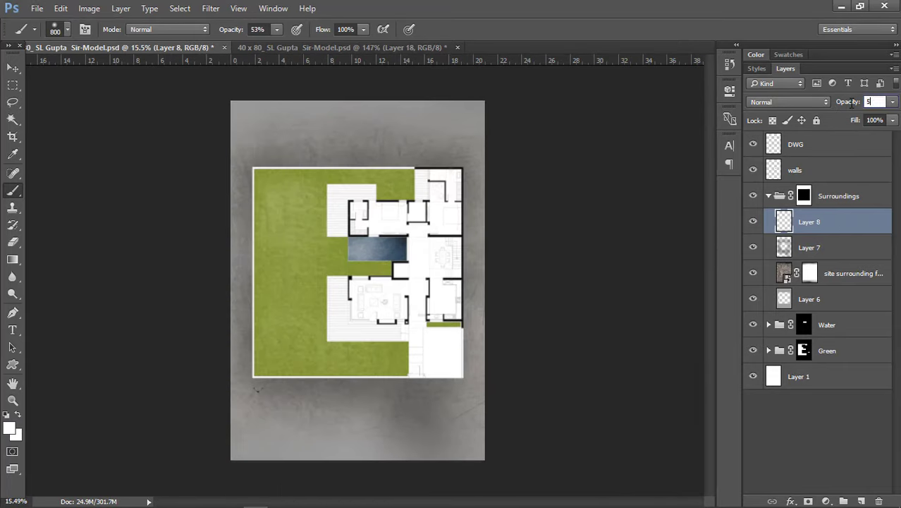
pyautogui.moveTo(220, 114)
pyautogui.mouseDown()
pyautogui.moveTo(383, 115)
pyautogui.moveTo(485, 131)
pyautogui.moveTo(507, 296)
pyautogui.moveTo(489, 443)
pyautogui.mouseUp()
pyautogui.moveTo(198, 234)
pyautogui.mouseDown()
pyautogui.moveTo(217, 449)
pyautogui.moveTo(334, 431)
pyautogui.moveTo(356, 438)
pyautogui.mouseUp()
pyautogui.scroll(2, 351, 458)
pyautogui.scroll(4, 356, 452)
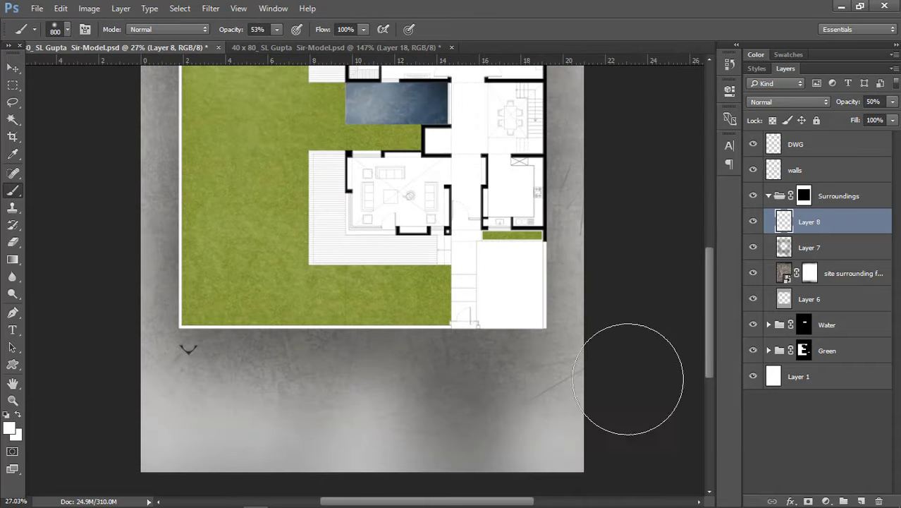
# Step: Set Layer 8's opacity to 20% and save the document
pyautogui.moveTo(849, 102); pyautogui.dragTo(838, 106)
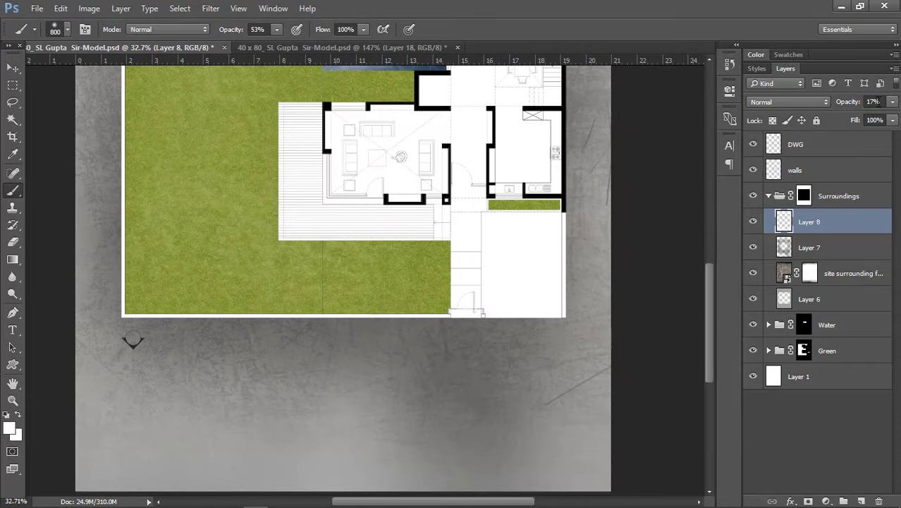
pyautogui.write('20')
pyautogui.press('Return')
pyautogui.scroll(-4, 309, 346)
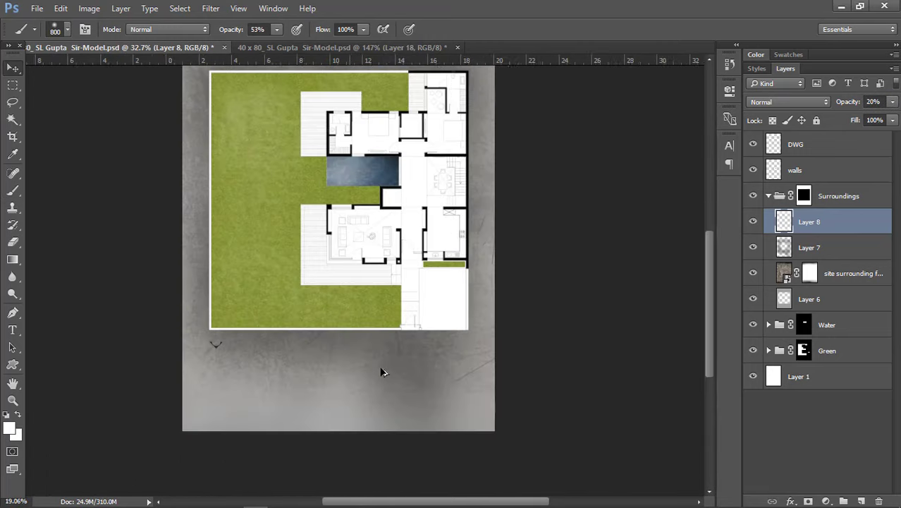
pyautogui.press('v')
pyautogui.scroll(2, 413, 237)
pyautogui.scroll(2, 396, 397)
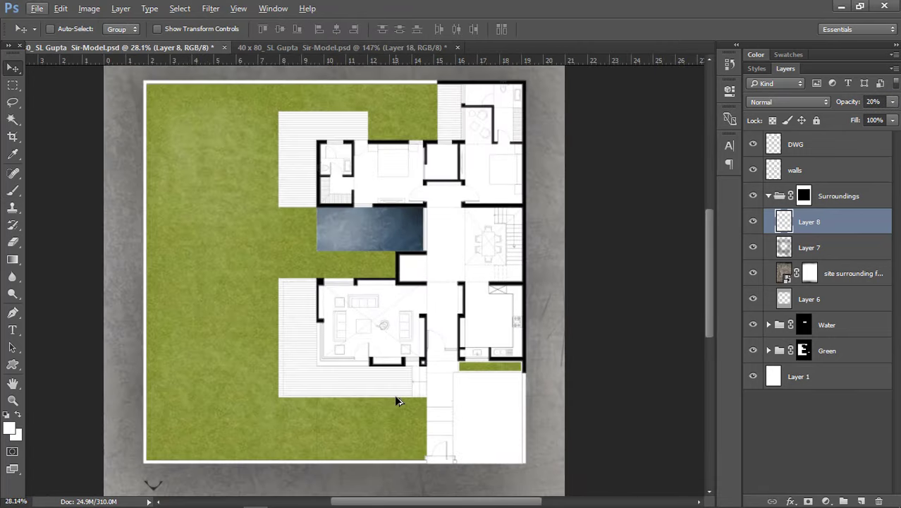
pyautogui.hotkey('ctrl', 's')
# Step: Select the connected indoor floor areas on the DWG layer with the Magic Wand, starting from the central corridor
pyautogui.scroll(5, 406, 288)
pyautogui.keyDown('ctrl'); pyautogui.click(412, 360); pyautogui.keyUp('ctrl')
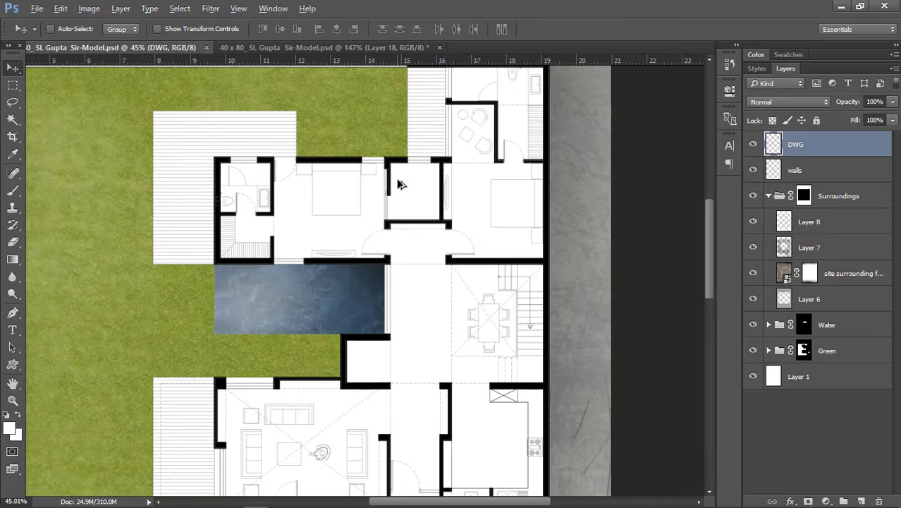
pyautogui.scroll(2, 398, 185)
pyautogui.press('w')
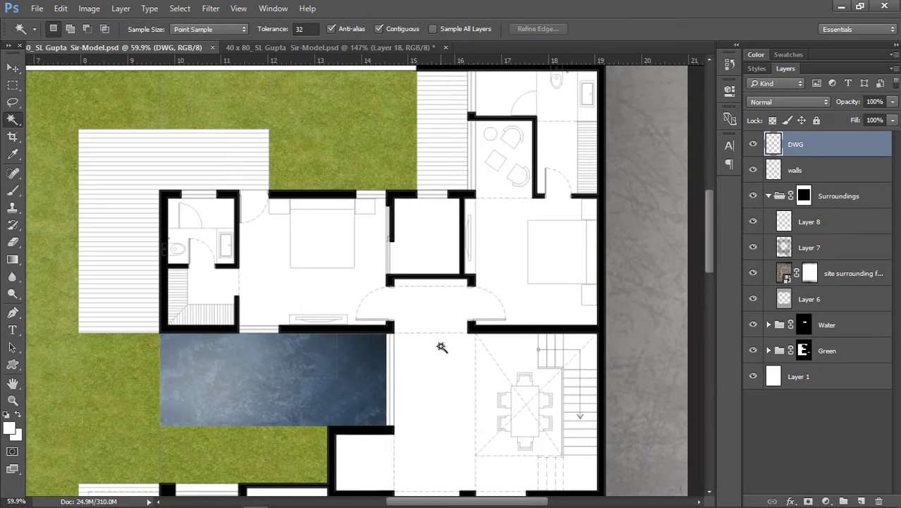
pyautogui.click(442, 351)
pyautogui.scroll(-3, 428, 176)
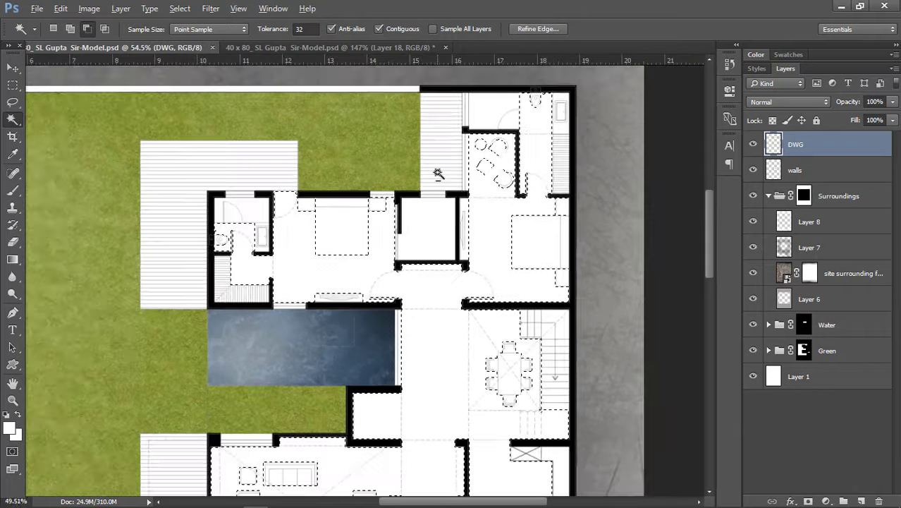
pyautogui.scroll(4, 437, 297)
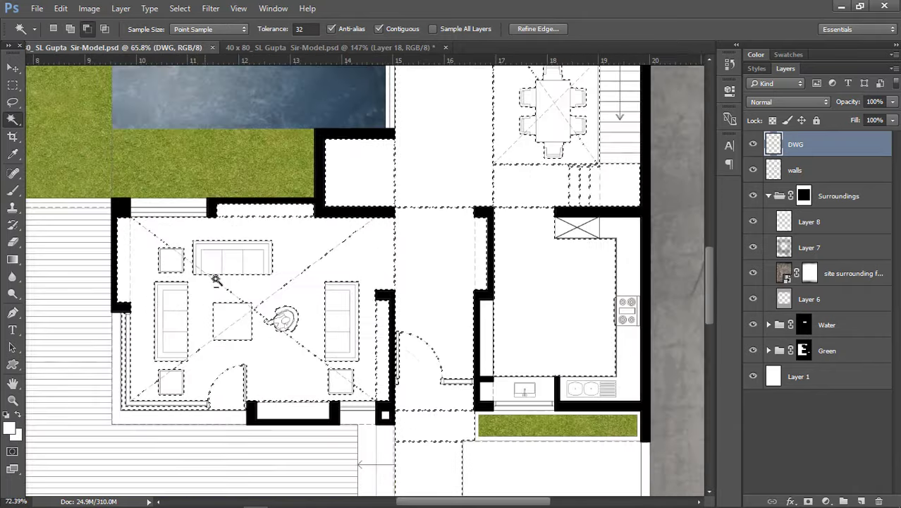
# Step: Add the remaining enclosed floor areas to the selection with the Magic Wand, including the upper bathroom's shower area
pyautogui.scroll(-4, 447, 397)
pyautogui.scroll(5, 268, 391)
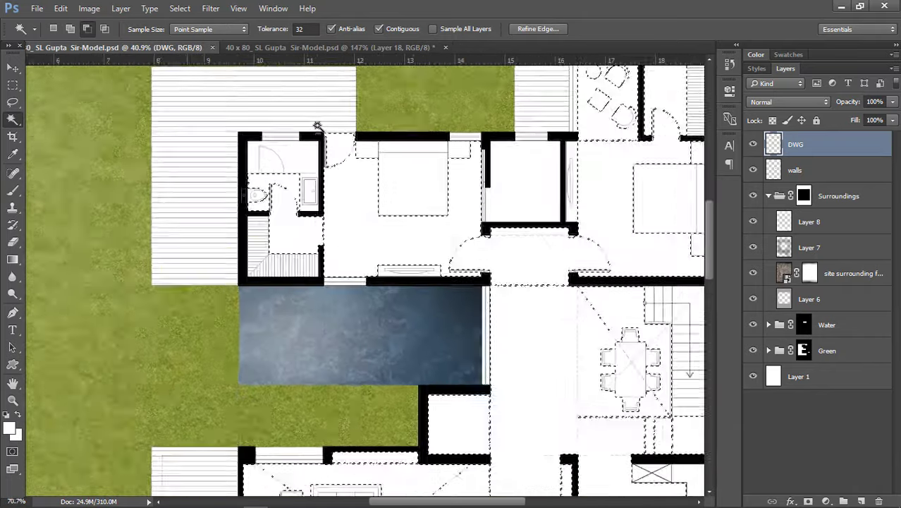
pyautogui.click(268, 390)
pyautogui.scroll(-6, 215, 366)
pyautogui.scroll(8, 511, 288)
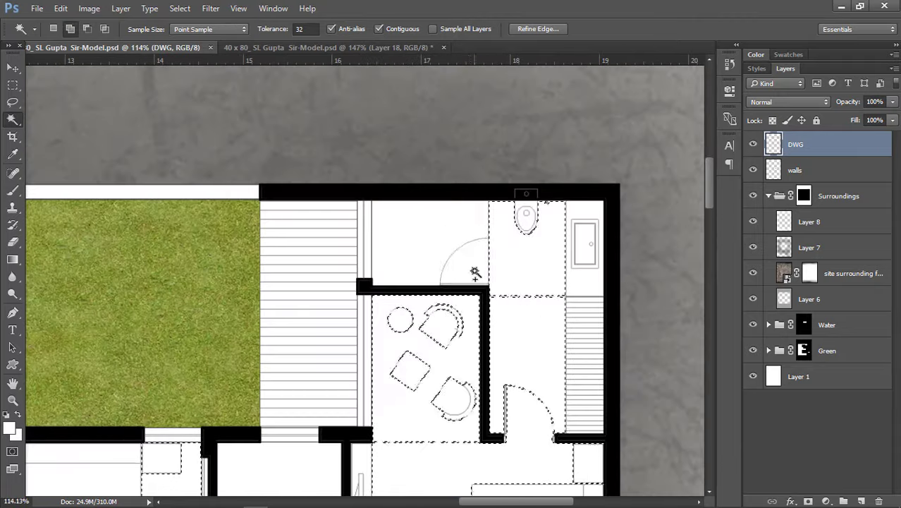
pyautogui.click(475, 272)
pyautogui.scroll(-1, 395, 140)
pyautogui.scroll(-3, 394, 141)
pyautogui.scroll(4, 395, 211)
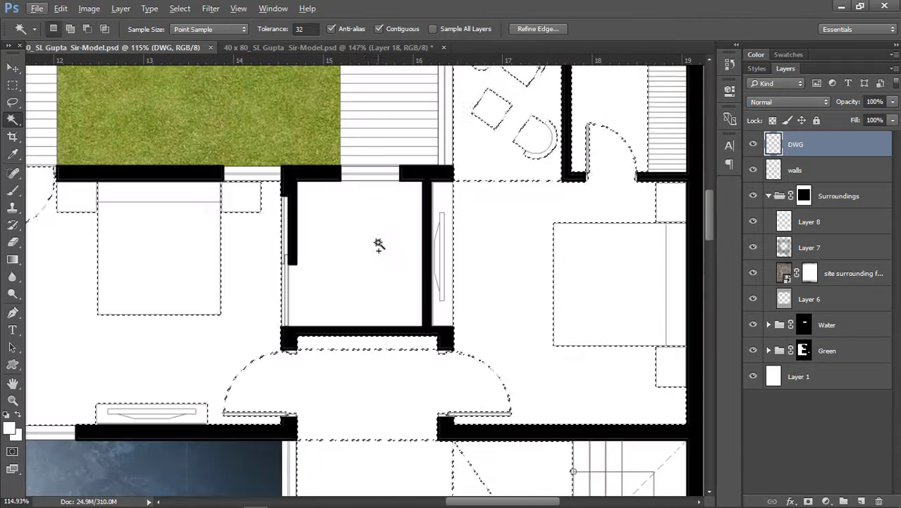
pyautogui.scroll(-5, 426, 159)
pyautogui.scroll(5, 423, 395)
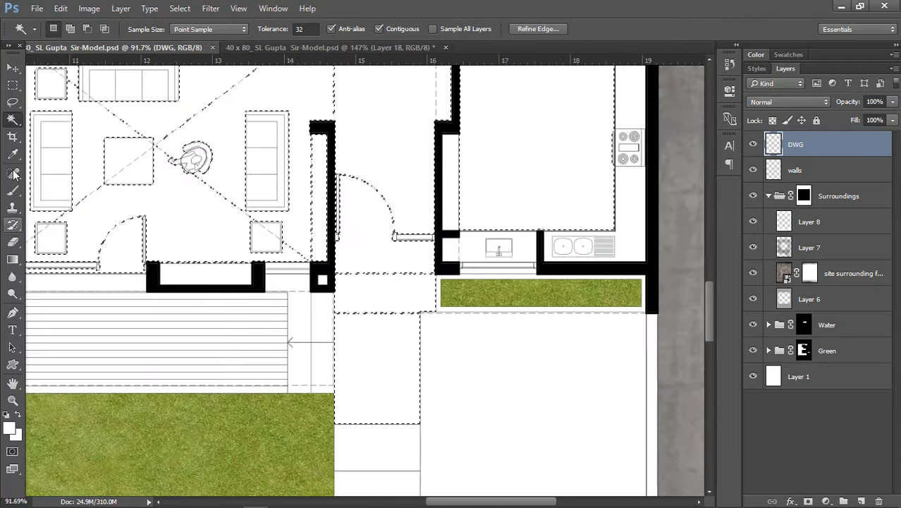
# Step: Subtract the outdoor entrance path below the front door from the selection with a rectangular marquee
pyautogui.press('m')
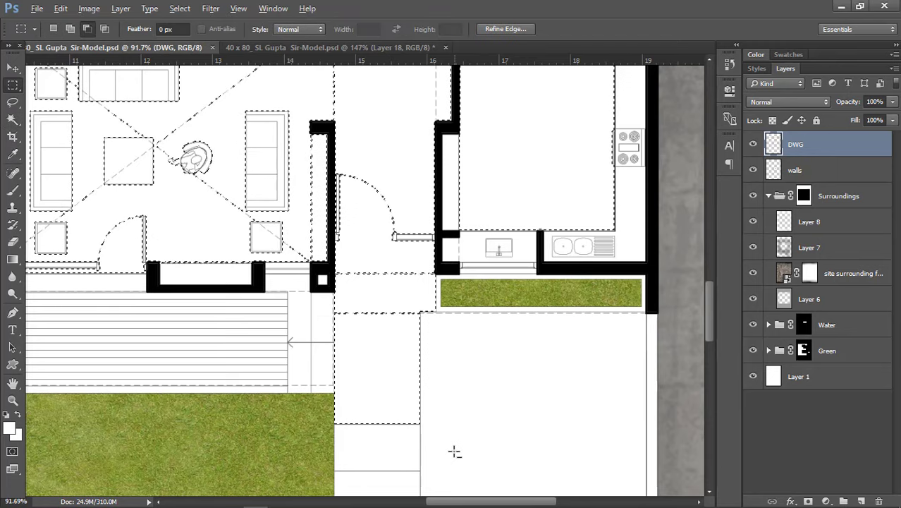
pyautogui.moveTo(453, 454); pyautogui.dragTo(274, 311)
pyautogui.scroll(-5, 418, 316)
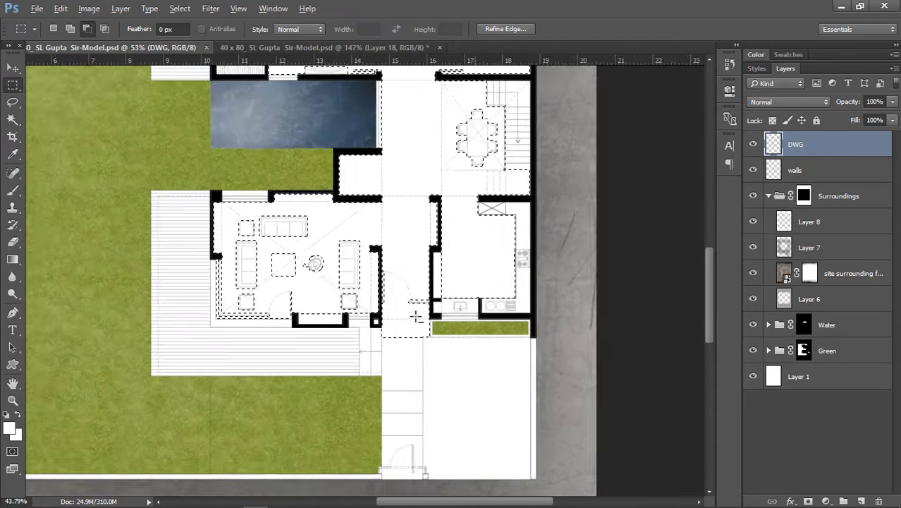
pyautogui.scroll(2, 425, 169)
pyautogui.scroll(-1, 426, 170)
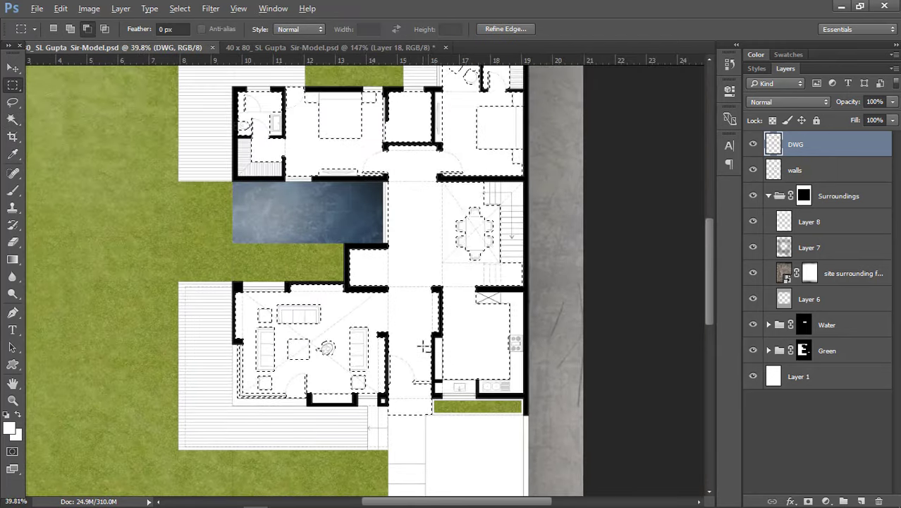
# Step: Add a new layer directly below DWG, fill the selected floors on it with cream colour f0e9d8, and deselect
pyautogui.click(860, 501)
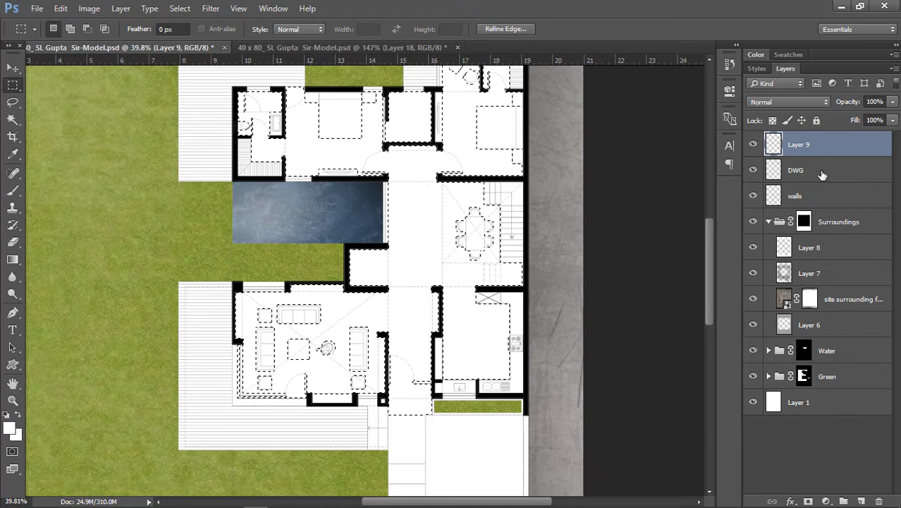
pyautogui.moveTo(810, 155); pyautogui.dragTo(790, 176)
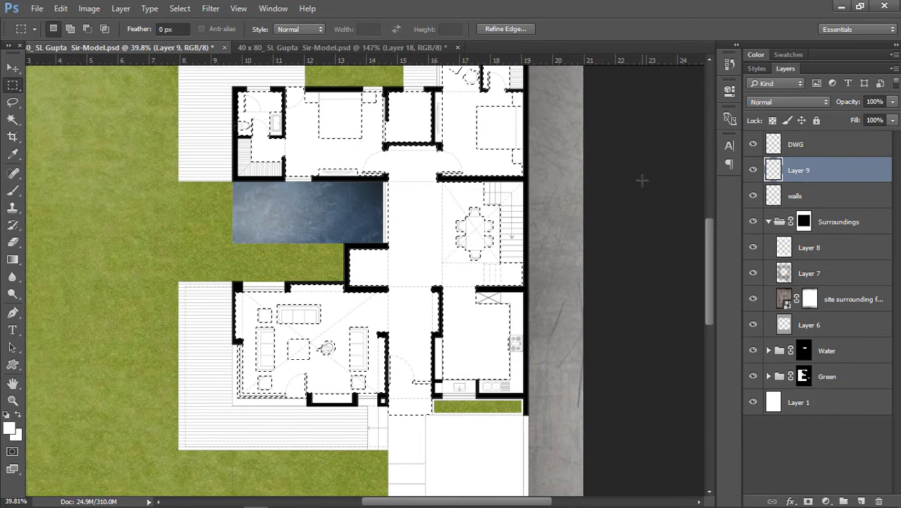
pyautogui.hotkey('shift', 'F5')
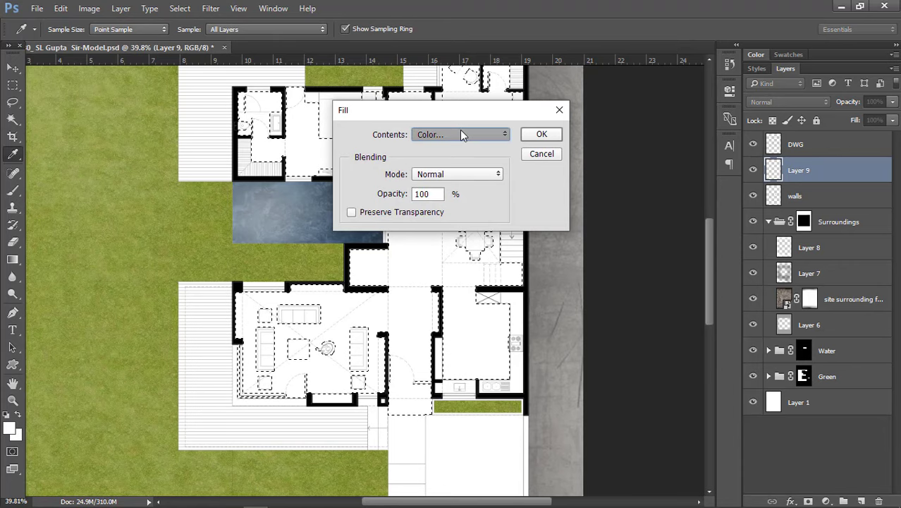
pyautogui.click(460, 134)
pyautogui.write('44')
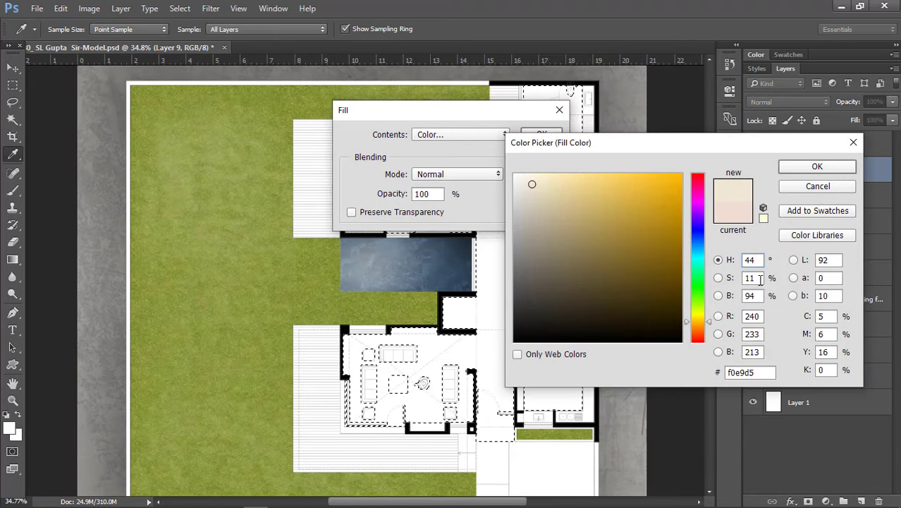
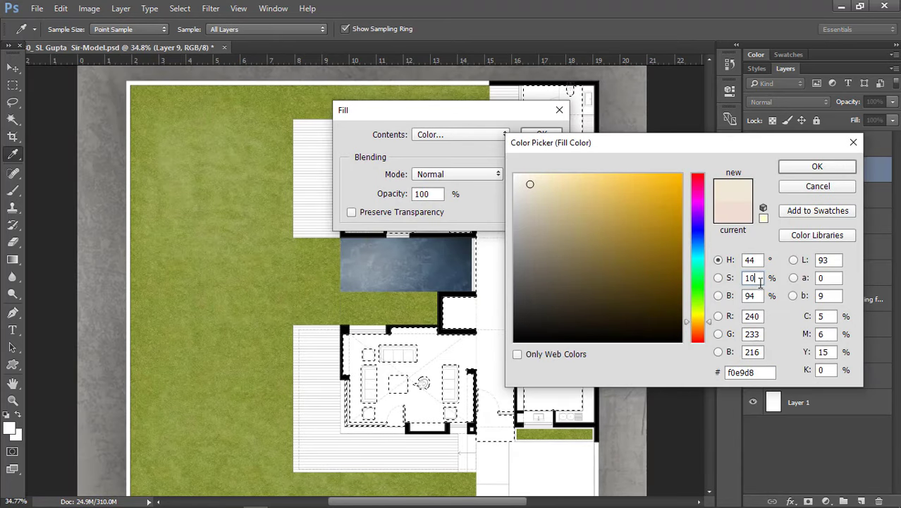
pyautogui.click(805, 165)
pyautogui.click(542, 134)
pyautogui.scroll(5, 539, 262)
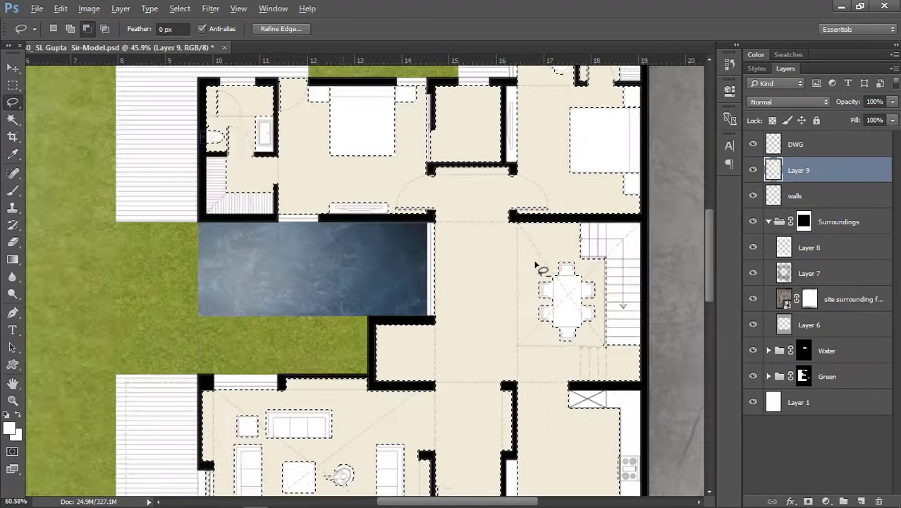
pyautogui.hotkey('ctrl', 'd')
# Step: Select the bathroom and dressing area west of the upper-left bedroom on Layer 9 with a rectangular marquee
pyautogui.scroll(-4, 423, 288)
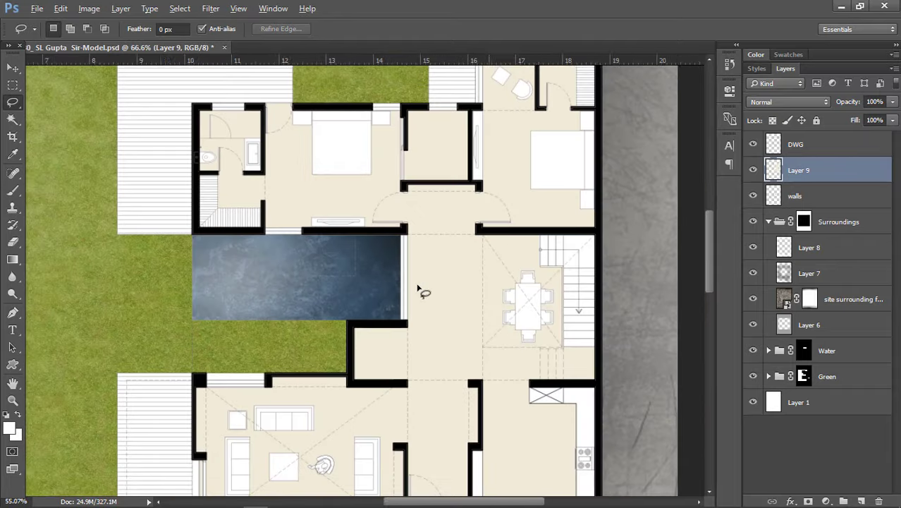
pyautogui.scroll(3, 439, 146)
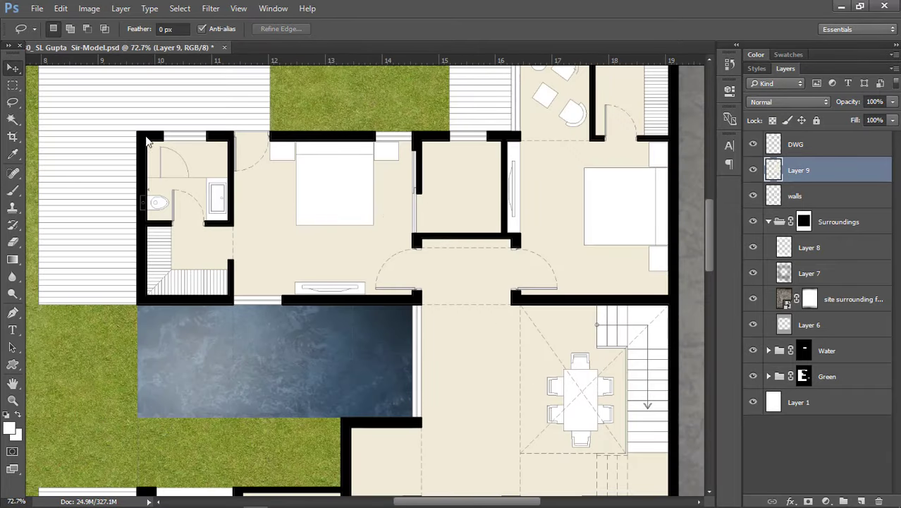
pyautogui.press('v')
pyautogui.scroll(-2, 408, 258)
pyautogui.scroll(4, 197, 191)
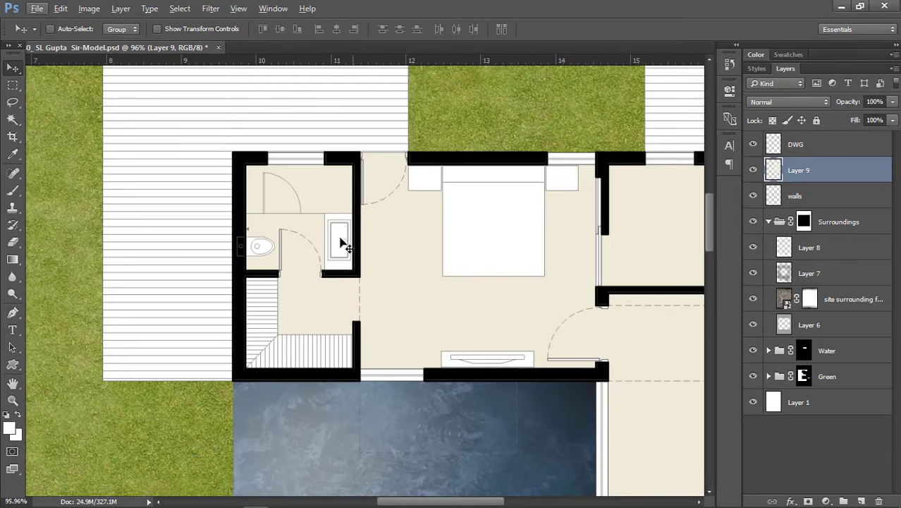
pyautogui.press('m')
pyautogui.scroll(1, 313, 205)
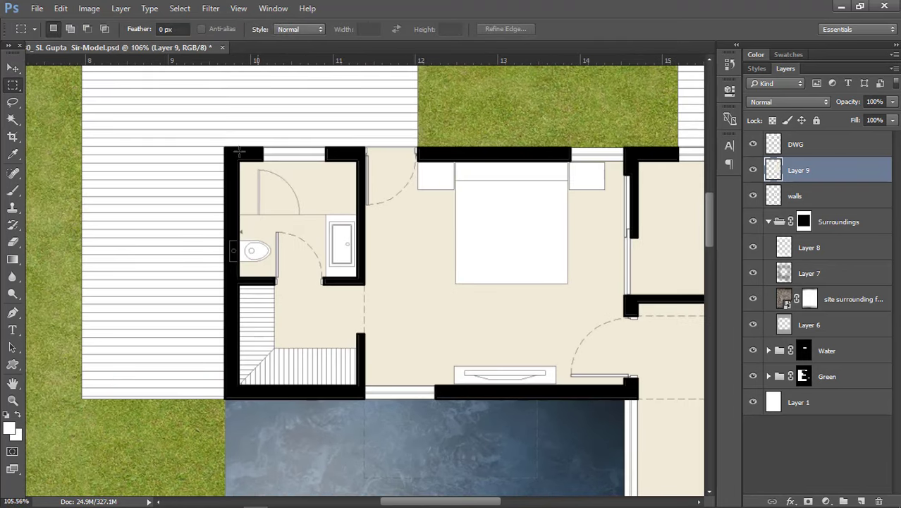
pyautogui.scroll(1, 230, 148)
pyautogui.moveTo(208, 143); pyautogui.dragTo(366, 392)
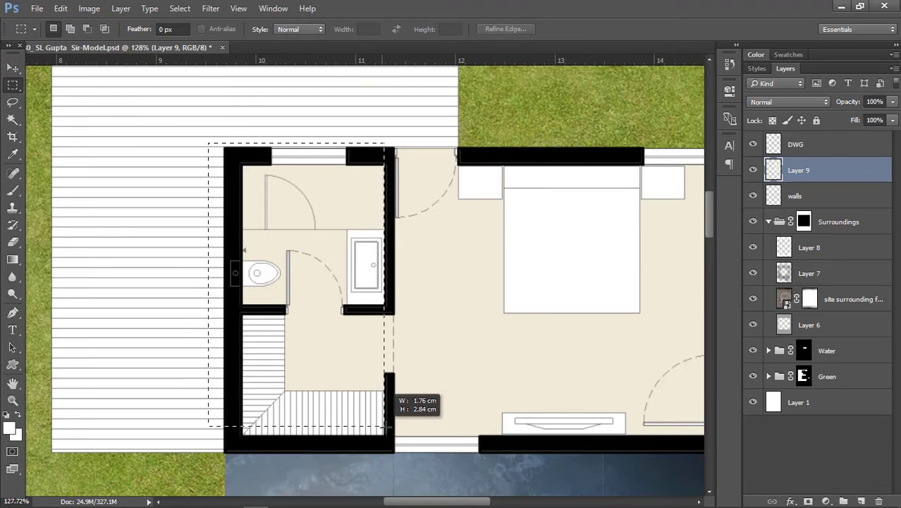
pyautogui.moveTo(385, 426); pyautogui.dragTo(393, 435)
# Step: Add the upper-right bathroom, its shower and dressing area to the selection with two rectangular marquees
pyautogui.scroll(-10, 302, 366)
pyautogui.scroll(13, 608, 198)
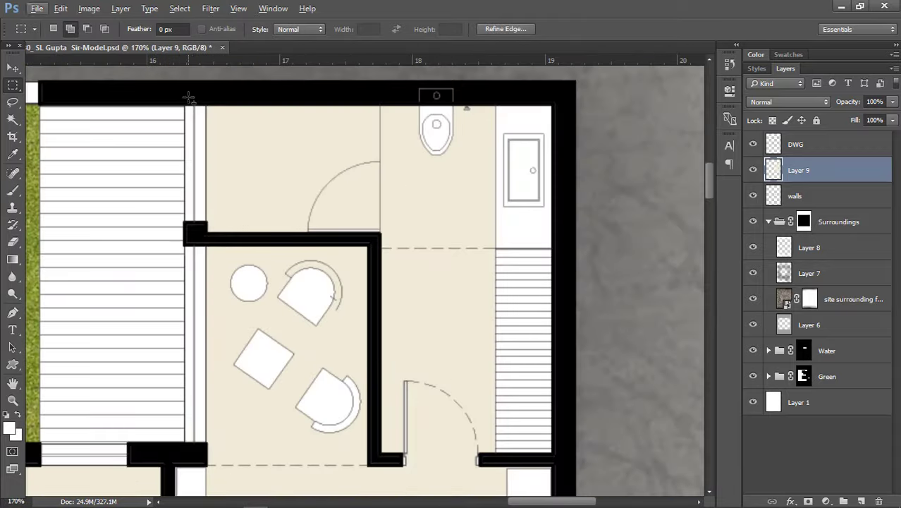
pyautogui.moveTo(189, 98); pyautogui.dragTo(562, 247)
pyautogui.moveTo(380, 95); pyautogui.dragTo(579, 467)
pyautogui.scroll(-5, 536, 253)
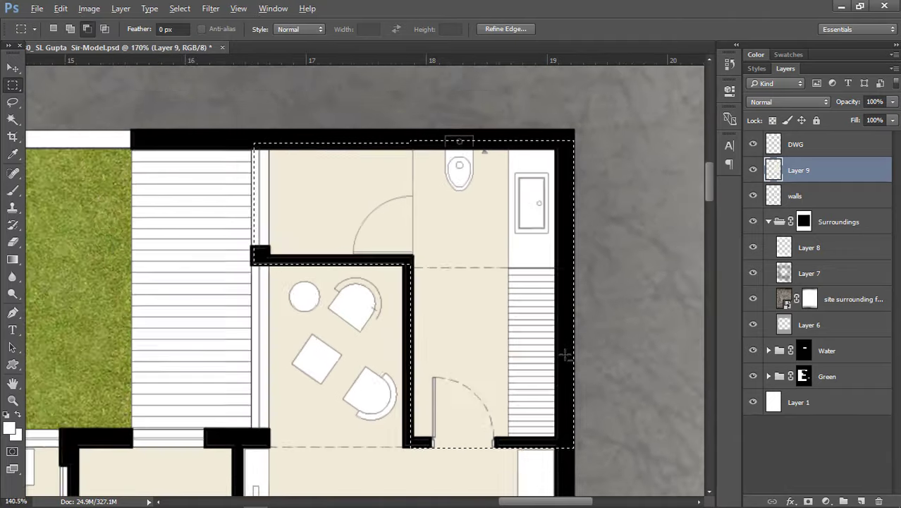
# Step: Cut the selected bathroom floors from Layer 9 onto a new layer and toggle that layer's visibility to check them
pyautogui.rightClick(495, 273)
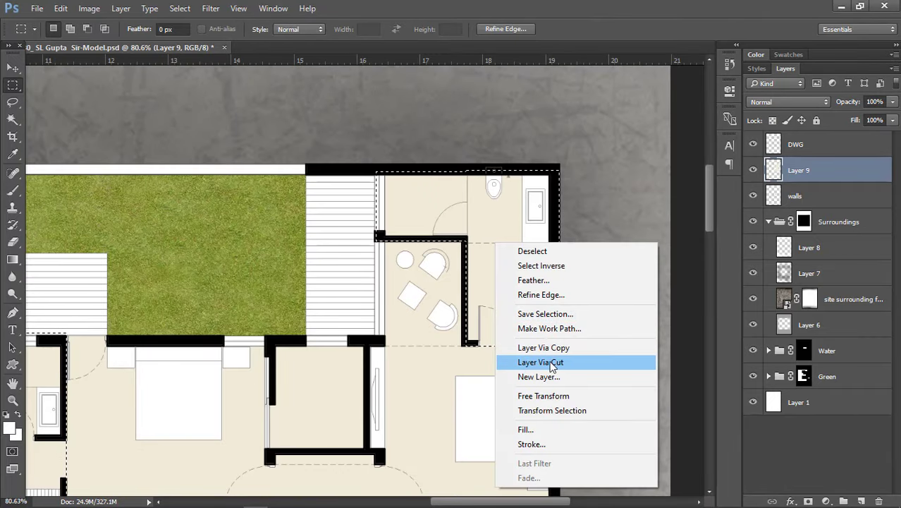
pyautogui.click(526, 364)
pyautogui.scroll(-2, 613, 240)
pyautogui.scroll(2, 311, 316)
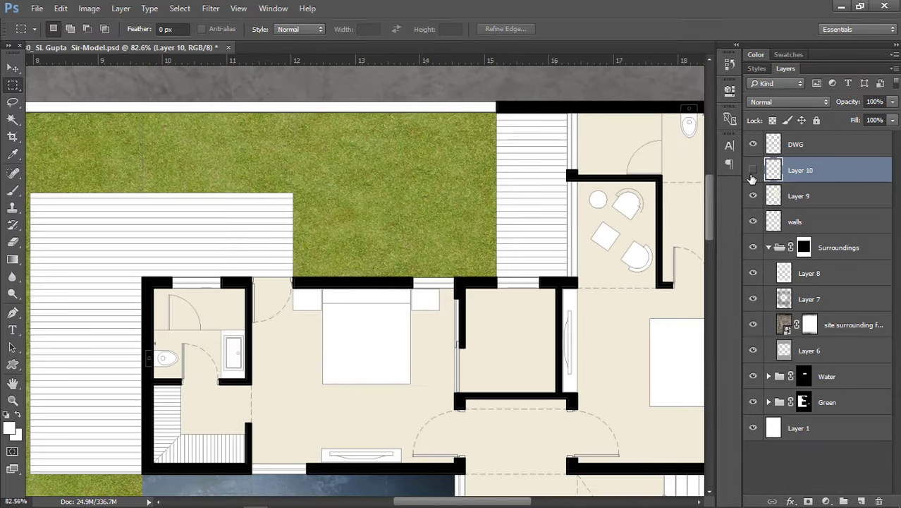
pyautogui.click(752, 171)
pyautogui.scroll(-2, 741, 181)
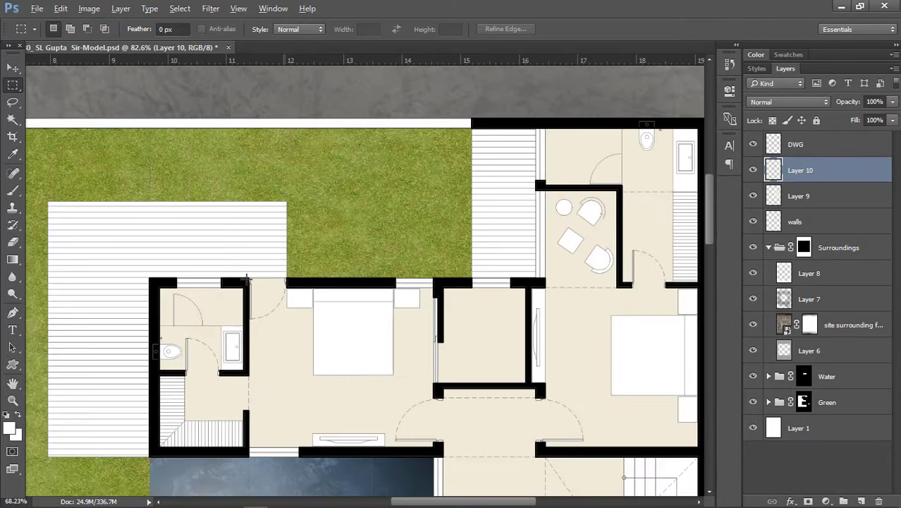
pyautogui.click(752, 171)
pyautogui.click(752, 170)
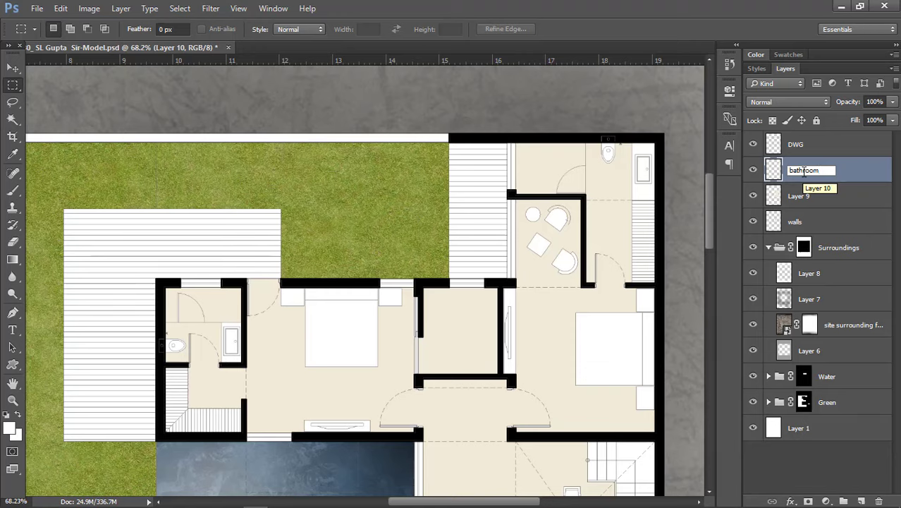
# Step: Rename Layer 10 as "bathroom" and Layer 9 as "interior space", and select the bathroom layer
pyautogui.press('Return')
pyautogui.click(804, 196)
pyautogui.doubleClick(804, 196)
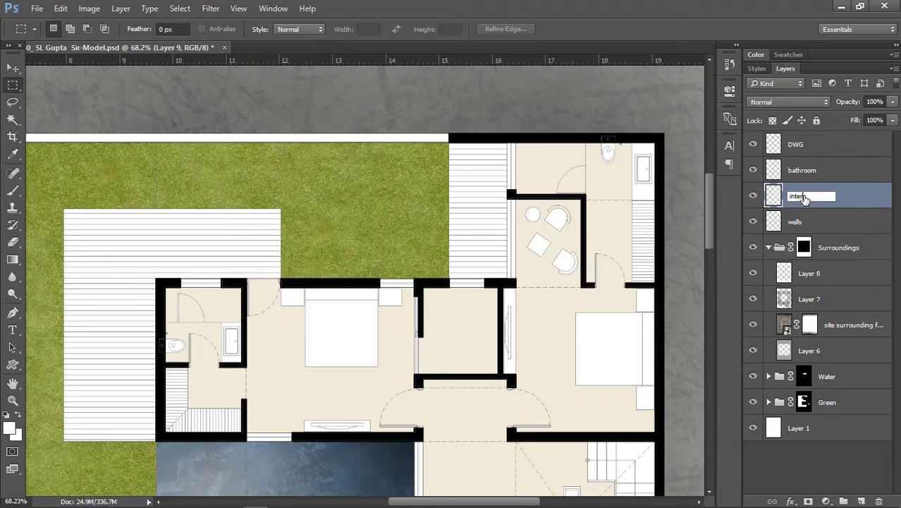
pyautogui.write('interior space')
pyautogui.click(837, 179)
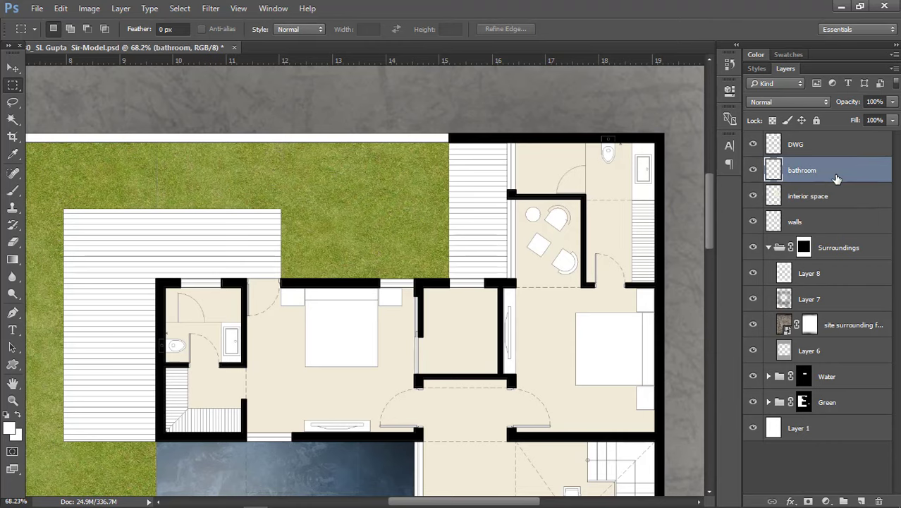
# Step: Add a Color Overlay effect to the bathroom layer through its layer style settings
pyautogui.scroll(2, 490, 254)
pyautogui.doubleClick(849, 172)
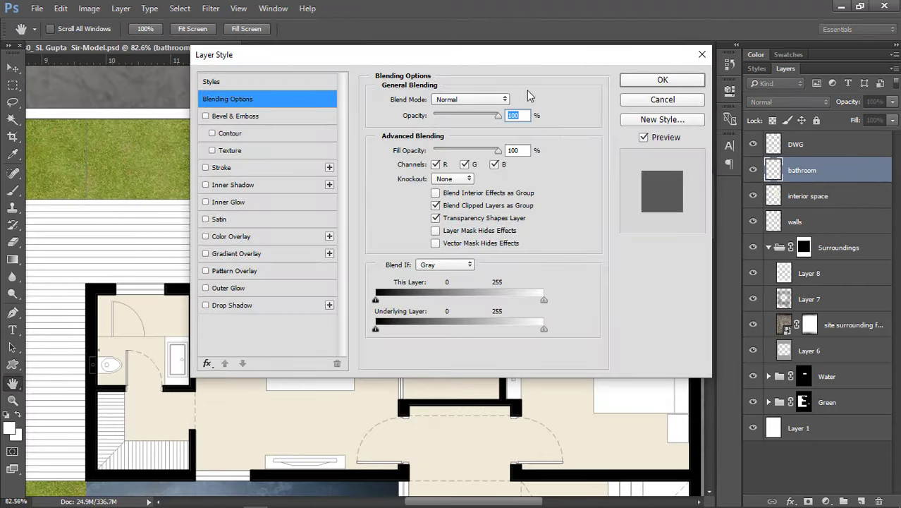
pyautogui.moveTo(505, 62); pyautogui.dragTo(583, 93)
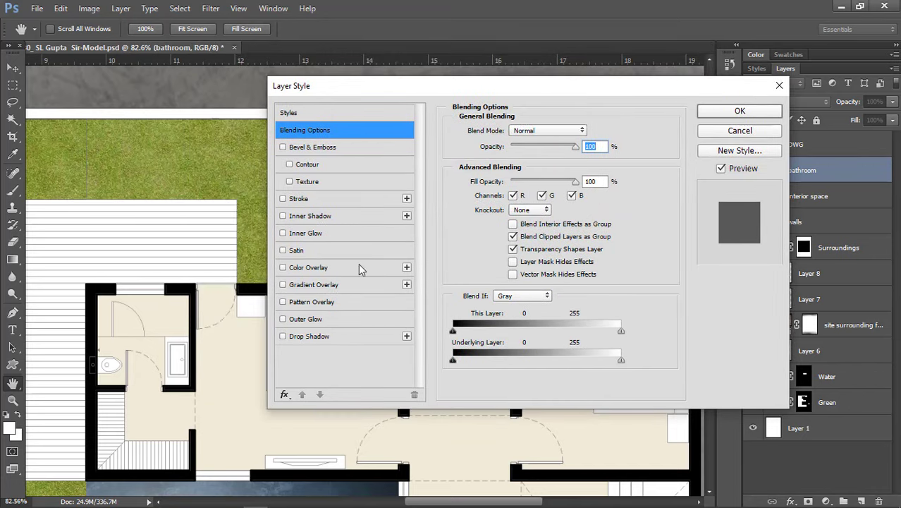
pyautogui.click(299, 270)
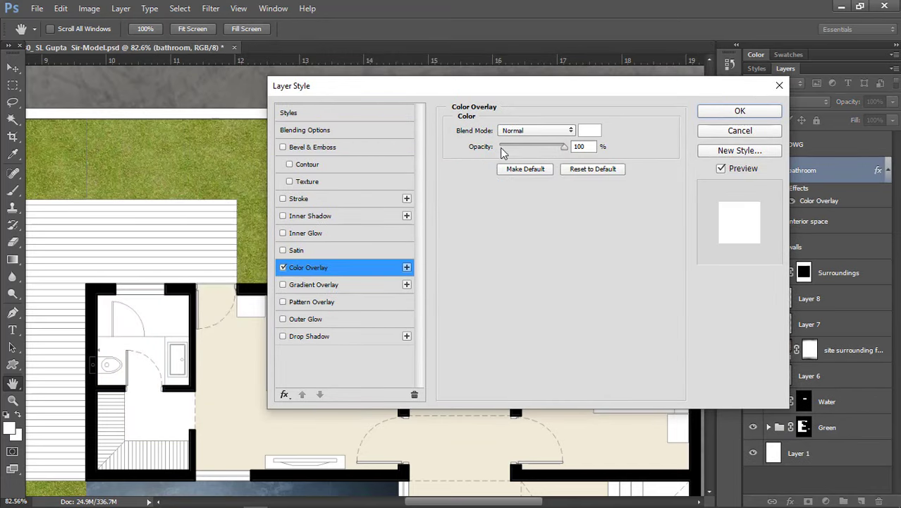
# Step: Set the bathroom overlay color to hue 180, saturation 5% and brightness 86%, and apply the layer style
pyautogui.click(589, 131)
pyautogui.moveTo(585, 141); pyautogui.dragTo(582, 192)
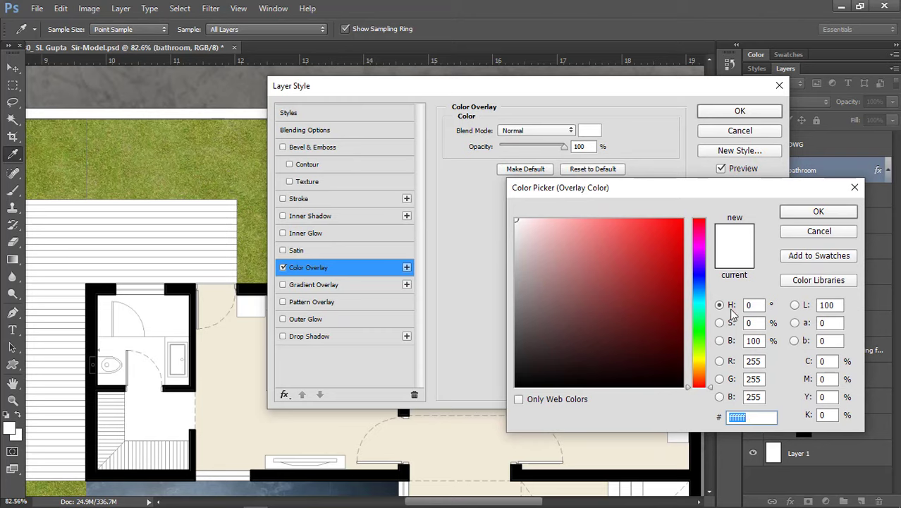
pyautogui.click(719, 306)
pyautogui.write('180')
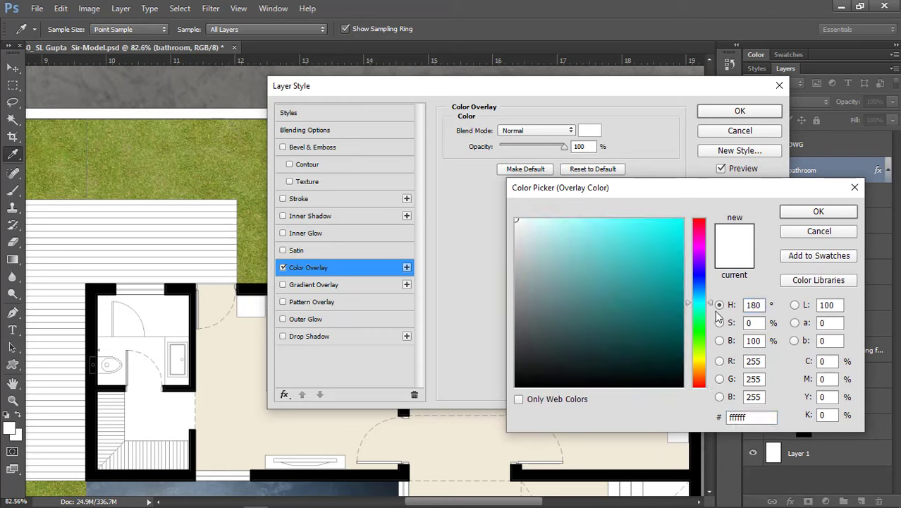
pyautogui.write('5')
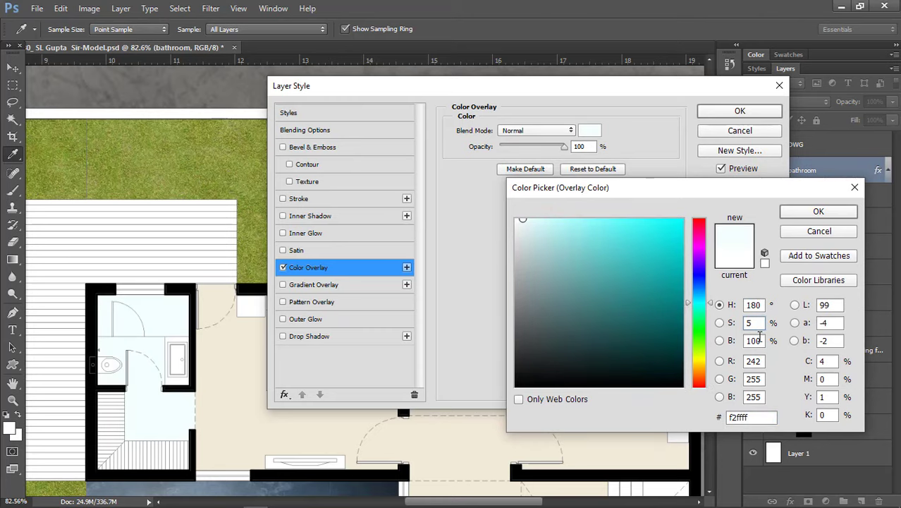
pyautogui.write('86')
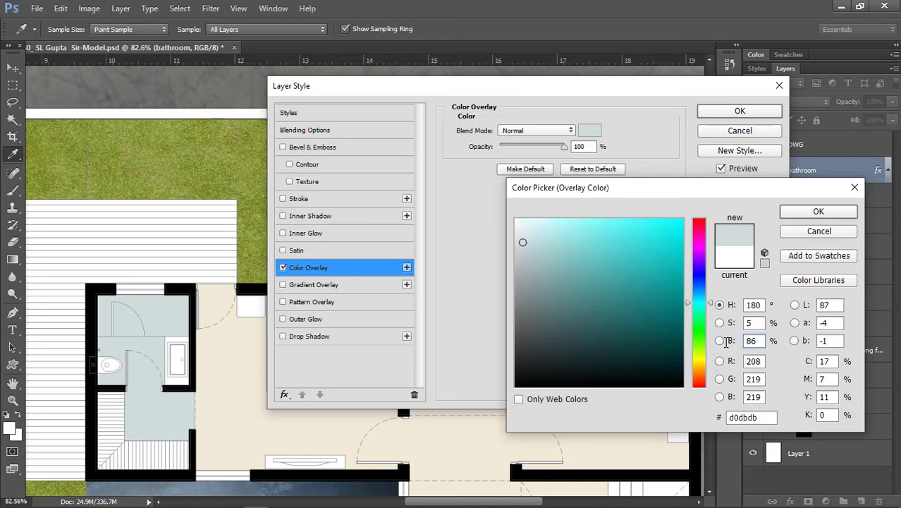
pyautogui.click(818, 212)
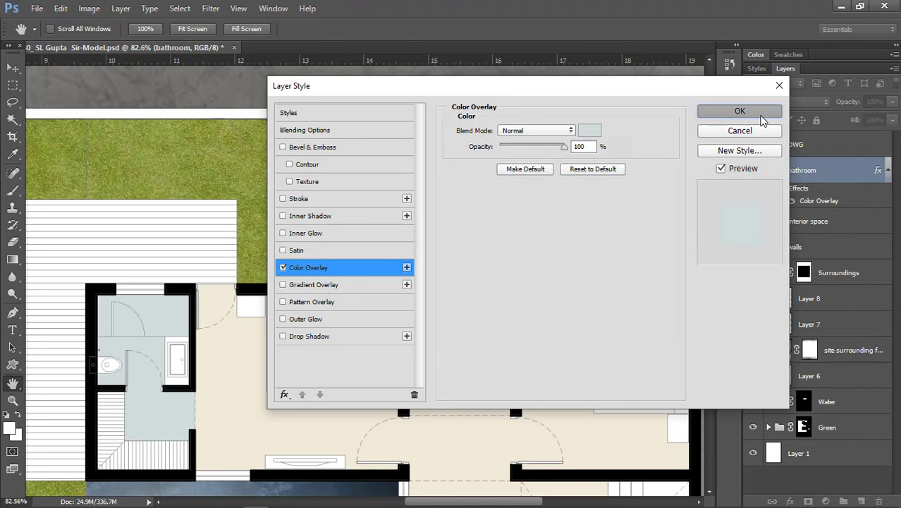
pyautogui.click(763, 113)
# Step: Check the recolored bathroom floors against the rest of the plan with the Move tool active, and save the document
pyautogui.scroll(2, 593, 167)
pyautogui.scroll(-4, 419, 171)
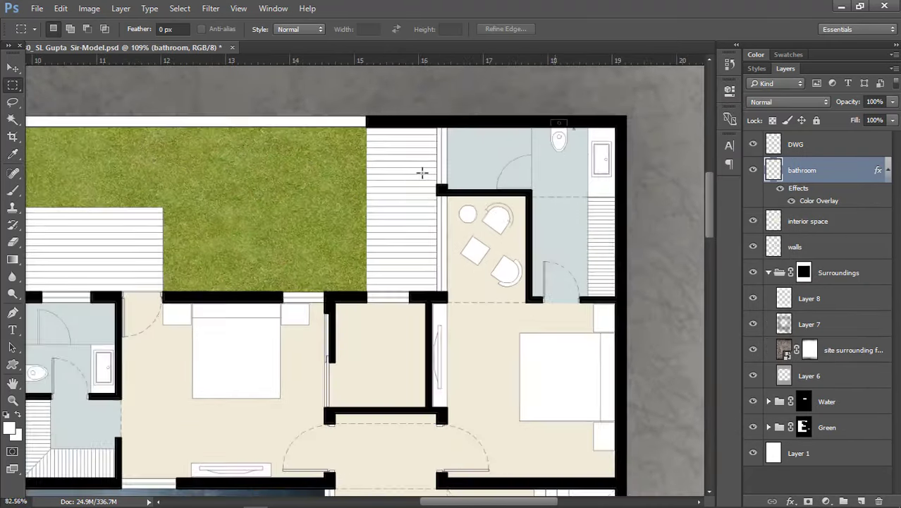
pyautogui.click(13, 69)
pyautogui.scroll(-5, 426, 408)
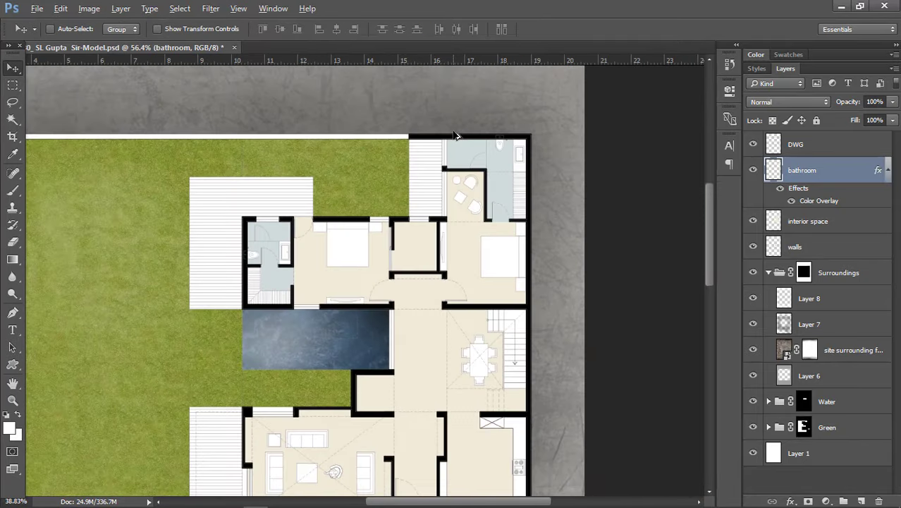
pyautogui.scroll(4, 427, 407)
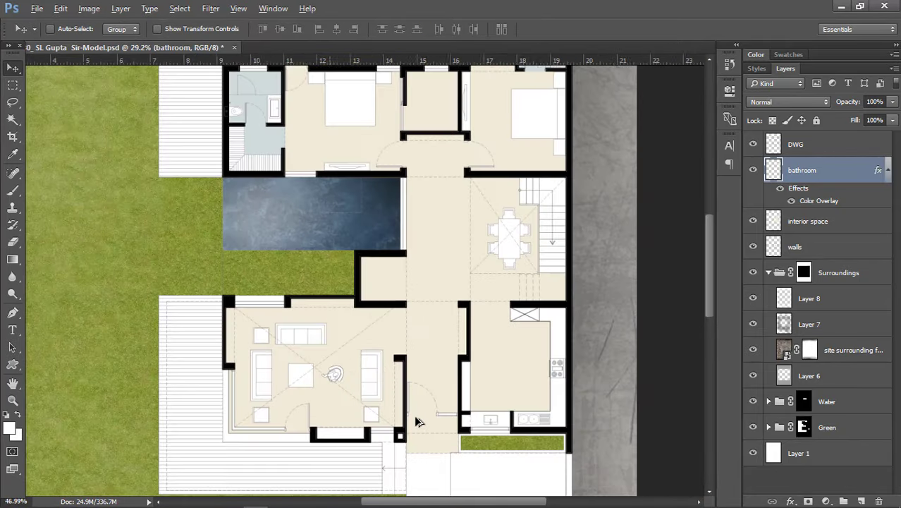
pyautogui.scroll(-4, 504, 360)
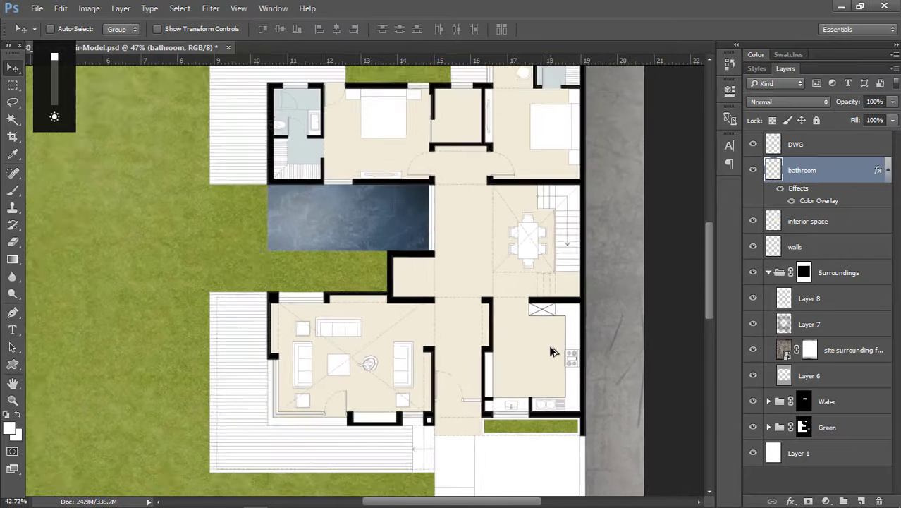
pyautogui.hotkey('ctrl', 's')
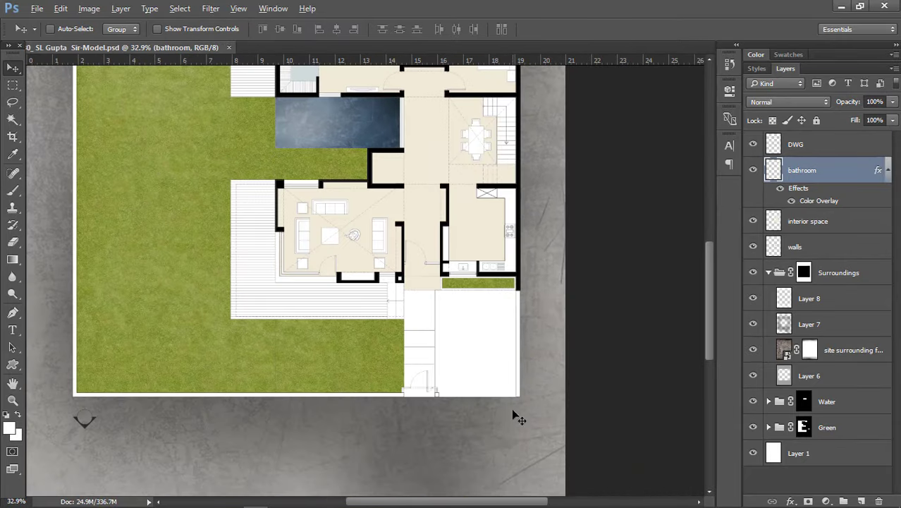
# Step: Select the blank driveway and the entrance path segments south of the kitchen on the DWG layer with the Magic Wand
pyautogui.scroll(4, 484, 355)
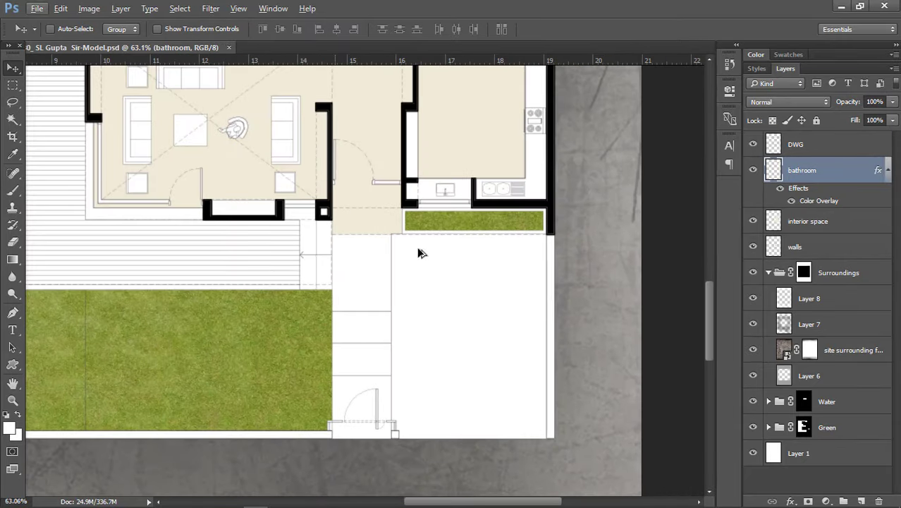
pyautogui.click(837, 151)
pyautogui.press('w')
pyautogui.click(455, 282)
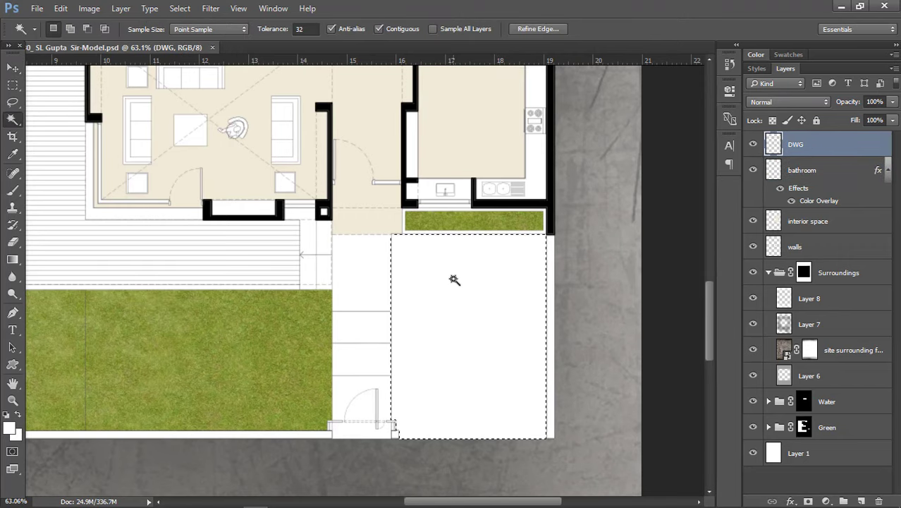
pyautogui.keyDown('shift'); pyautogui.click(373, 352); pyautogui.keyUp('shift')
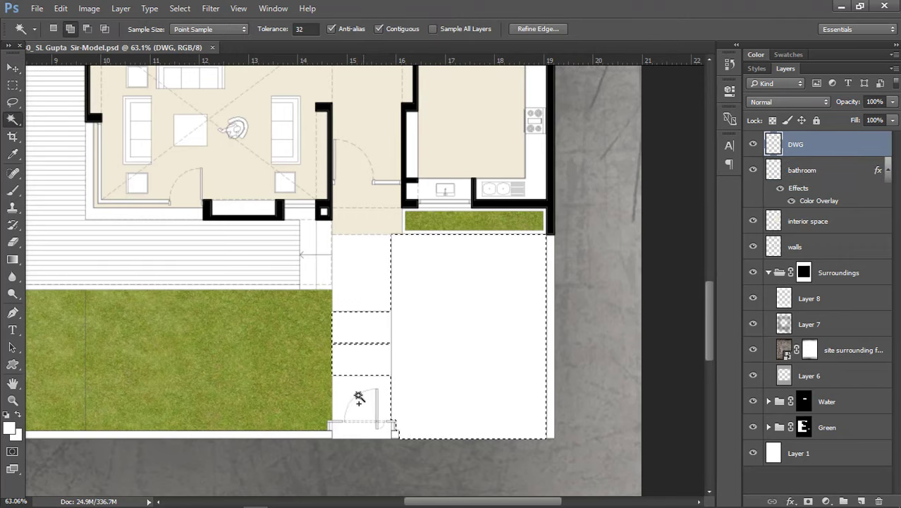
pyautogui.keyDown('shift'); pyautogui.click(360, 398); pyautogui.keyUp('shift')
pyautogui.scroll(-2, 397, 386)
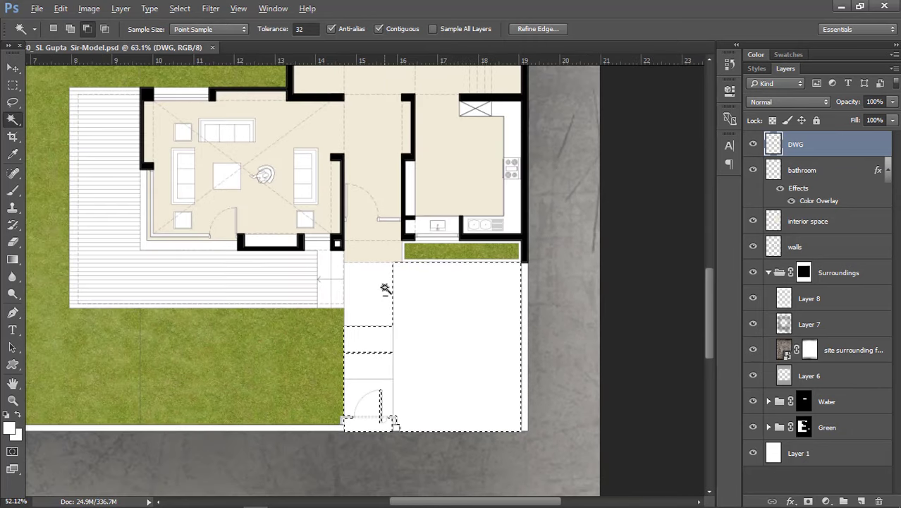
pyautogui.scroll(5, 386, 282)
pyautogui.keyDown('shift'); pyautogui.click(375, 310); pyautogui.keyUp('shift')
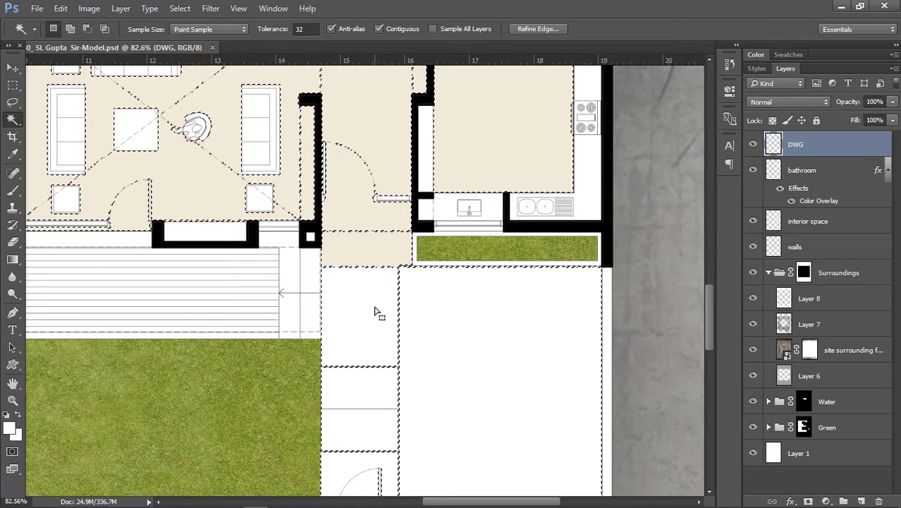
# Step: Subtract the interior rooms from the selection with rectangular marquees, keeping only the driveway and entrance path selected
pyautogui.press('m')
pyautogui.scroll(2, 406, 183)
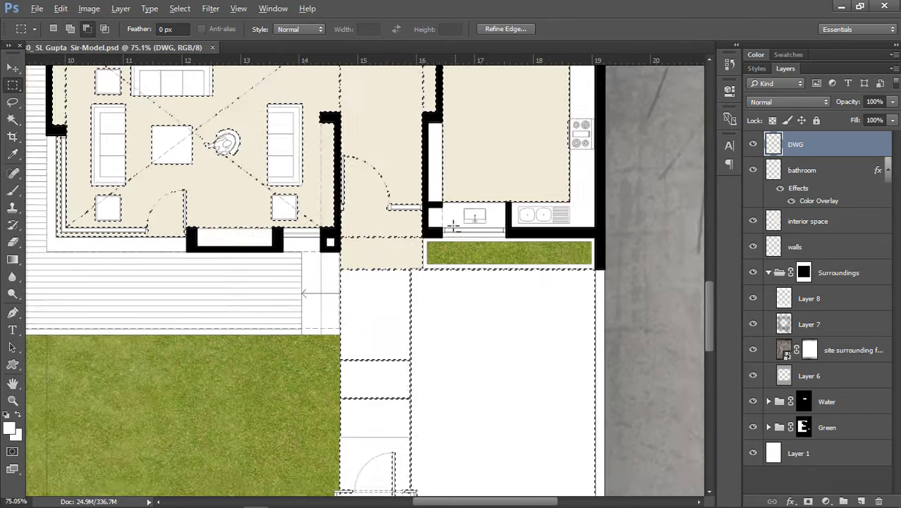
pyautogui.scroll(-6, 466, 287)
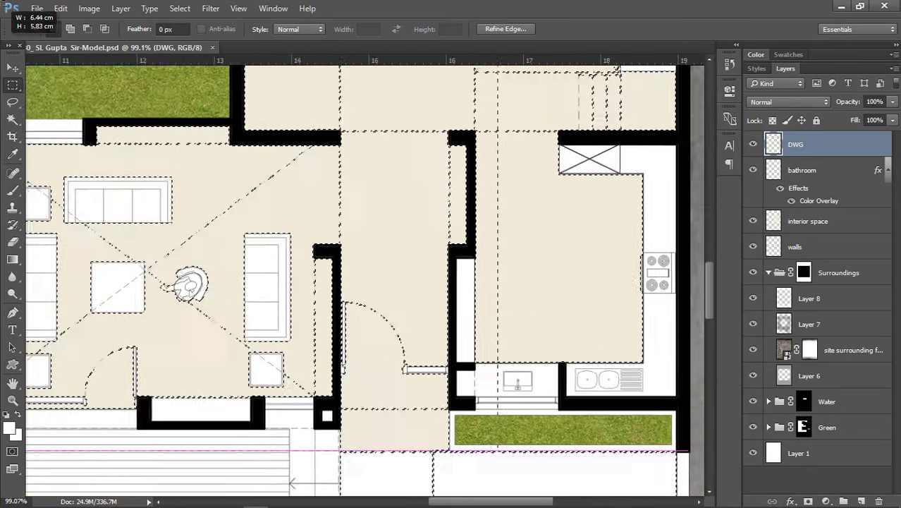
pyautogui.scroll(-2, 467, 316)
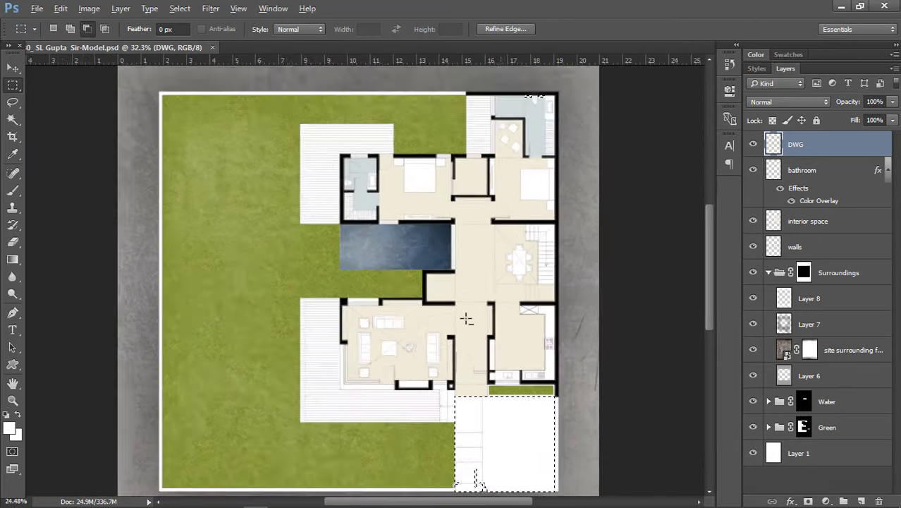
pyautogui.scroll(6, 503, 389)
pyautogui.scroll(-4, 369, 144)
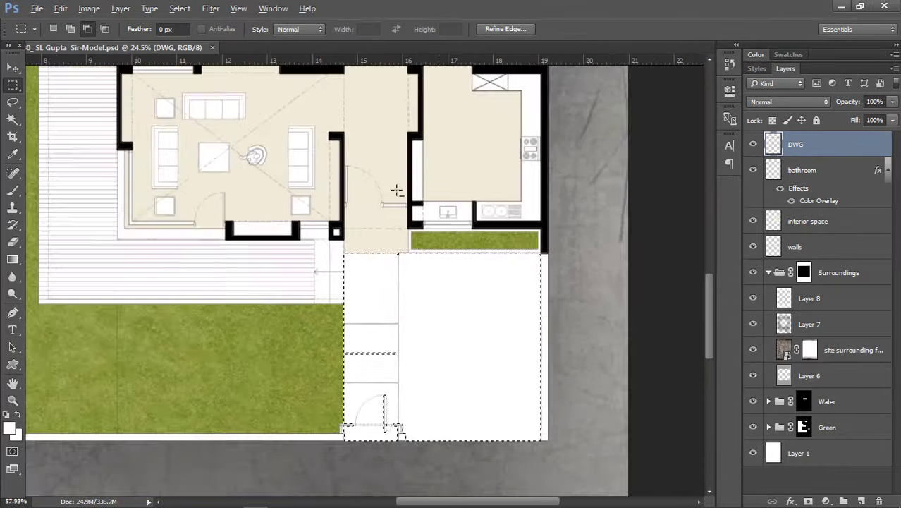
pyautogui.scroll(3, 332, 161)
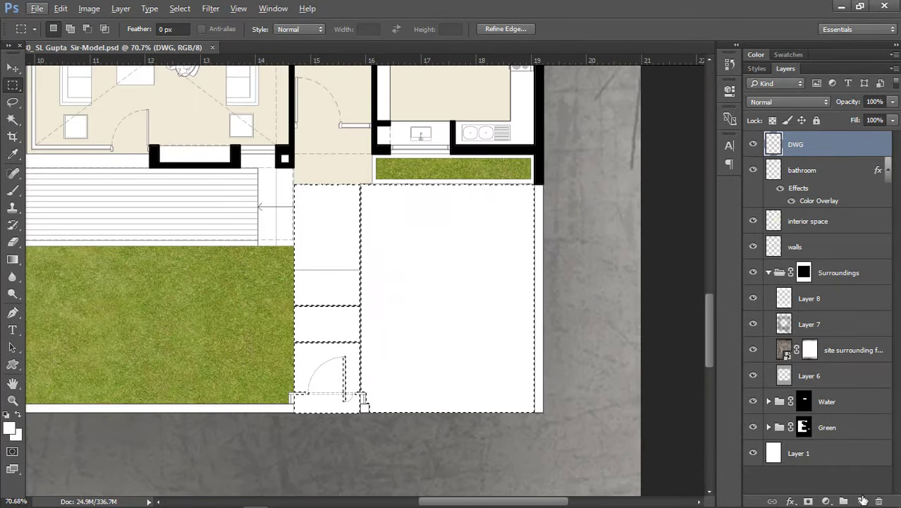
# Step: Create a new layer beneath the DWG layer and fill the selected driveway area with light grey cacaca at 100% opacity
pyautogui.click(862, 500)
pyautogui.moveTo(815, 148); pyautogui.dragTo(816, 176)
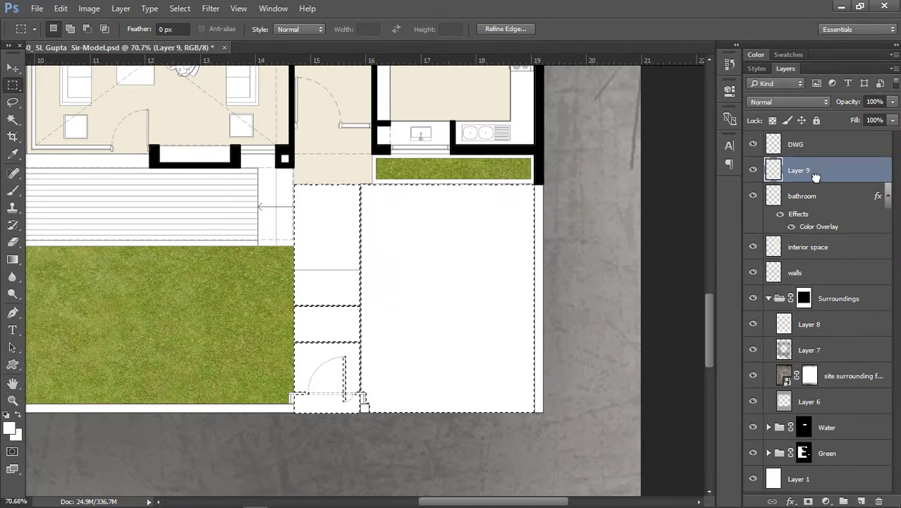
pyautogui.hotkey('shift', 'F5')
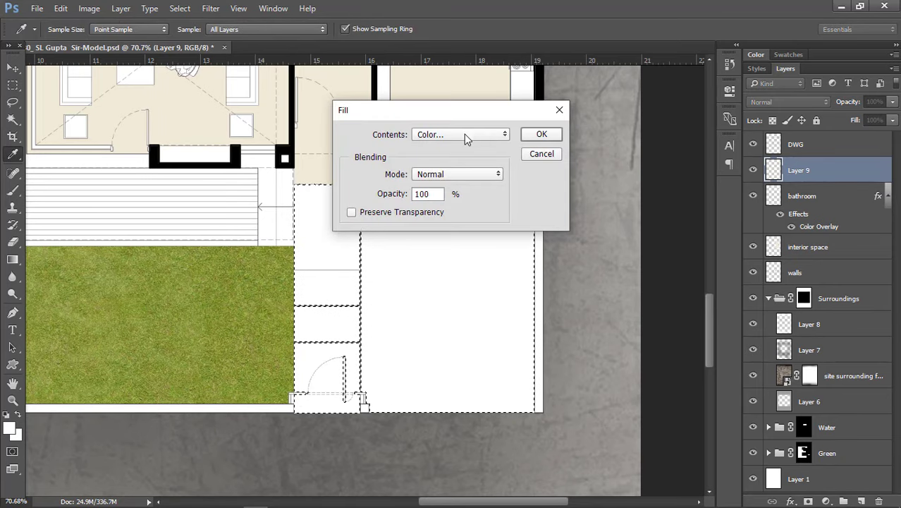
pyautogui.click(464, 134)
pyautogui.moveTo(529, 236)
pyautogui.mouseDown()
pyautogui.moveTo(509, 252)
pyautogui.moveTo(500, 245)
pyautogui.moveTo(472, 254)
pyautogui.mouseUp()
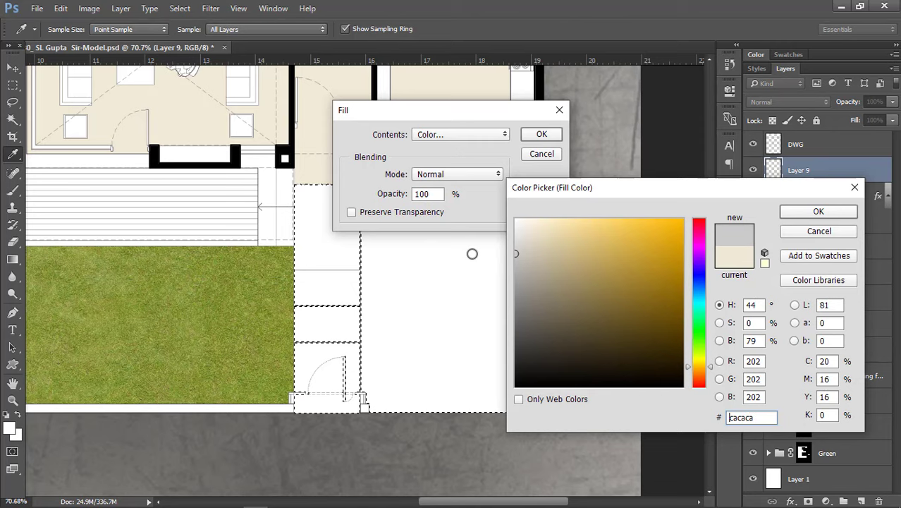
pyautogui.press('Return')
pyautogui.click(542, 134)
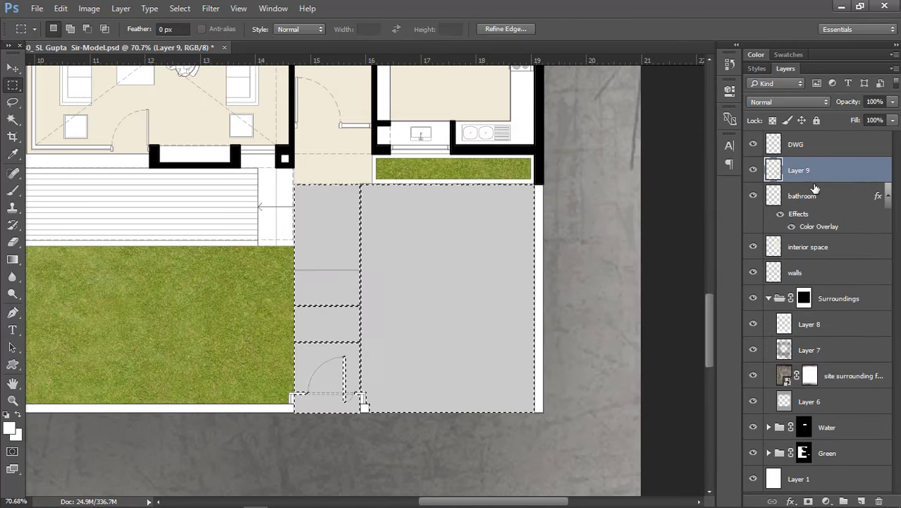
# Step: Create a new layer group above the grey fill layer and name it drivethru
pyautogui.click(844, 501)
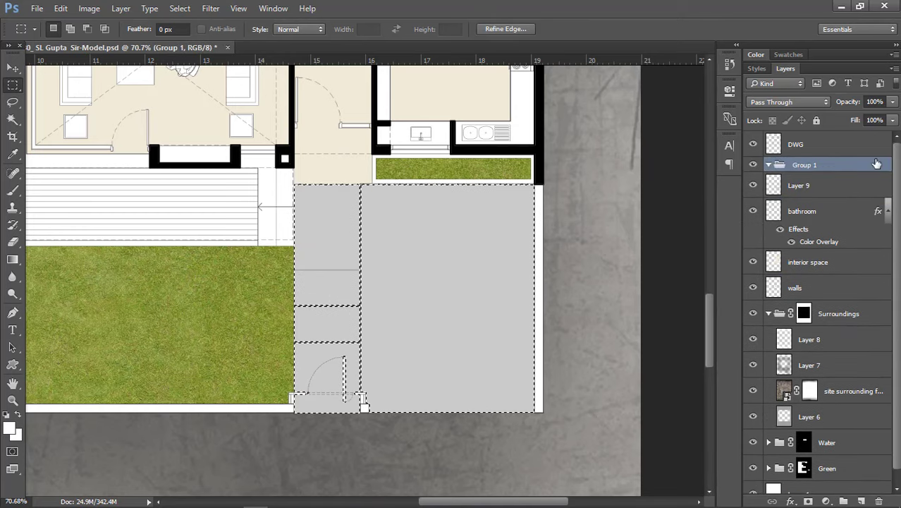
pyautogui.doubleClick(804, 166)
pyautogui.write('driv')
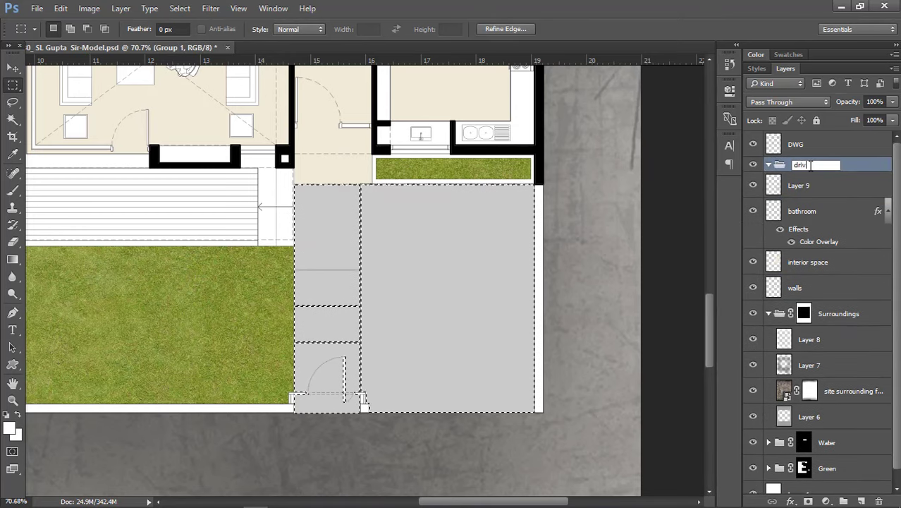
pyautogui.write('ewa')
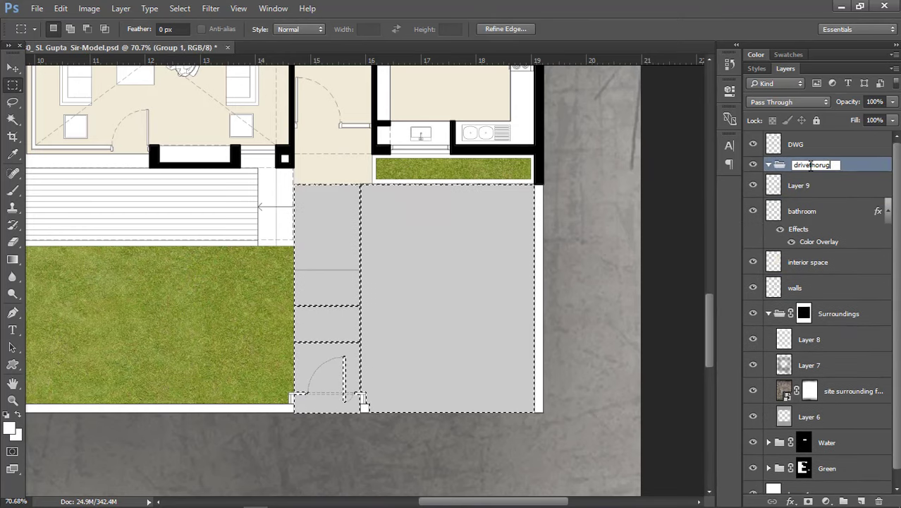
pyautogui.press('BackSpace')
pyautogui.press('BackSpace')
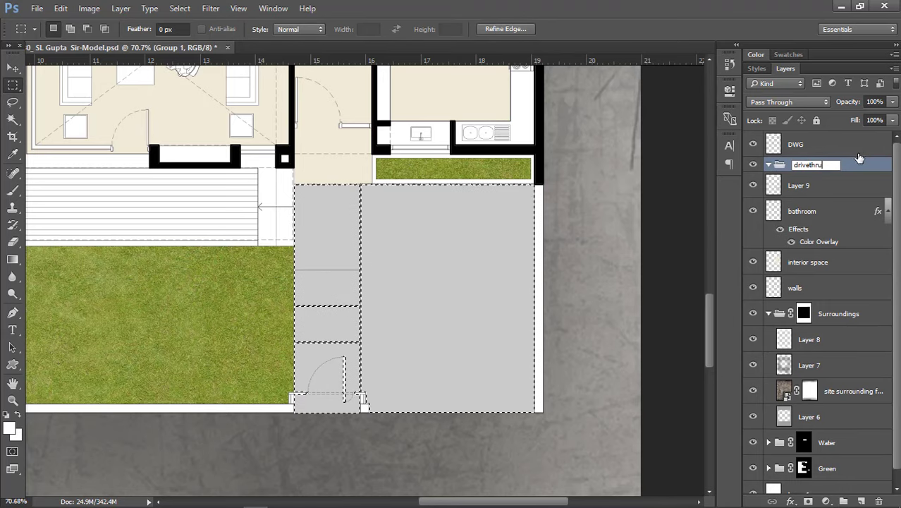
pyautogui.press('Return')
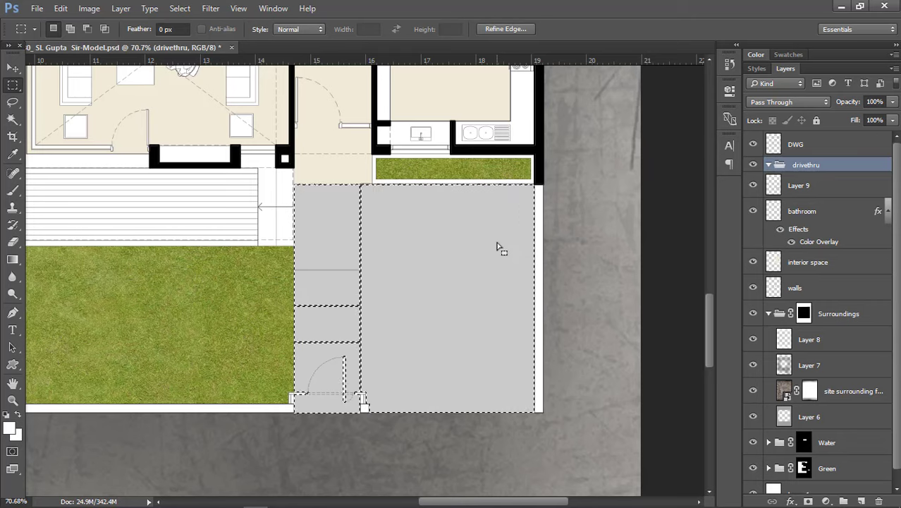
# Step: Add a mask to the drivethru group and fill everything outside the driveway with black using the inverted selection
pyautogui.hotkey('ctrl', 'shift', 'i')
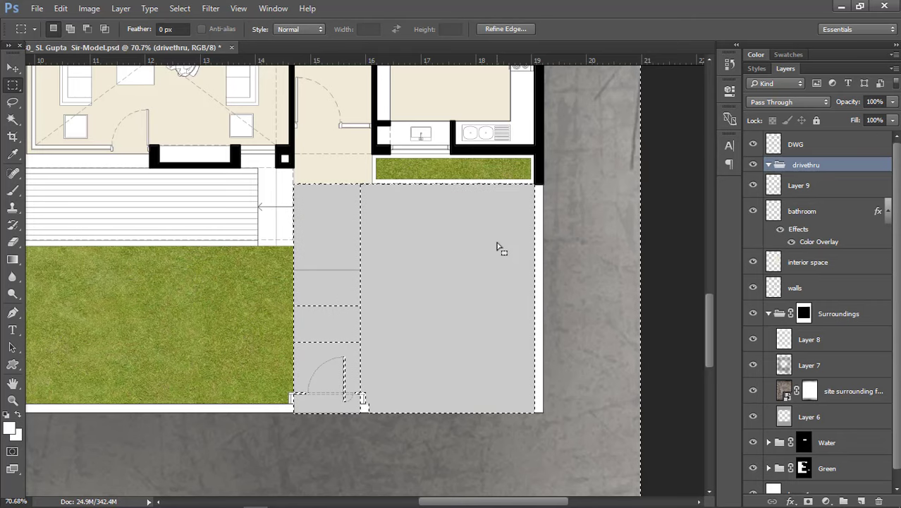
pyautogui.press('shift')
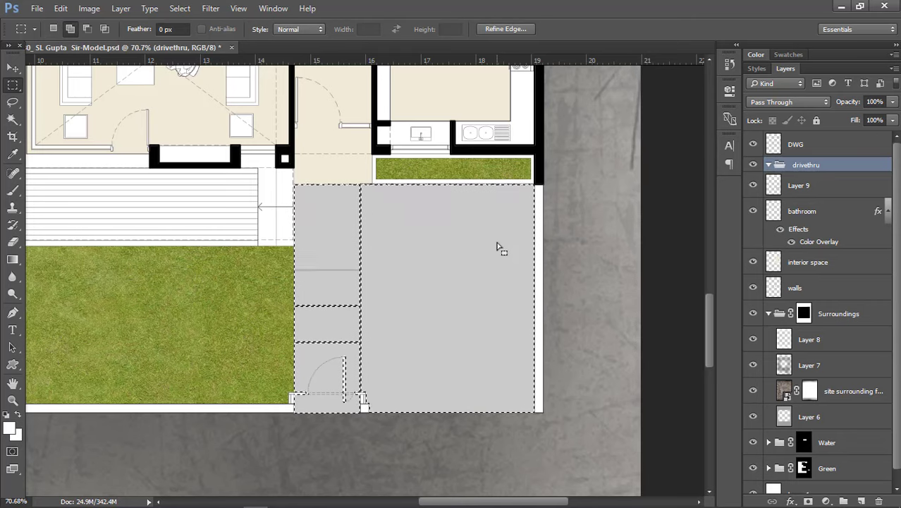
pyautogui.scroll(-2, 497, 248)
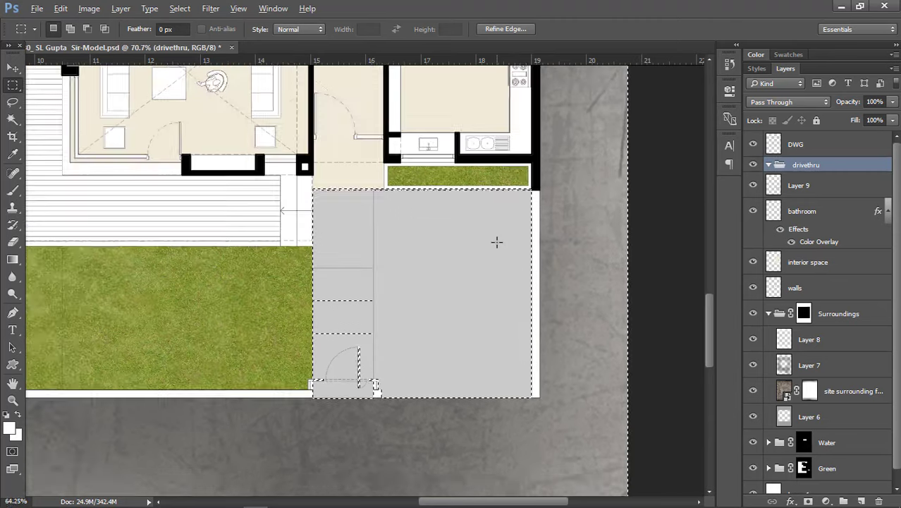
pyautogui.scroll(-2, 498, 242)
pyautogui.scroll(5, 497, 242)
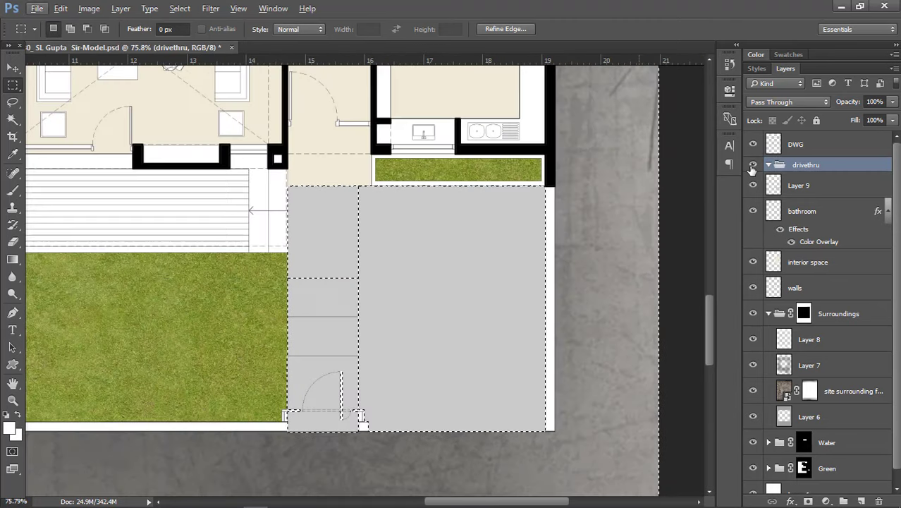
pyautogui.moveTo(822, 171); pyautogui.dragTo(808, 500)
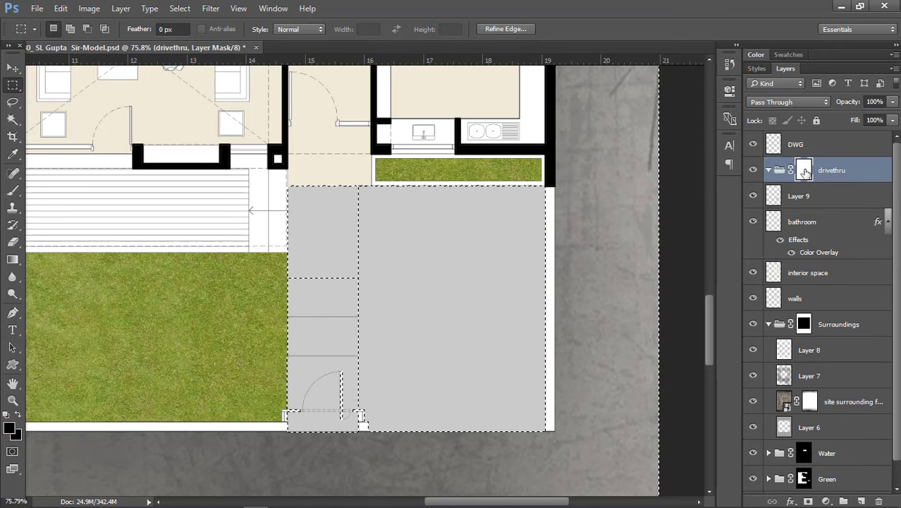
pyautogui.hotkey('alt', 'BackSpace')
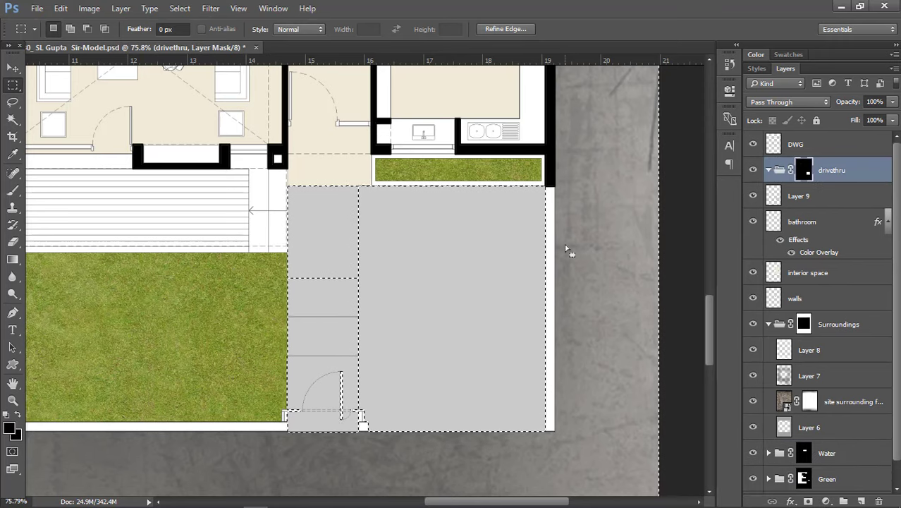
# Step: Clear the selection and move the grey fill layer, Layer 9, into the drivethru group
pyautogui.click(12, 102)
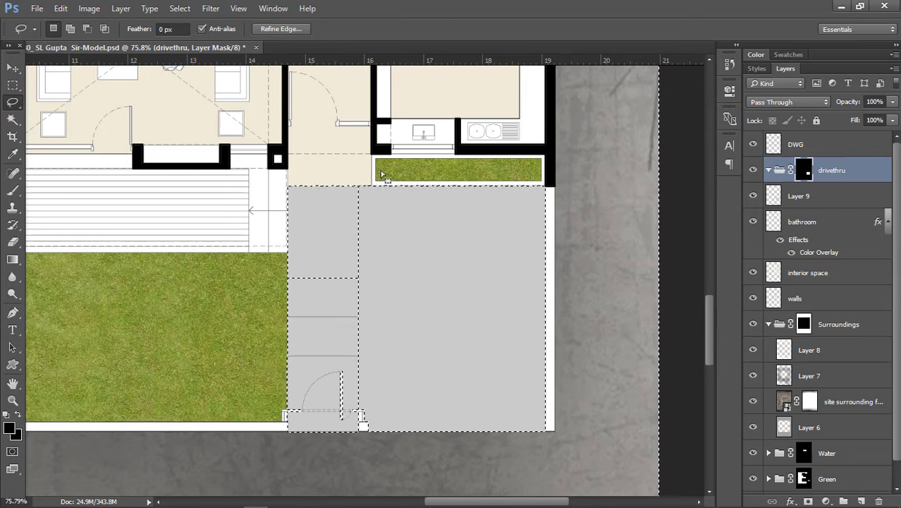
pyautogui.click(496, 276)
pyautogui.click(775, 201)
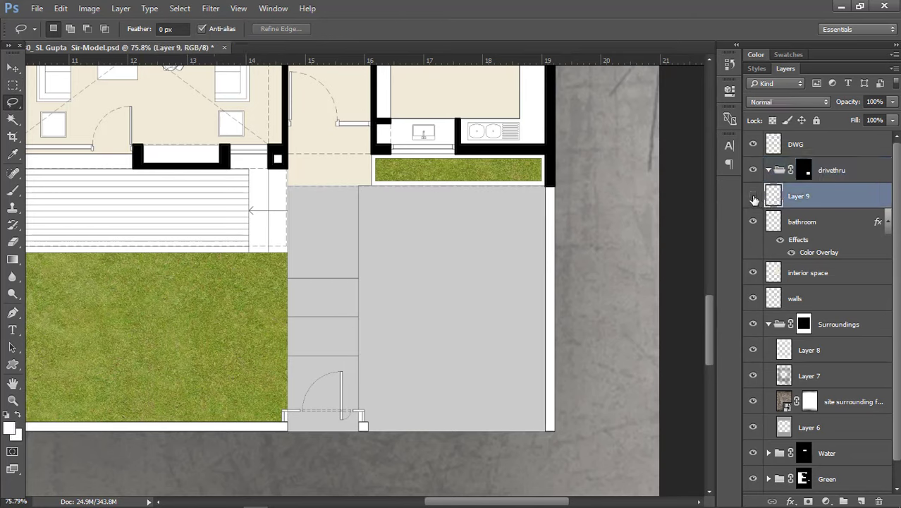
pyautogui.click(753, 197)
pyautogui.click(754, 197)
pyautogui.moveTo(842, 203); pyautogui.dragTo(823, 172)
pyautogui.press('v')
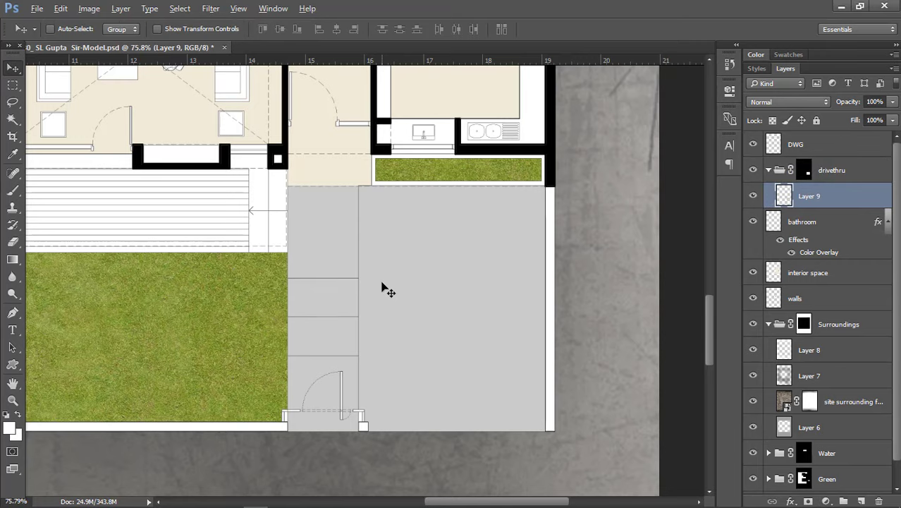
# Step: Place the "road 50 perc for pattern" image from File Explorer's For PS tut folder and scale it about 181% to cover the driveway
pyautogui.scroll(-2, 382, 287)
pyautogui.click(201, 497)
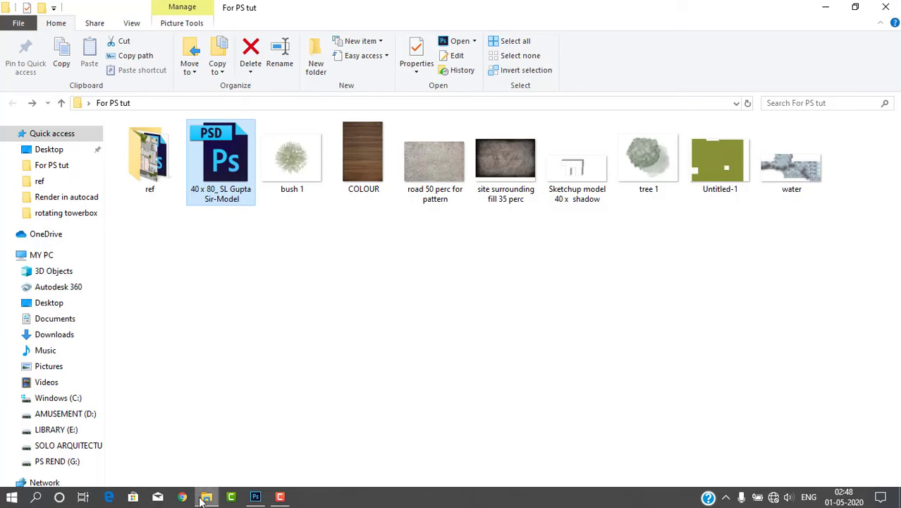
pyautogui.click(426, 176)
pyautogui.doubleClick(426, 177)
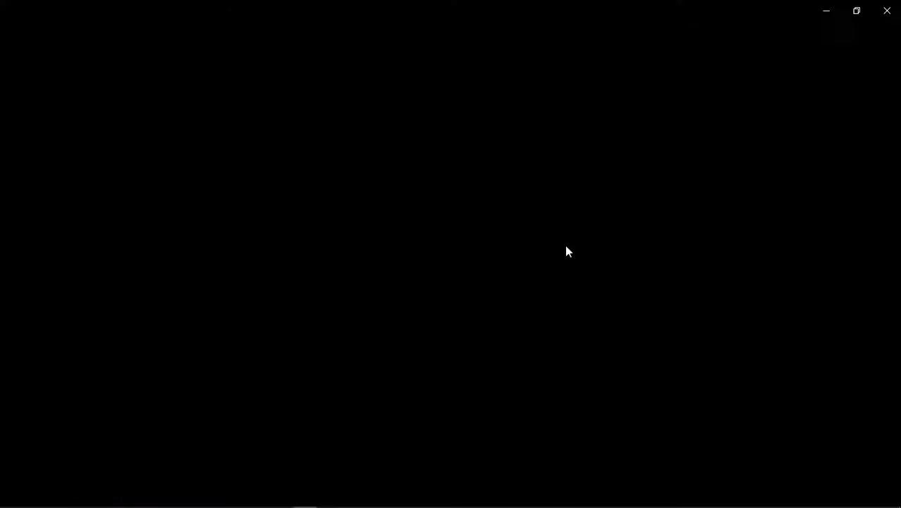
pyautogui.click(885, 9)
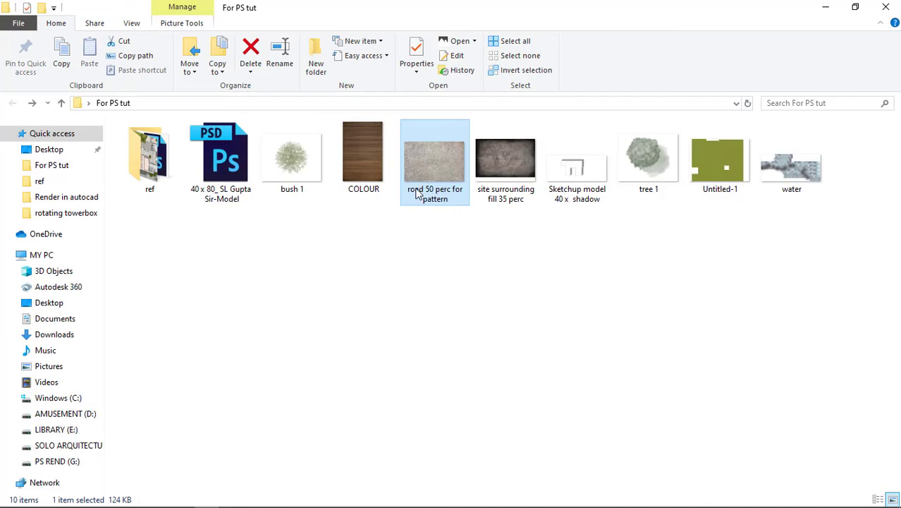
pyautogui.moveTo(417, 194); pyautogui.dragTo(390, 318)
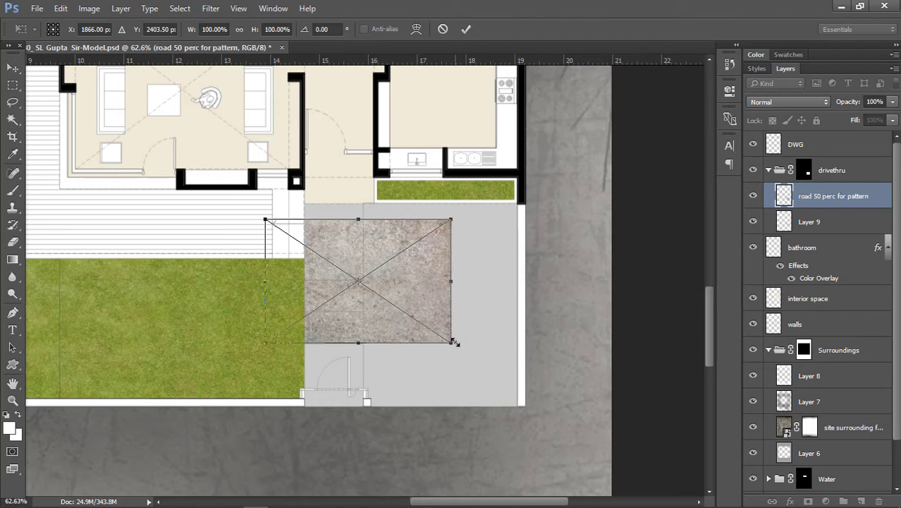
pyautogui.moveTo(447, 341); pyautogui.dragTo(514, 358)
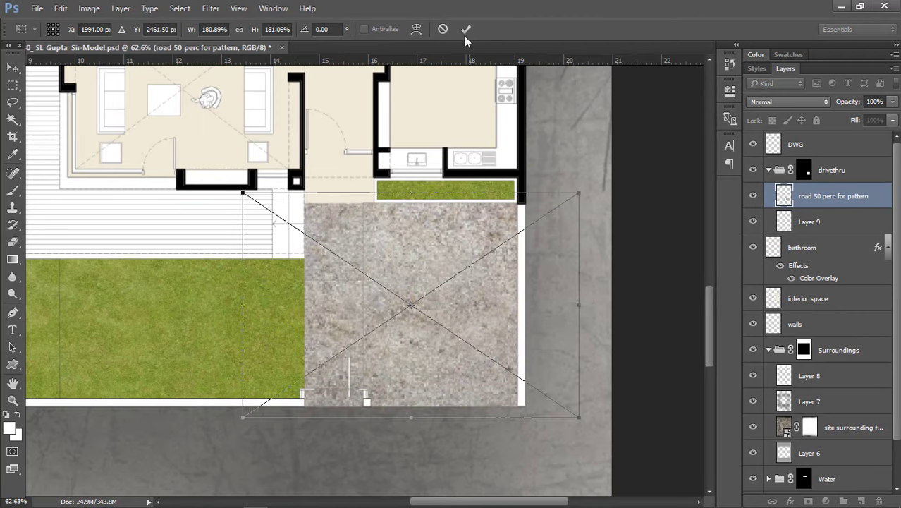
pyautogui.click(465, 30)
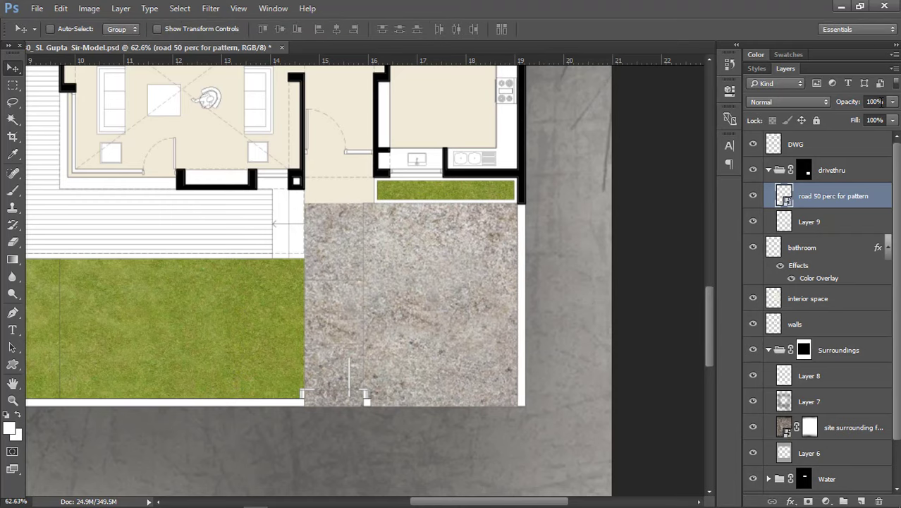
# Step: Try 20% opacity on the road texture layer and settle on 30%
pyautogui.write('20')
pyautogui.press('Return')
pyautogui.scroll(1, 397, 312)
pyautogui.scroll(4, 397, 312)
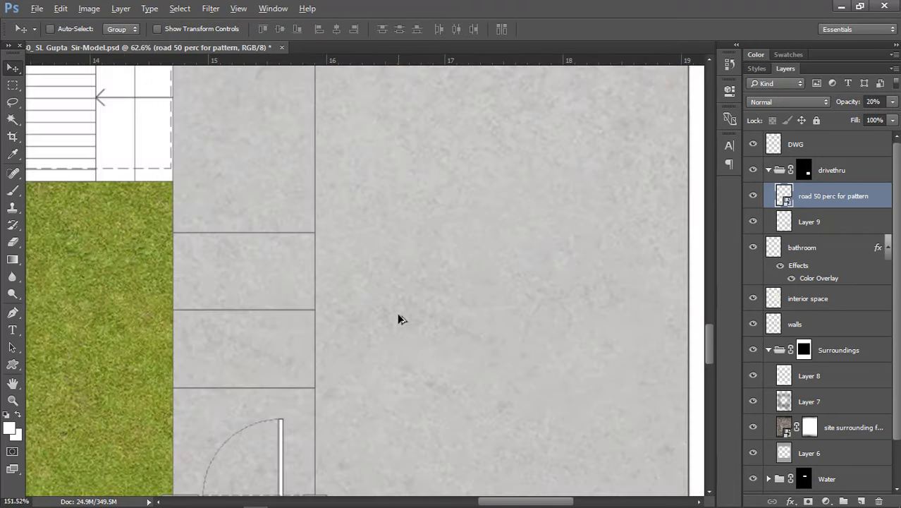
pyautogui.scroll(-2, 415, 307)
pyautogui.click(842, 104)
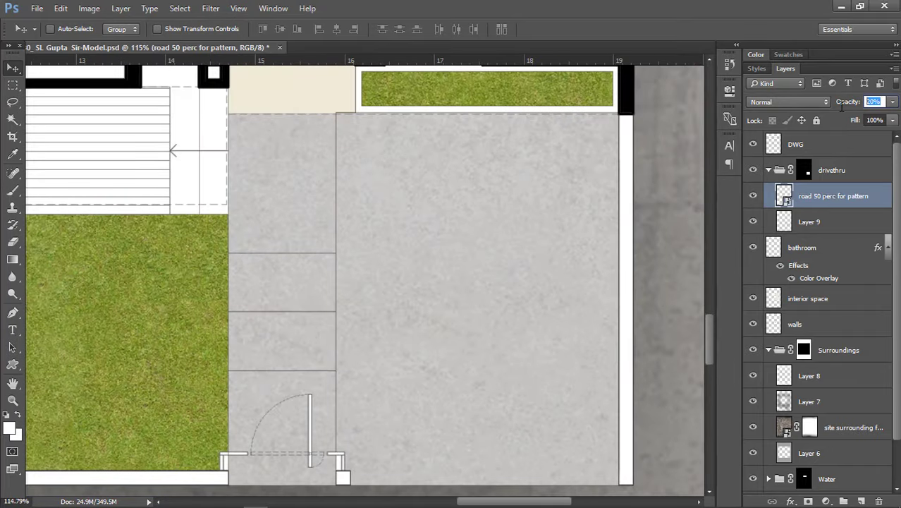
pyautogui.scroll(-3, 607, 233)
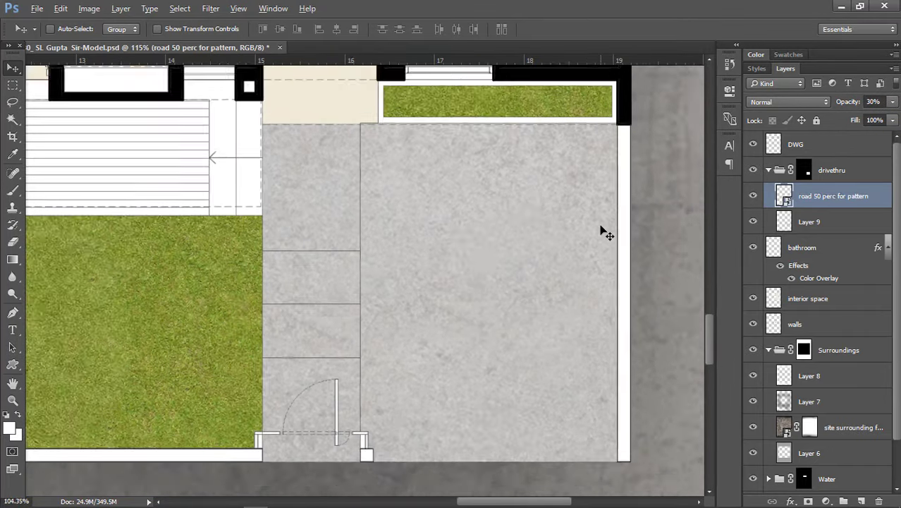
pyautogui.scroll(2, 539, 285)
pyautogui.scroll(-1, 419, 383)
# Step: Rasterize the road texture smart object so its pixels can be edited
pyautogui.press('e')
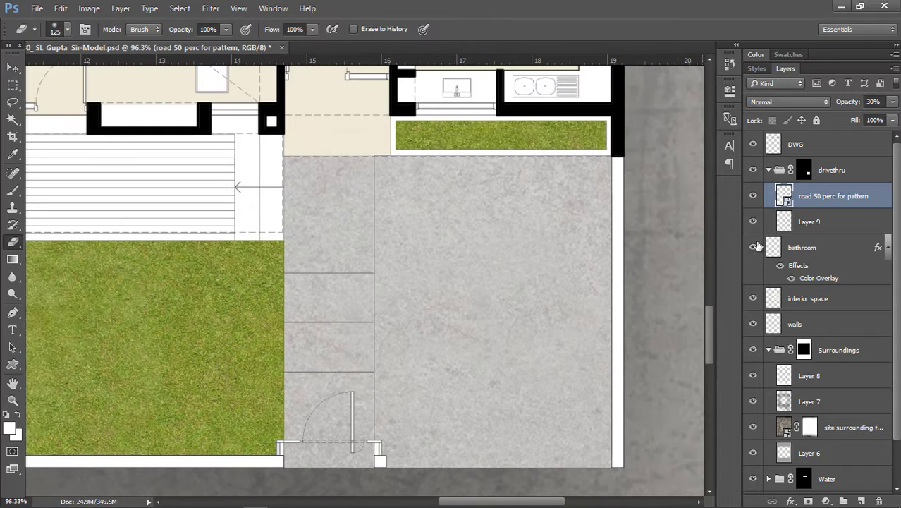
pyautogui.click(430, 219)
pyautogui.press('Escape')
pyautogui.click(413, 231)
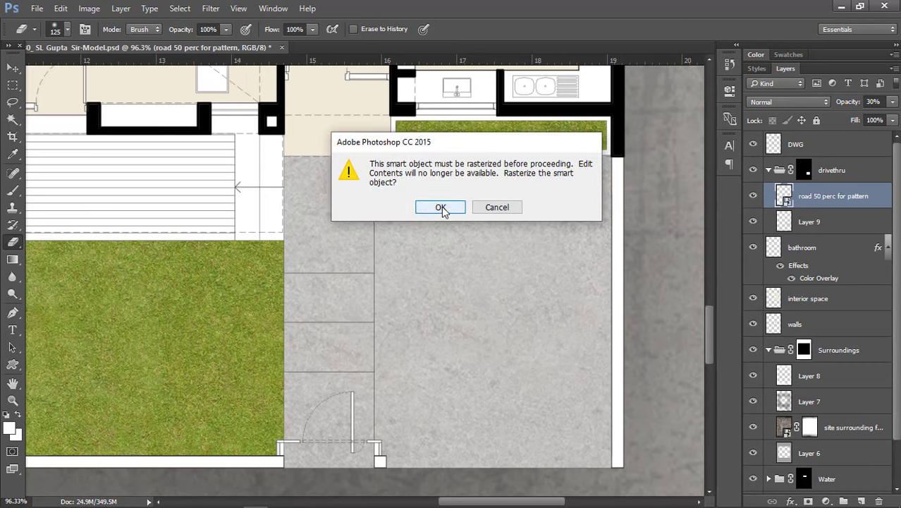
pyautogui.click(441, 208)
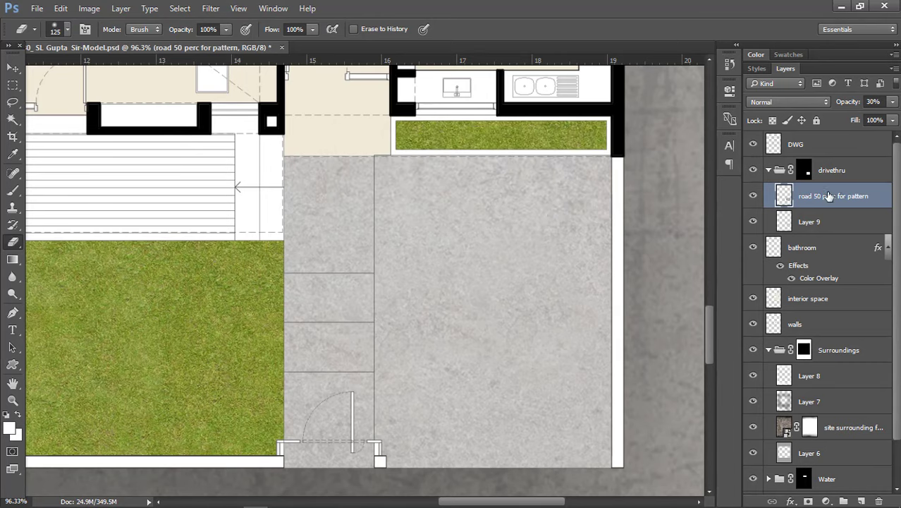
# Step: Select the wide parking area beside the entry path with a rectangular marquee and cut its road texture to a new layer
pyautogui.press('m')
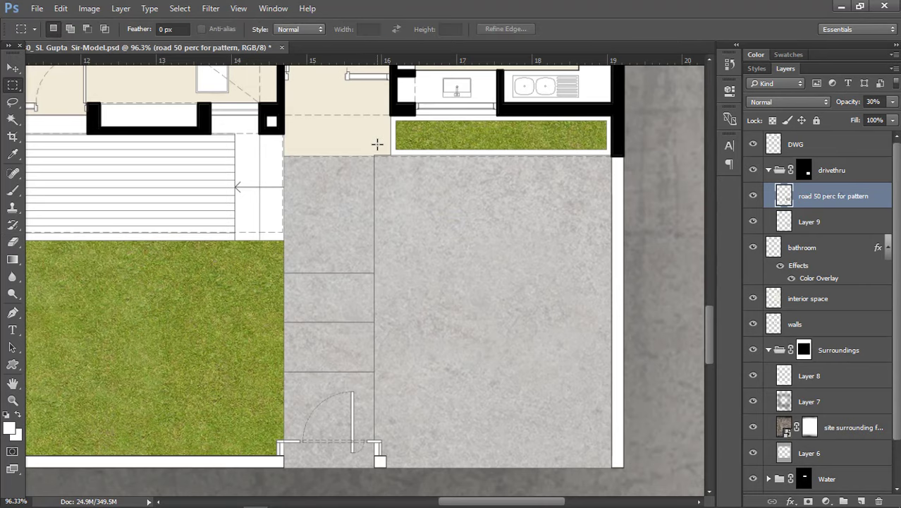
pyautogui.moveTo(374, 146); pyautogui.dragTo(651, 481)
pyautogui.rightClick(531, 274)
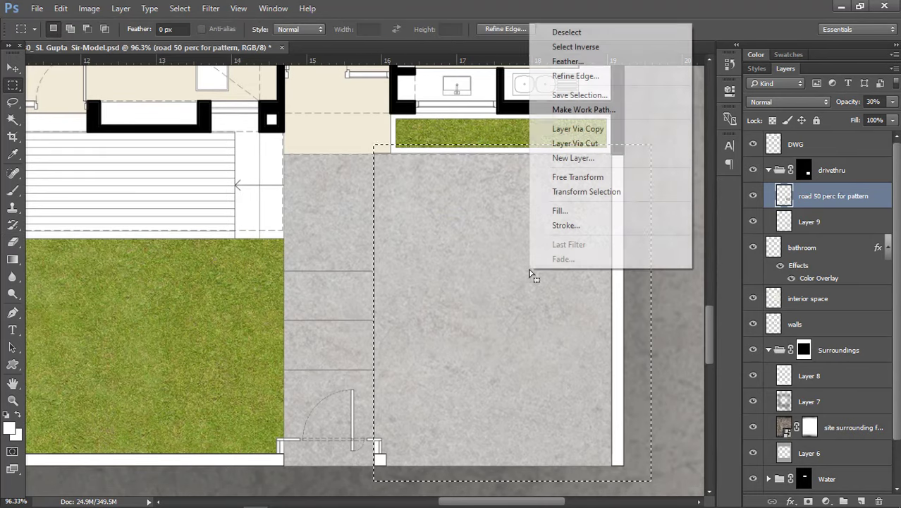
pyautogui.click(596, 144)
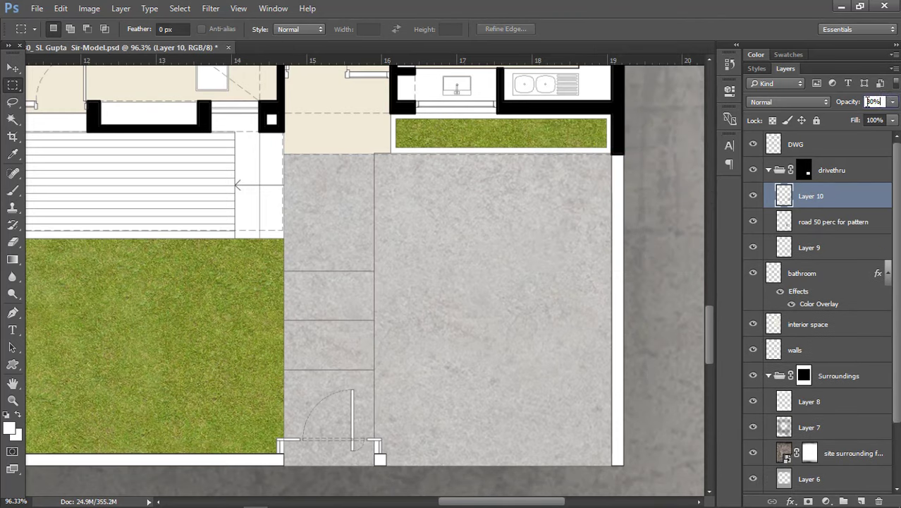
# Step: Set the opacity of the cut parking-area texture, Layer 10, to 20%
pyautogui.write('25')
pyautogui.press('BackSpace')
pyautogui.write('0')
pyautogui.write('v')
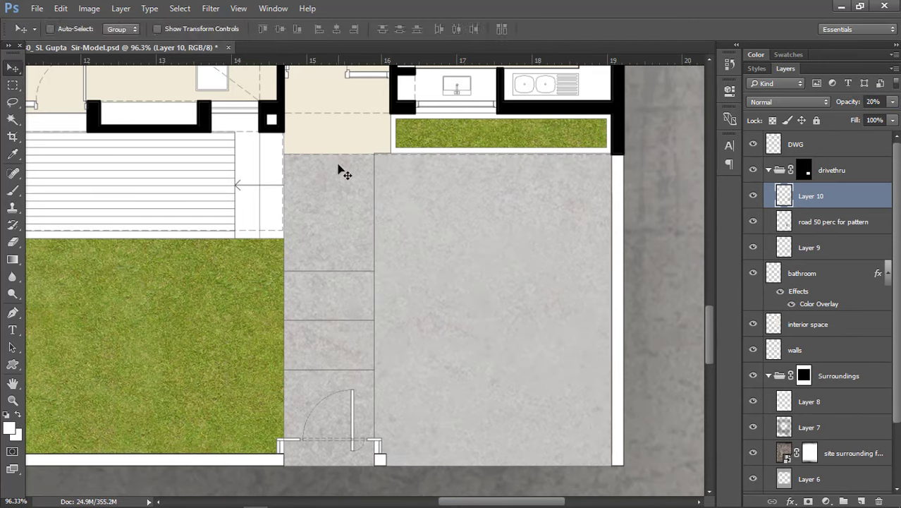
# Step: Set the opacity of the "road 50 perc for pattern" texture layer to 35%
pyautogui.rightClick(341, 180)
pyautogui.click(821, 224)
pyautogui.click(822, 227)
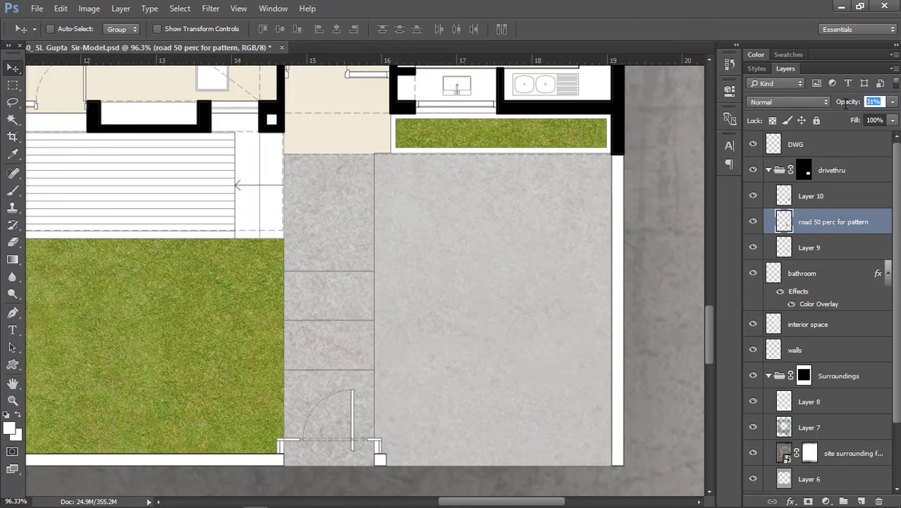
pyautogui.press('Return')
pyautogui.scroll(3, 397, 338)
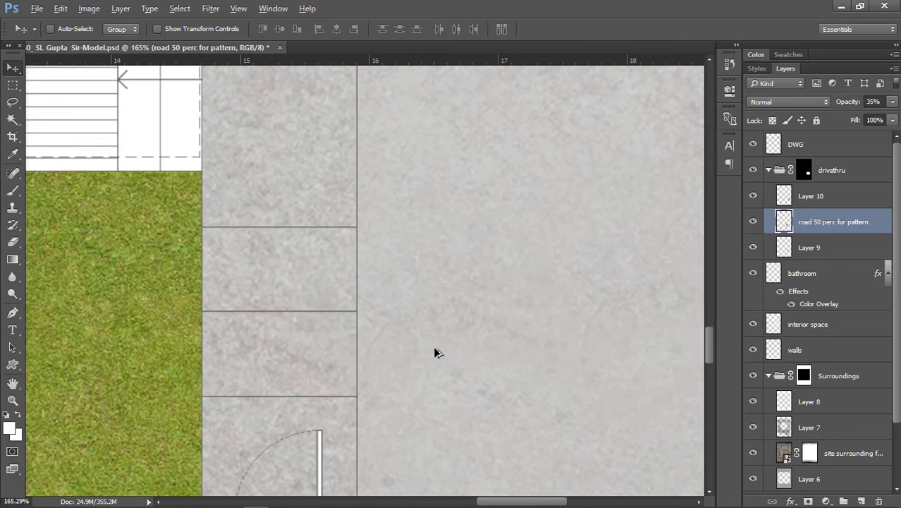
pyautogui.scroll(-3, 370, 358)
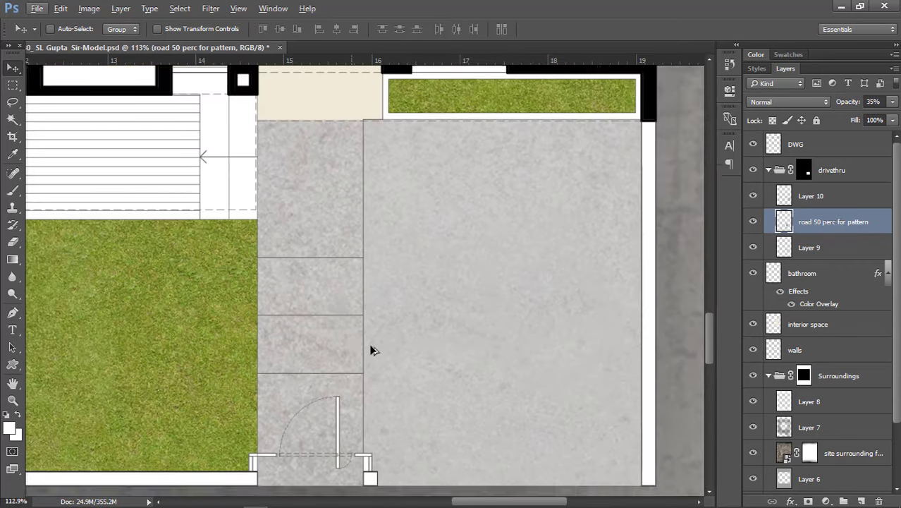
pyautogui.scroll(2, 374, 348)
# Step: With the DWG layer active, select the L-shaped deck around the living room using rectangular marquees
pyautogui.scroll(-5, 349, 283)
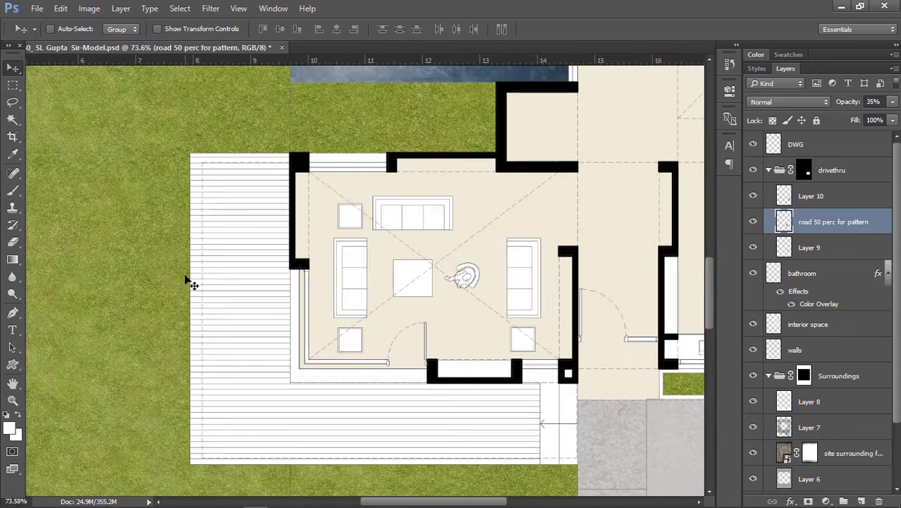
pyautogui.click(822, 146)
pyautogui.press('m')
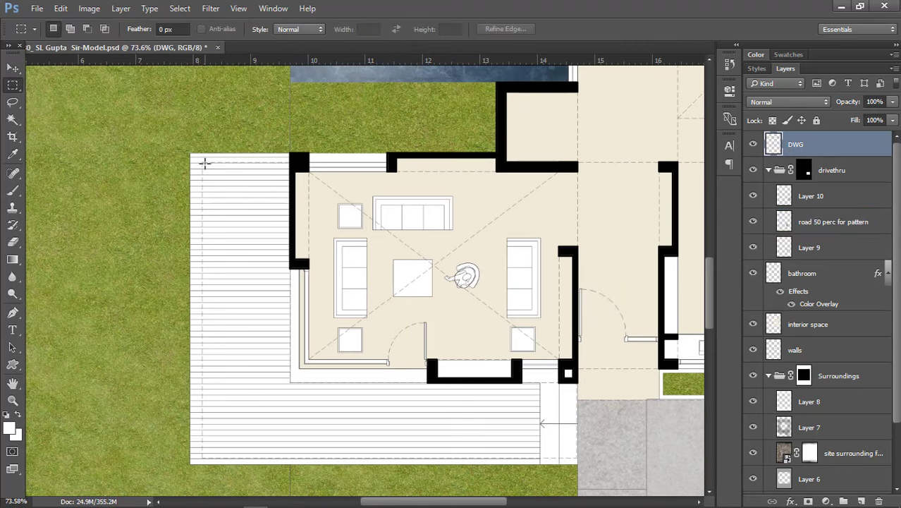
pyautogui.scroll(3, 193, 156)
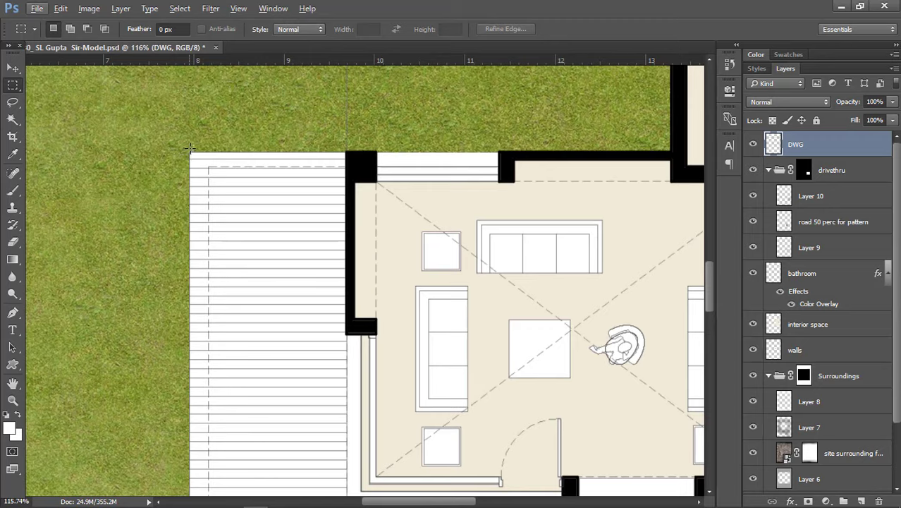
pyautogui.scroll(4, 190, 149)
pyautogui.moveTo(192, 154); pyautogui.dragTo(466, 336)
pyautogui.scroll(-3, 354, 309)
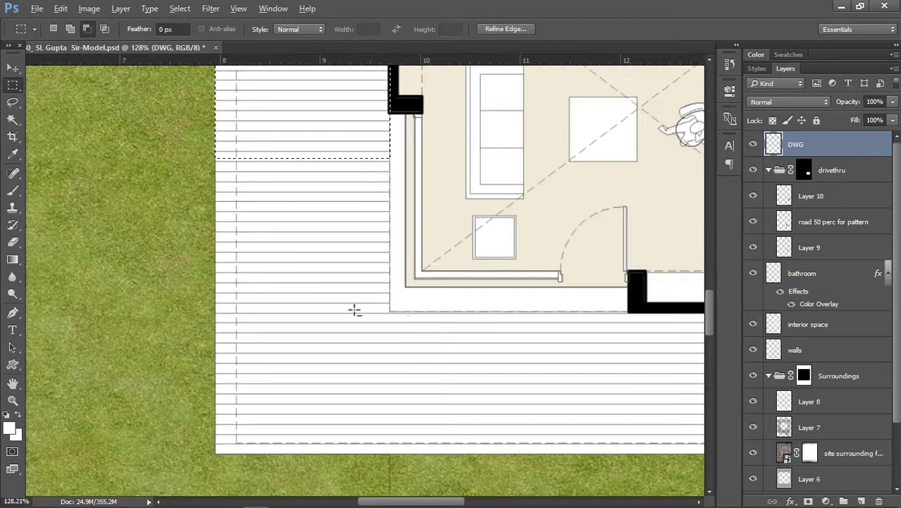
pyautogui.scroll(-4, 354, 305)
pyautogui.scroll(4, 682, 306)
pyautogui.moveTo(669, 302); pyautogui.dragTo(60, 445)
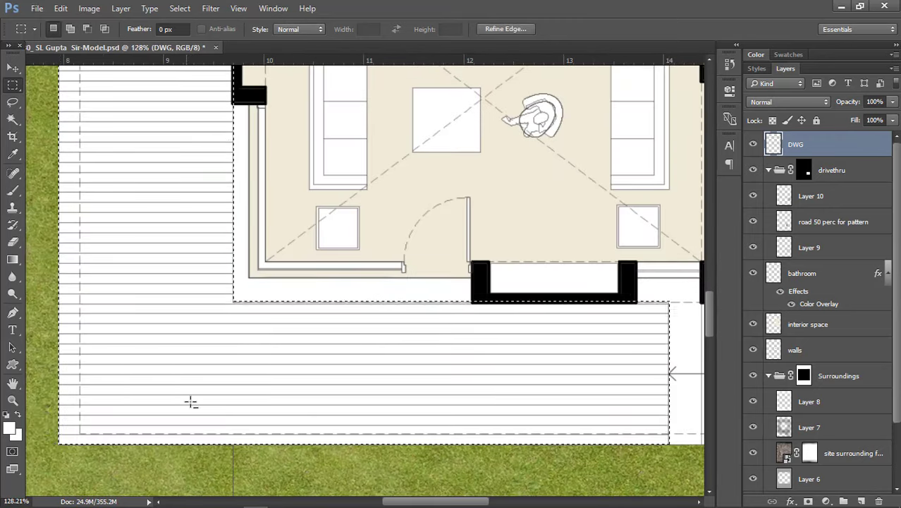
# Step: Add the L-shaped deck wrapping the bedroom and its bathroom to the marquee selection
pyautogui.scroll(-6, 191, 402)
pyautogui.scroll(6, 250, 168)
pyautogui.scroll(2, 133, 160)
pyautogui.moveTo(130, 156); pyautogui.dragTo(640, 343)
pyautogui.scroll(-6, 420, 153)
pyautogui.scroll(5, 361, 297)
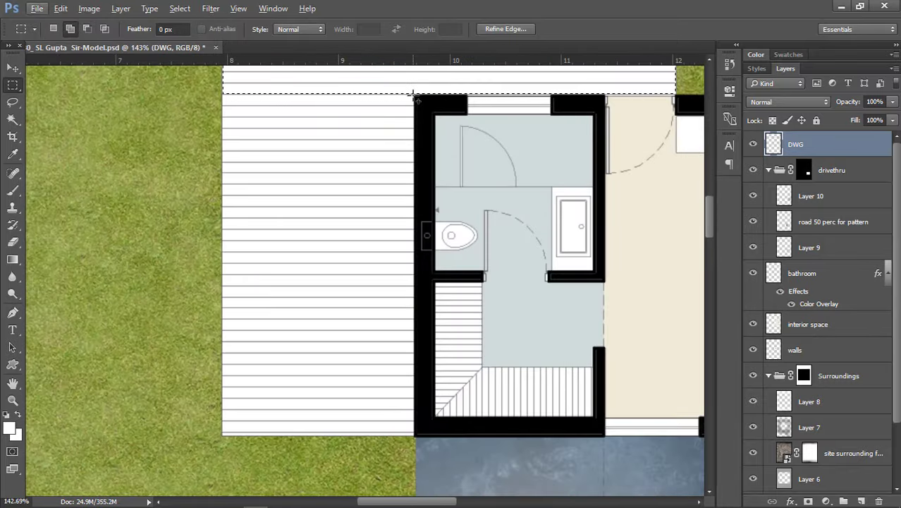
pyautogui.moveTo(414, 95); pyautogui.dragTo(223, 436)
pyautogui.scroll(-6, 273, 292)
# Step: Add the narrow deck strip between the upper lawn and the seating area to the marquee selection
pyautogui.scroll(3, 594, 134)
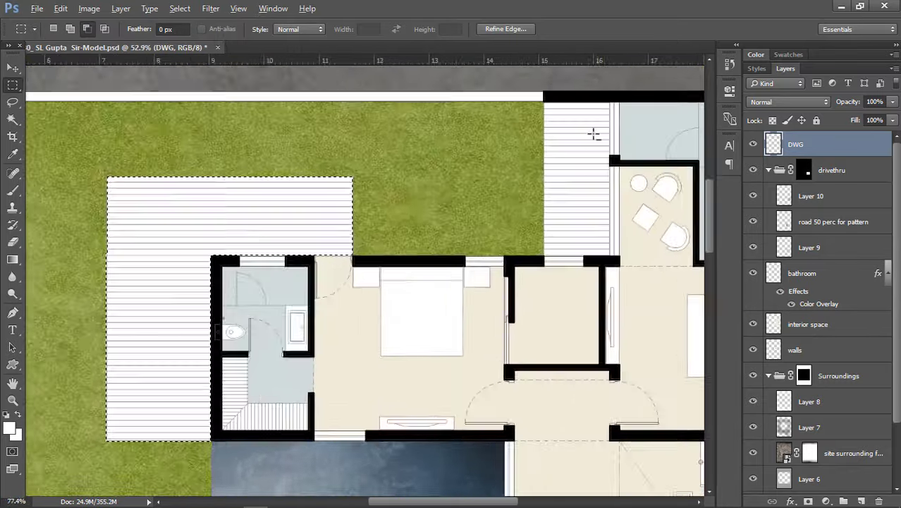
pyautogui.scroll(5, 595, 132)
pyautogui.moveTo(474, 89); pyautogui.dragTo(612, 414)
pyautogui.scroll(-4, 555, 359)
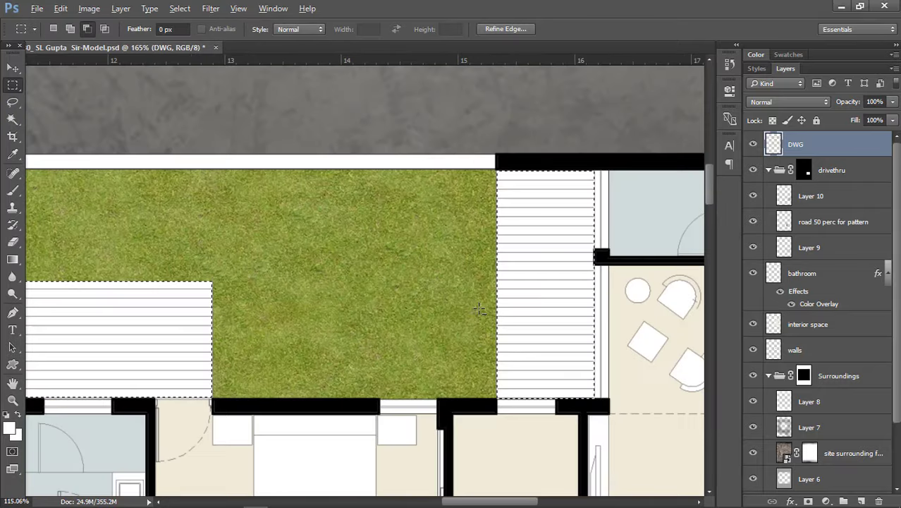
pyautogui.scroll(-5, 479, 309)
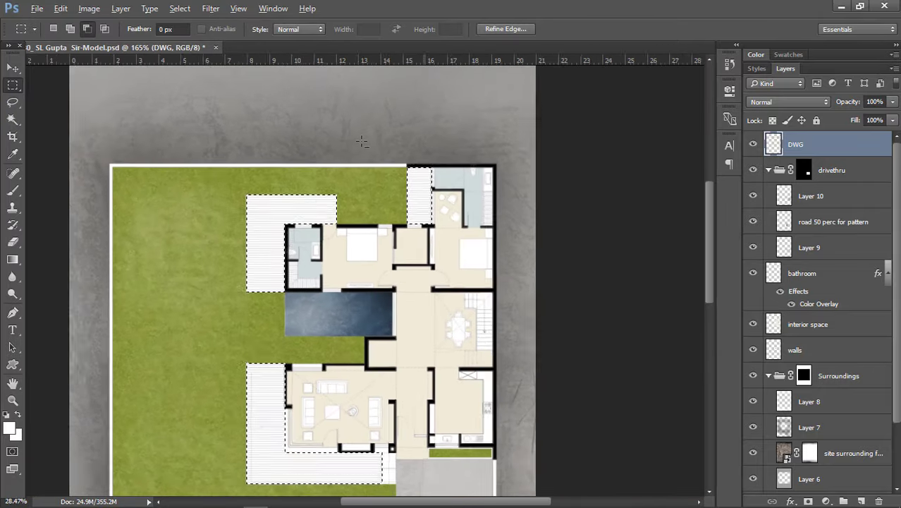
pyautogui.scroll(-2, 361, 141)
pyautogui.scroll(3, 191, 432)
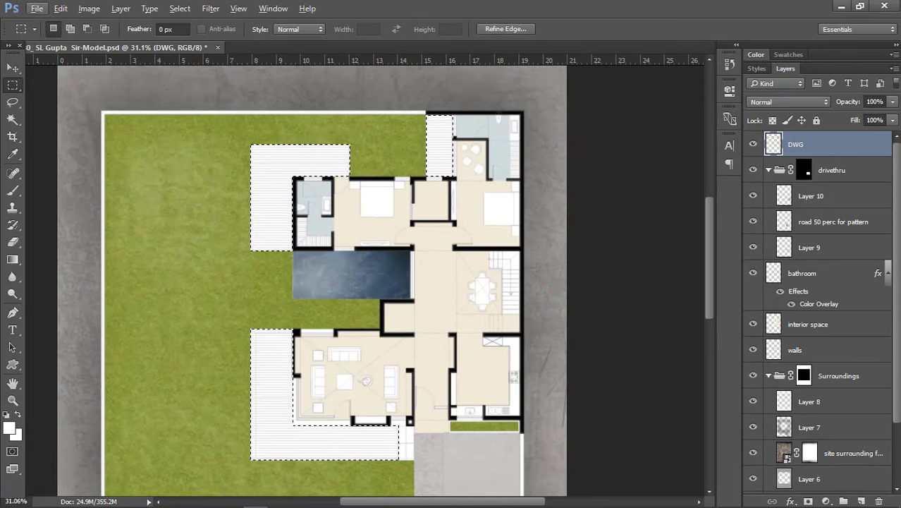
# Step: Create a new layer below DWG and fill the selected decks with a light tan colour at 100% opacity
pyautogui.click(862, 500)
pyautogui.moveTo(833, 148); pyautogui.dragTo(833, 161)
pyautogui.hotkey('shift', 'F5')
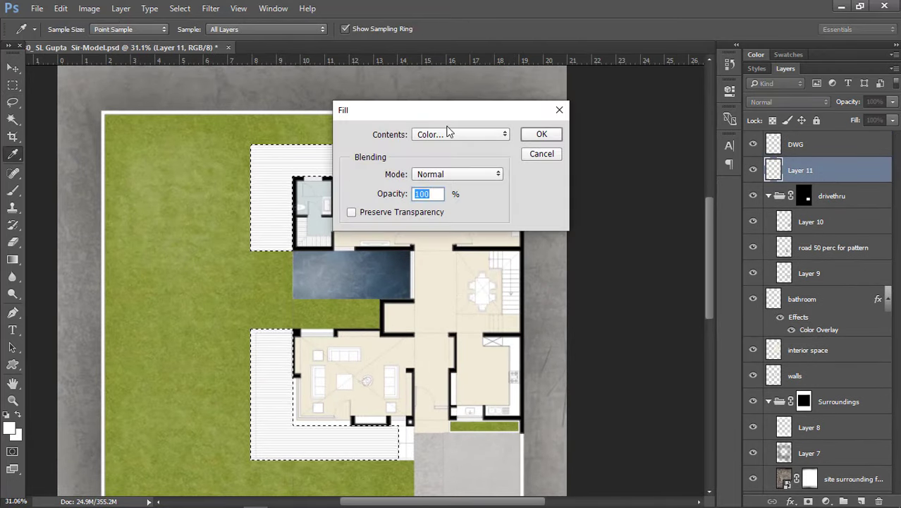
pyautogui.click(459, 134)
pyautogui.click(504, 154)
pyautogui.moveTo(555, 246); pyautogui.dragTo(558, 229)
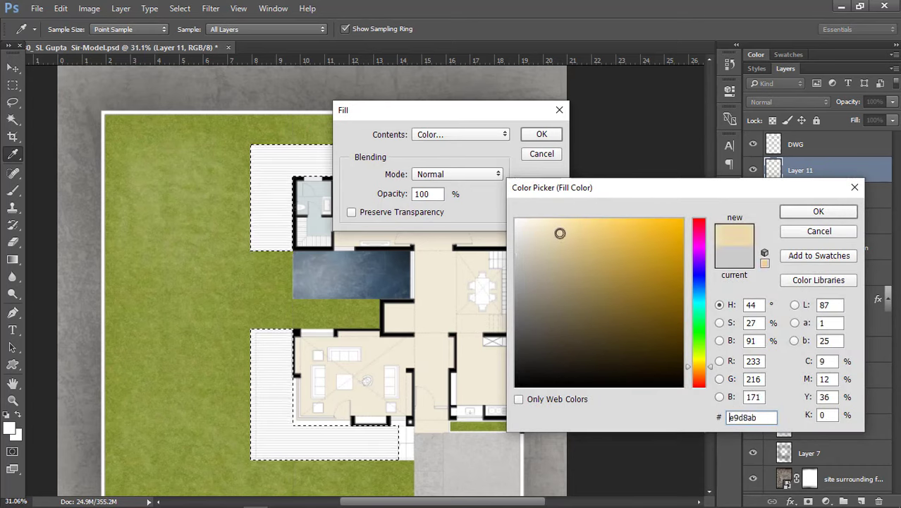
pyautogui.moveTo(560, 233)
pyautogui.mouseDown()
pyautogui.moveTo(559, 241)
pyautogui.moveTo(572, 235)
pyautogui.moveTo(568, 243)
pyautogui.moveTo(563, 230)
pyautogui.mouseUp()
pyautogui.click(791, 213)
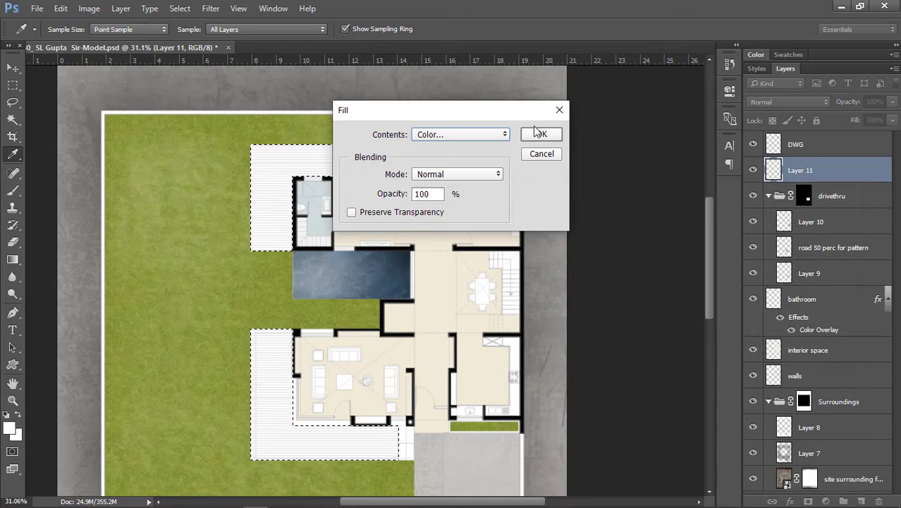
pyautogui.click(541, 134)
# Step: Create a layer group named Deck and move the tan fill, Layer 11, into it
pyautogui.click(843, 501)
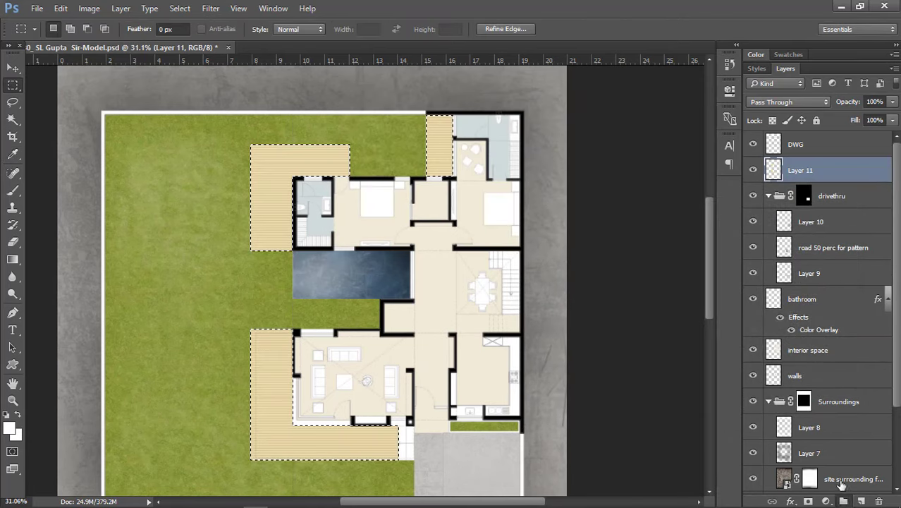
pyautogui.doubleClick(804, 165)
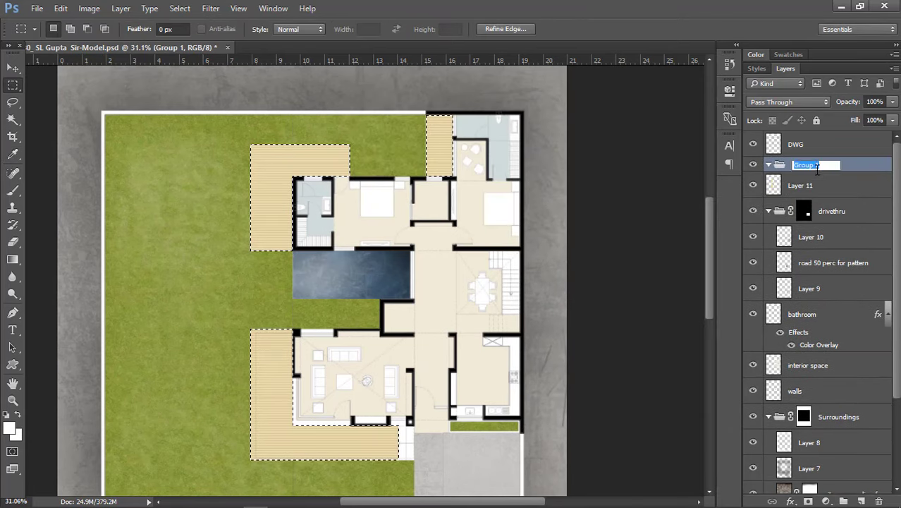
pyautogui.write('Deck')
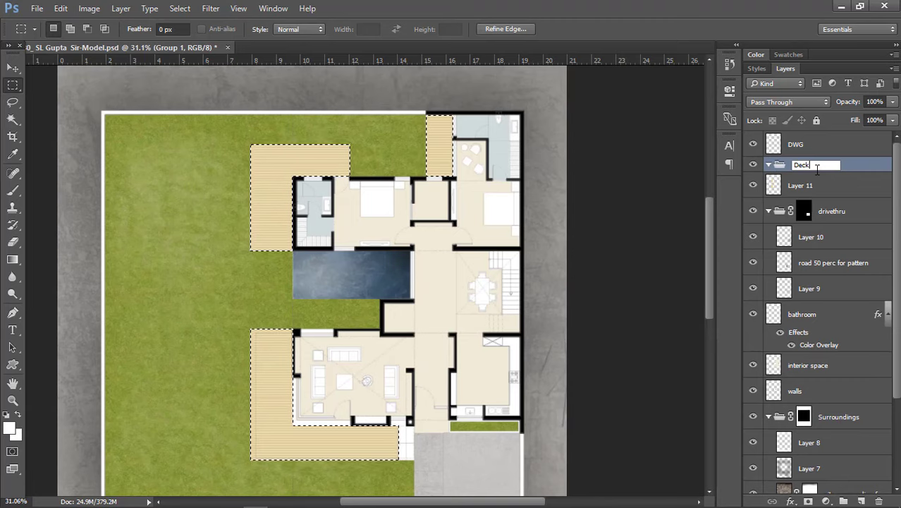
pyautogui.press('Return')
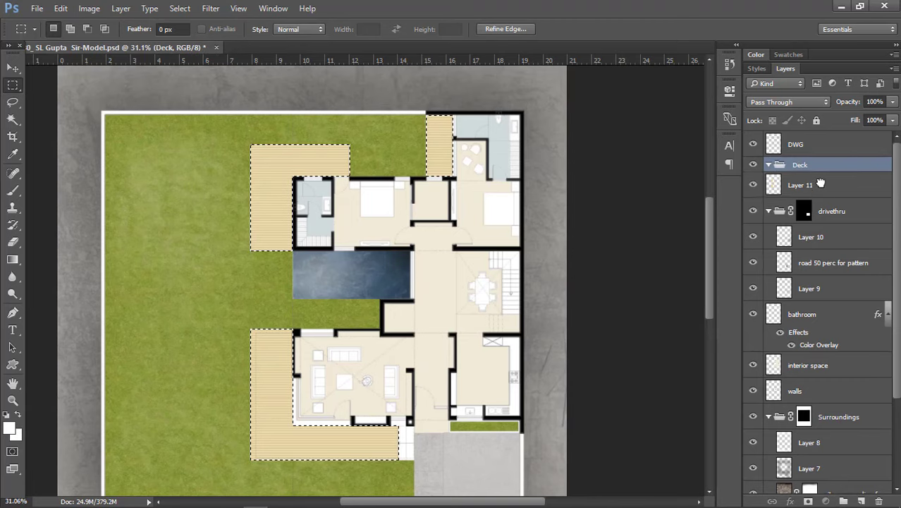
pyautogui.click(820, 182)
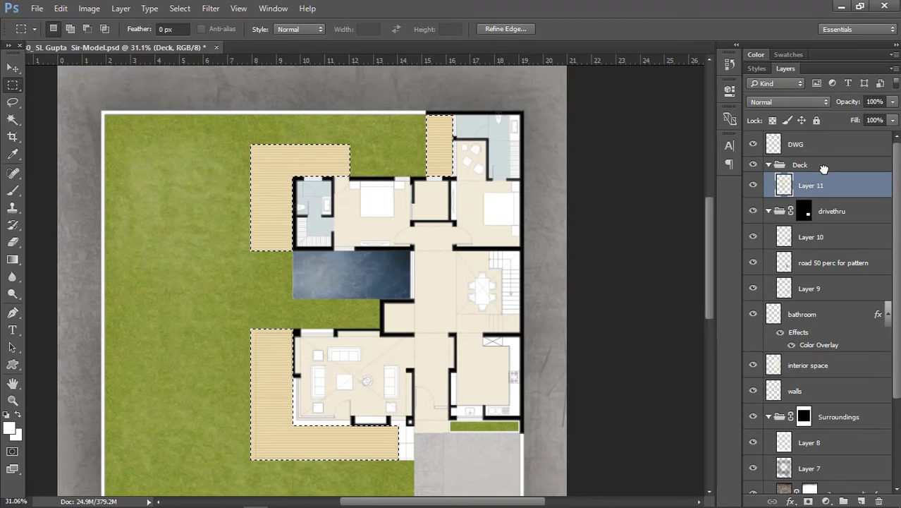
# Step: Collapse the drivethru and Surroundings groups and save the document
pyautogui.click(770, 212)
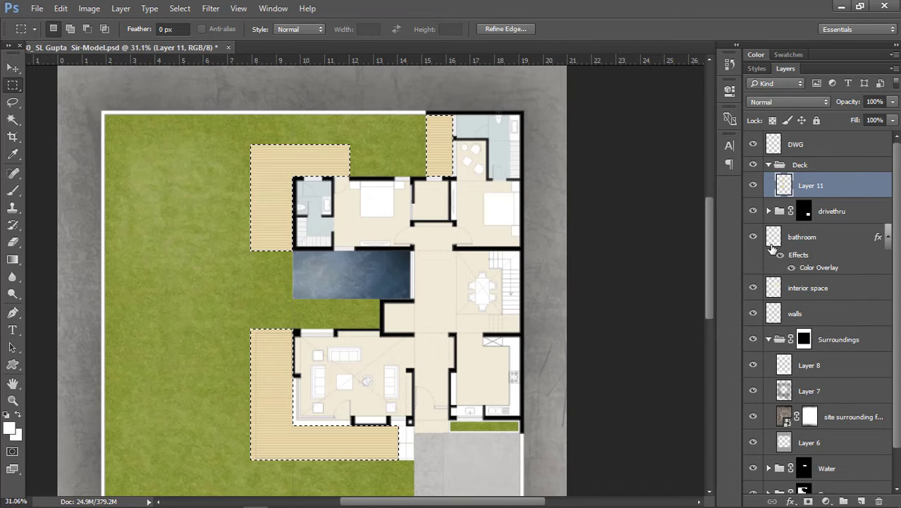
pyautogui.click(770, 341)
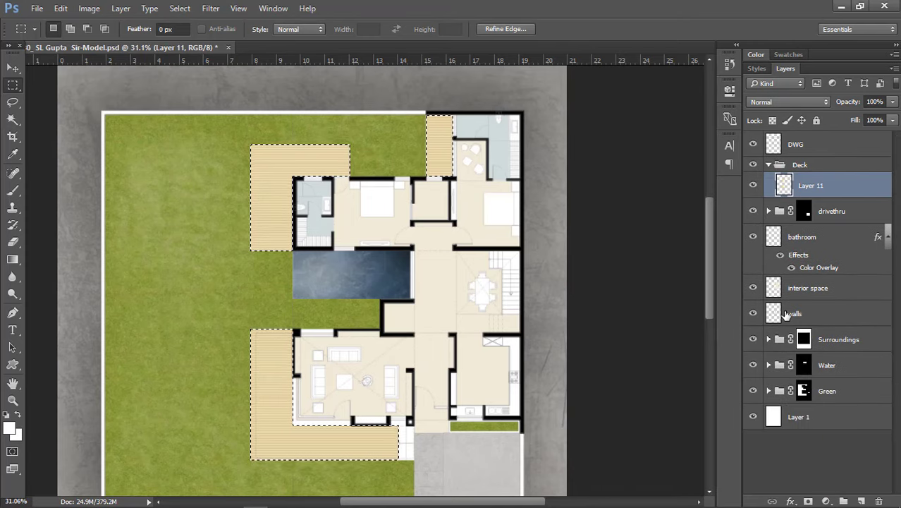
pyautogui.click(817, 165)
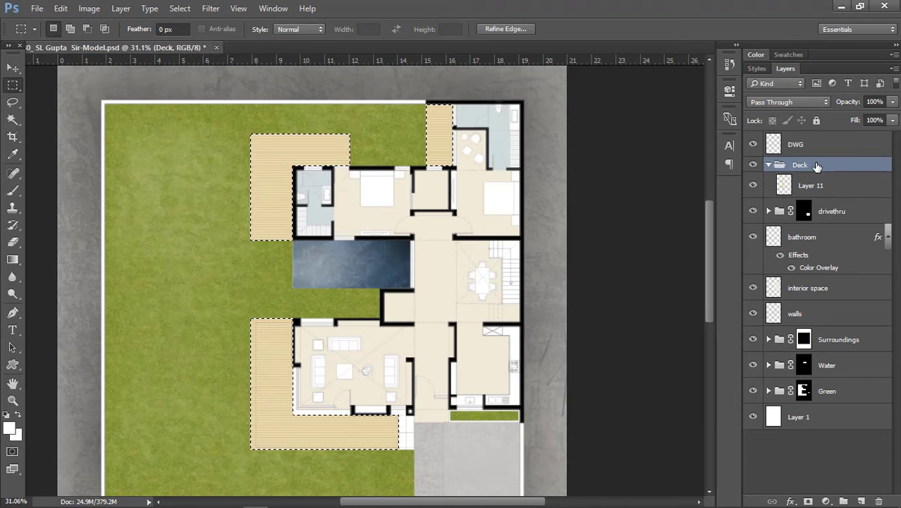
pyautogui.hotkey('ctrl', 's')
# Step: Deselect the deck areas on Layer 11
pyautogui.click(842, 186)
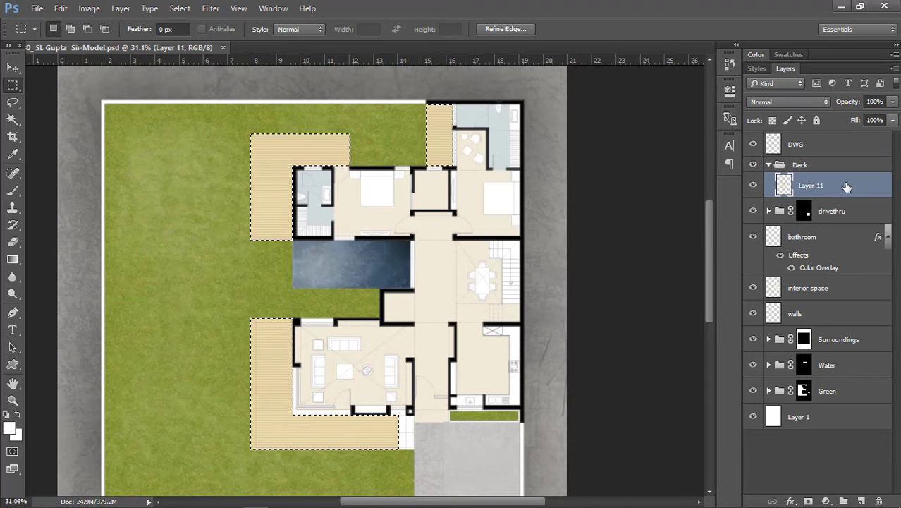
pyautogui.click(13, 102)
pyautogui.click(175, 386)
pyautogui.moveTo(210, 497)
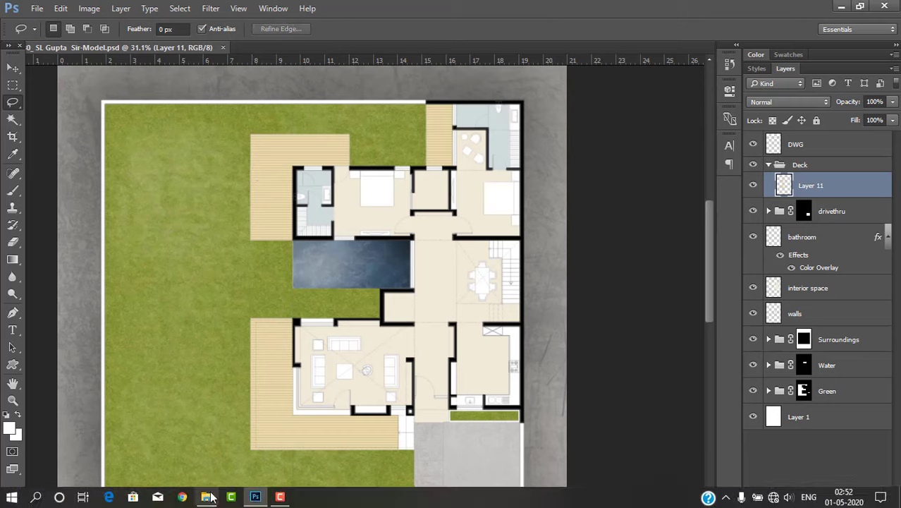
pyautogui.click(814, 166)
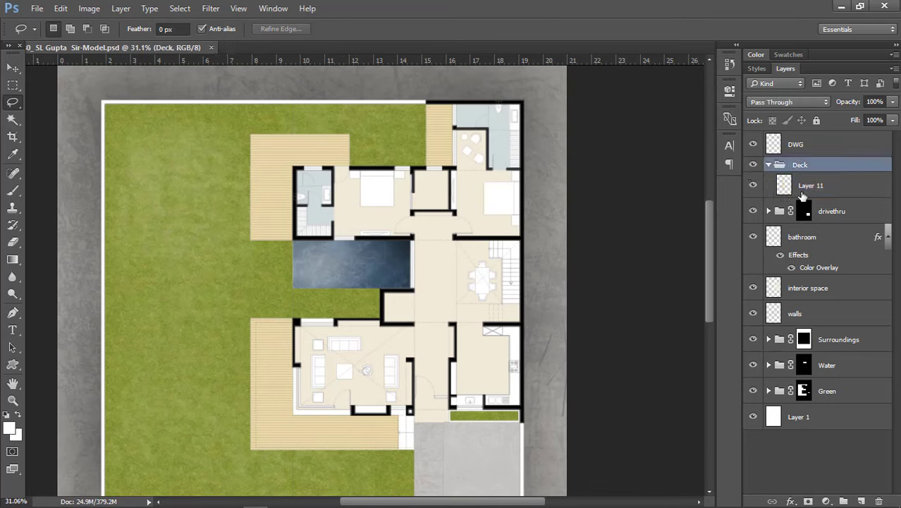
# Step: Select the empty area around the decks on Layer 11 with the Magic Wand and black it out in a new Deck group mask
pyautogui.click(801, 189)
pyautogui.press('w')
pyautogui.click(365, 171)
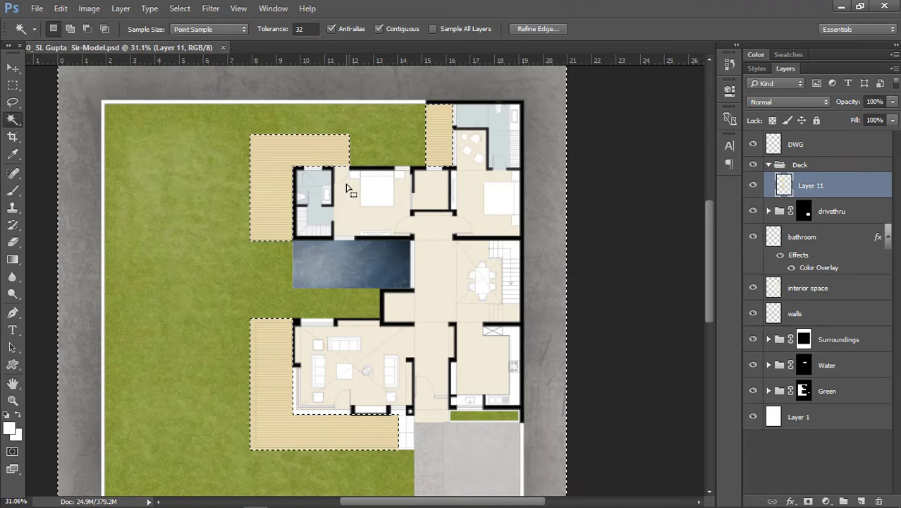
pyautogui.click(810, 166)
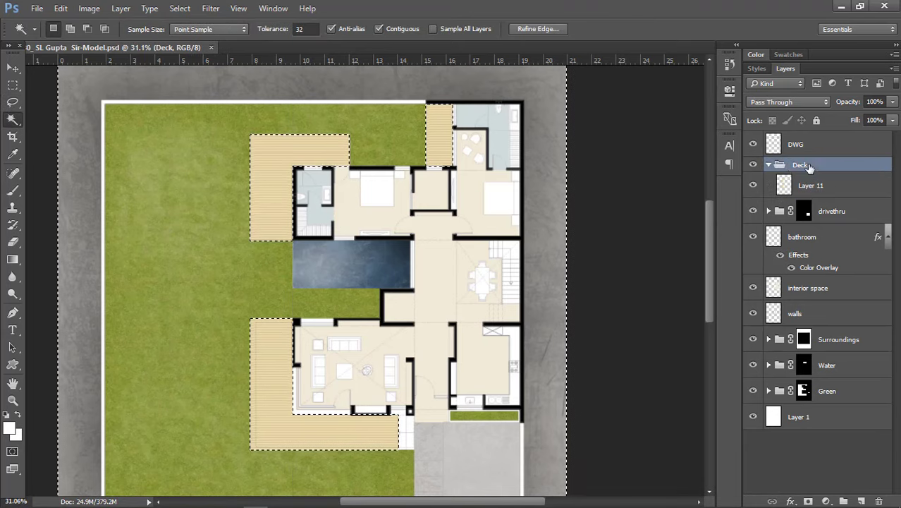
pyautogui.moveTo(805, 168); pyautogui.dragTo(809, 500)
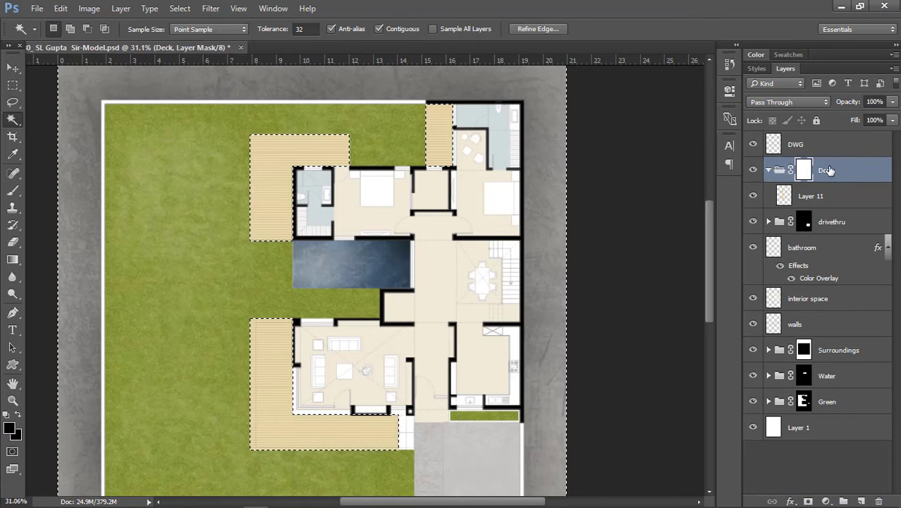
pyautogui.hotkey('alt', 'BackSpace')
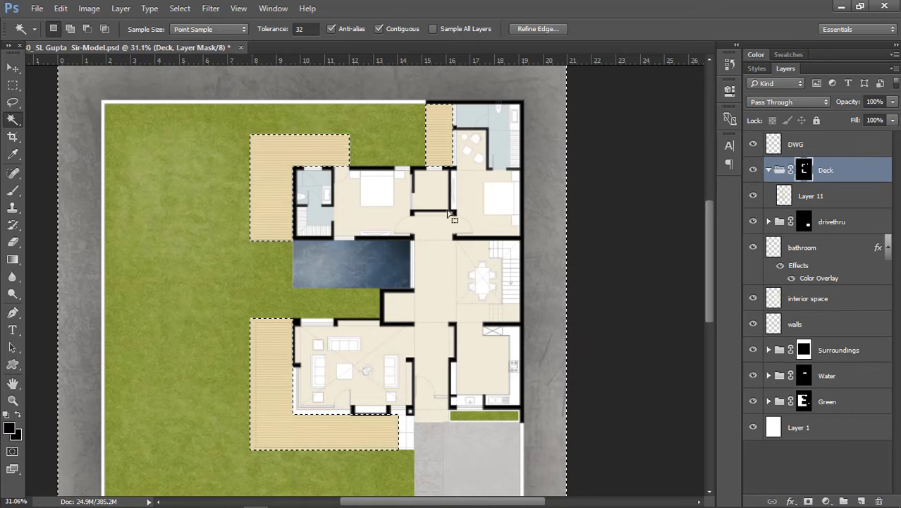
# Step: Select Layer 11 inside the Deck group and clear the selection around the decks
pyautogui.hotkey('alt', '[')
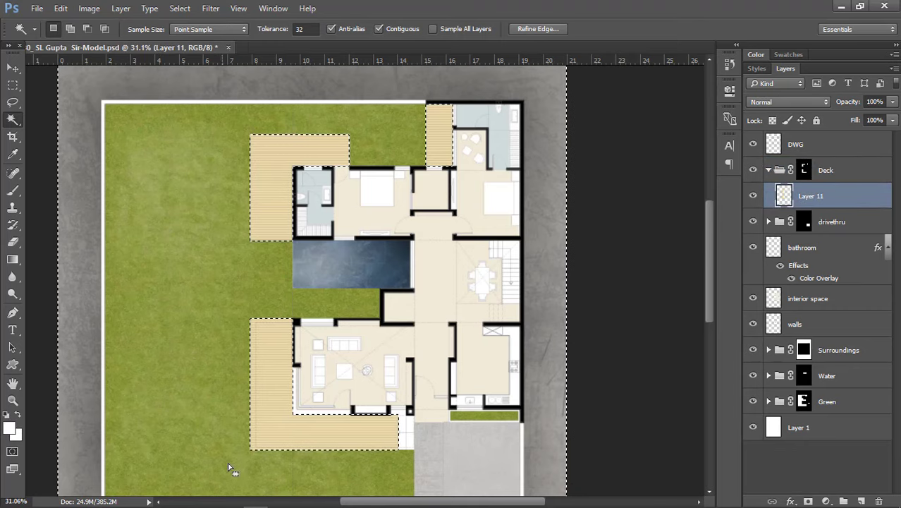
pyautogui.click(13, 103)
pyautogui.click(214, 198)
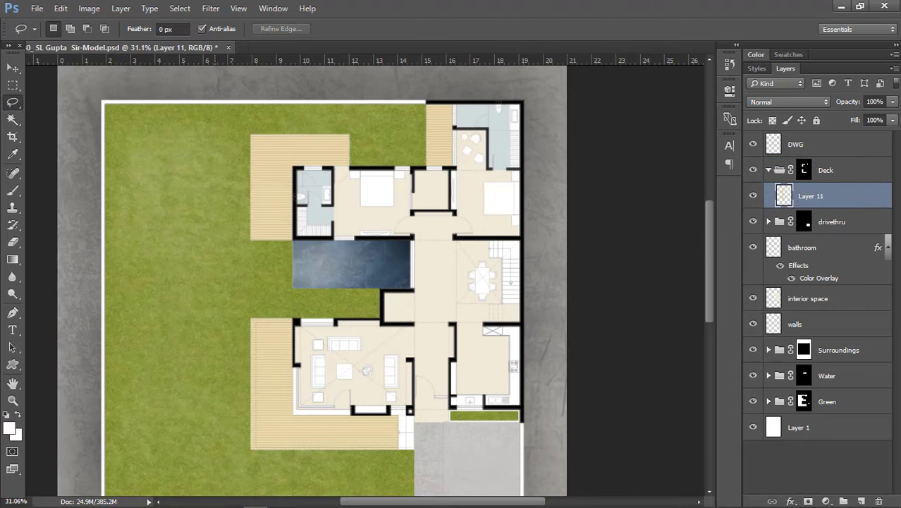
# Step: Preview the COLOUR wood image from the For PS tut folder and place it into the floor plan above Layer 11
pyautogui.click(210, 496)
pyautogui.click(375, 162)
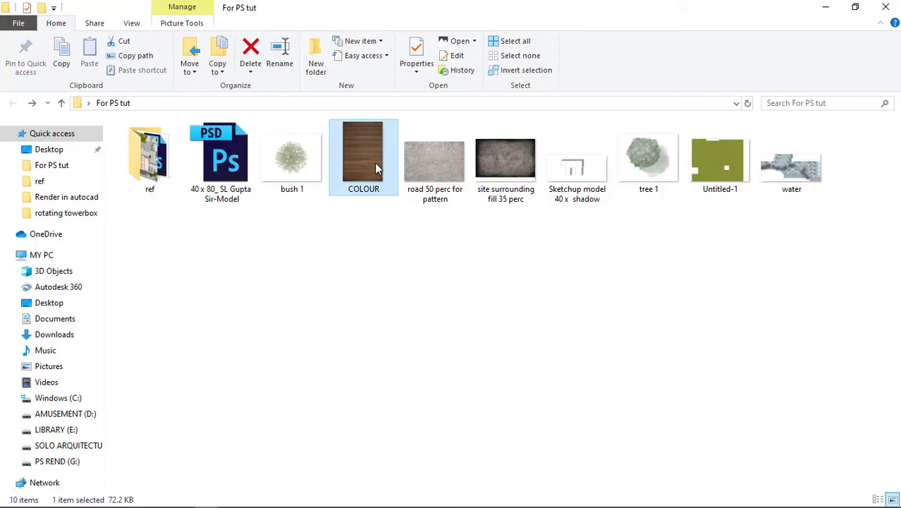
pyautogui.doubleClick(374, 162)
pyautogui.click(885, 10)
pyautogui.moveTo(337, 174); pyautogui.dragTo(321, 377)
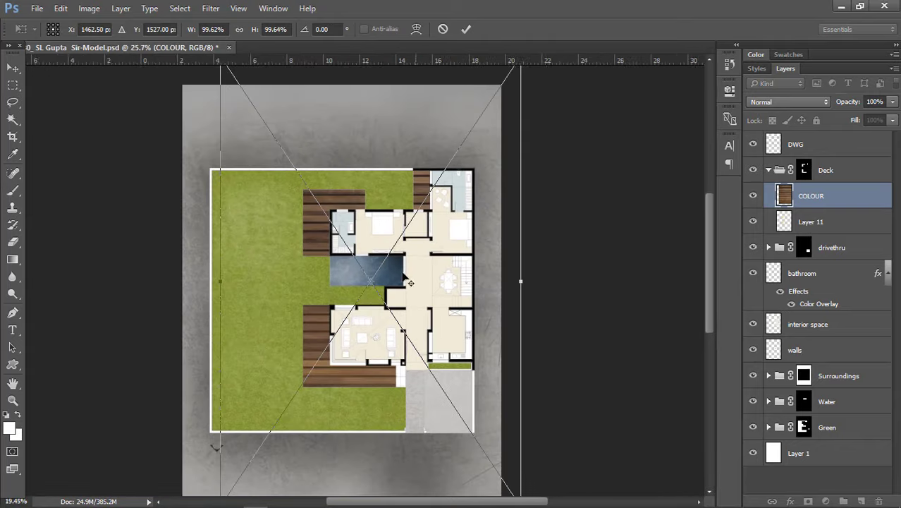
# Step: Scale the placed COLOUR wood texture proportionally to 68% about its centre and apply the placement
pyautogui.scroll(-3, 490, 235)
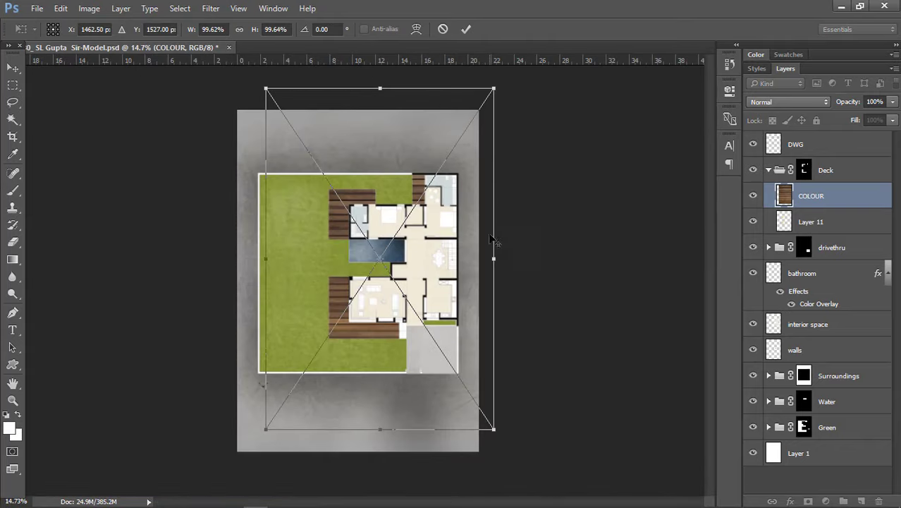
pyautogui.moveTo(492, 89); pyautogui.dragTo(458, 142)
pyautogui.scroll(3, 403, 233)
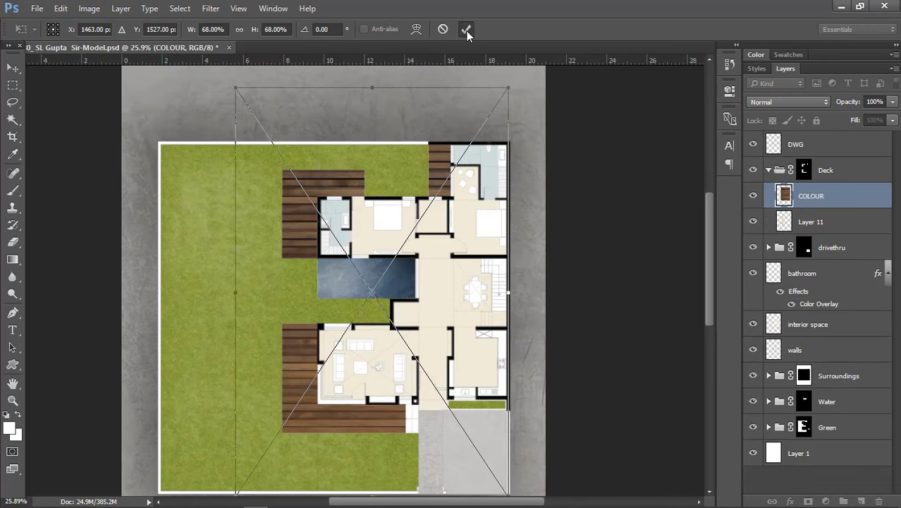
pyautogui.click(466, 30)
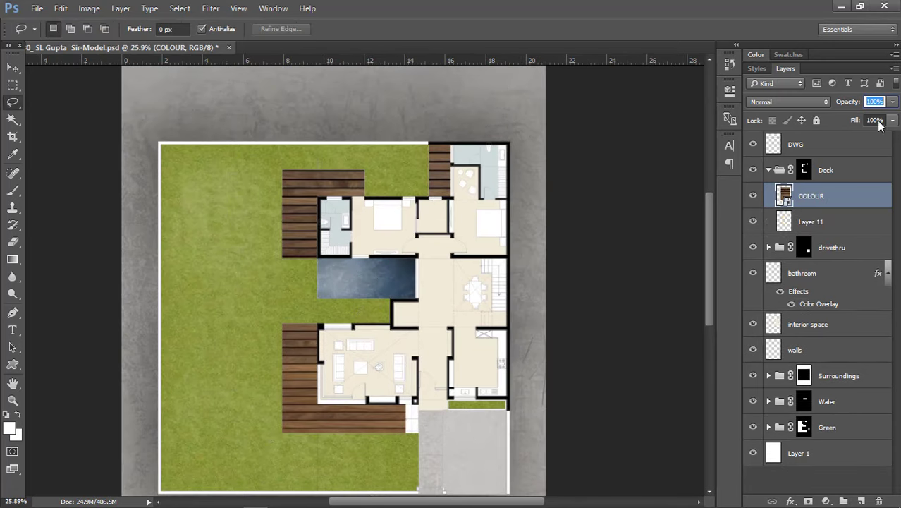
# Step: Try the COLOUR layer at 20% opacity, and settle on an opacity of 40%
pyautogui.write('20')
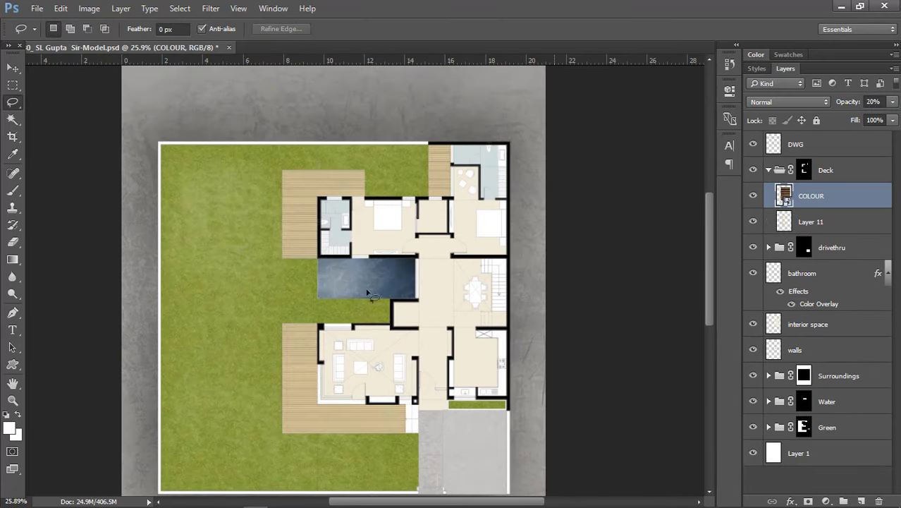
pyautogui.scroll(3, 318, 197)
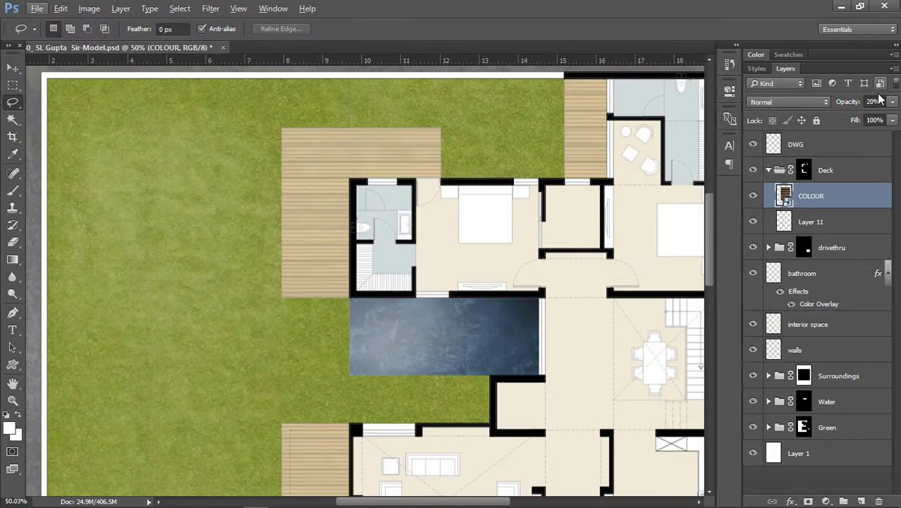
pyautogui.write('40')
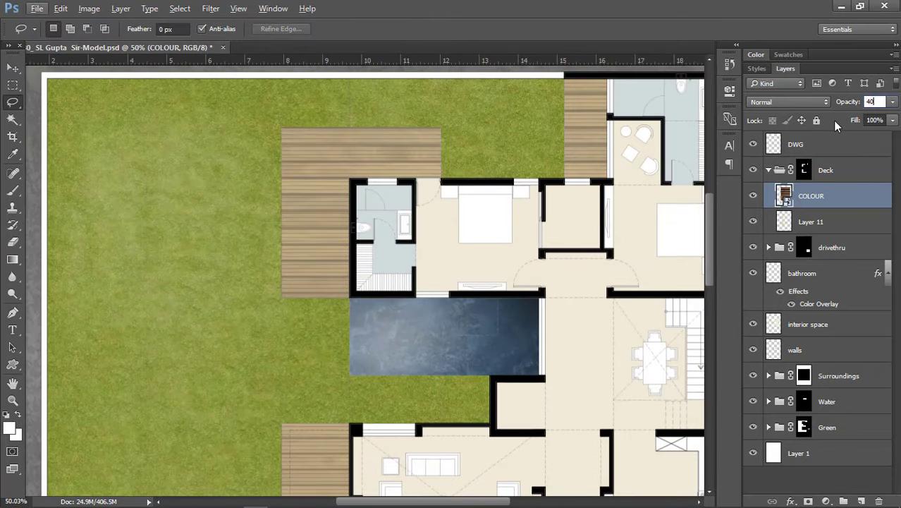
pyautogui.press('Return')
# Step: Save the document and check the wood texture on the decks across the whole plan
pyautogui.click(13, 67)
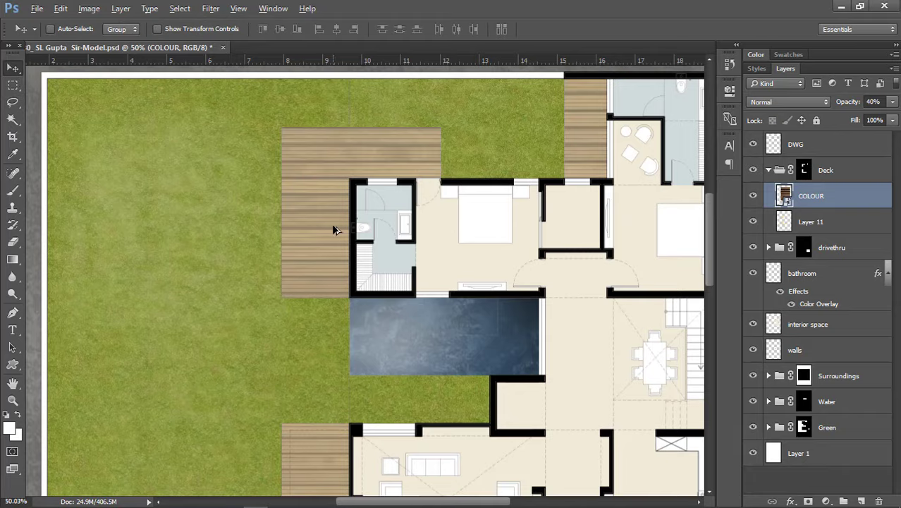
pyautogui.scroll(-4, 332, 227)
pyautogui.scroll(4, 267, 280)
pyautogui.scroll(-4, 268, 280)
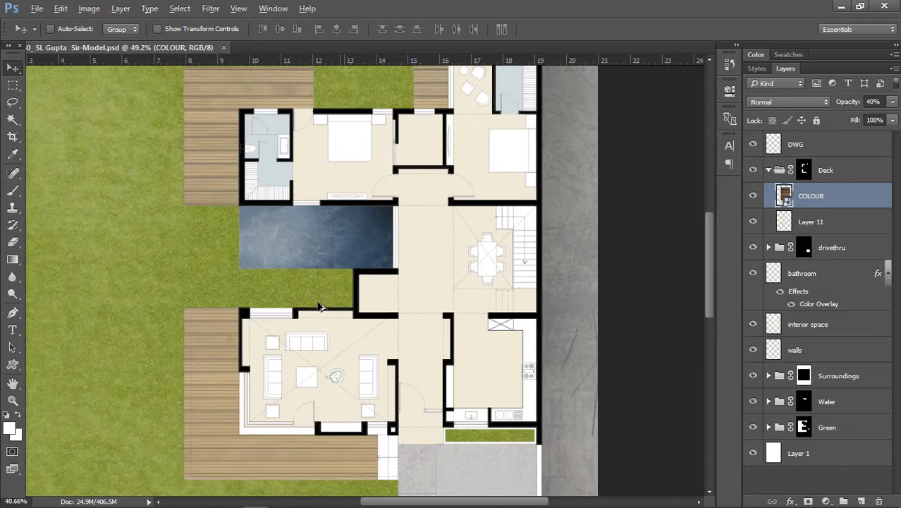
pyautogui.scroll(1, 413, 127)
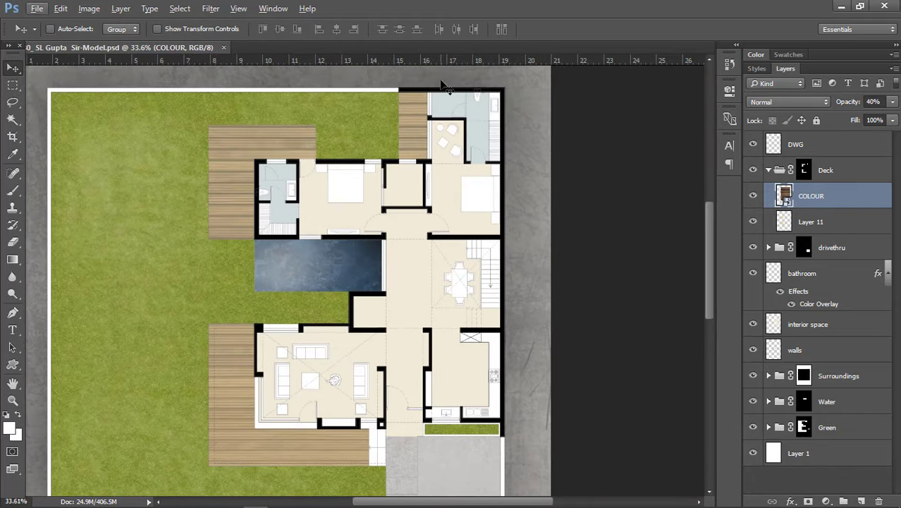
pyautogui.scroll(1, 503, 337)
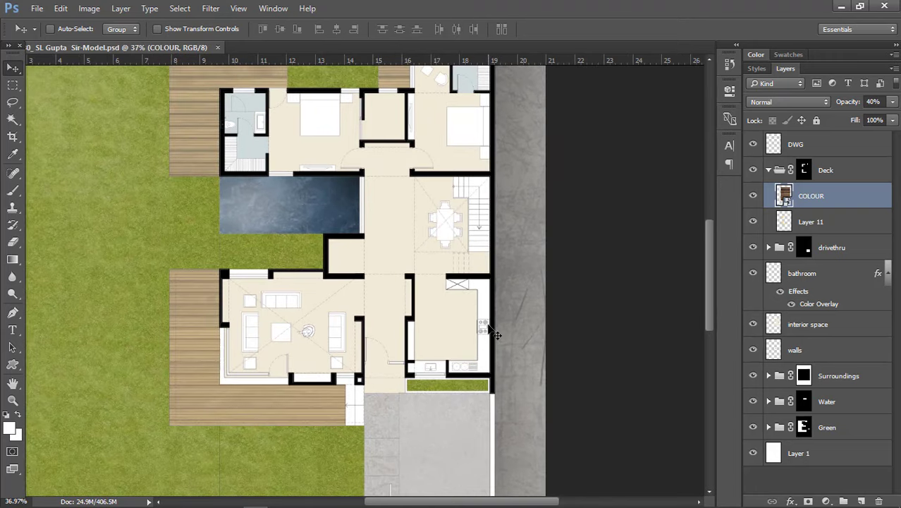
pyautogui.scroll(-2, 497, 334)
pyautogui.scroll(2, 540, 191)
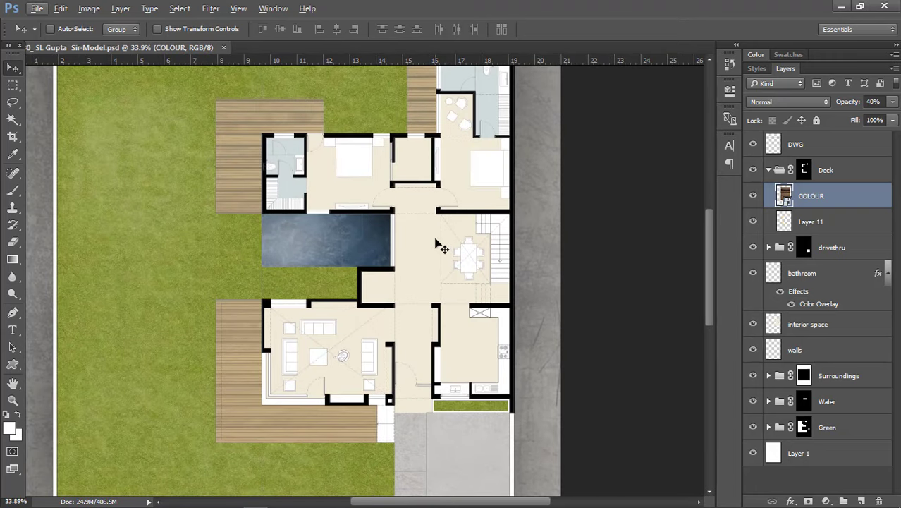
# Step: Switch to the For PS tut folder and preview the Sketchup model 40 x shadow image
pyautogui.click(842, 7)
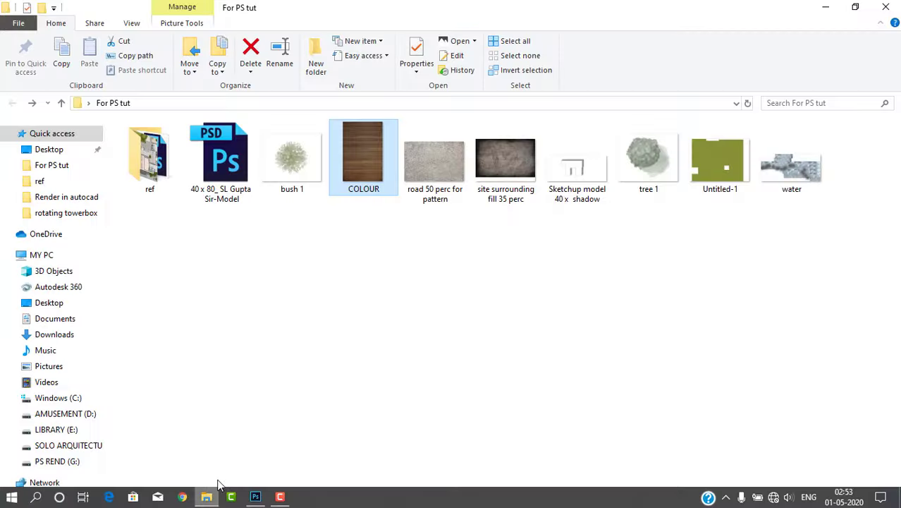
pyautogui.doubleClick(577, 175)
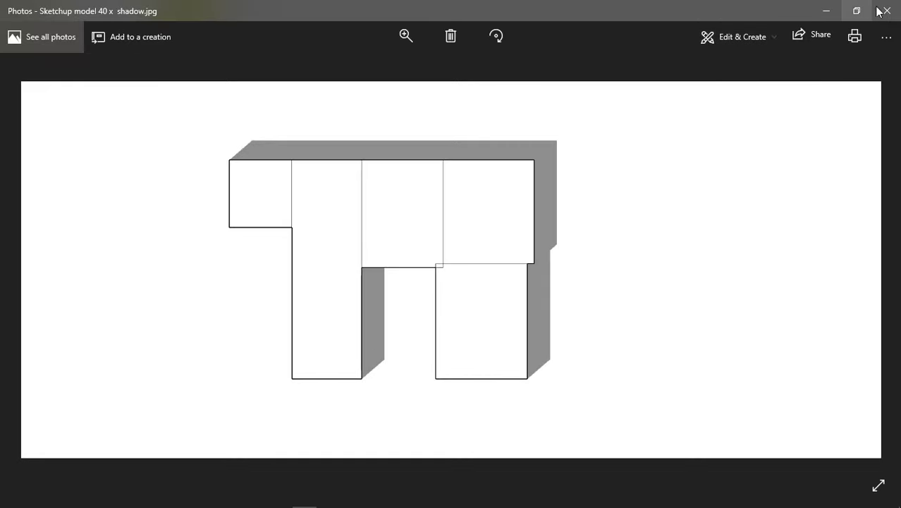
pyautogui.click(886, 10)
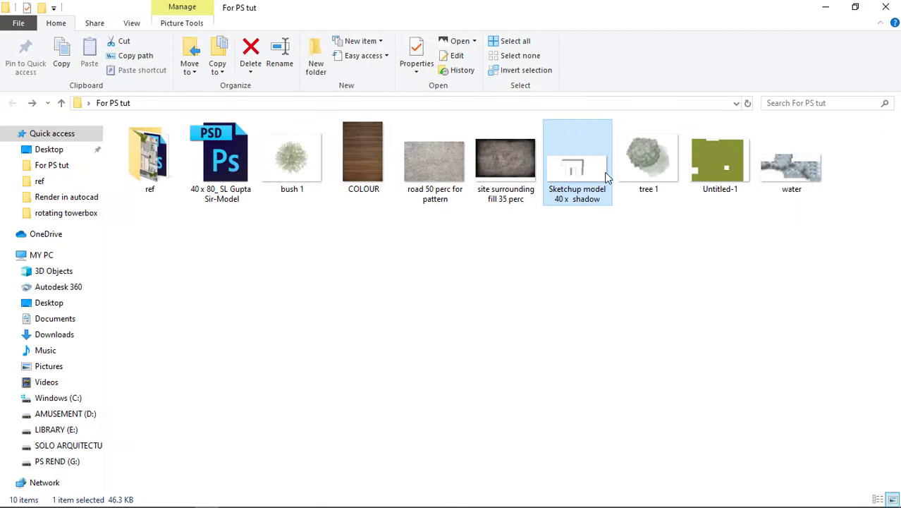
# Step: Open the Sketchup model 40 x shadow image in Adobe Photoshop CC 2015
pyautogui.rightClick(598, 177)
pyautogui.moveTo(627, 284)
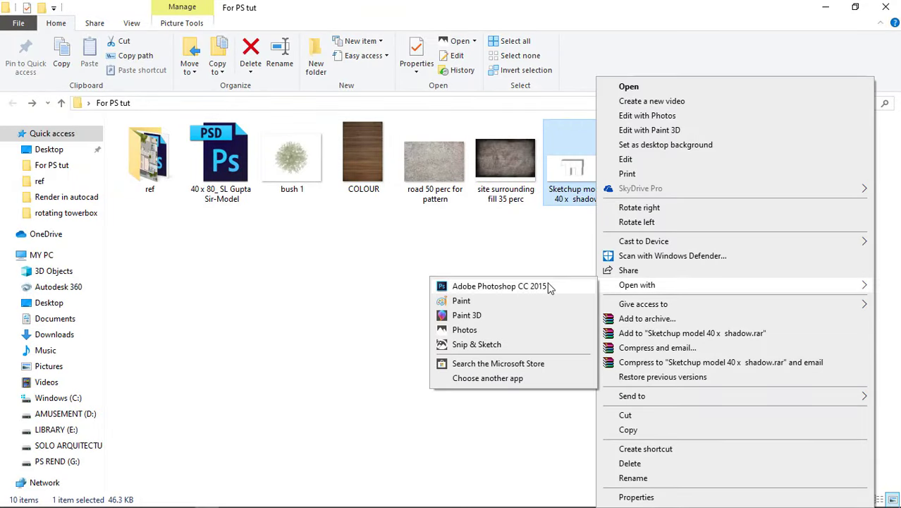
pyautogui.click(481, 286)
# Step: Select all the grey shadow areas with the Magic Wand and copy them to a new layer
pyautogui.click(430, 223)
pyautogui.keyDown('shift'); pyautogui.click(298, 302); pyautogui.keyUp('shift')
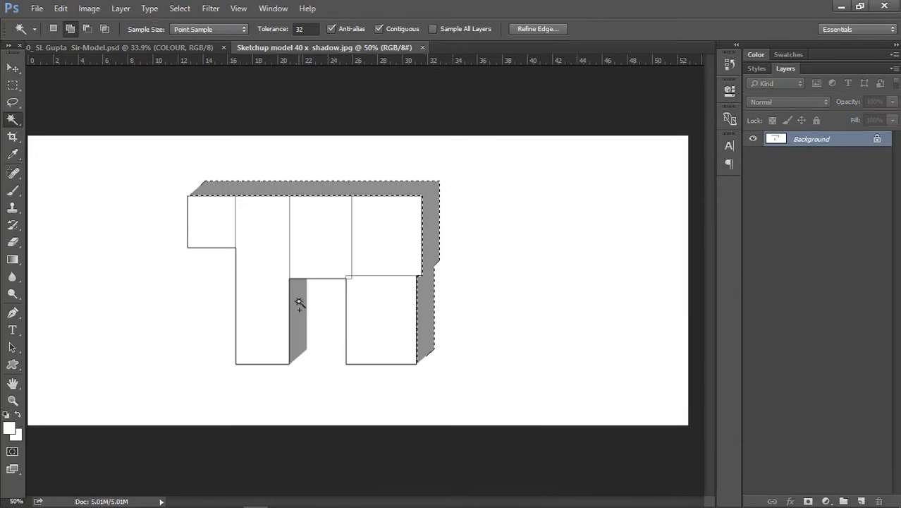
pyautogui.rightClick(428, 240)
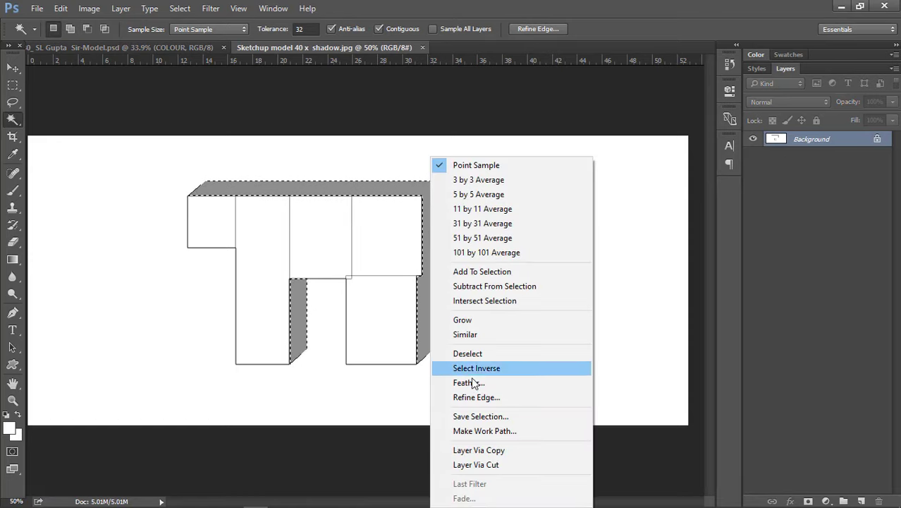
pyautogui.click(477, 450)
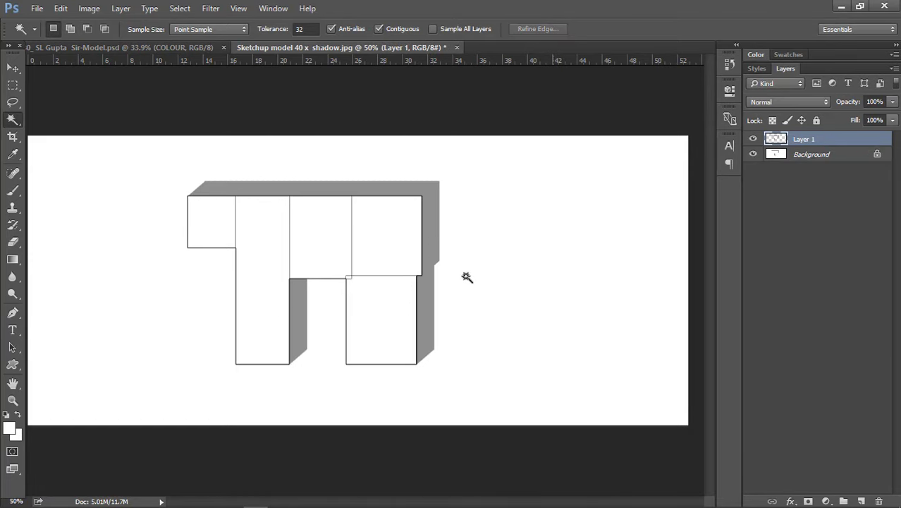
# Step: Bring the copied shadow layer into the floor plan document and rotate it 90 degrees clockwise
pyautogui.press('v')
pyautogui.moveTo(338, 215); pyautogui.dragTo(467, 283)
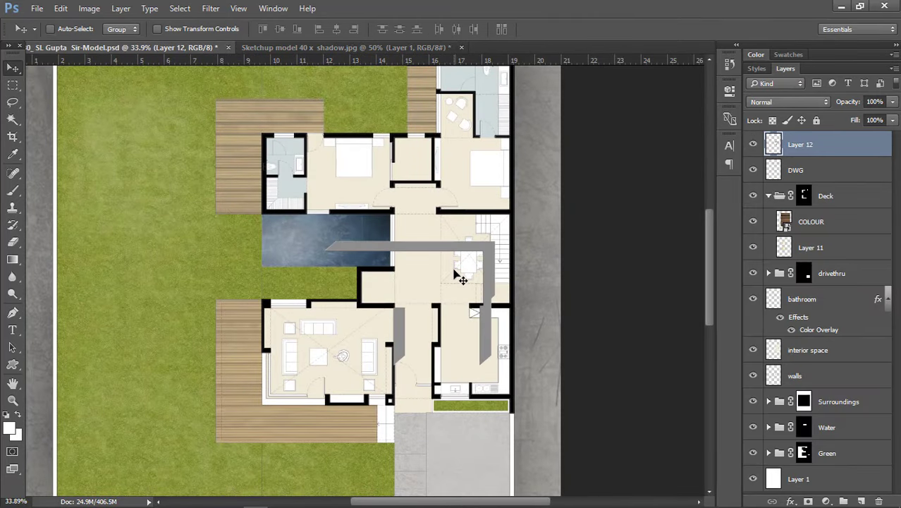
pyautogui.scroll(-2, 461, 280)
pyautogui.hotkey('ctrl', 't')
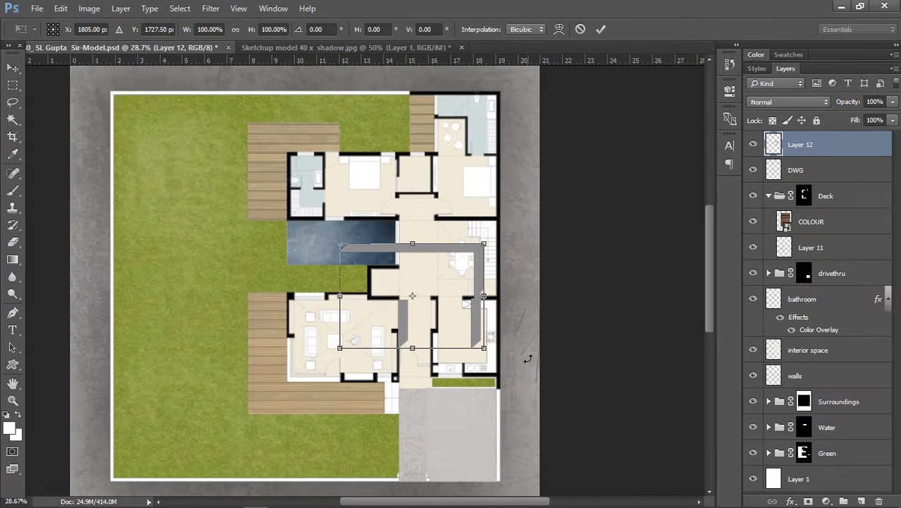
pyautogui.moveTo(527, 358); pyautogui.dragTo(347, 389)
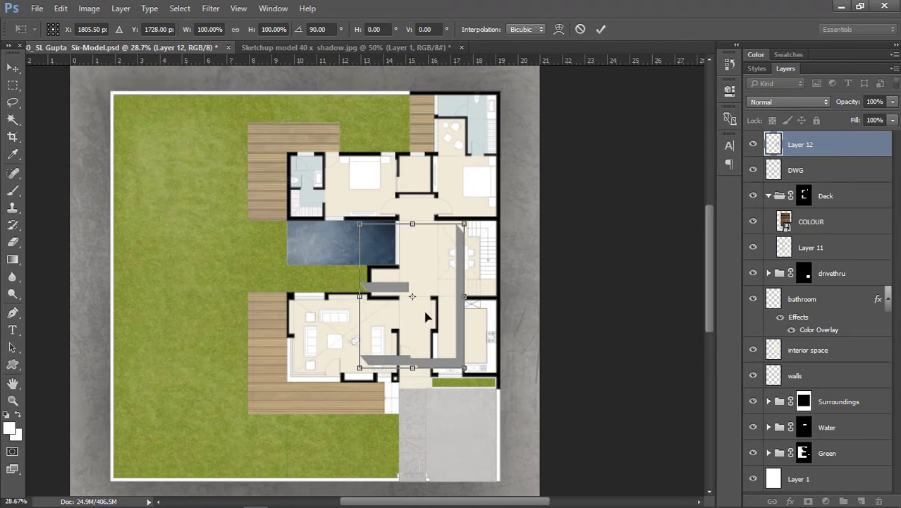
# Step: Move the rotated shadow so its lower-left shape starts at the living room's lower-left outer corner
pyautogui.moveTo(425, 317); pyautogui.dragTo(345, 339)
pyautogui.scroll(3, 322, 371)
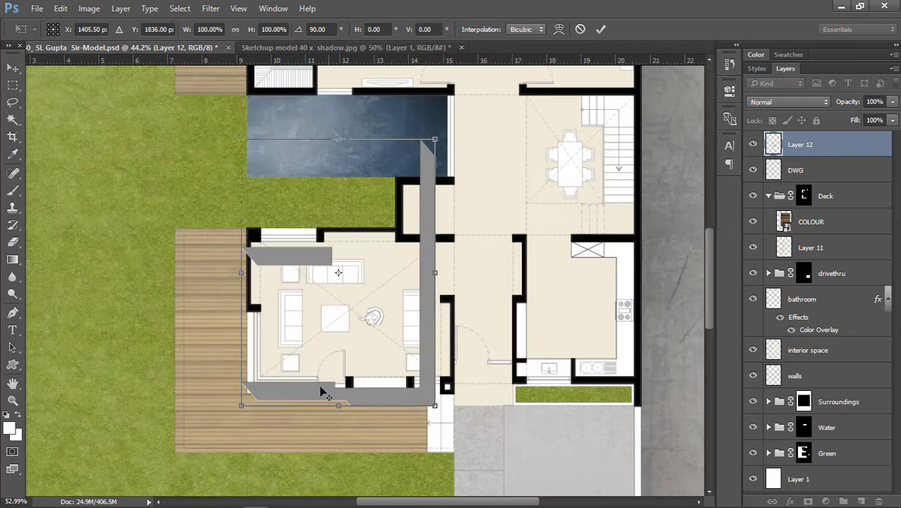
pyautogui.scroll(4, 321, 389)
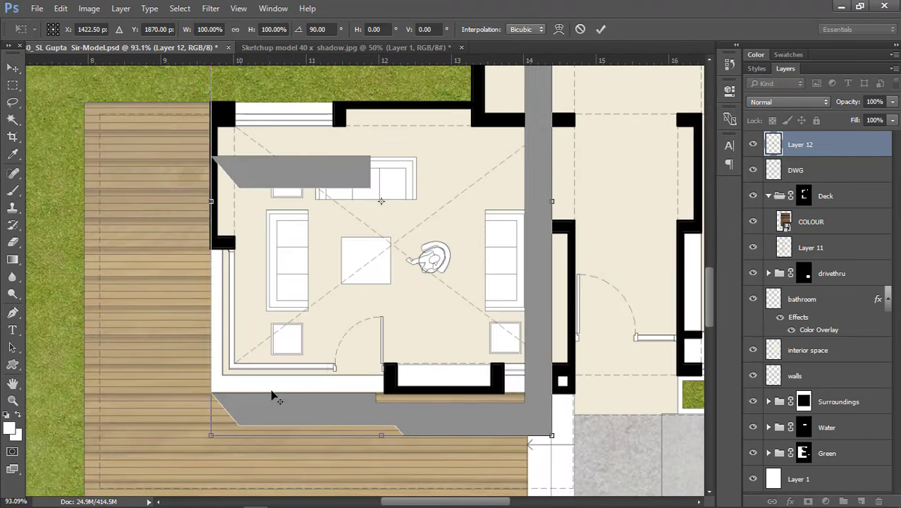
# Step: Scale the shadow up proportionally to about 217% so it spans the house footprint
pyautogui.scroll(-7, 272, 392)
pyautogui.moveTo(360, 275); pyautogui.dragTo(477, 176)
pyautogui.scroll(5, 450, 131)
pyautogui.scroll(-3, 514, 165)
pyautogui.scroll(6, 487, 161)
pyautogui.scroll(-4, 520, 146)
pyautogui.scroll(-3, 372, 376)
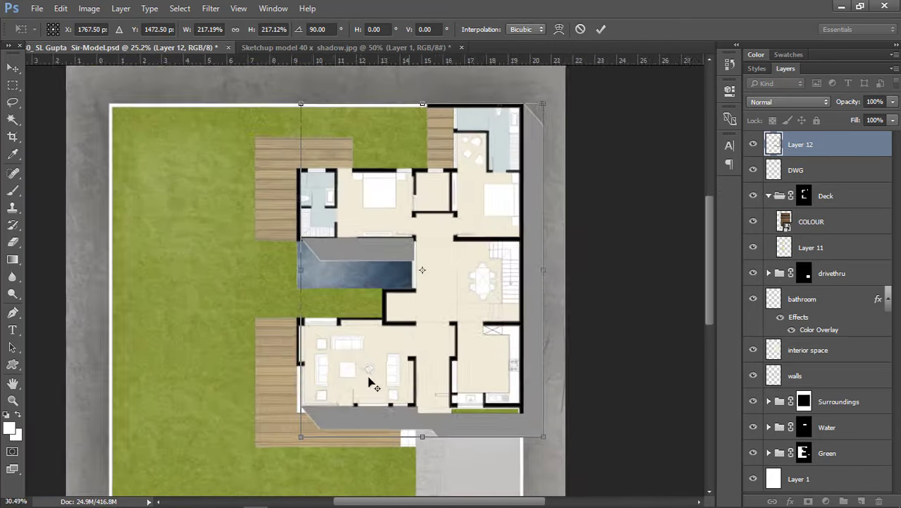
# Step: Fine-tune the shadow's scale to about 222% to match the outer walls and apply the transform
pyautogui.scroll(4, 298, 446)
pyautogui.moveTo(289, 465); pyautogui.dragTo(283, 463)
pyautogui.scroll(-3, 283, 463)
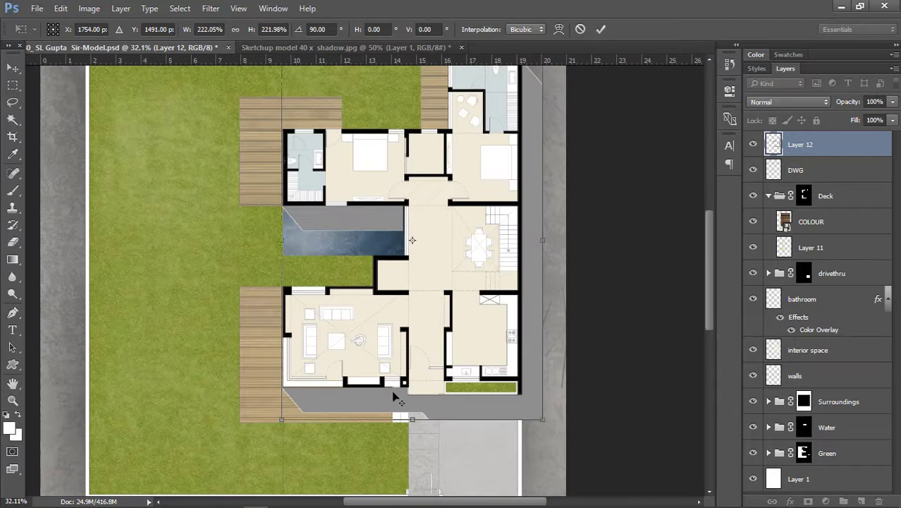
pyautogui.scroll(4, 498, 117)
pyautogui.scroll(-4, 534, 151)
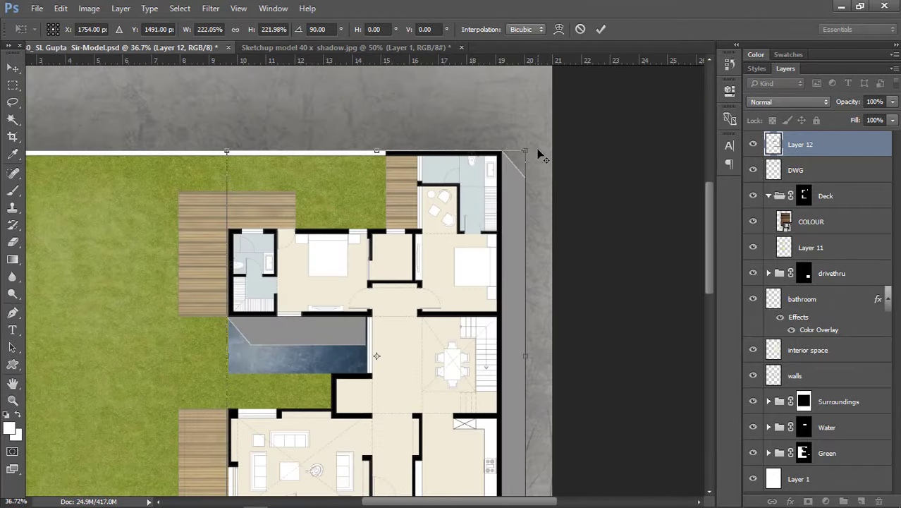
pyautogui.click(600, 29)
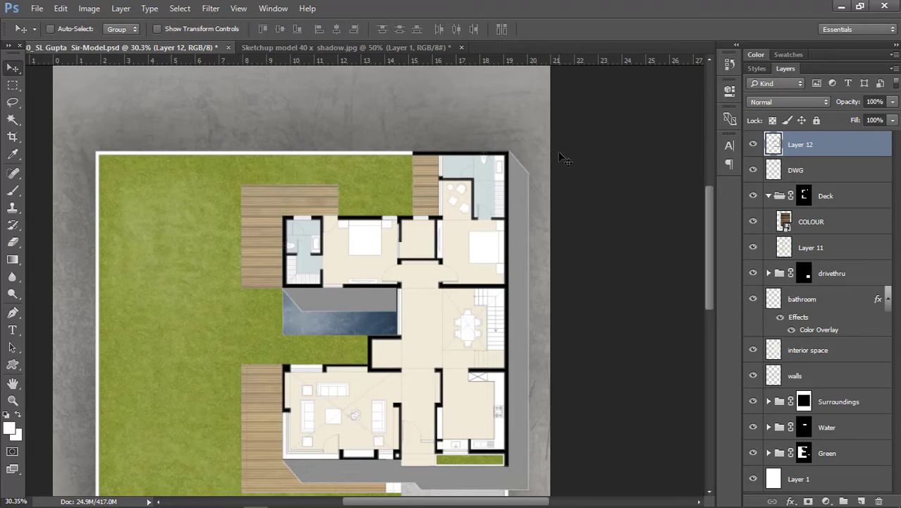
# Step: Set the blend mode of the shadow layer, Layer 12, to Multiply
pyautogui.scroll(-3, 574, 154)
pyautogui.scroll(2, 529, 169)
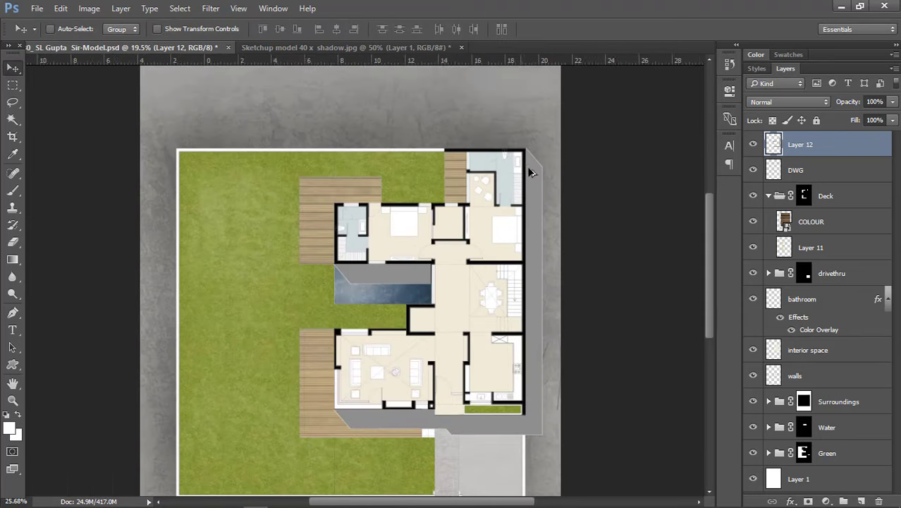
pyautogui.click(770, 103)
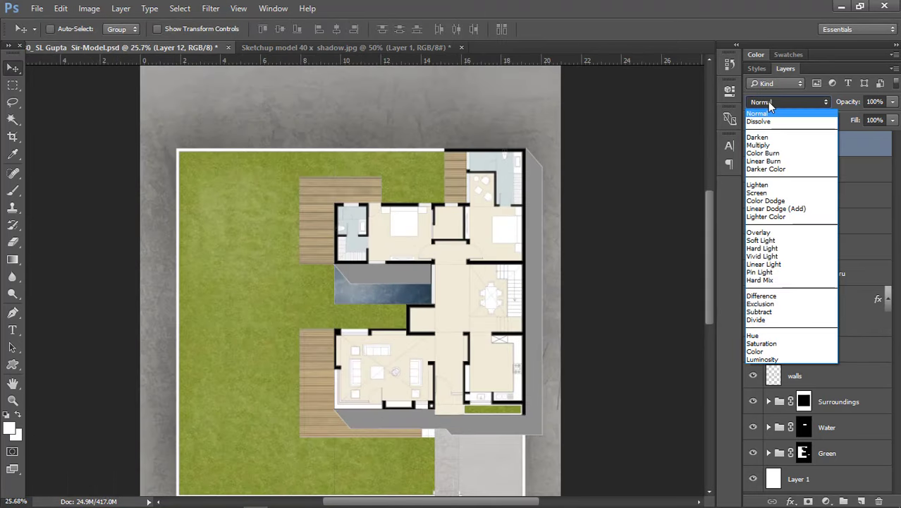
pyautogui.click(779, 145)
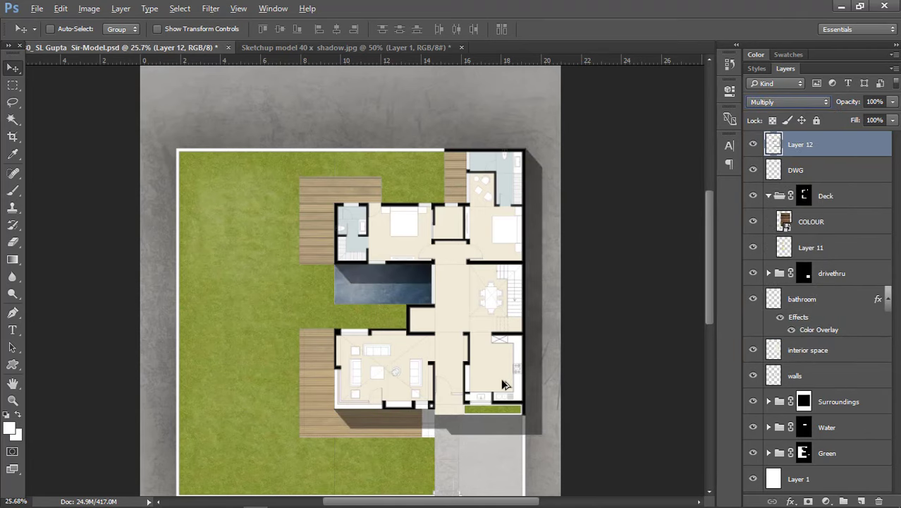
pyautogui.scroll(3, 542, 282)
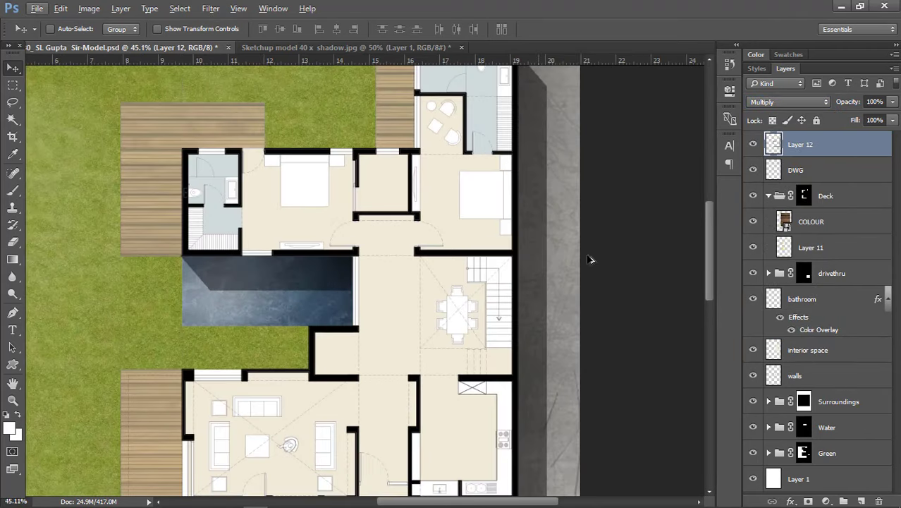
# Step: Try the shadow layer, Layer 12, at 30% opacity
pyautogui.click(861, 101)
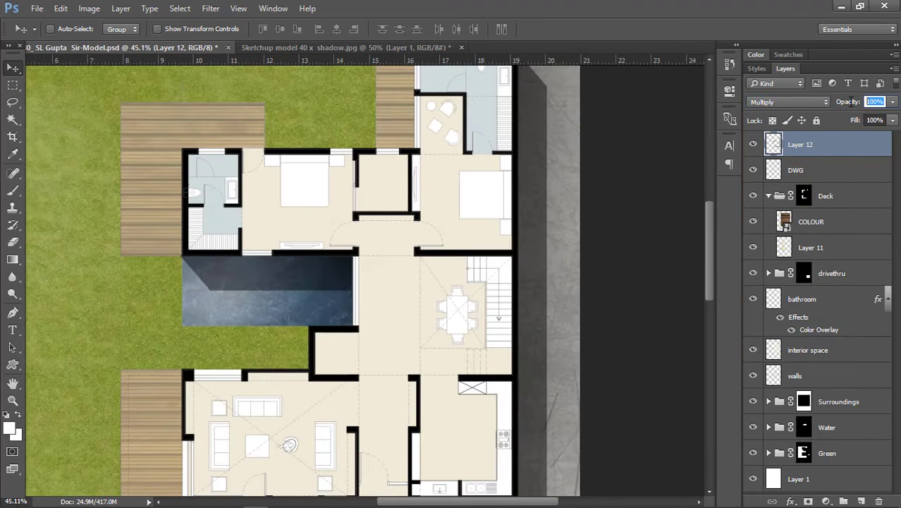
pyautogui.write('30')
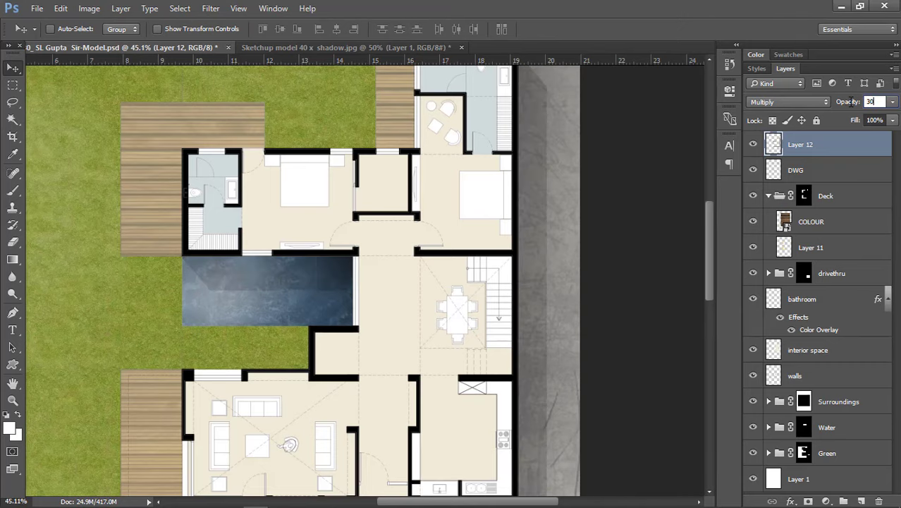
pyautogui.press('Return')
pyautogui.scroll(-2, 472, 170)
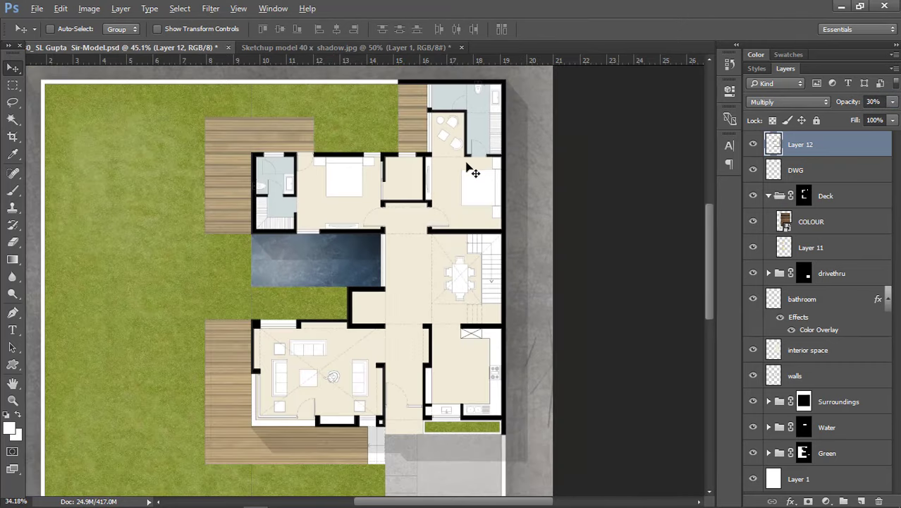
# Step: Set the opacity of the shadow layer, Layer 12, to 50% and save the document
pyautogui.click(882, 101)
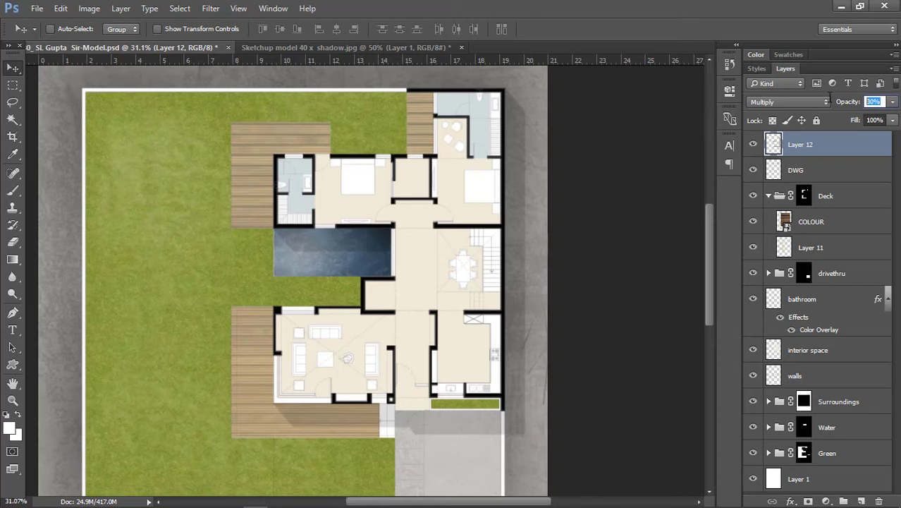
pyautogui.write('50')
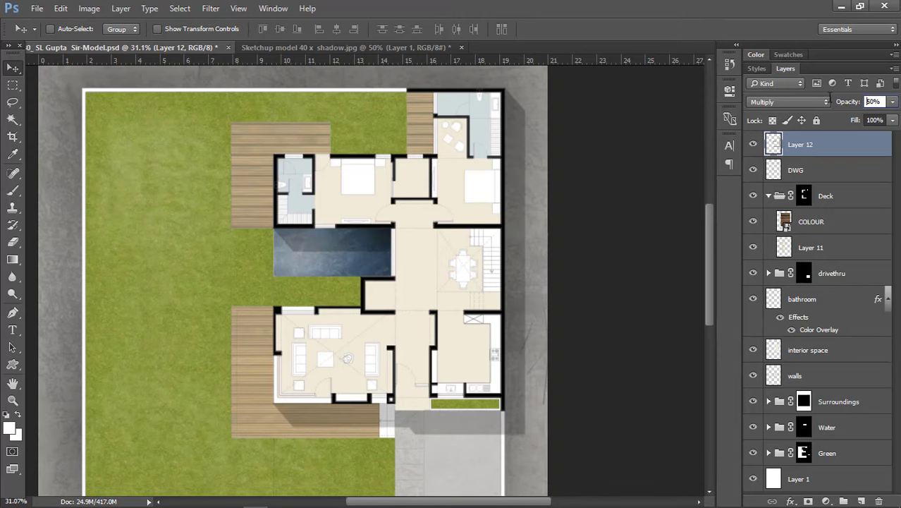
pyautogui.scroll(1, 442, 249)
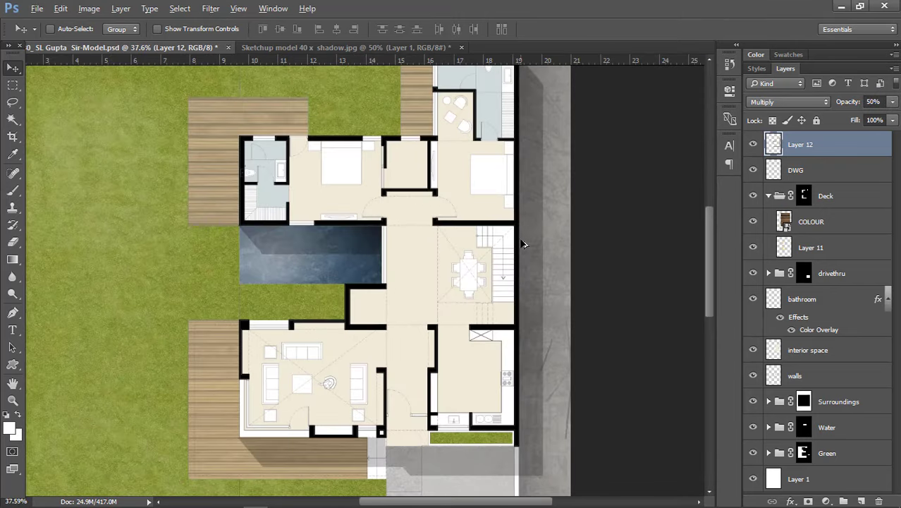
pyautogui.scroll(-2, 523, 243)
pyautogui.scroll(1, 455, 237)
pyautogui.hotkey('ctrl', 's')
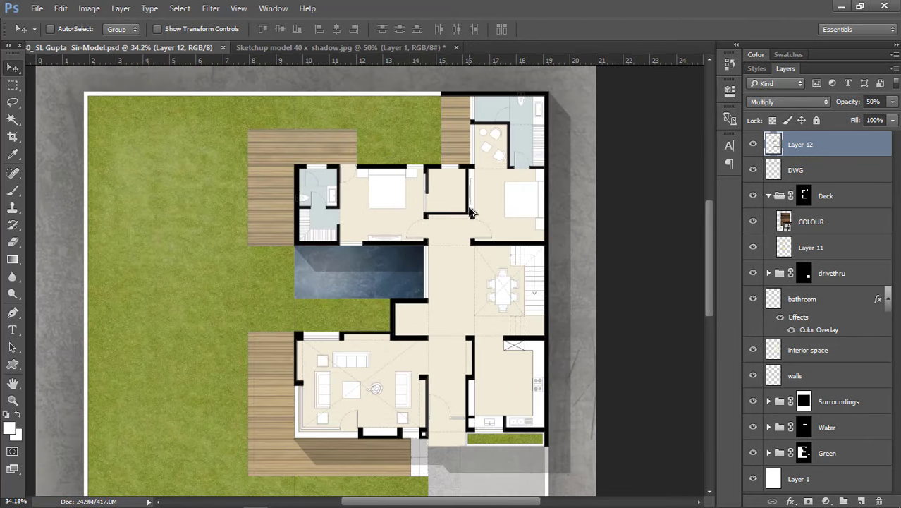
# Step: Move the shadow layer, Layer 12, below the DWG layer in the layer order
pyautogui.scroll(1, 468, 202)
pyautogui.scroll(-2, 275, 173)
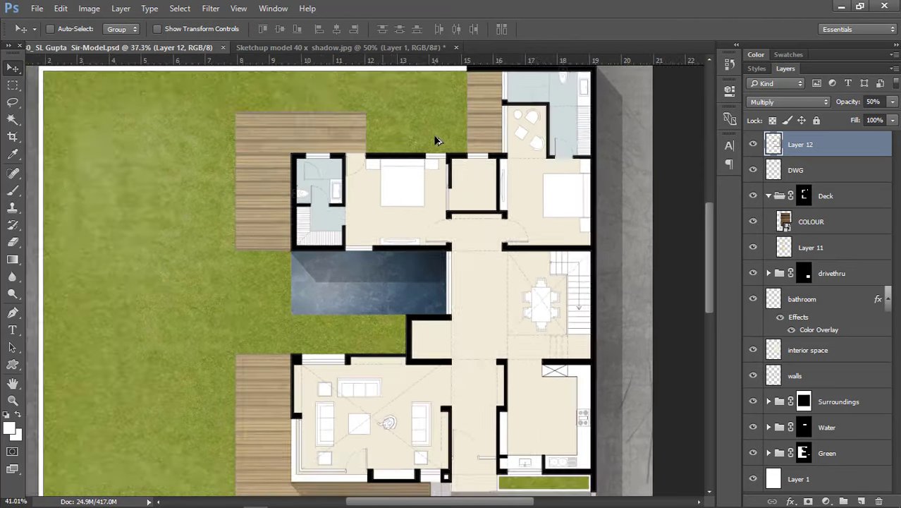
pyautogui.scroll(6, 436, 139)
pyautogui.moveTo(827, 146); pyautogui.dragTo(822, 182)
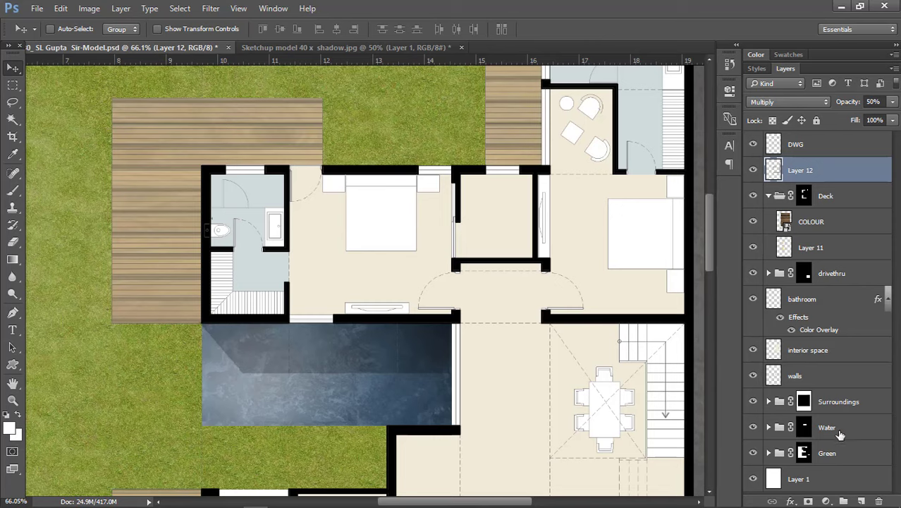
# Step: Create a layer group named Shadows below the DWG layer and put Layer 12 inside it
pyautogui.click(844, 500)
pyautogui.doubleClick(829, 166)
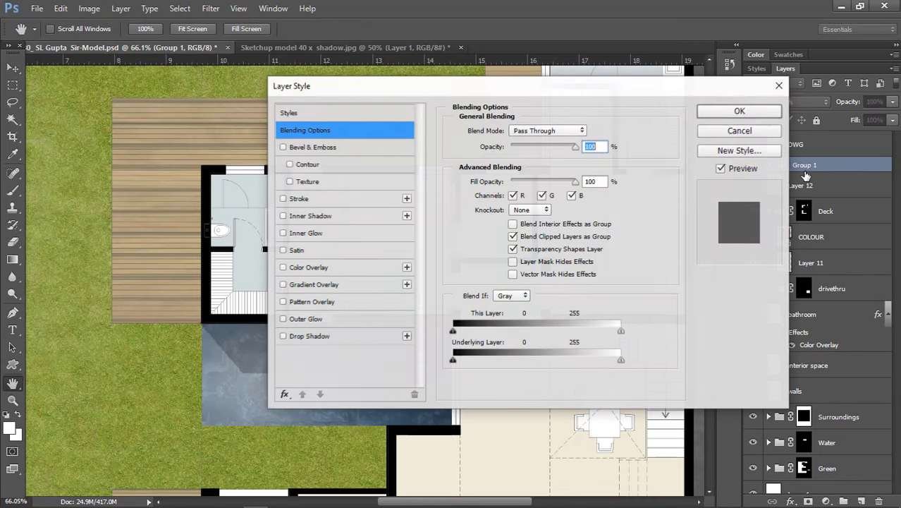
pyautogui.press('Escape')
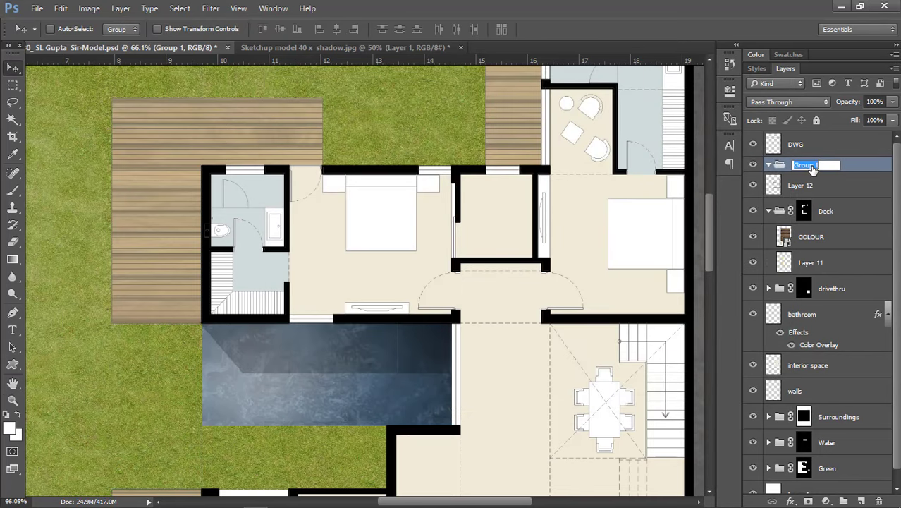
pyautogui.write('Shadows')
pyautogui.press('Return')
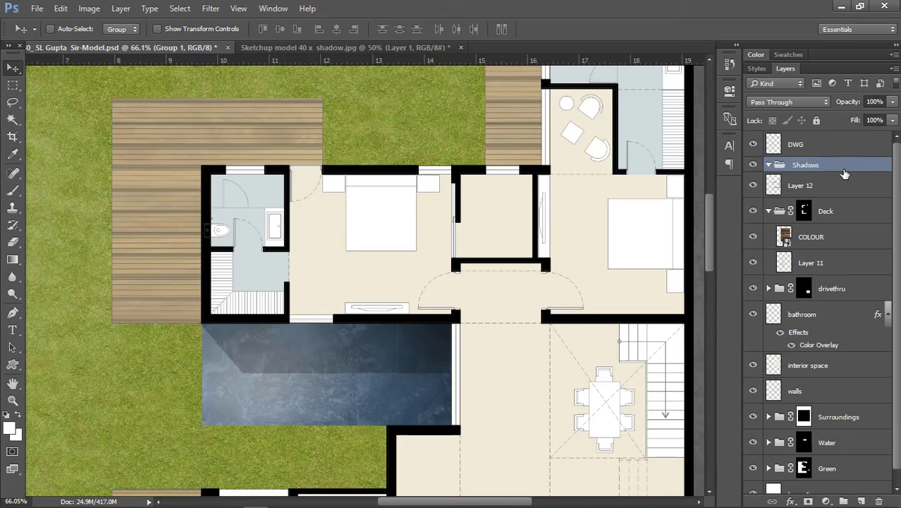
pyautogui.moveTo(765, 185); pyautogui.dragTo(827, 165)
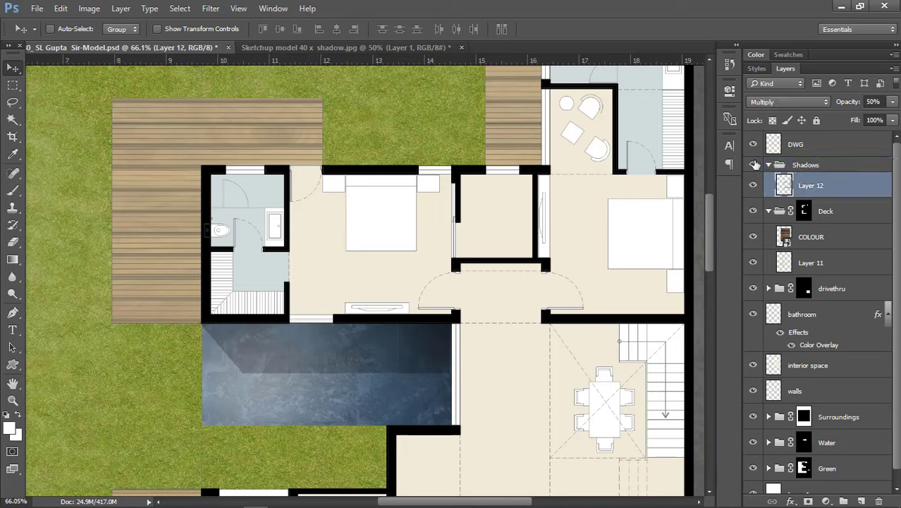
pyautogui.click(768, 211)
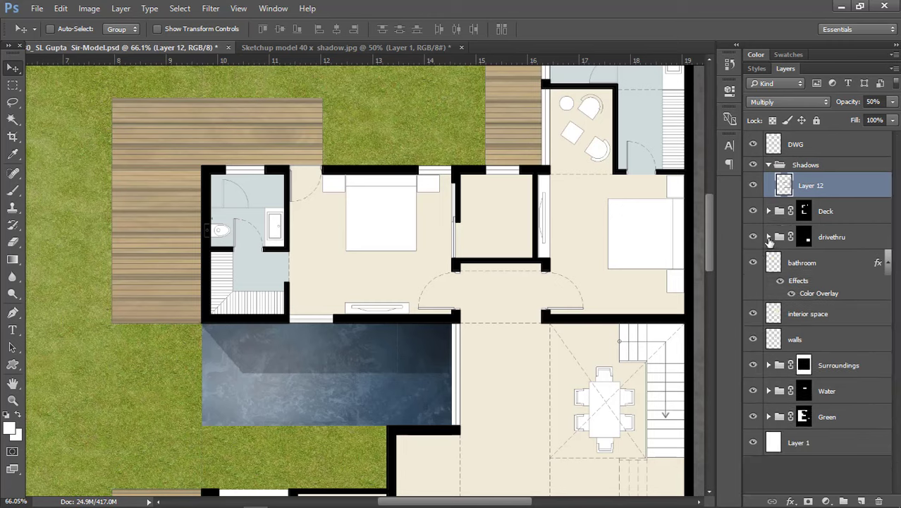
# Step: Add a new layer above Layer 12 in the Shadows group and name it int shadow
pyautogui.click(814, 168)
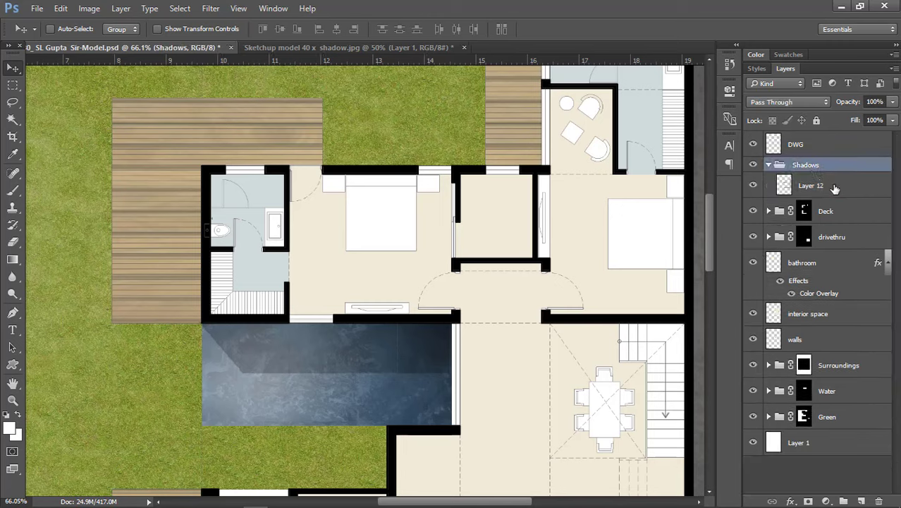
pyautogui.click(834, 187)
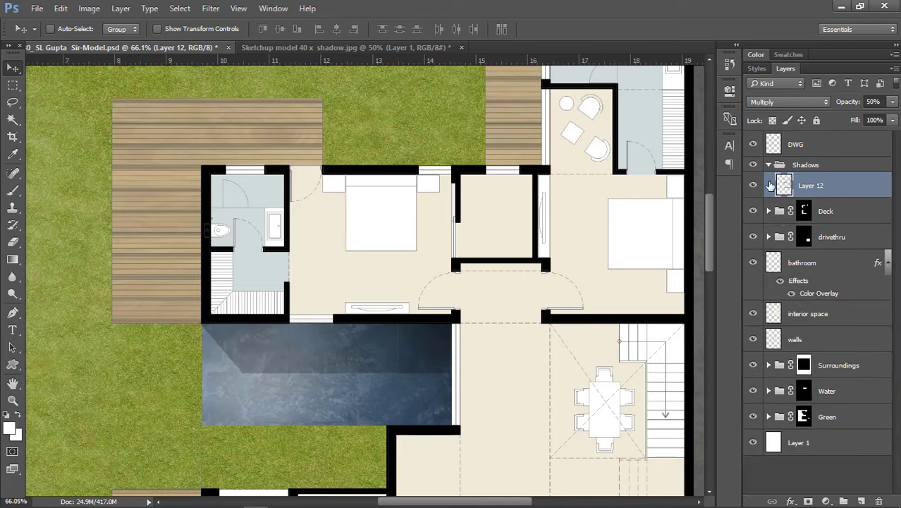
pyautogui.click(862, 501)
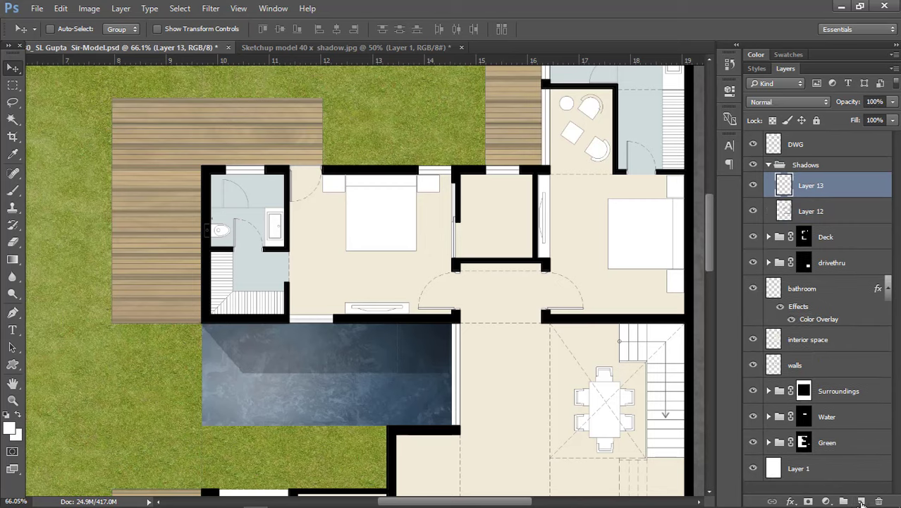
pyautogui.doubleClick(818, 185)
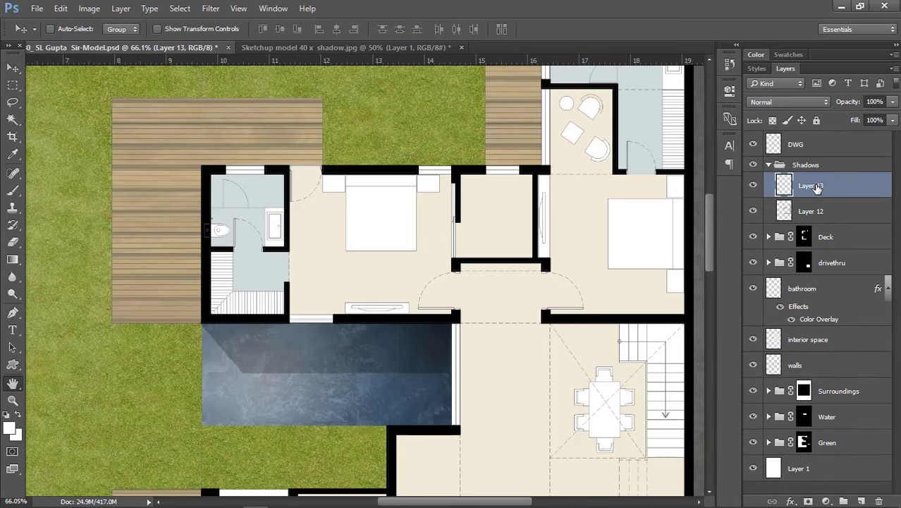
pyautogui.click(740, 130)
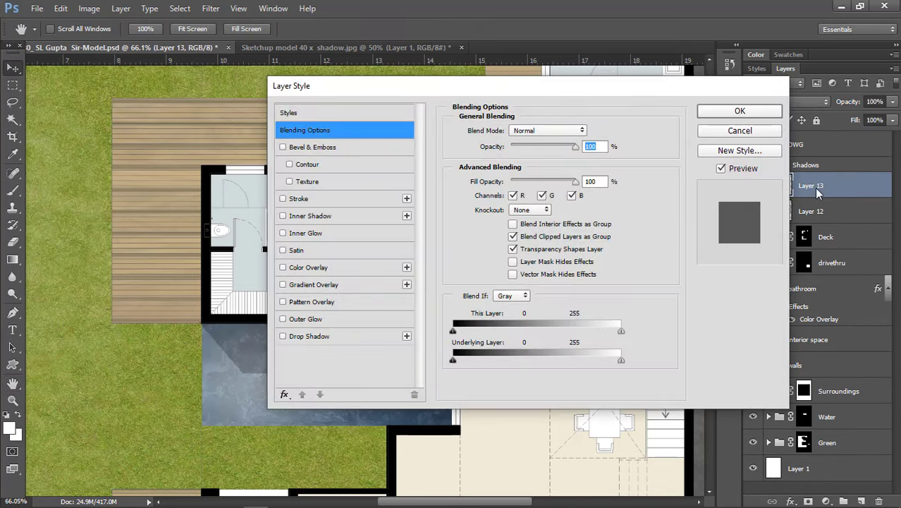
pyautogui.doubleClick(813, 186)
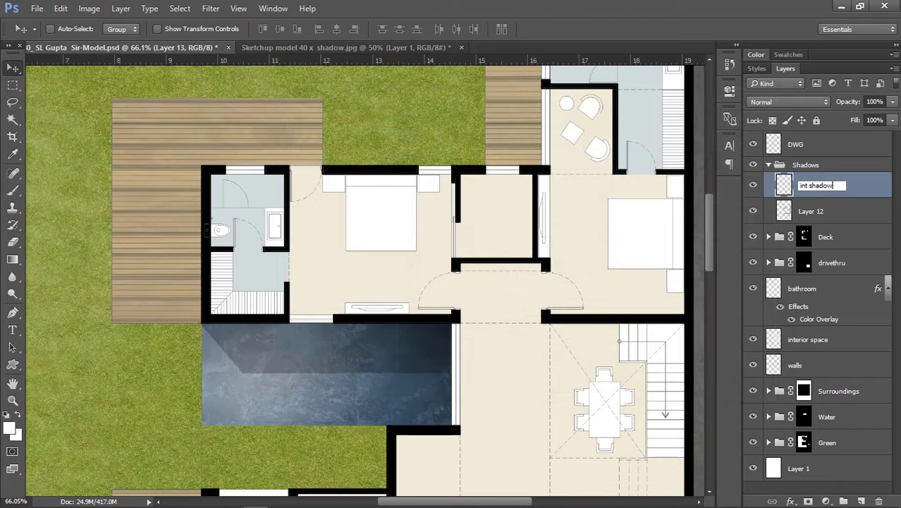
pyautogui.write('int shadow')
pyautogui.press('Return')
# Step: Select rectangular shadow strips along the inner left wall and below the top wall of the upper-left bathroom
pyautogui.press('m')
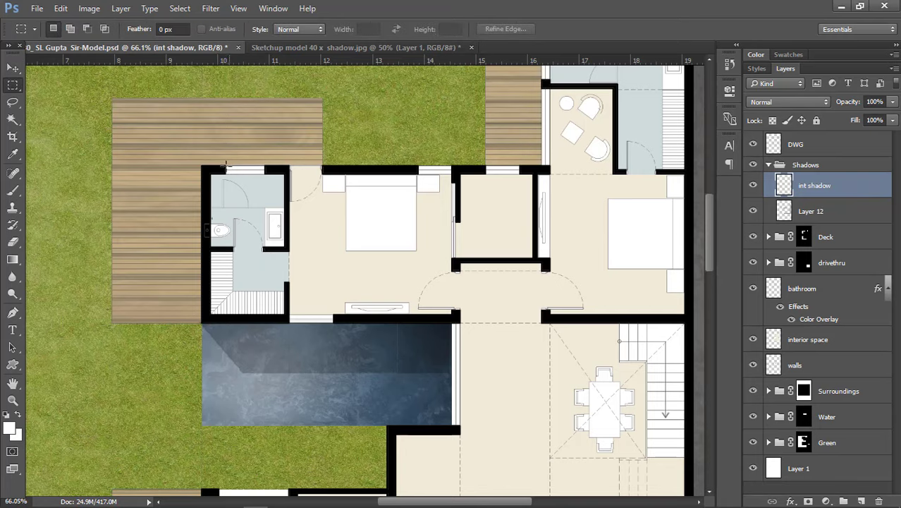
pyautogui.scroll(5, 220, 176)
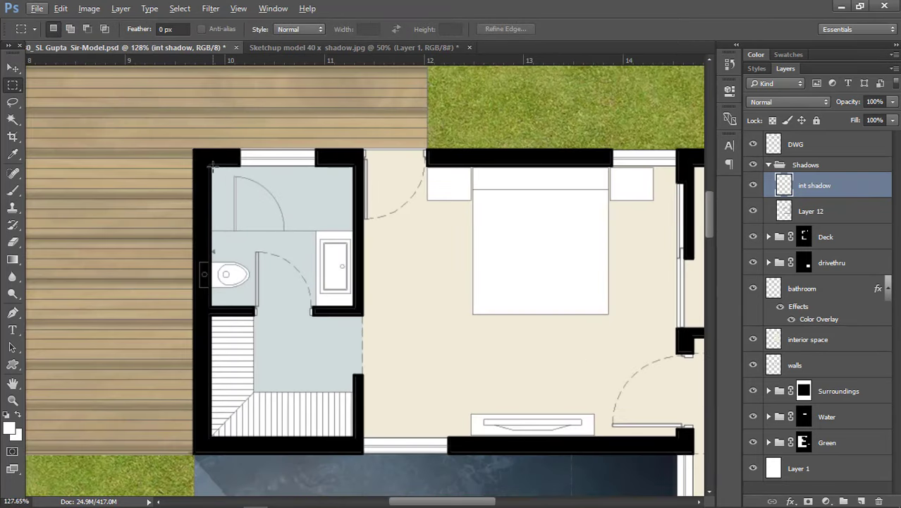
pyautogui.scroll(1, 209, 165)
pyautogui.moveTo(210, 166); pyautogui.dragTo(244, 464)
pyautogui.press('shift')
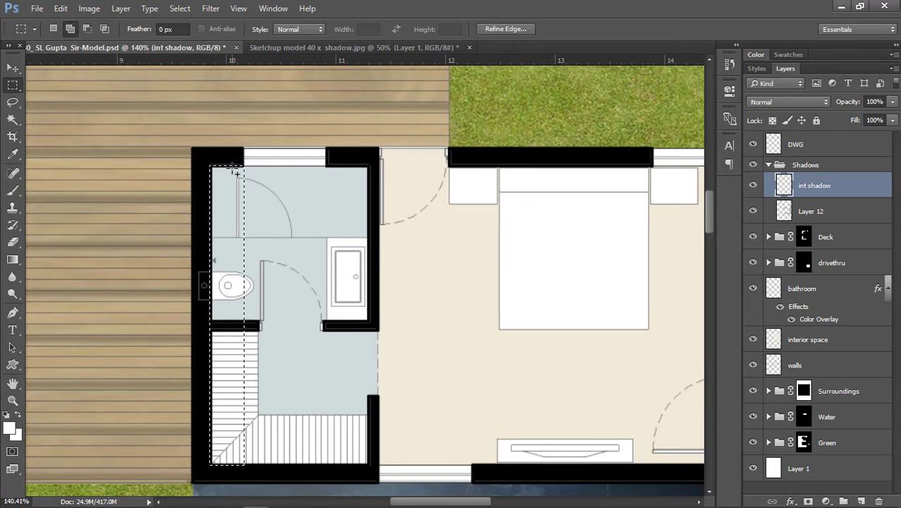
pyautogui.moveTo(213, 168); pyautogui.dragTo(371, 198)
# Step: Add strips below both partition walls between the left bathroom and its dressing area, the left one about 0.45 × 0.24 cm
pyautogui.moveTo(210, 330); pyautogui.dragTo(259, 357)
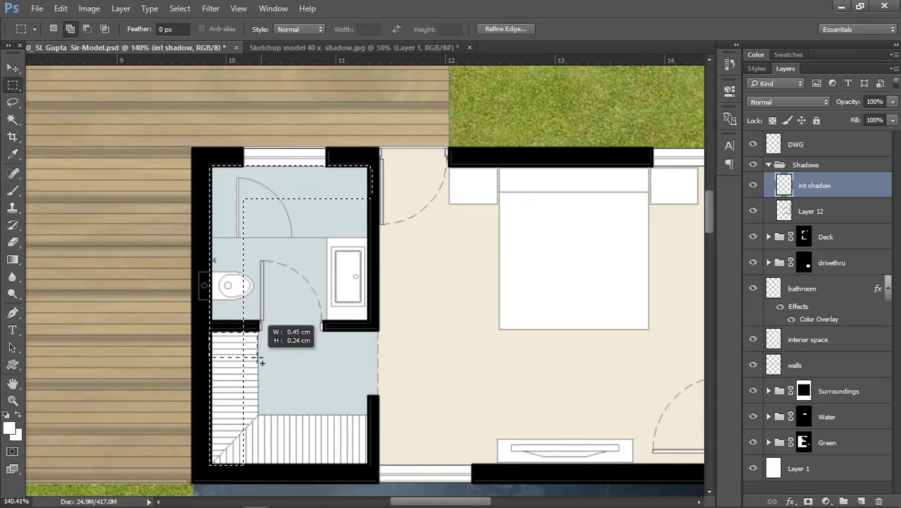
pyautogui.moveTo(322, 330); pyautogui.dragTo(378, 352)
pyautogui.scroll(-1, 381, 339)
pyautogui.scroll(1, 390, 205)
# Step: Extend the selection with strips along the left bedroom's left wall segments and below its top wall behind the bed
pyautogui.moveTo(343, 156); pyautogui.dragTo(375, 360)
pyautogui.moveTo(344, 402); pyautogui.dragTo(370, 470)
pyautogui.hotkey('alt', 'shift')
pyautogui.scroll(-2, 241, 282)
pyautogui.hscroll(2, 237, 205)
pyautogui.scroll(2, 370, 215)
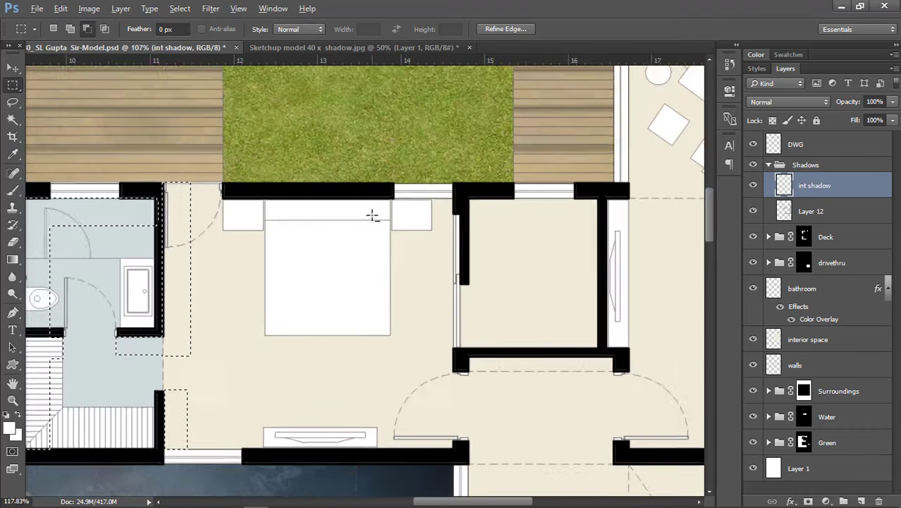
pyautogui.moveTo(209, 199); pyautogui.dragTo(403, 237)
pyautogui.moveTo(461, 233); pyautogui.dragTo(460, 233)
# Step: Add strips along the left and top walls of the small room between the two bedrooms
pyautogui.scroll(-2, 462, 233)
pyautogui.scroll(2, 508, 247)
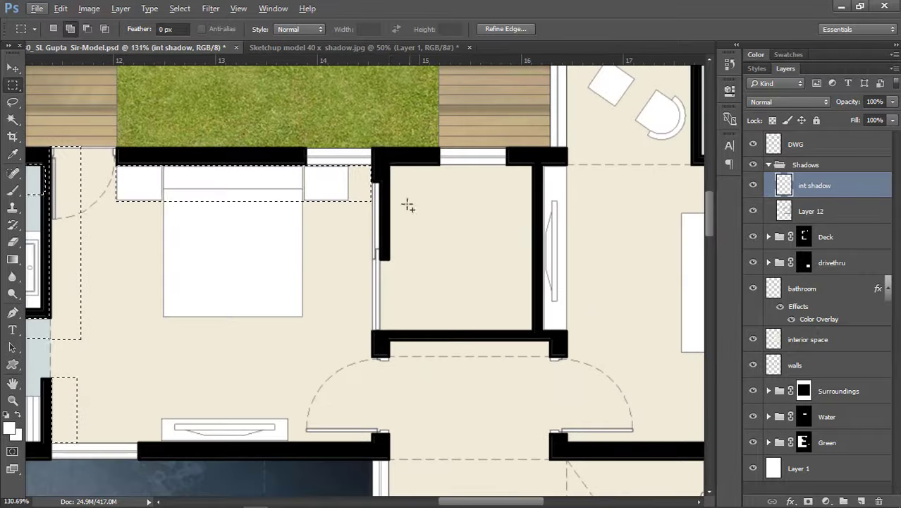
pyautogui.moveTo(389, 165); pyautogui.dragTo(424, 312)
pyautogui.moveTo(537, 198); pyautogui.dragTo(534, 194)
# Step: Add a strip below the small room's lower wall, across the passage between the two bedroom doors
pyautogui.scroll(-2, 534, 195)
pyautogui.scroll(4, 599, 310)
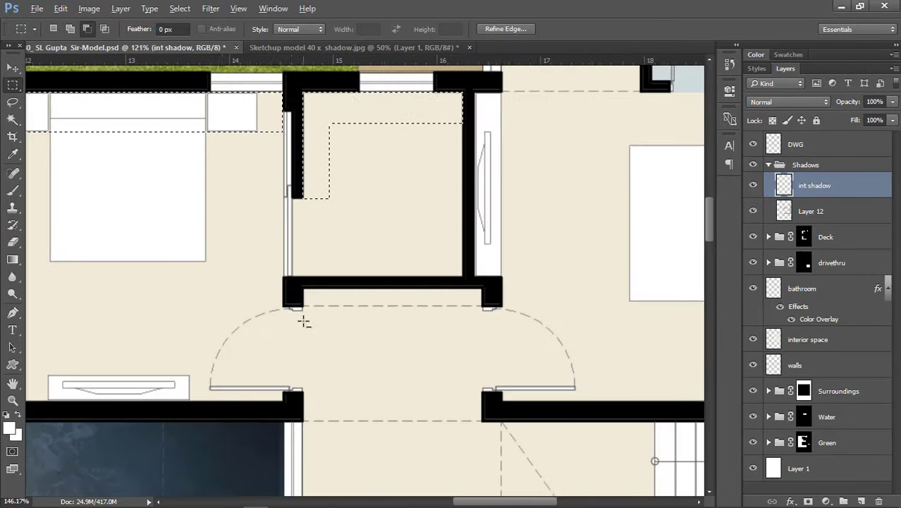
pyautogui.moveTo(503, 329); pyautogui.dragTo(500, 328)
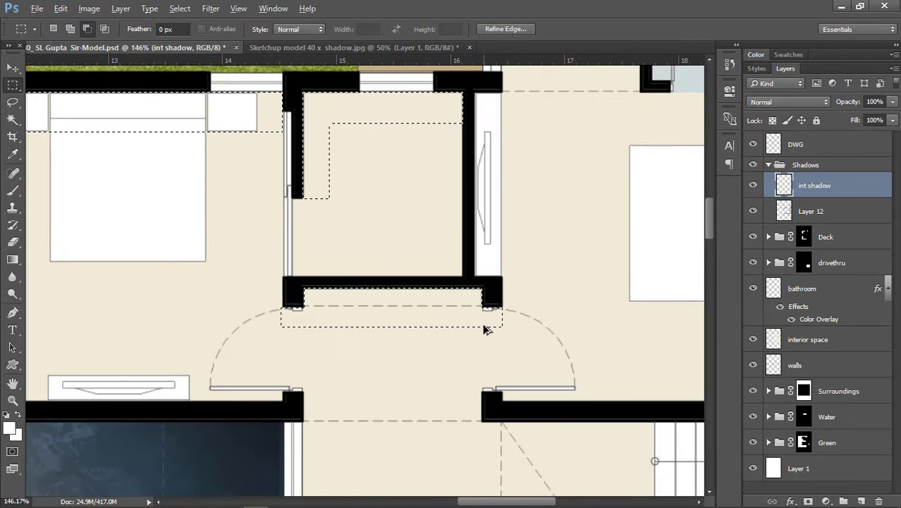
# Step: Add strips below the top wall of the upper-right bathroom and below the top wall of the seating nook
pyautogui.scroll(-5, 358, 284)
pyautogui.scroll(4, 404, 151)
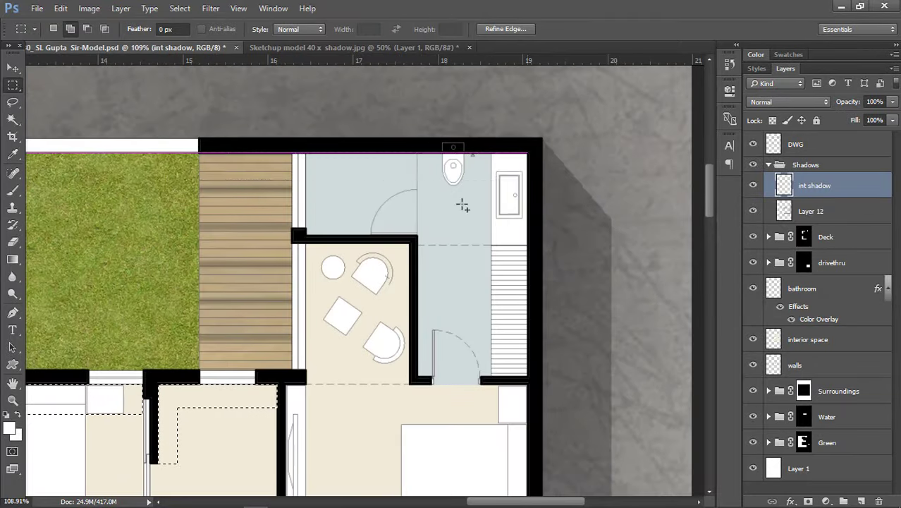
pyautogui.moveTo(414, 269); pyautogui.dragTo(412, 268)
pyautogui.scroll(2, 416, 261)
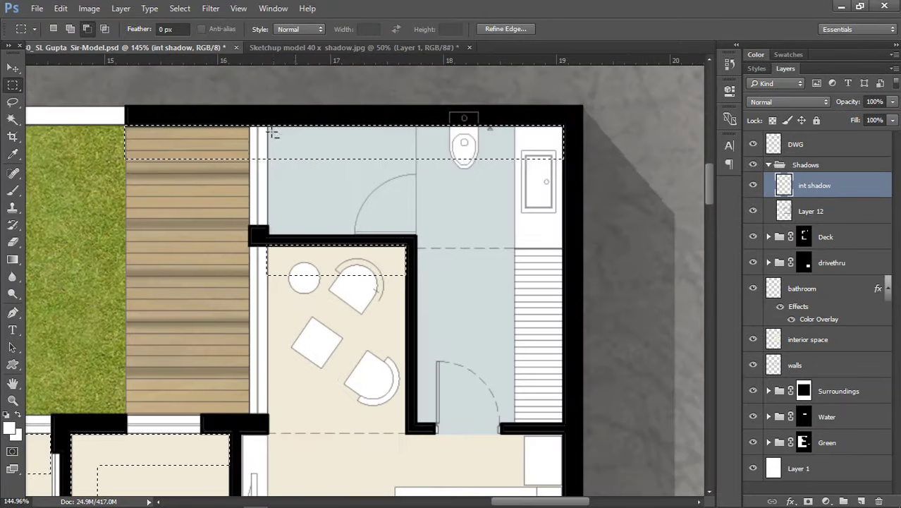
# Step: Add strips along the bathroom side of the seating nook's partition and below the bathroom's door wall in the right bedroom
pyautogui.scroll(-1, 261, 134)
pyautogui.scroll(2, 401, 245)
pyautogui.scroll(-3, 366, 141)
pyautogui.scroll(2, 290, 363)
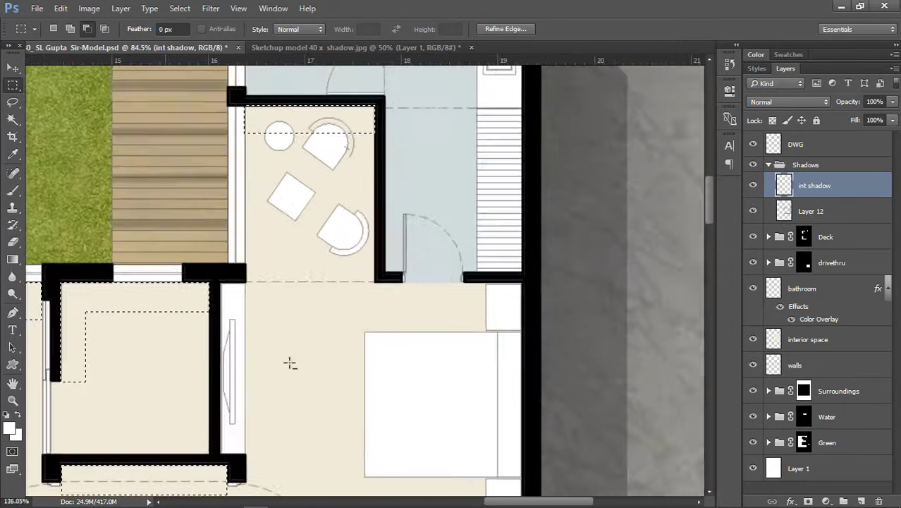
pyautogui.scroll(-1, 380, 95)
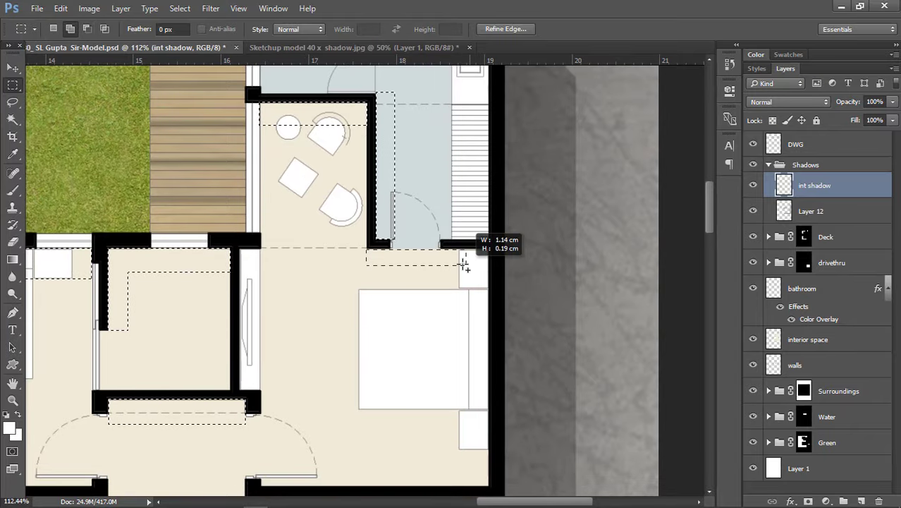
# Step: Add strips along the right bedroom's left wall and along the glazed left side of the seating nook
pyautogui.moveTo(262, 236); pyautogui.dragTo(284, 414)
pyautogui.scroll(-4, 394, 219)
pyautogui.scroll(3, 296, 282)
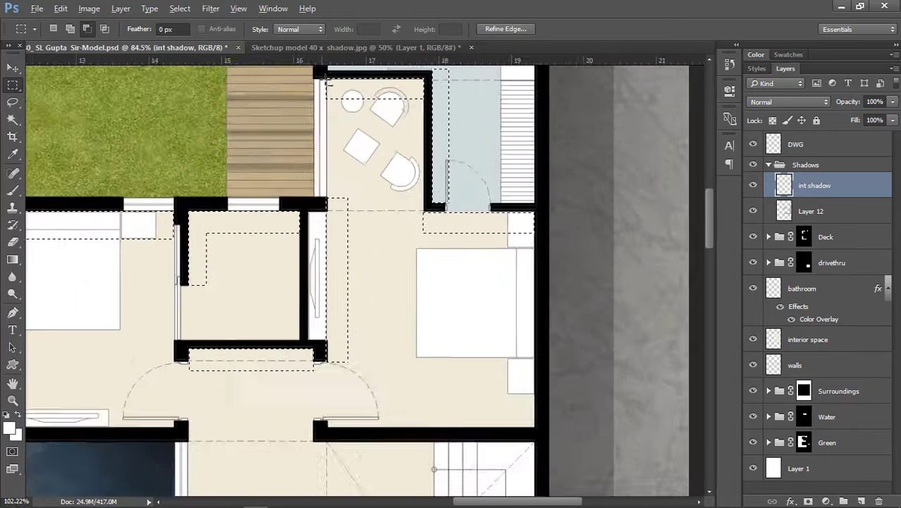
pyautogui.scroll(2, 329, 84)
pyautogui.moveTo(329, 84); pyautogui.dragTo(354, 230)
# Step: Add a strip about 0.32 × 2.43 cm along the hall side of the glazed wall next to the pool
pyautogui.scroll(-5, 356, 229)
pyautogui.scroll(3, 352, 367)
pyautogui.scroll(-4, 372, 189)
pyautogui.scroll(4, 282, 338)
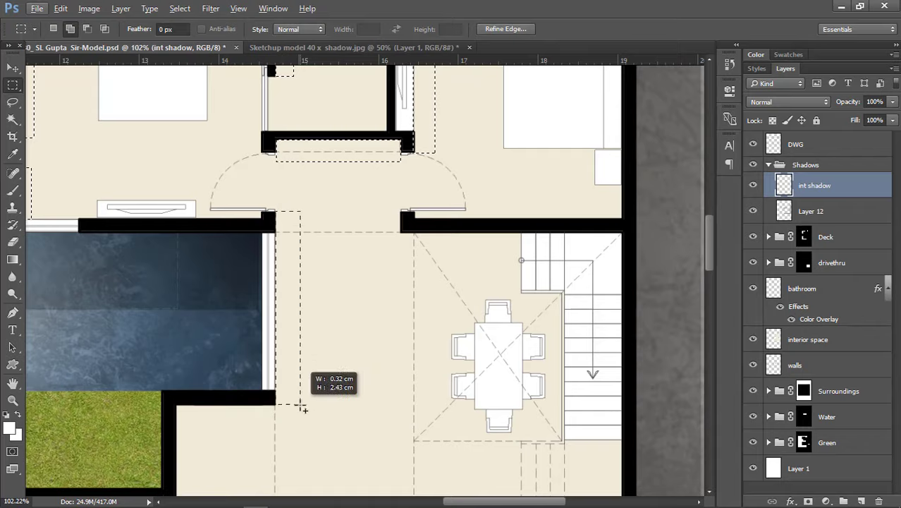
pyautogui.moveTo(300, 405); pyautogui.dragTo(301, 405)
pyautogui.scroll(-4, 301, 395)
pyautogui.scroll(2, 269, 324)
pyautogui.scroll(-4, 306, 356)
pyautogui.scroll(6, 416, 252)
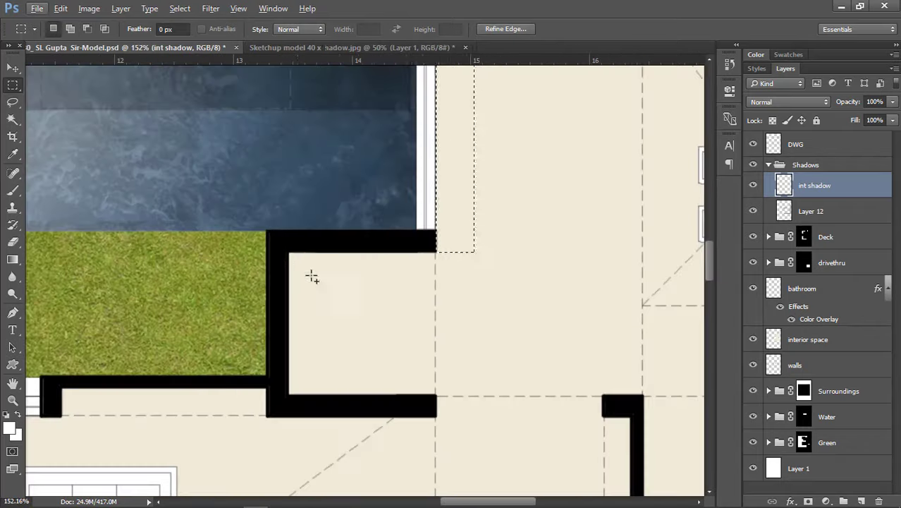
# Step: Add strips below the upper wall and along the left wall of the recessed space just south of the pool
pyautogui.moveTo(473, 289); pyautogui.dragTo(473, 290)
pyautogui.scroll(-8, 452, 267)
pyautogui.scroll(4, 569, 123)
pyautogui.moveTo(375, 151); pyautogui.dragTo(604, 185)
pyautogui.scroll(-3, 571, 134)
pyautogui.scroll(3, 575, 88)
pyautogui.scroll(-2, 518, 173)
pyautogui.scroll(-5, 518, 173)
pyautogui.scroll(7, 147, 334)
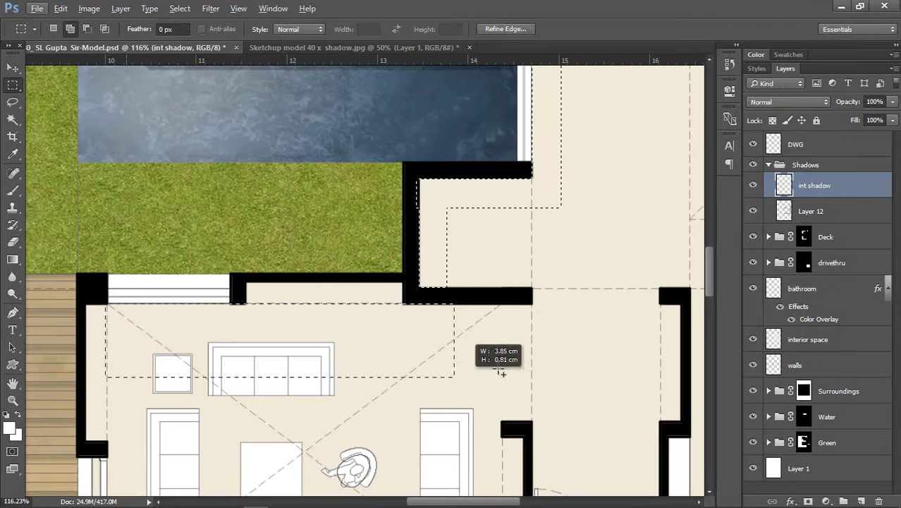
# Step: Add strips below the living room's upper wall and along its left side
pyautogui.moveTo(499, 369); pyautogui.dragTo(533, 331)
pyautogui.scroll(-5, 509, 170)
pyautogui.scroll(5, 289, 338)
pyautogui.moveTo(273, 477); pyautogui.dragTo(273, 477)
pyautogui.scroll(-2, 273, 476)
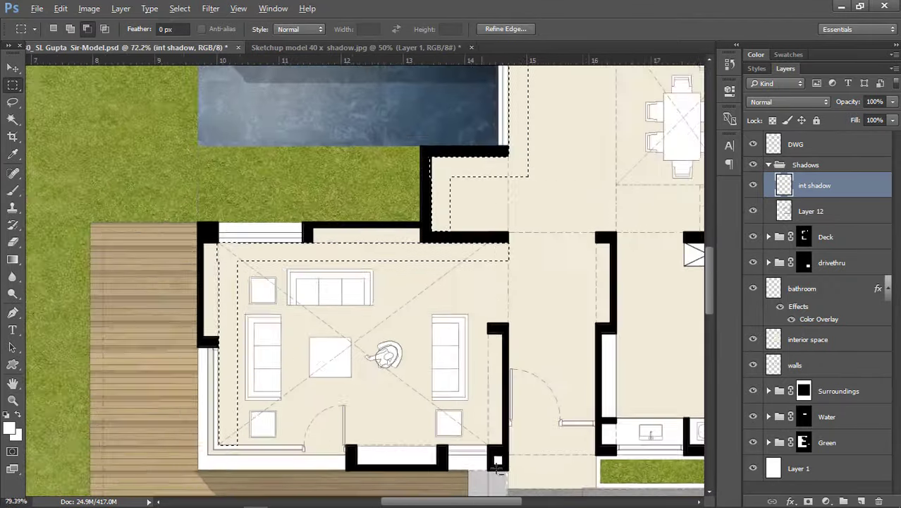
# Step: Add strips along the left walls of the entrance passage and the kitchen, and below the kitchen's crossed unit
pyautogui.scroll(2, 463, 281)
pyautogui.moveTo(482, 471); pyautogui.dragTo(481, 471)
pyautogui.scroll(-5, 482, 470)
pyautogui.scroll(4, 533, 314)
pyautogui.moveTo(446, 164); pyautogui.dragTo(476, 376)
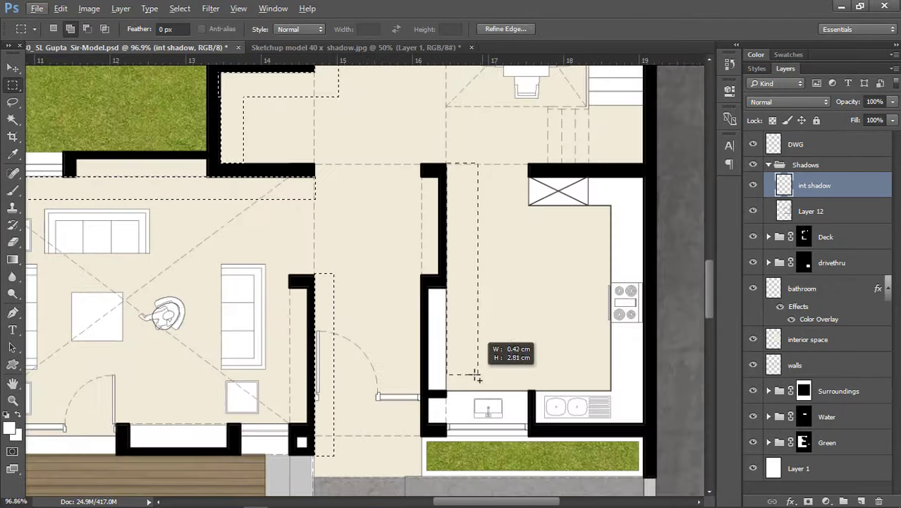
pyautogui.scroll(-3, 534, 209)
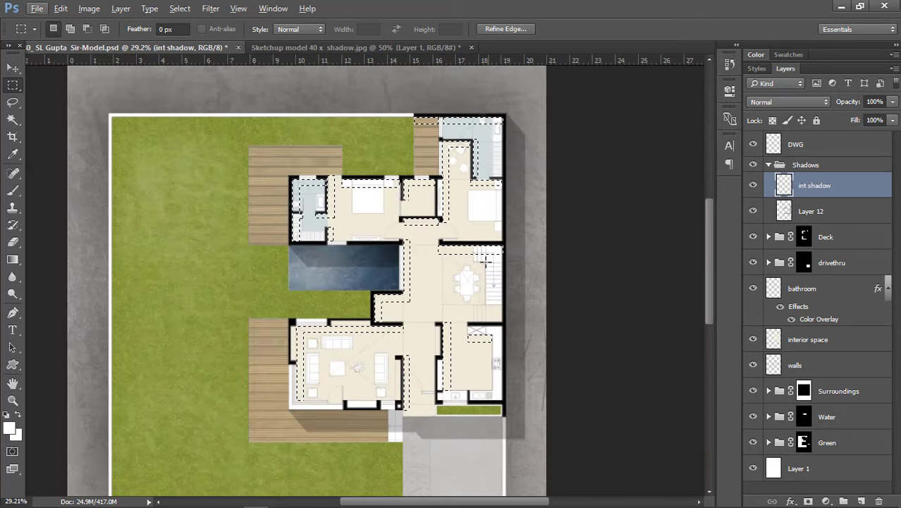
# Step: Fill all the selected wall-shadow strips with black (000000) on the int shadow layer
pyautogui.hotkey('shift', 'F5')
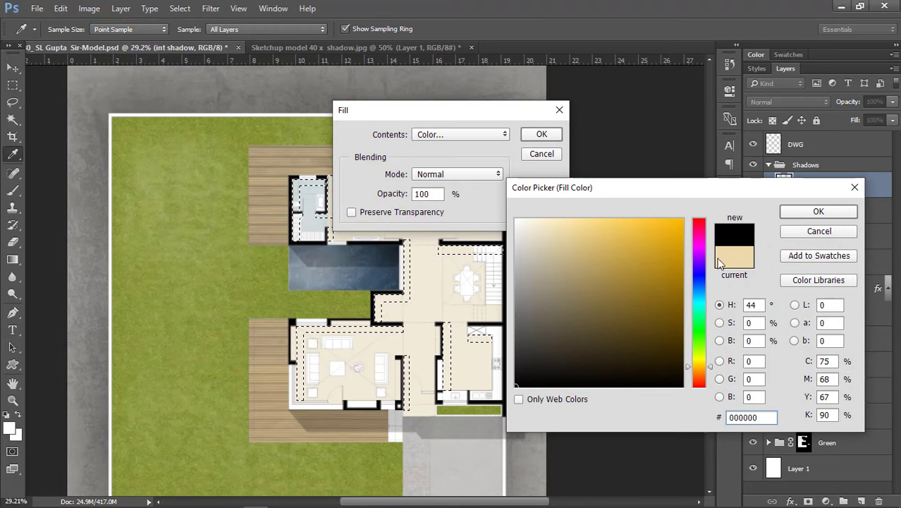
pyautogui.click(818, 211)
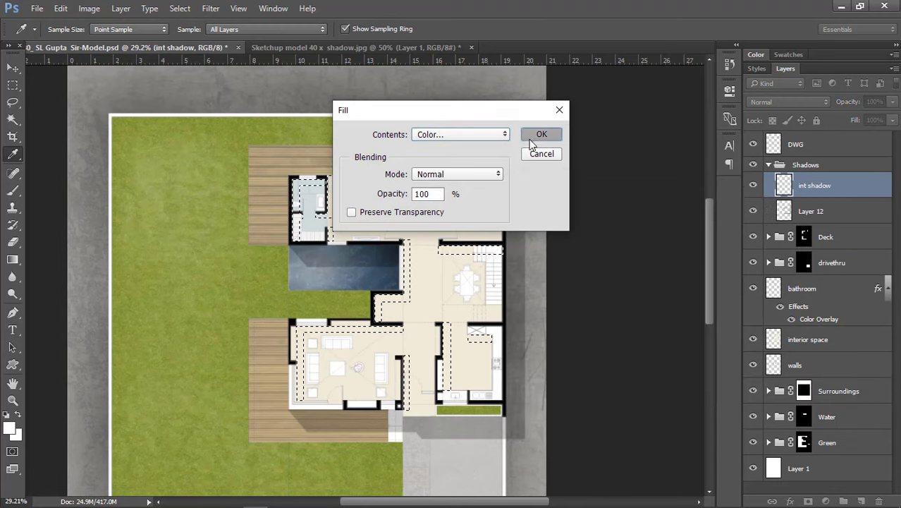
pyautogui.click(540, 134)
pyautogui.press('m')
pyautogui.scroll(2, 462, 167)
pyautogui.scroll(1, 462, 168)
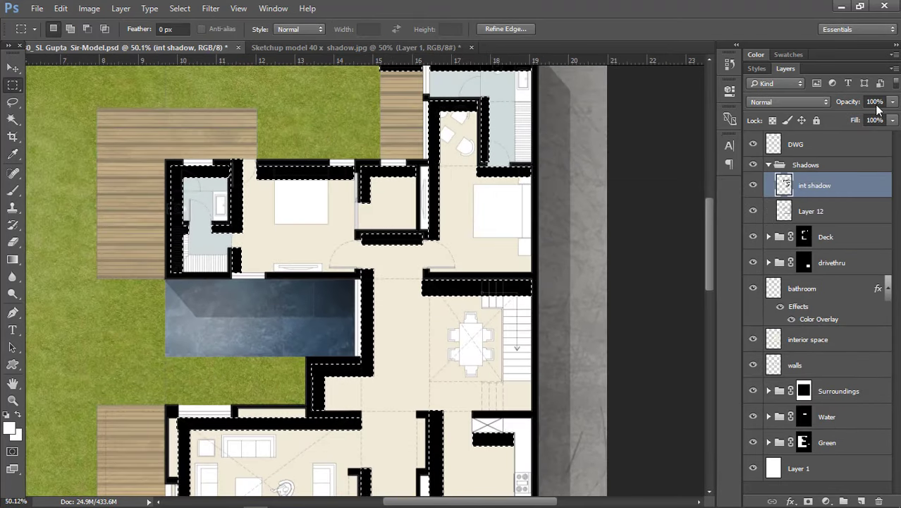
# Step: Set the int shadow layer's opacity to 20% and clear the selection
pyautogui.write('20')
pyautogui.press('Return')
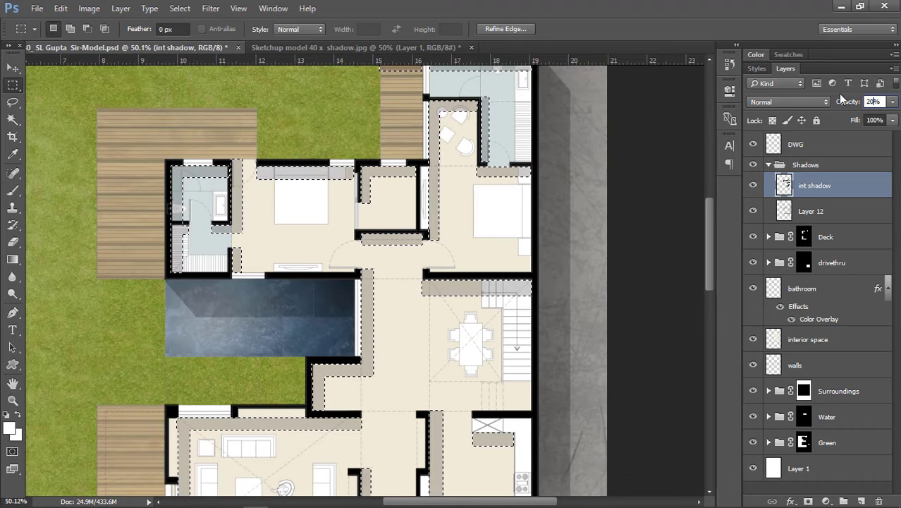
pyautogui.click(13, 102)
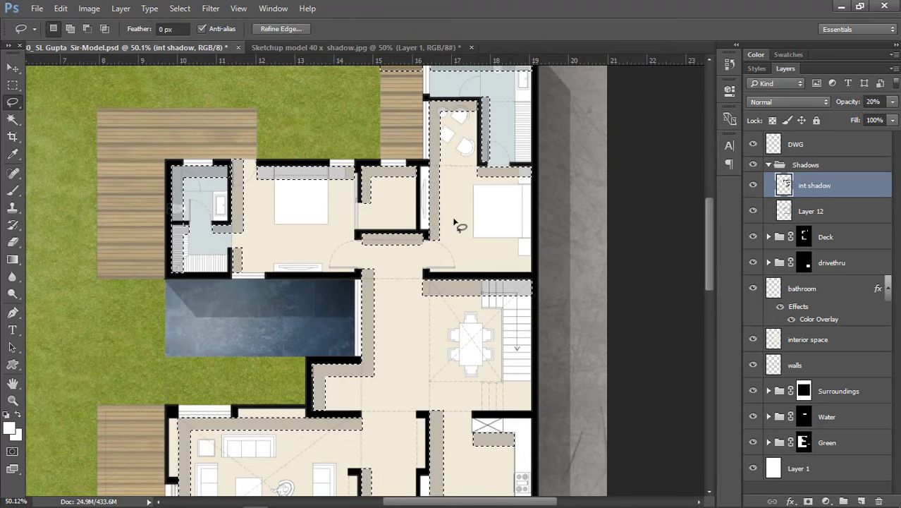
pyautogui.scroll(-1, 472, 244)
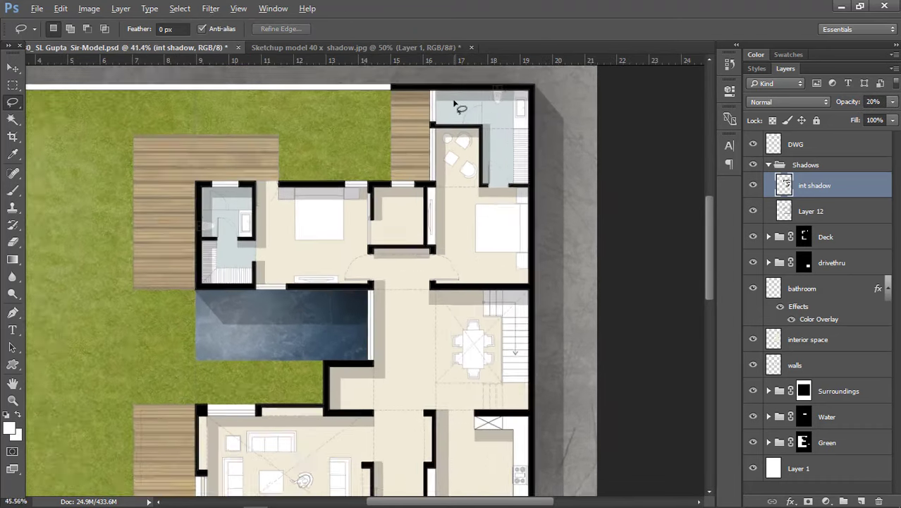
pyautogui.scroll(-1, 504, 194)
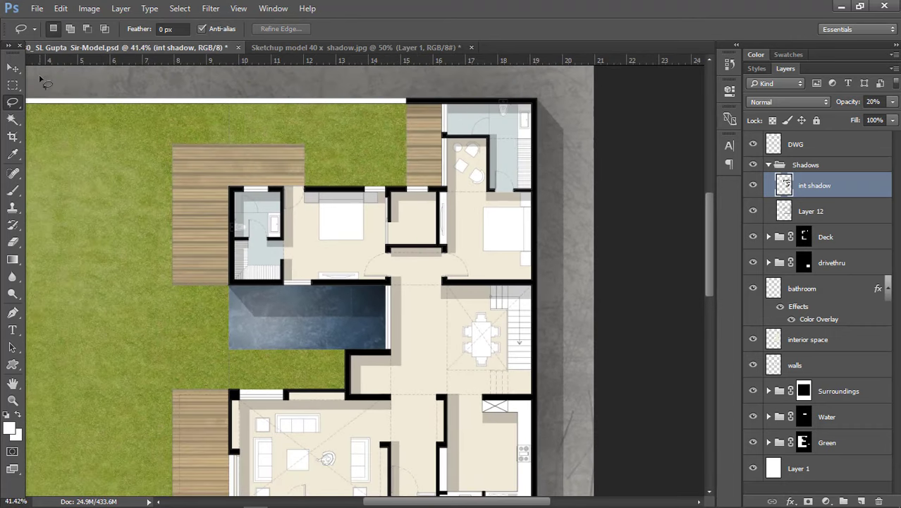
# Step: Examine the interior wall shadows room by room, from the bathroom and bedrooms to the living room, kitchen and staircase
pyautogui.press('v')
pyautogui.scroll(10, 237, 209)
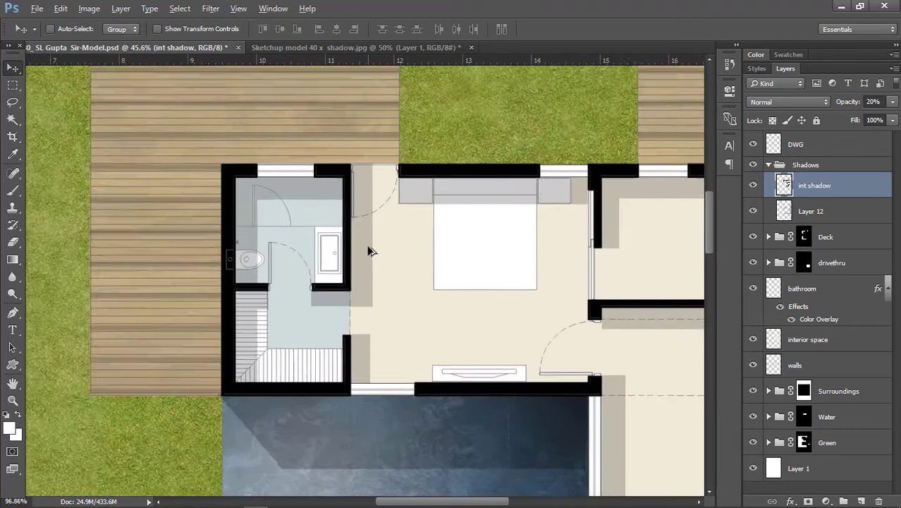
pyautogui.scroll(-10, 270, 179)
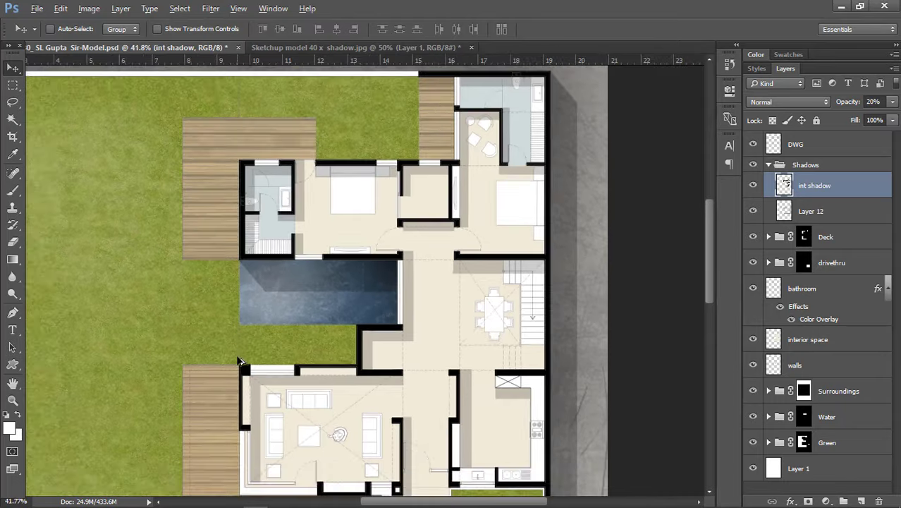
pyautogui.scroll(2, 317, 416)
pyautogui.scroll(3, 316, 413)
pyautogui.scroll(-7, 427, 300)
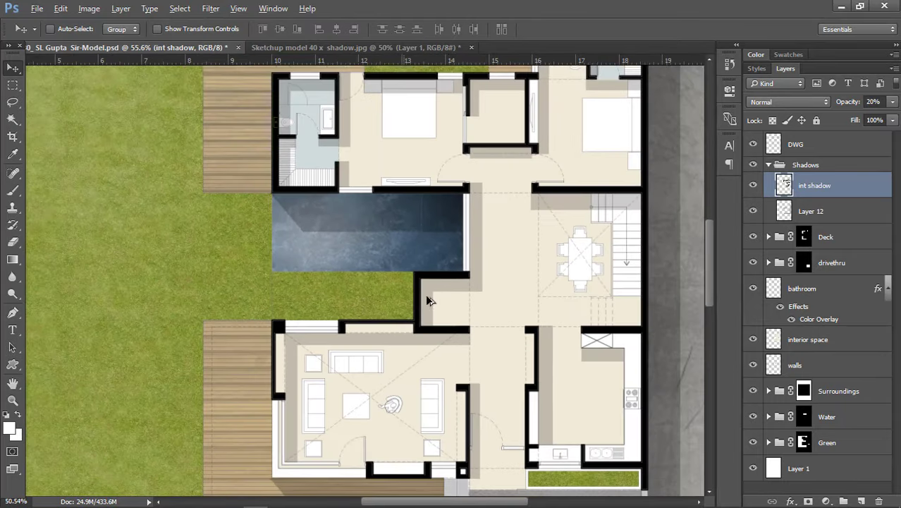
pyautogui.scroll(3, 571, 381)
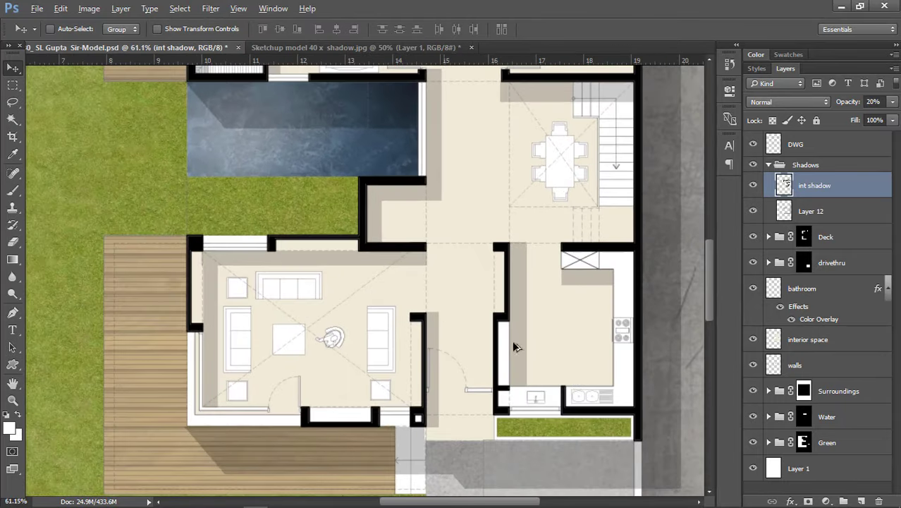
pyautogui.scroll(-1, 449, 346)
pyautogui.scroll(-3, 449, 347)
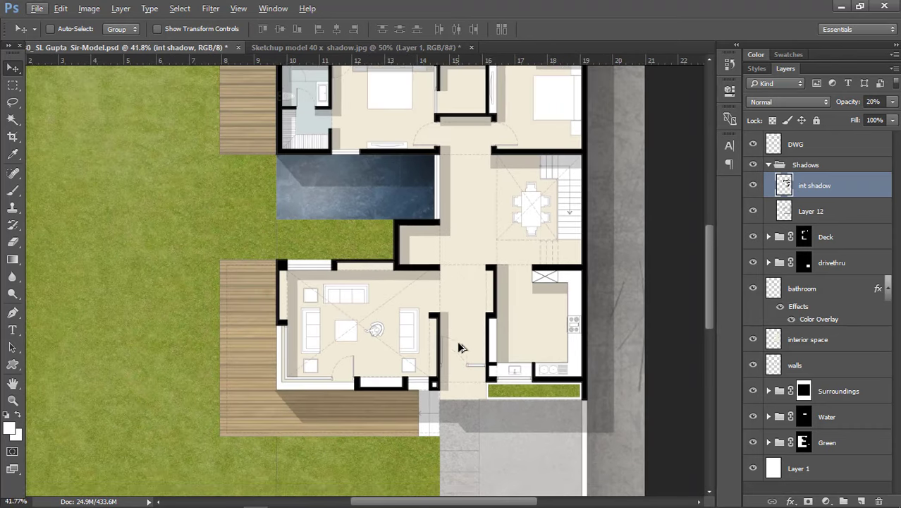
pyautogui.scroll(5, 533, 288)
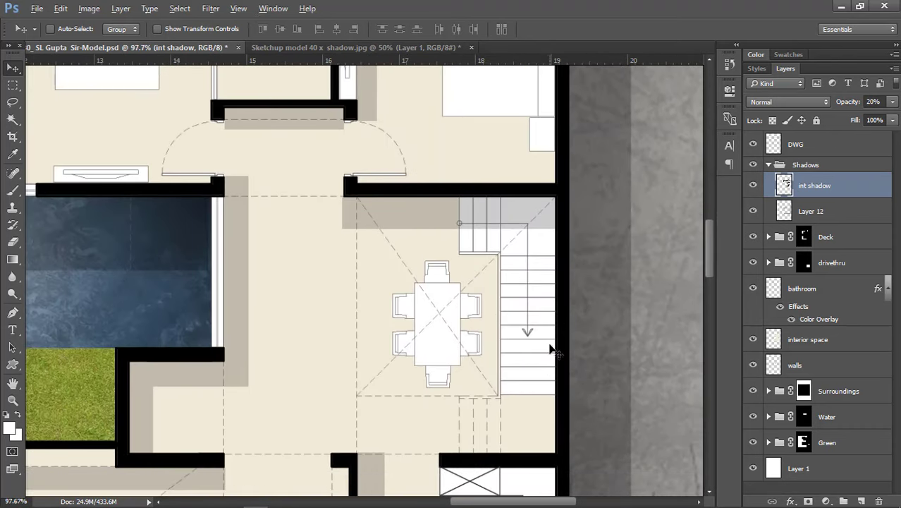
# Step: Collapse the Shadows group and select all the stair treads and the landing on the DWG layer with the Magic Wand
pyautogui.scroll(2, 549, 348)
pyautogui.click(832, 146)
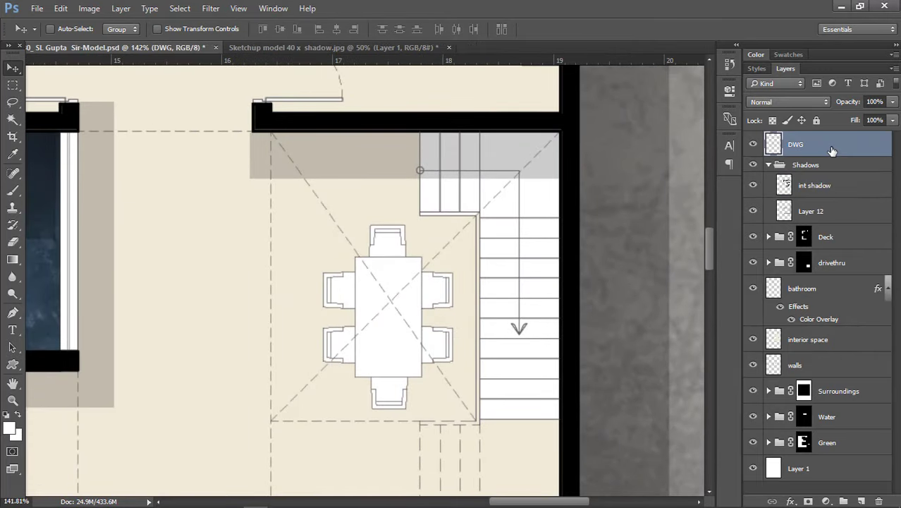
pyautogui.click(769, 164)
pyautogui.press('w')
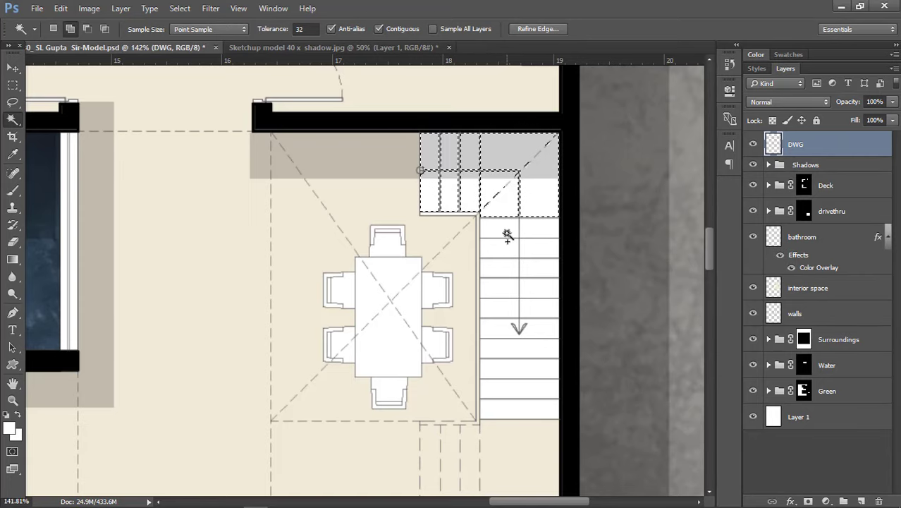
pyautogui.keyDown('shift'); pyautogui.click(500, 311); pyautogui.keyUp('shift')
pyautogui.keyDown('shift'); pyautogui.click(539, 291); pyautogui.keyUp('shift')
pyautogui.keyDown('shift'); pyautogui.click(539, 308); pyautogui.keyUp('shift')
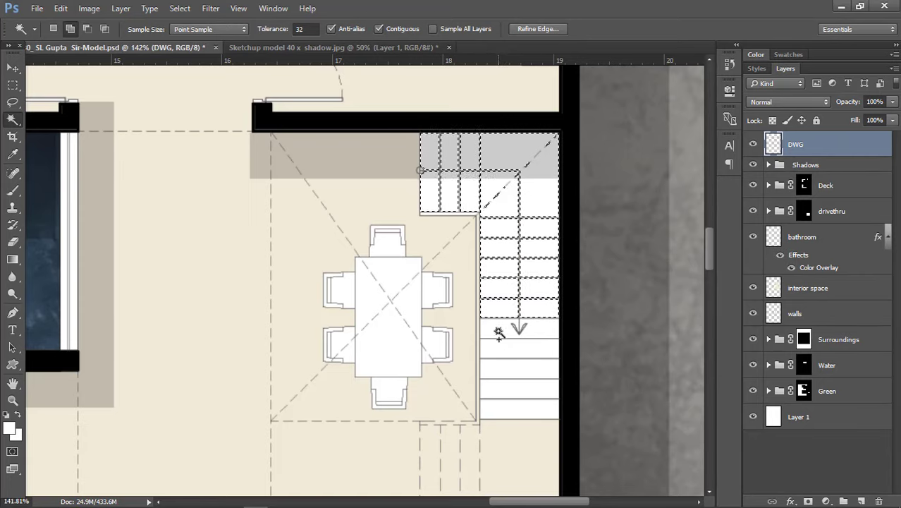
pyautogui.keyDown('shift'); pyautogui.click(499, 332); pyautogui.keyUp('shift')
pyautogui.keyDown('shift'); pyautogui.click(503, 349); pyautogui.keyUp('shift')
pyautogui.keyDown('shift'); pyautogui.click(506, 370); pyautogui.keyUp('shift')
pyautogui.keyDown('shift'); pyautogui.click(506, 389); pyautogui.keyUp('shift')
pyautogui.keyDown('shift'); pyautogui.click(505, 405); pyautogui.keyUp('shift')
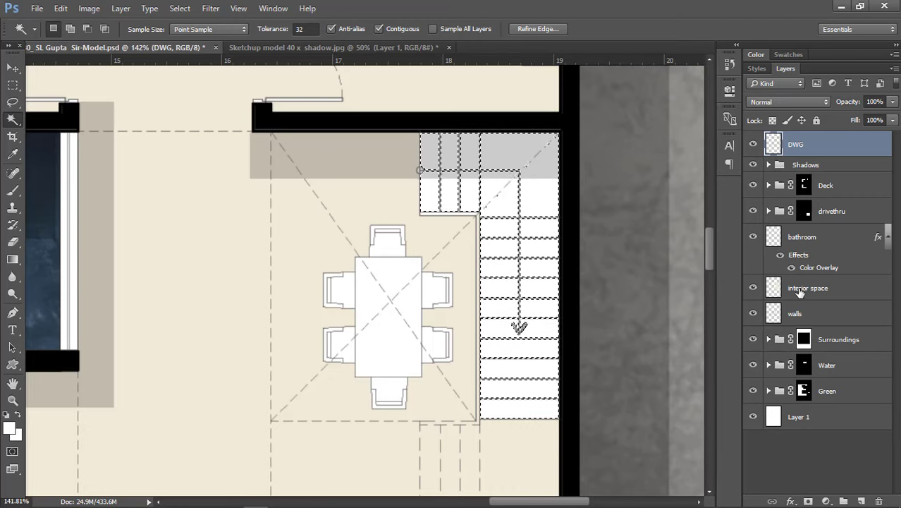
# Step: Fill the selected staircase with the sampled floor colour f0ead8 on the interior space layer, then clear the selection
pyautogui.click(841, 291)
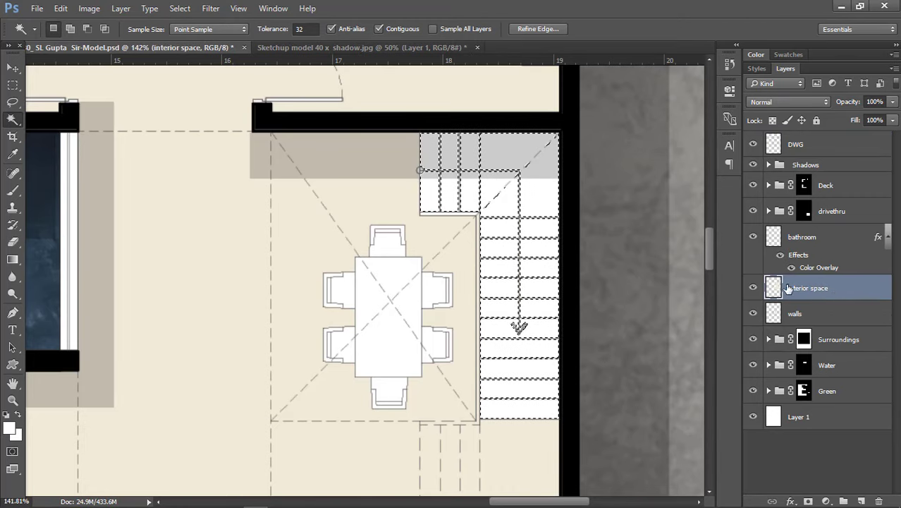
pyautogui.hotkey('shift', 'F5')
pyautogui.click(472, 138)
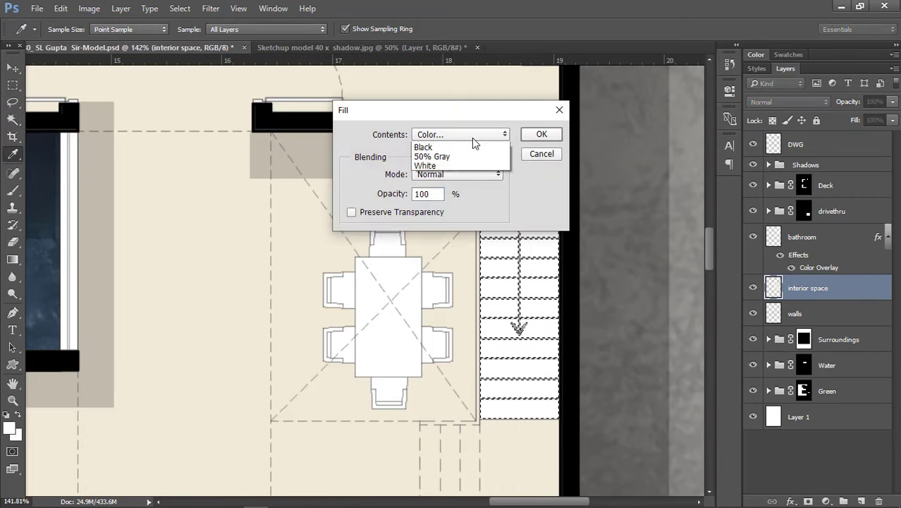
pyautogui.click(473, 139)
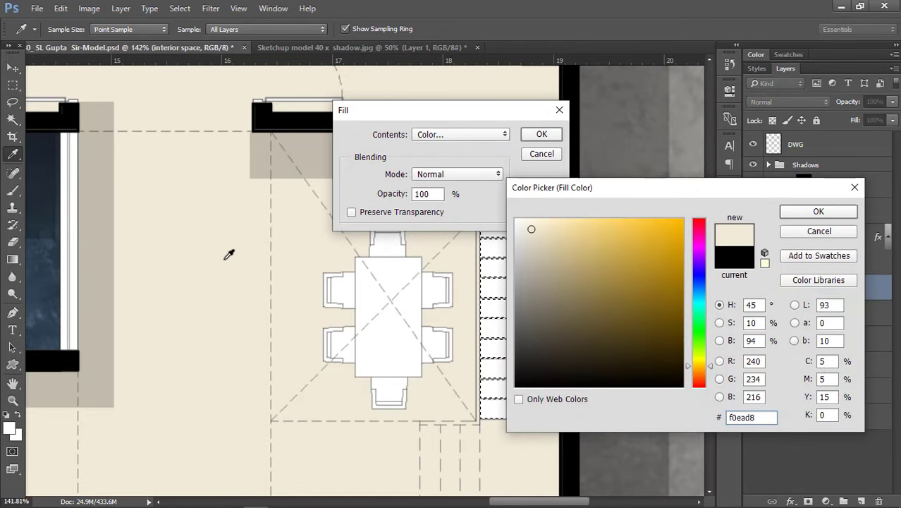
pyautogui.click(818, 212)
pyautogui.click(541, 134)
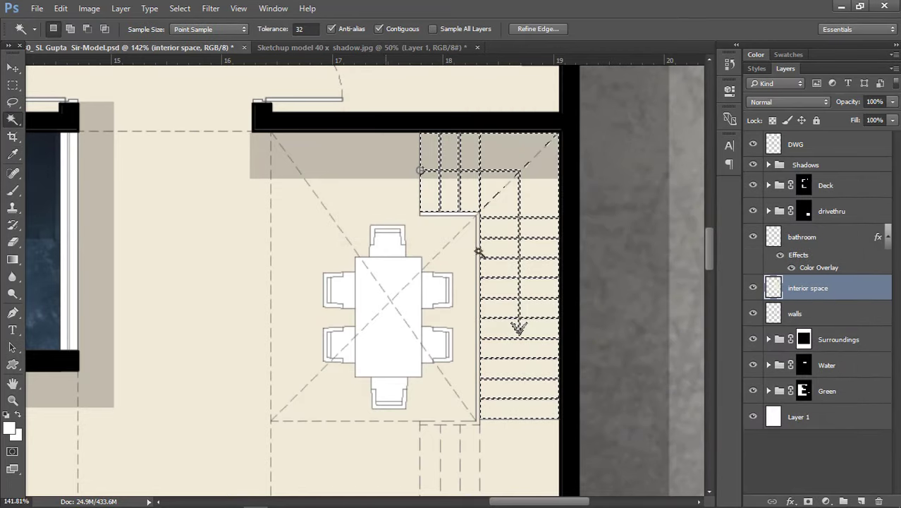
pyautogui.click(14, 104)
pyautogui.click(542, 209)
# Step: Save the document and check the whole rendered plan
pyautogui.scroll(-10, 589, 198)
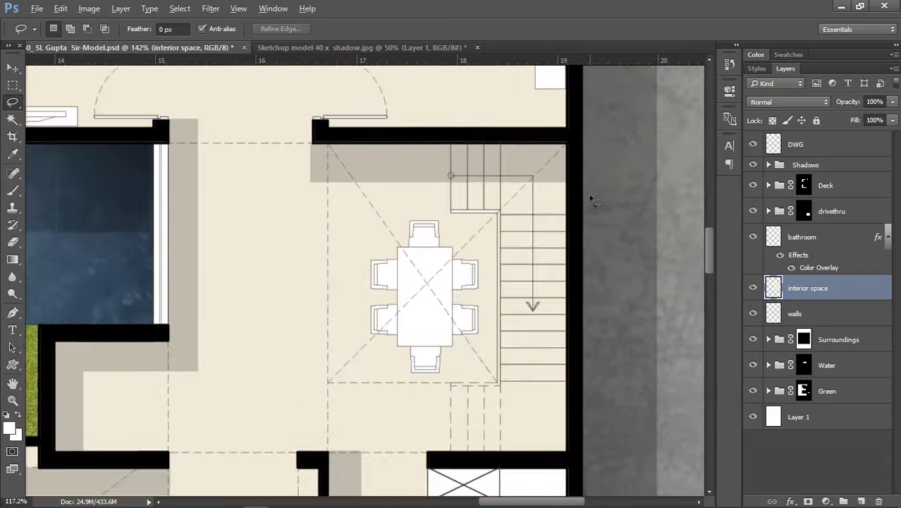
pyautogui.hotkey('ctrl', 's')
pyautogui.scroll(5, 392, 223)
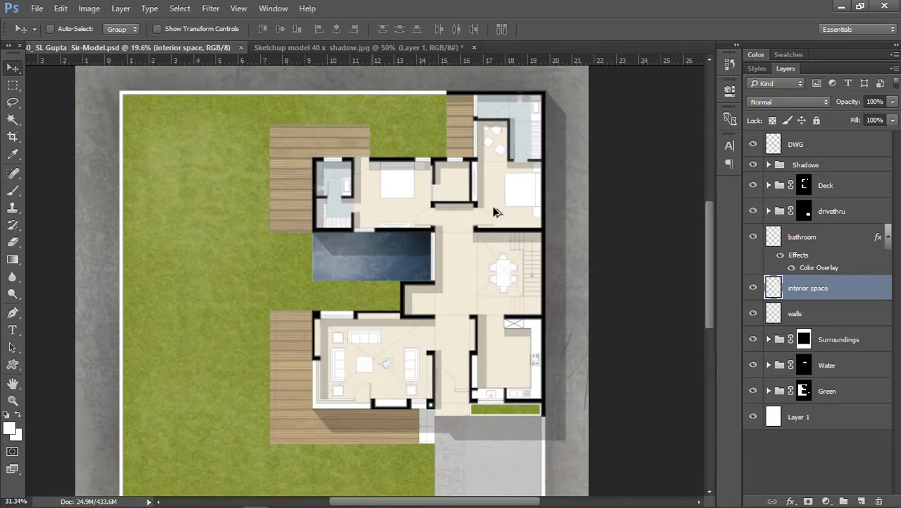
pyautogui.scroll(-2, 546, 191)
pyautogui.moveTo(451, 342); pyautogui.dragTo(438, 297)
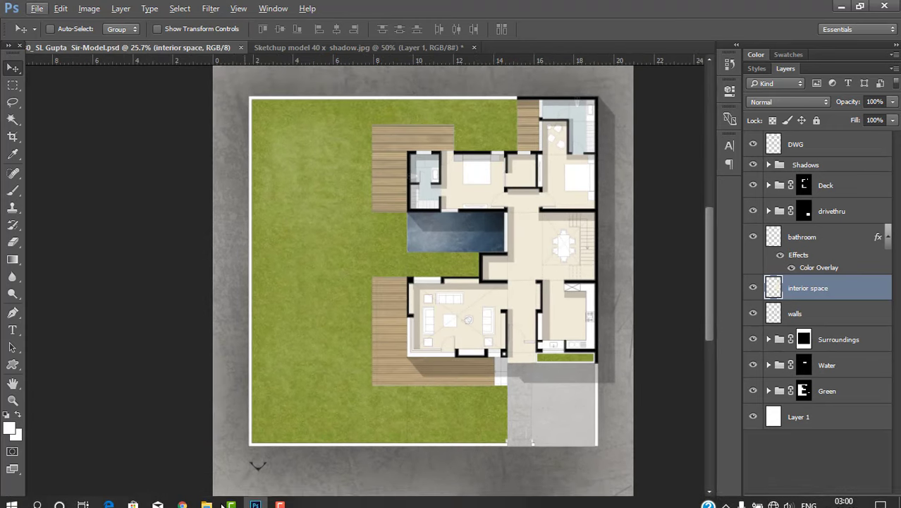
# Step: Place the tree 1 image from the For PS tut folder on the lawn below the living room deck
pyautogui.click(213, 500)
pyautogui.click(214, 499)
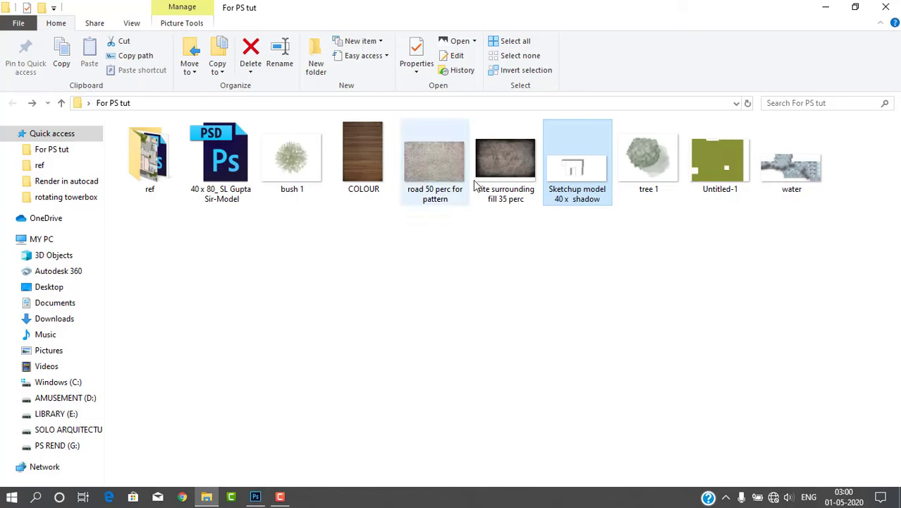
pyautogui.click(680, 232)
pyautogui.moveTo(641, 169); pyautogui.dragTo(345, 408)
pyautogui.scroll(1, 379, 278)
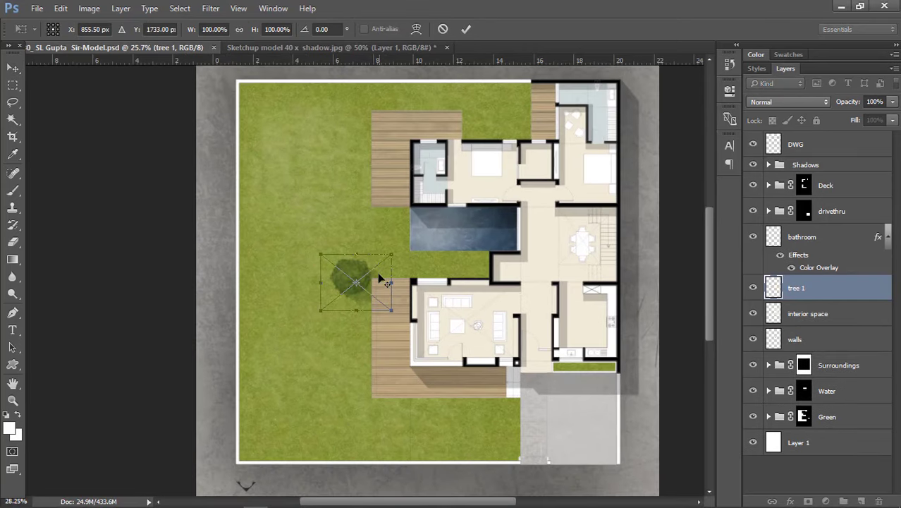
pyautogui.moveTo(360, 284); pyautogui.dragTo(436, 425)
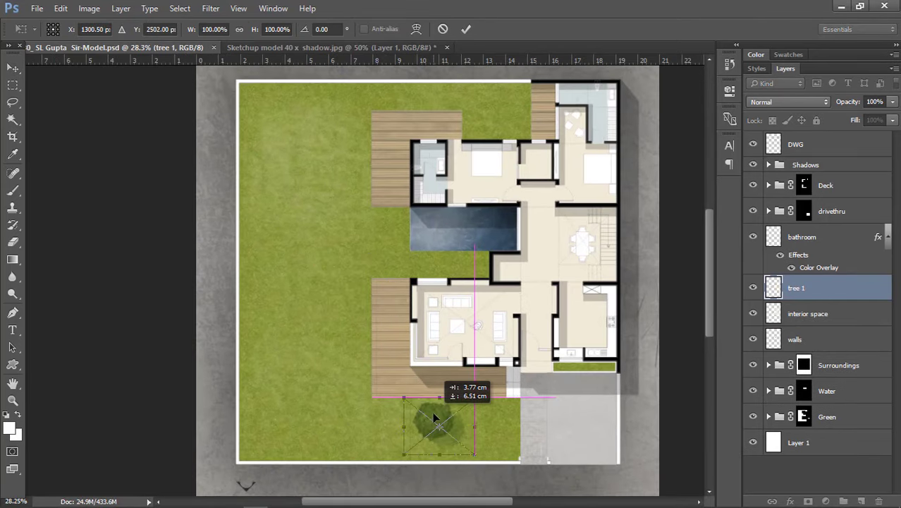
# Step: Scale the placed tree to about 147.7%, shift it about 0.84 cm towards the driveway and commit the placement
pyautogui.scroll(5, 448, 425)
pyautogui.scroll(2, 510, 430)
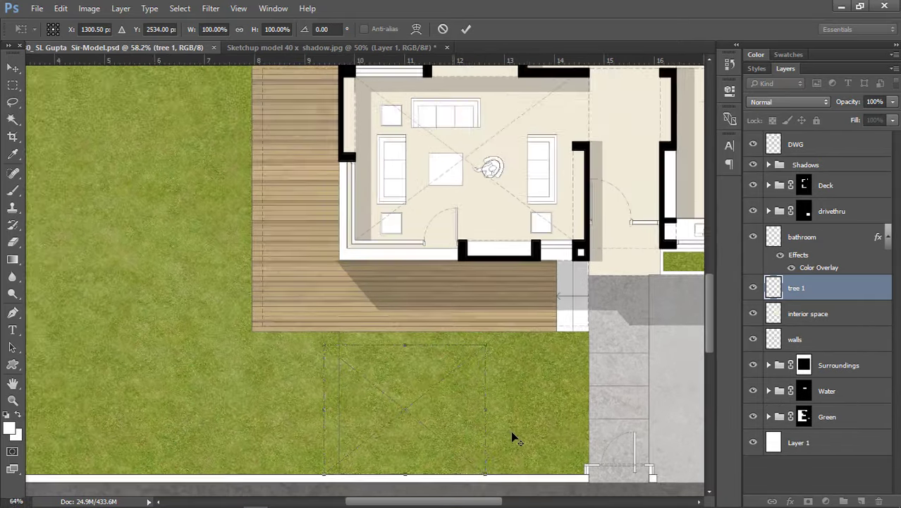
pyautogui.scroll(-1, 455, 408)
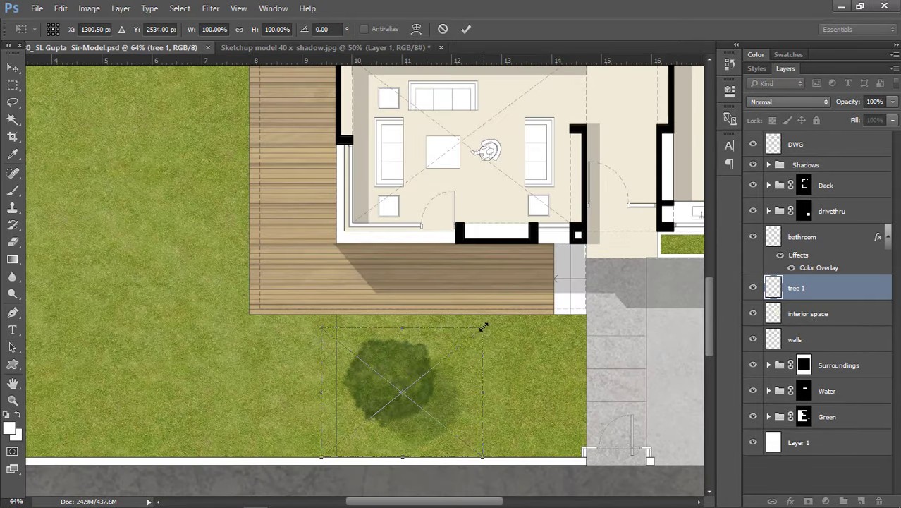
pyautogui.moveTo(483, 326); pyautogui.dragTo(514, 286)
pyautogui.moveTo(444, 367); pyautogui.dragTo(476, 369)
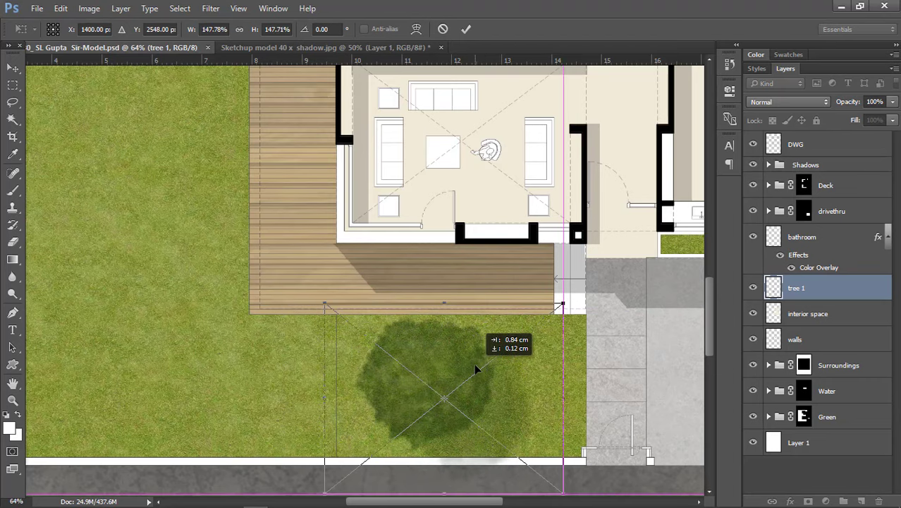
pyautogui.click(466, 29)
pyautogui.scroll(-5, 455, 406)
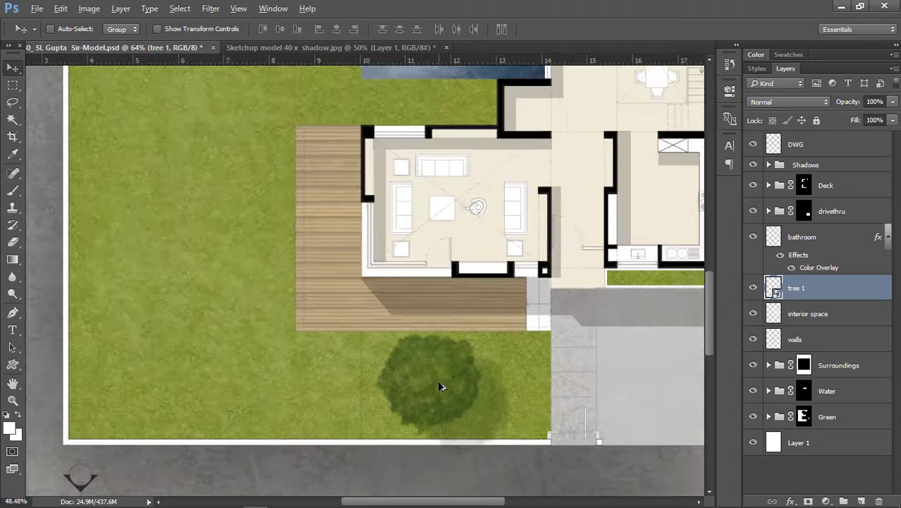
# Step: Duplicate the tree onto the lawn above the bedroom, between the two upper decks
pyautogui.scroll(2, 455, 405)
pyautogui.scroll(-1, 456, 405)
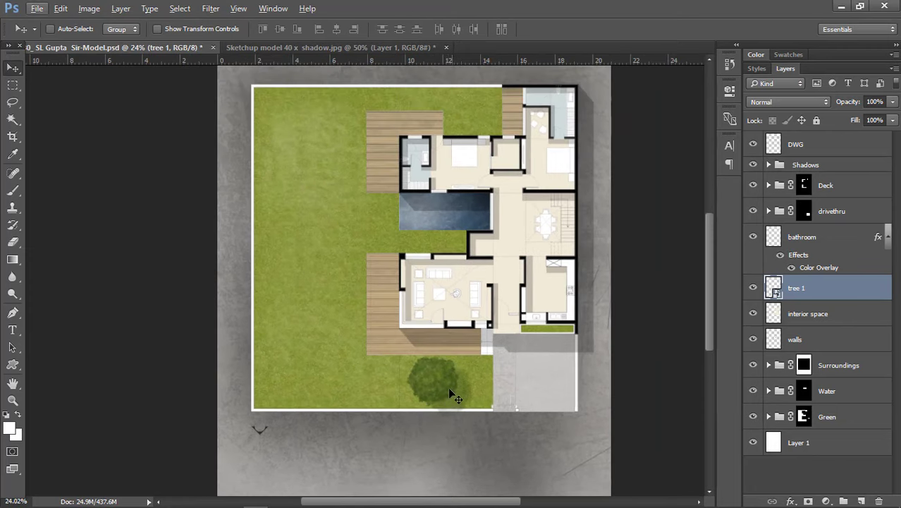
pyautogui.moveTo(447, 384); pyautogui.dragTo(474, 141)
pyautogui.scroll(-1, 454, 391)
pyautogui.scroll(7, 474, 141)
pyautogui.scroll(2, 476, 123)
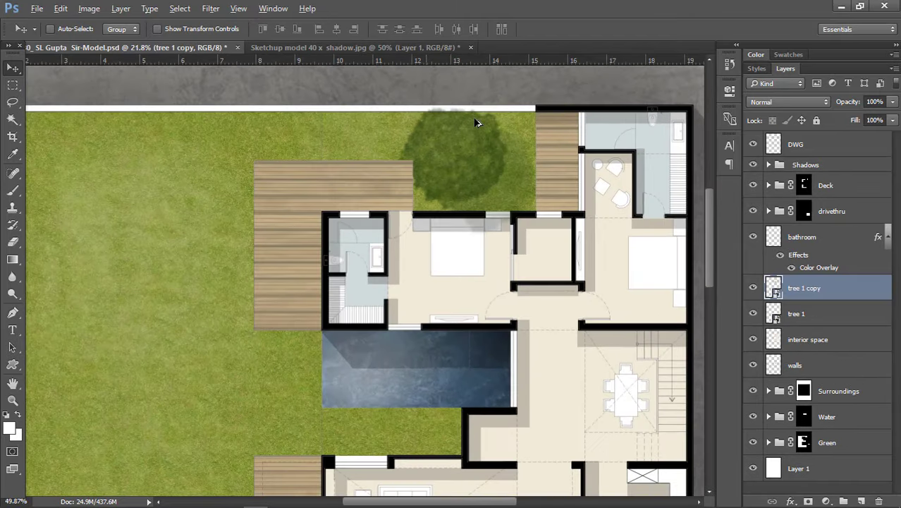
# Step: Scale the upper tree copy down, reposition it within the lawn between the decks and commit the transform
pyautogui.scroll(1, 477, 120)
pyautogui.hotkey('ctrl', 't')
pyautogui.moveTo(561, 128); pyautogui.dragTo(541, 142)
pyautogui.moveTo(487, 175); pyautogui.dragTo(491, 144)
pyautogui.click(465, 29)
pyautogui.scroll(-3, 459, 97)
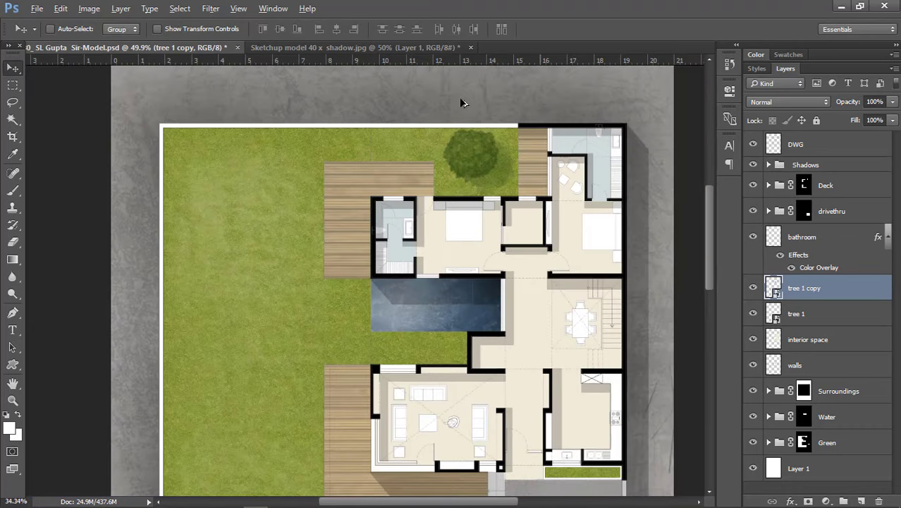
# Step: Select the tree 1 layer beside the driveway, nudge it and scale it down slightly to fit the lawn
pyautogui.scroll(2, 446, 406)
pyautogui.scroll(3, 475, 387)
pyautogui.rightClick(430, 322)
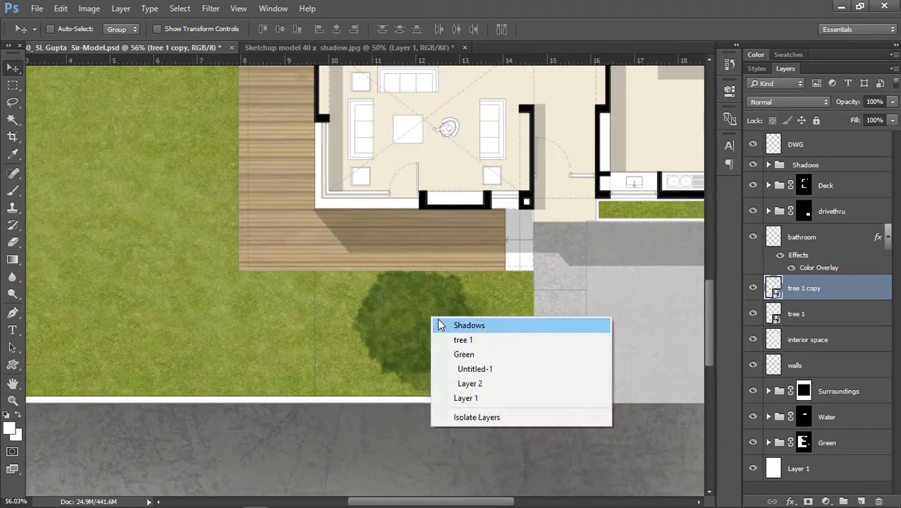
pyautogui.click(437, 323)
pyautogui.rightClick(428, 318)
pyautogui.click(436, 338)
pyautogui.moveTo(434, 338); pyautogui.dragTo(438, 343)
pyautogui.hotkey('ctrl', 't')
pyautogui.moveTo(533, 493); pyautogui.dragTo(532, 407)
pyautogui.click(469, 30)
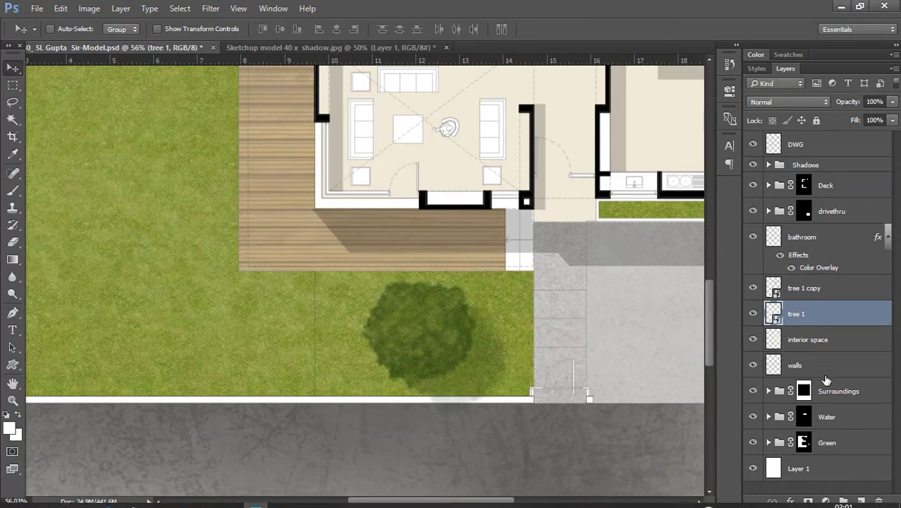
# Step: Create a layer group named trees and put the tree 1 and tree 1 copy layers inside it
pyautogui.hotkey('ctrl', 'g')
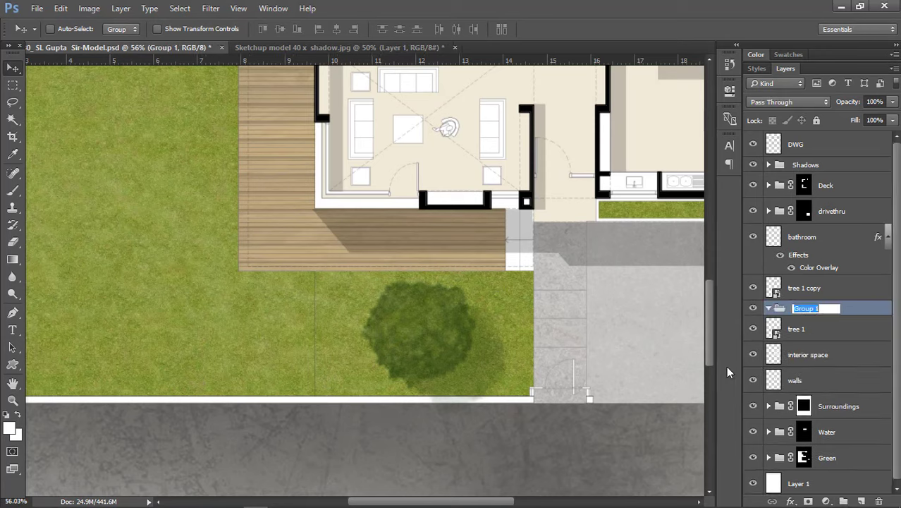
pyautogui.write('trees')
pyautogui.click(850, 291)
pyautogui.click(850, 290)
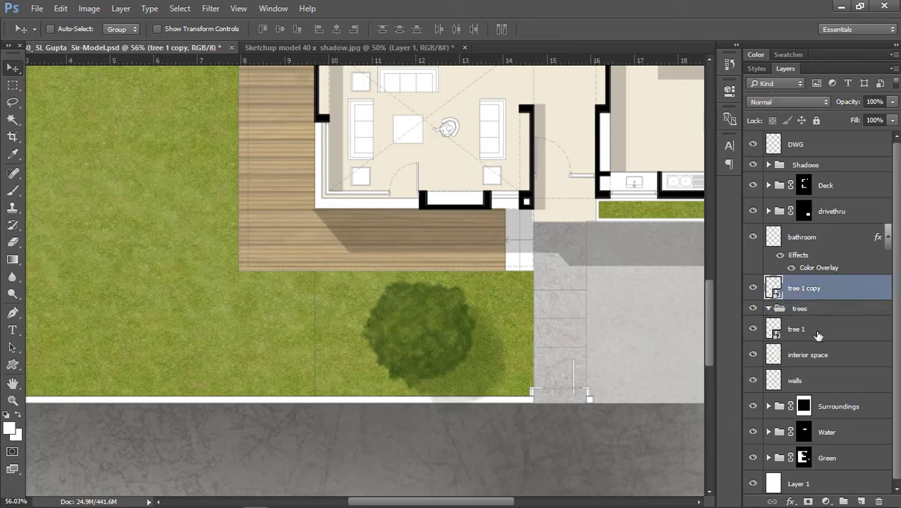
pyautogui.keyDown('shift'); pyautogui.click(819, 334); pyautogui.keyUp('shift')
pyautogui.click(825, 285)
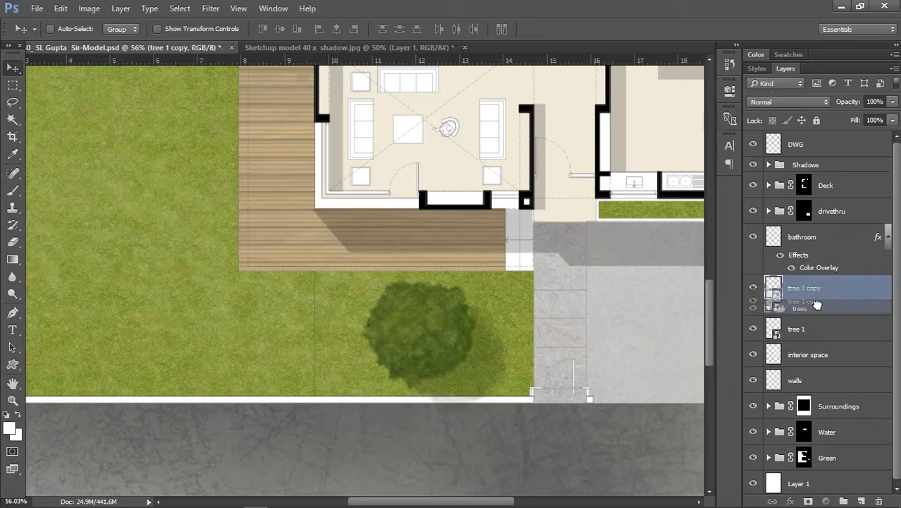
pyautogui.moveTo(816, 304)
pyautogui.mouseDown()
pyautogui.moveTo(816, 333)
pyautogui.moveTo(809, 292)
pyautogui.mouseUp()
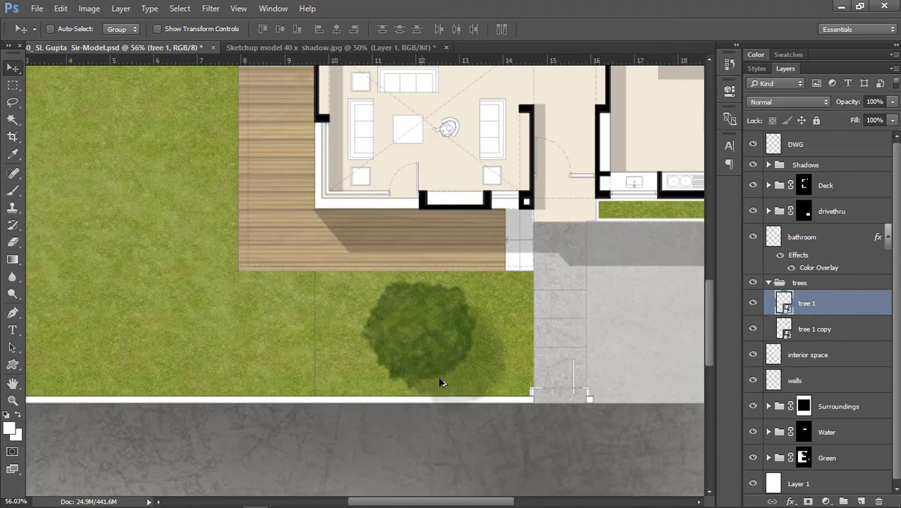
# Step: Duplicate the driveway tree across the lower lawn towards the left boundary and scale the copy to about 108.4%
pyautogui.scroll(-3, 440, 383)
pyautogui.moveTo(461, 381); pyautogui.dragTo(255, 383)
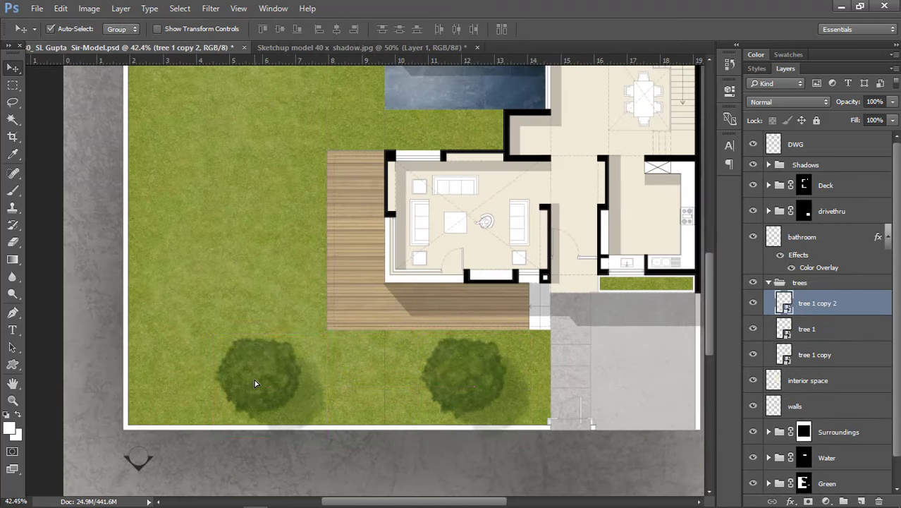
pyautogui.hotkey('ctrl', 't')
pyautogui.moveTo(327, 335); pyautogui.dragTo(298, 343)
pyautogui.moveTo(275, 382); pyautogui.dragTo(290, 366)
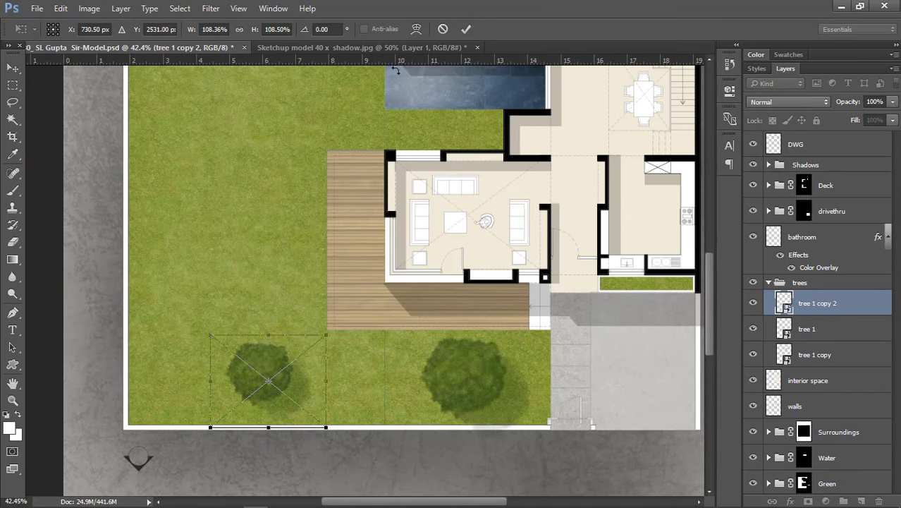
pyautogui.click(467, 29)
# Step: Place the bush 1 image on the lower lawn between the two trees and commit it
pyautogui.moveTo(242, 496)
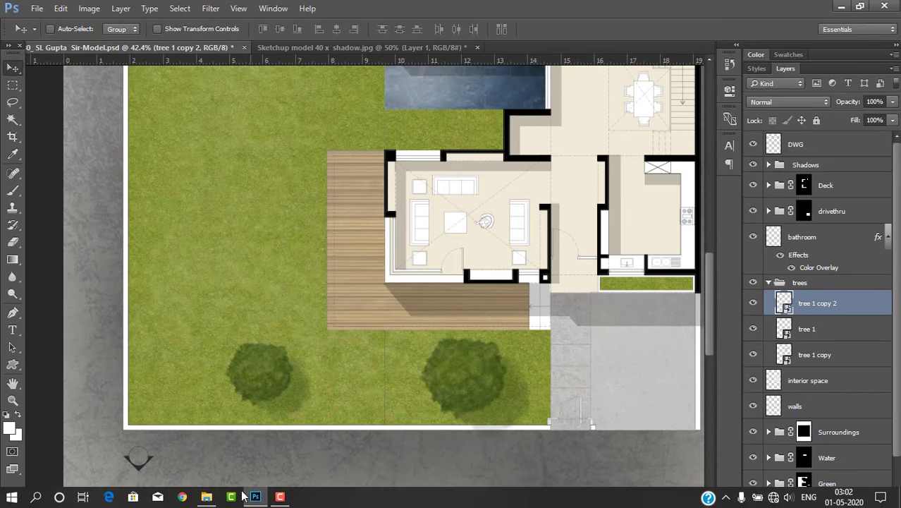
pyautogui.click(206, 496)
pyautogui.moveTo(317, 130); pyautogui.dragTo(318, 386)
pyautogui.moveTo(373, 272); pyautogui.dragTo(353, 372)
pyautogui.click(471, 29)
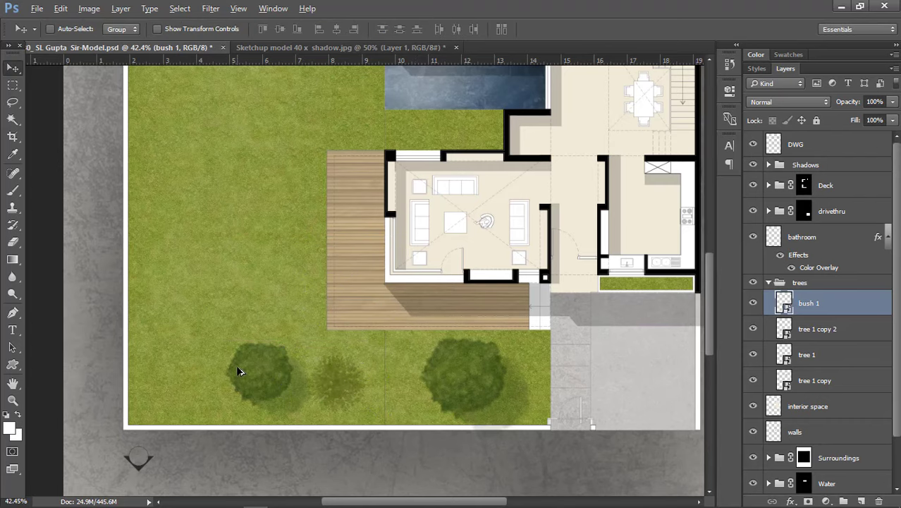
# Step: Select the smaller lower-lawn tree and move it up towards the left boundary, away from the bush
pyautogui.scroll(2, 237, 369)
pyautogui.rightClick(278, 373)
pyautogui.click(299, 397)
pyautogui.rightClick(289, 381)
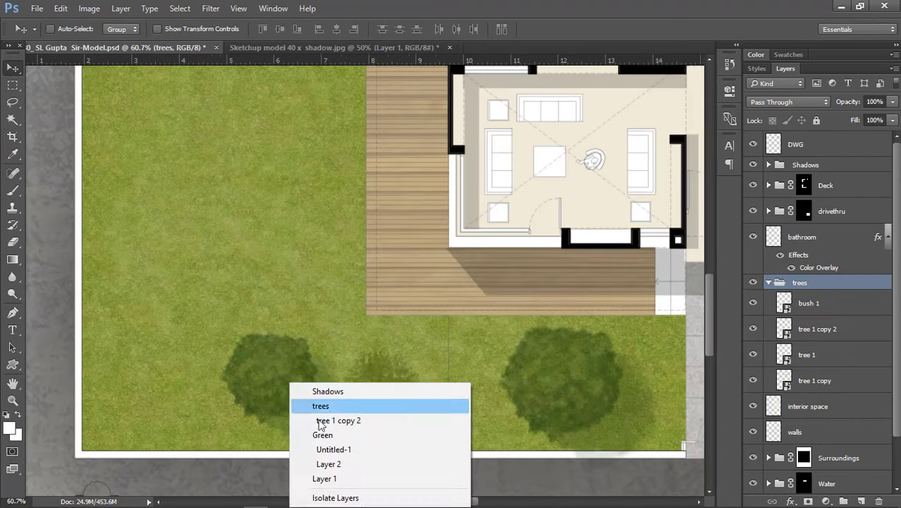
pyautogui.click(319, 421)
pyautogui.moveTo(289, 392); pyautogui.dragTo(166, 318)
# Step: Duplicate the bush into an overlapping row along the lower lawn, enlarging one of the copies
pyautogui.rightClick(391, 395)
pyautogui.click(419, 305)
pyautogui.moveTo(390, 398)
pyautogui.mouseDown()
pyautogui.moveTo(390, 406)
pyautogui.moveTo(374, 399)
pyautogui.mouseUp()
pyautogui.moveTo(374, 399); pyautogui.dragTo(334, 399)
pyautogui.hotkey('ctrl', 't')
pyautogui.moveTo(251, 335); pyautogui.dragTo(222, 312)
pyautogui.click(466, 30)
pyautogui.moveTo(321, 360); pyautogui.dragTo(249, 369)
# Step: Move the smaller tree down into the lower-left lawn corner and set its layer opacity to 80%
pyautogui.rightClick(147, 299)
pyautogui.click(175, 339)
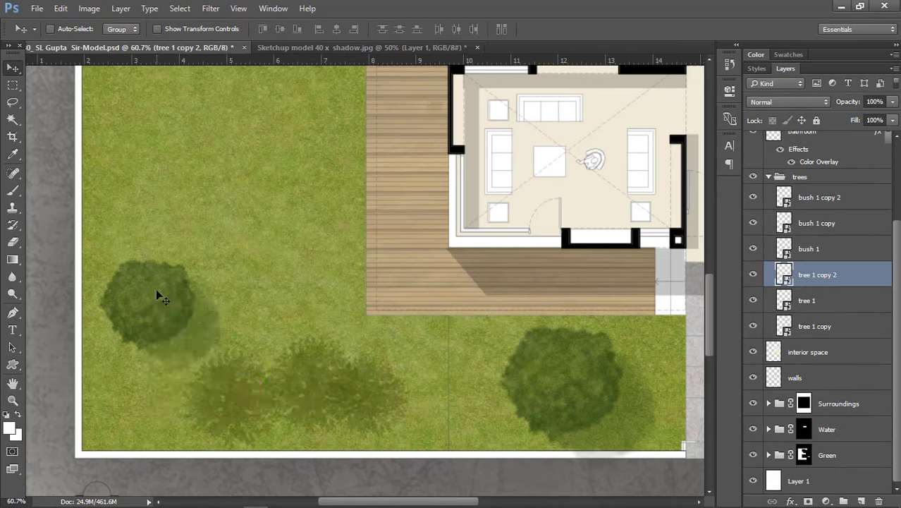
pyautogui.moveTo(156, 295); pyautogui.dragTo(145, 384)
pyautogui.write('80')
pyautogui.press('Return')
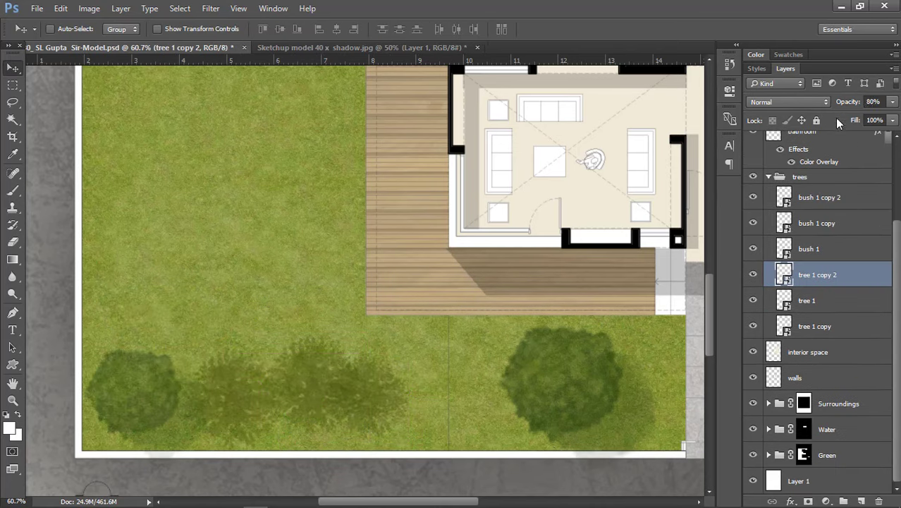
# Step: Set the opacity of the tree 1 and tree 1 copy layers to 80%
pyautogui.click(833, 299)
pyautogui.write('80')
pyautogui.moveTo(884, 102); pyautogui.dragTo(860, 103)
pyautogui.click(847, 326)
pyautogui.write('80')
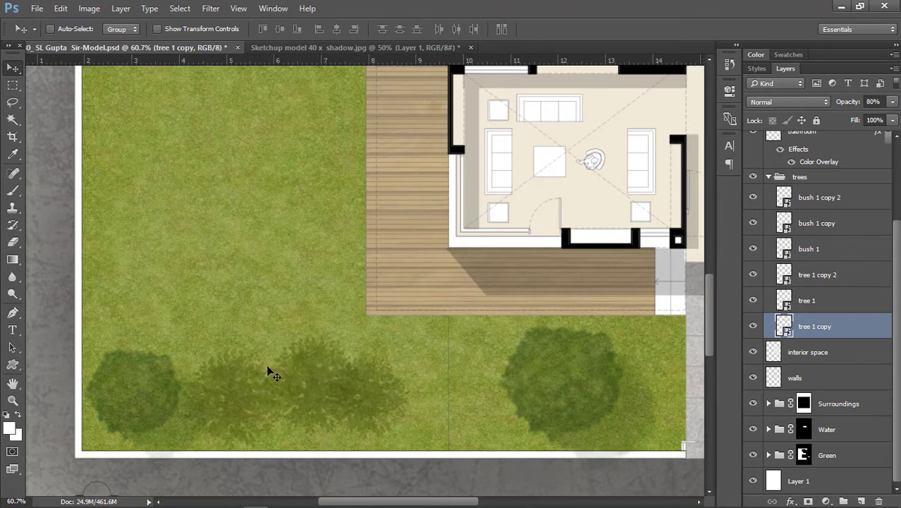
# Step: Duplicate the lower-left corner tree just above itself so that the two trees overlap
pyautogui.rightClick(132, 385)
pyautogui.click(159, 282)
pyautogui.rightClick(127, 379)
pyautogui.click(161, 419)
pyautogui.moveTo(141, 387); pyautogui.dragTo(147, 336)
pyautogui.scroll(-8, 256, 247)
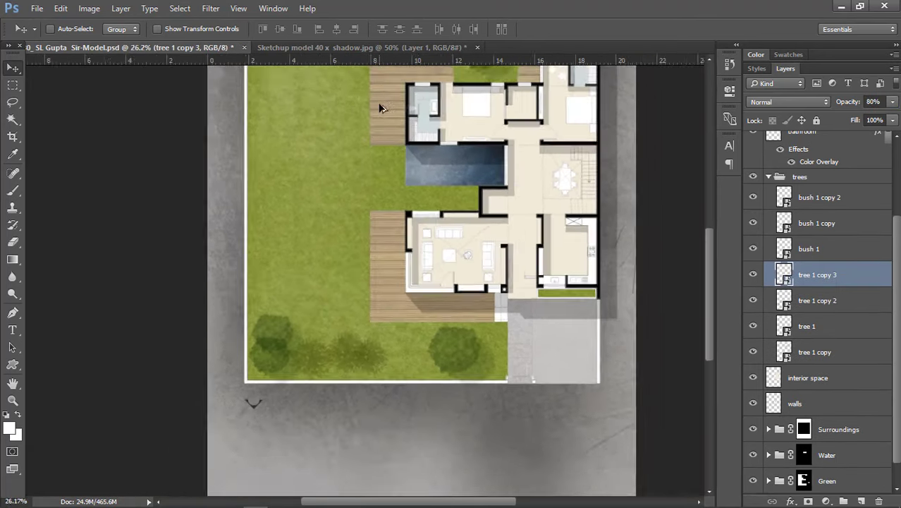
# Step: Duplicate the corner tree onto the lawn beside the outer end of the pool
pyautogui.scroll(1, 381, 108)
pyautogui.moveTo(271, 343); pyautogui.dragTo(375, 168)
pyautogui.scroll(6, 376, 167)
pyautogui.moveTo(361, 176); pyautogui.dragTo(368, 212)
pyautogui.scroll(-6, 405, 312)
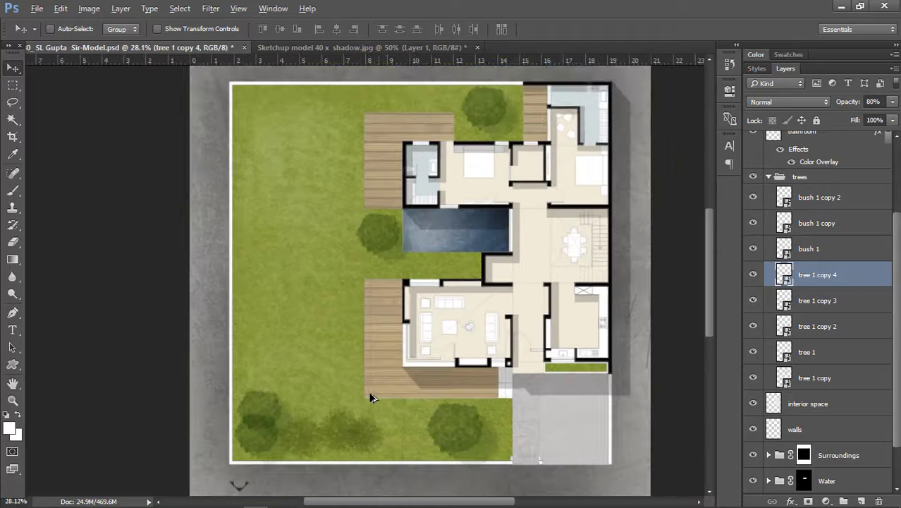
# Step: Duplicate the bush into a cluster along the left boundary, above the corner trees
pyautogui.scroll(2, 352, 414)
pyautogui.rightClick(331, 428)
pyautogui.click(372, 348)
pyautogui.moveTo(361, 443); pyautogui.dragTo(271, 360)
pyautogui.moveTo(260, 359); pyautogui.dragTo(245, 332)
pyautogui.scroll(3, 246, 331)
pyautogui.moveTo(253, 389); pyautogui.dragTo(262, 330)
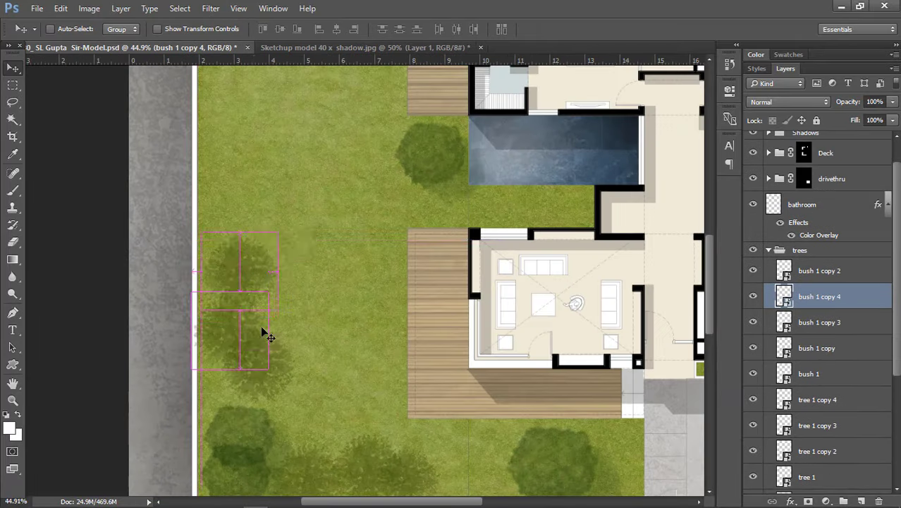
# Step: Duplicate the corner trees further up the left boundary of the lawn
pyautogui.scroll(-1, 259, 377)
pyautogui.rightClick(241, 404)
pyautogui.click(275, 291)
pyautogui.moveTo(255, 414); pyautogui.dragTo(261, 211)
pyautogui.scroll(-2, 279, 314)
pyautogui.scroll(2, 280, 308)
pyautogui.moveTo(250, 356); pyautogui.dragTo(244, 238)
# Step: Duplicate the bushes up the left boundary and into the upper-left lawn corner
pyautogui.rightClick(250, 424)
pyautogui.click(286, 302)
pyautogui.moveTo(251, 418); pyautogui.dragTo(276, 264)
pyautogui.moveTo(275, 263); pyautogui.dragTo(245, 176)
pyautogui.moveTo(246, 175); pyautogui.dragTo(283, 153)
# Step: Duplicate a tree along the upper boundary to form an overlapping pair beside the upper deck
pyautogui.scroll(3, 300, 146)
pyautogui.rightClick(245, 367)
pyautogui.click(285, 405)
pyautogui.moveTo(275, 374); pyautogui.dragTo(364, 178)
pyautogui.scroll(-1, 360, 289)
pyautogui.scroll(1, 392, 148)
pyautogui.moveTo(325, 208); pyautogui.dragTo(379, 194)
# Step: Delete the surplus tree copy at the edge of the upper deck
pyautogui.rightClick(455, 182)
pyautogui.click(485, 216)
pyautogui.press('Delete')
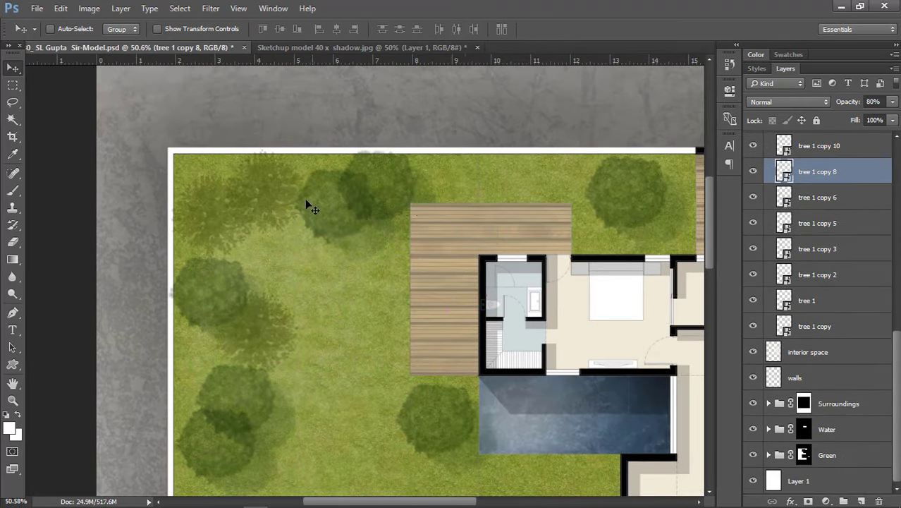
# Step: Duplicate a corner tree onto the lower lawn, between the bushes and the large driveway tree
pyautogui.scroll(-3, 306, 201)
pyautogui.scroll(3, 392, 465)
pyautogui.rightClick(187, 418)
pyautogui.click(246, 330)
pyautogui.moveTo(187, 418); pyautogui.dragTo(383, 457)
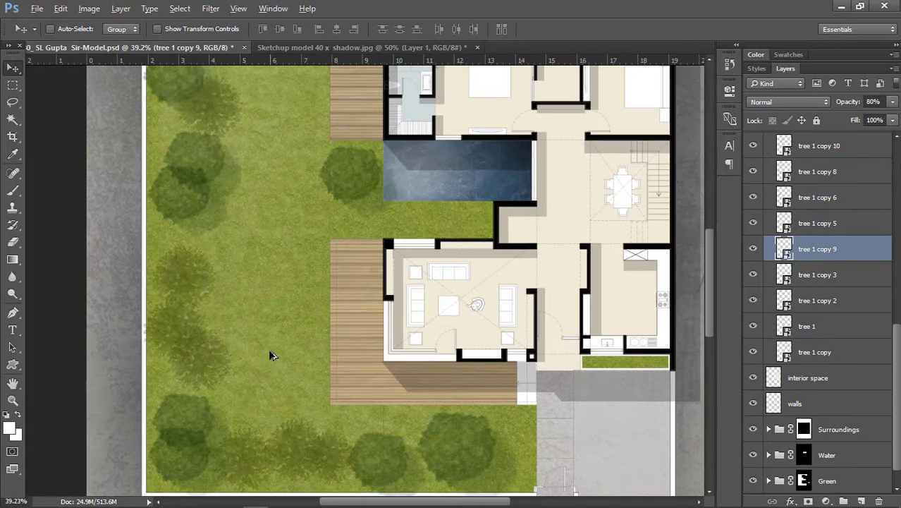
# Step: Duplicate a bush onto the planter strip outside the kitchen and scale it down
pyautogui.scroll(-3, 273, 355)
pyautogui.scroll(2, 254, 268)
pyautogui.rightClick(221, 434)
pyautogui.click(266, 347)
pyautogui.moveTo(224, 430); pyautogui.dragTo(521, 377)
pyautogui.scroll(5, 523, 376)
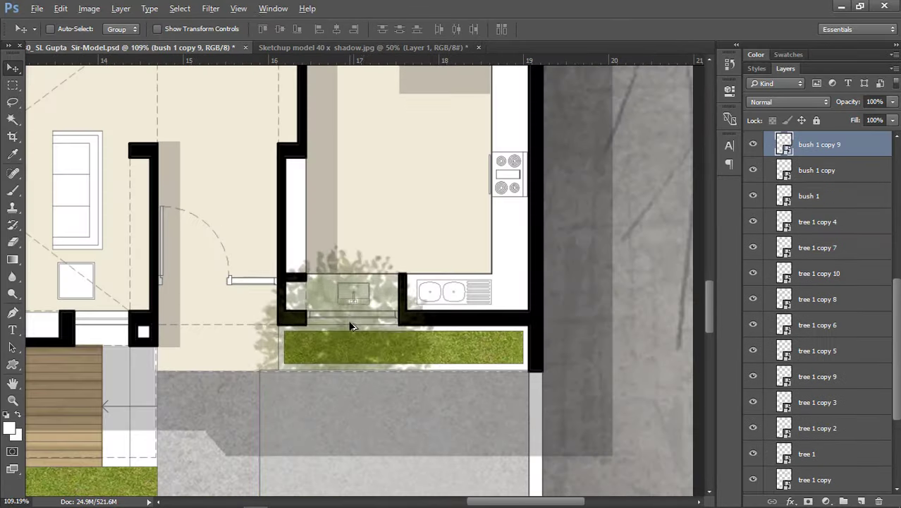
pyautogui.hotkey('ctrl', 't')
pyautogui.moveTo(514, 222); pyautogui.dragTo(386, 324)
pyautogui.moveTo(271, 366); pyautogui.dragTo(343, 313)
pyautogui.press('Return')
# Step: Collapse the trees group and move it above the Shadows group in the layer order
pyautogui.scroll(5, 811, 263)
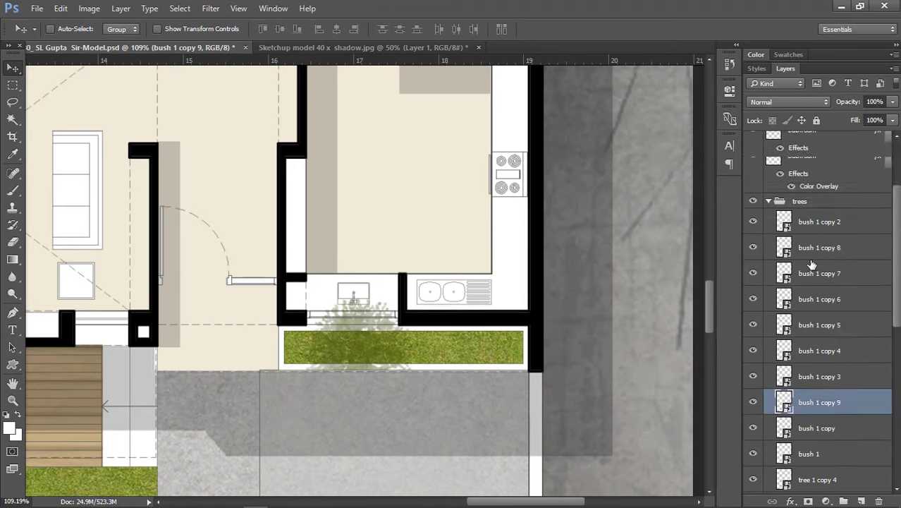
pyautogui.scroll(3, 812, 264)
pyautogui.click(769, 280)
pyautogui.click(797, 283)
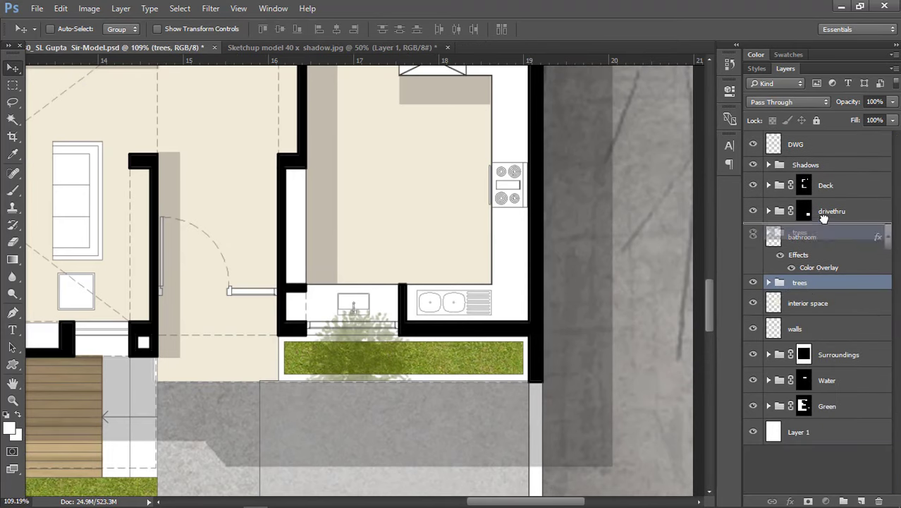
pyautogui.moveTo(823, 218); pyautogui.dragTo(832, 235)
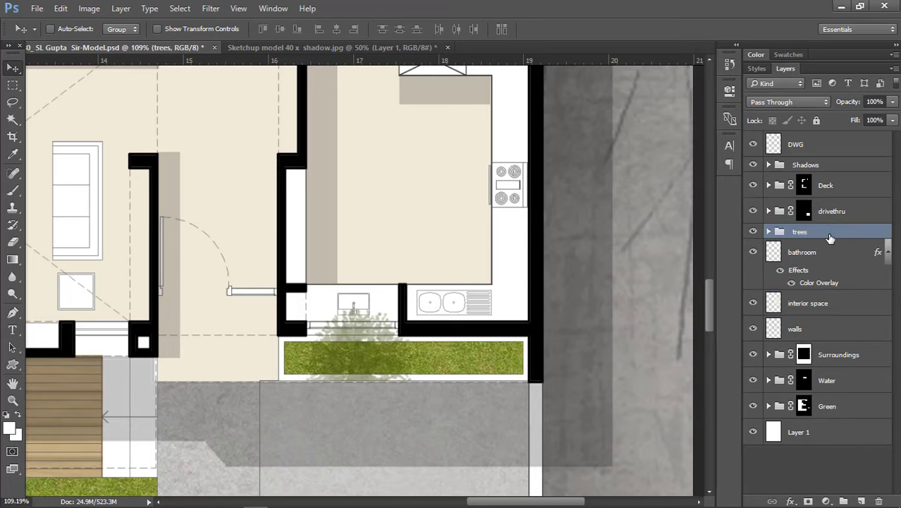
pyautogui.moveTo(830, 238); pyautogui.dragTo(822, 154)
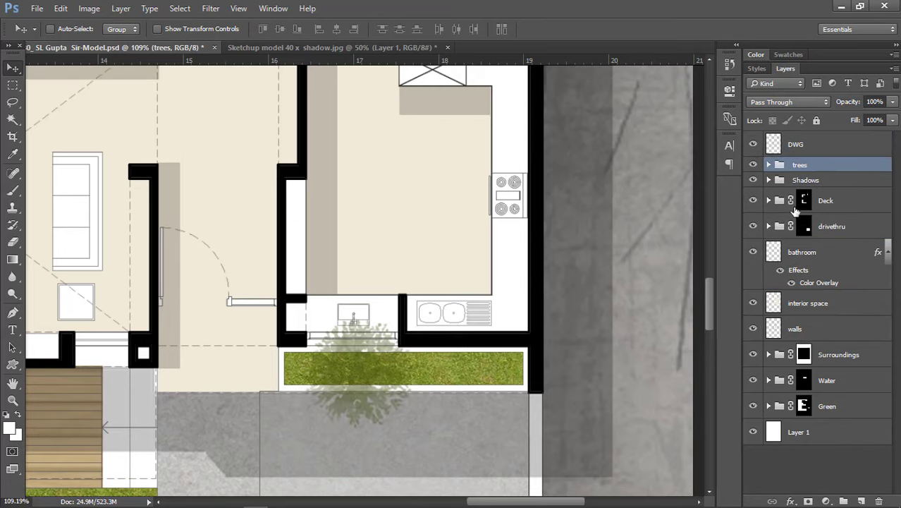
# Step: Select the planter bush inside the trees group, scale it down further and centre it on the strip
pyautogui.click(769, 164)
pyautogui.rightClick(336, 359)
pyautogui.click(364, 367)
pyautogui.hotkey('ctrl', 't')
pyautogui.moveTo(447, 294); pyautogui.dragTo(375, 352)
pyautogui.moveTo(335, 399); pyautogui.dragTo(337, 373)
pyautogui.scroll(3, 337, 373)
pyautogui.click(466, 29)
# Step: Duplicate the planter bush beside itself and enlarge the copy slightly
pyautogui.scroll(-2, 271, 351)
pyautogui.moveTo(273, 355); pyautogui.dragTo(334, 366)
pyautogui.hotkey('ctrl', 't')
pyautogui.moveTo(414, 429); pyautogui.dragTo(435, 446)
pyautogui.moveTo(384, 399); pyautogui.dragTo(383, 389)
pyautogui.click(467, 29)
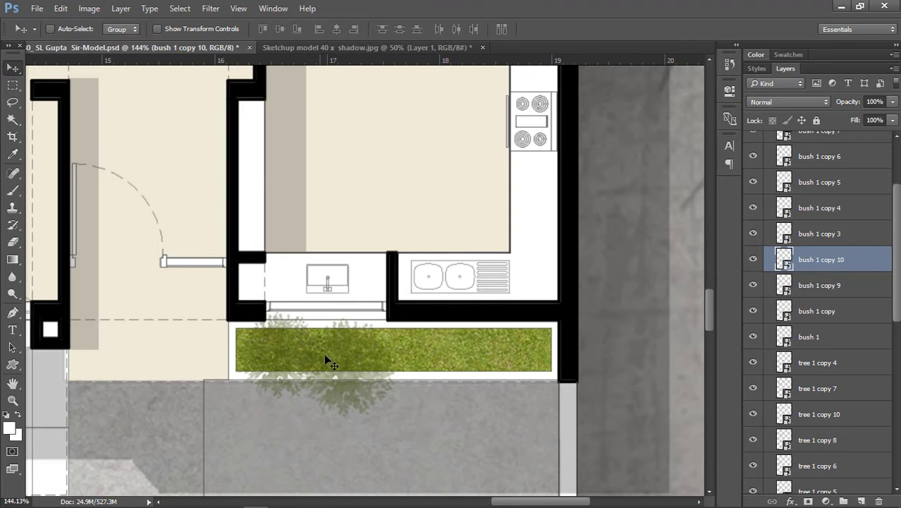
# Step: Duplicate the large and small planter bushes along the strip to fill it up to the outer wall
pyautogui.moveTo(327, 359); pyautogui.dragTo(392, 356)
pyautogui.rightClick(294, 351)
pyautogui.click(336, 380)
pyautogui.moveTo(298, 358); pyautogui.dragTo(524, 355)
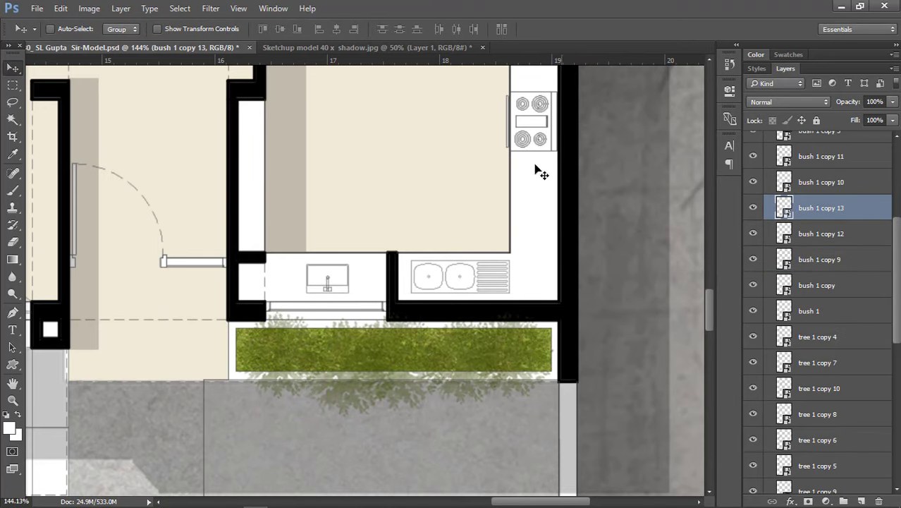
# Step: Examine the planted kitchen strip up close and the tree layout across the whole plan
pyautogui.scroll(-3, 490, 320)
pyautogui.scroll(-1, 547, 330)
pyautogui.scroll(2, 458, 342)
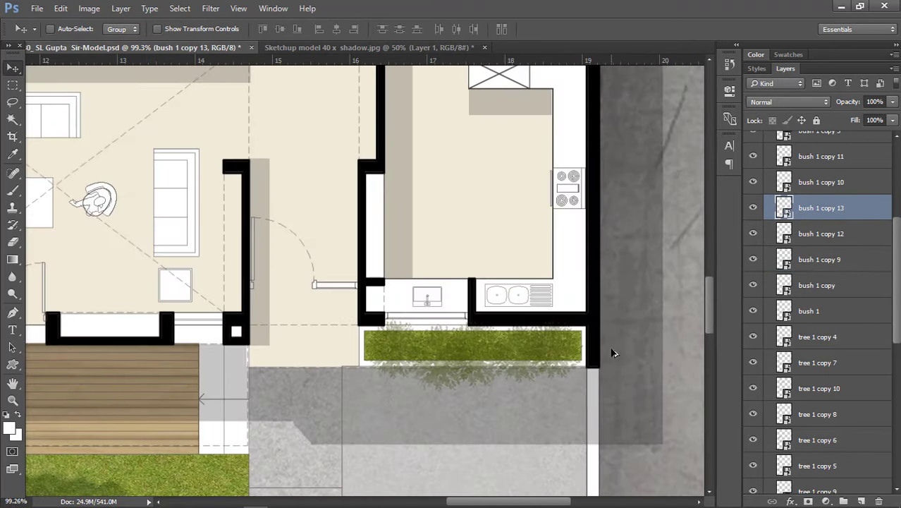
pyautogui.scroll(-2, 613, 353)
pyautogui.scroll(2, 497, 375)
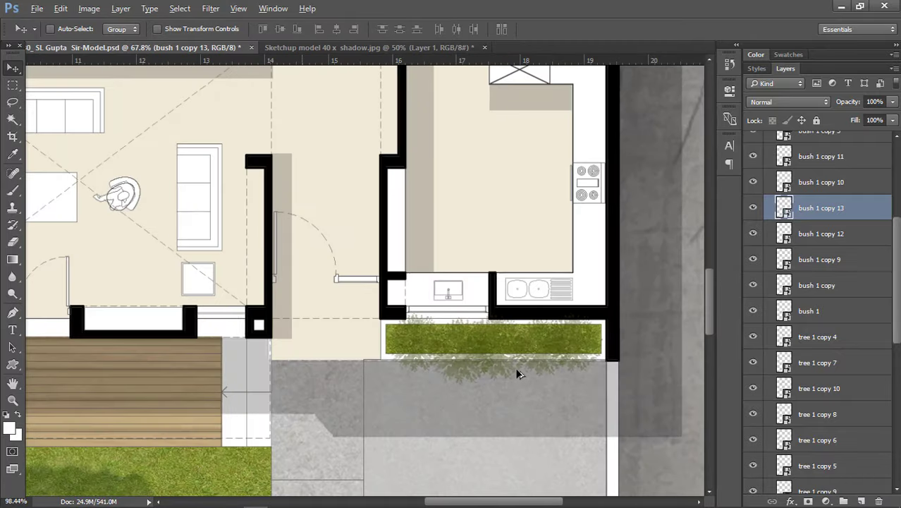
pyautogui.scroll(2, 519, 374)
pyautogui.scroll(-5, 634, 374)
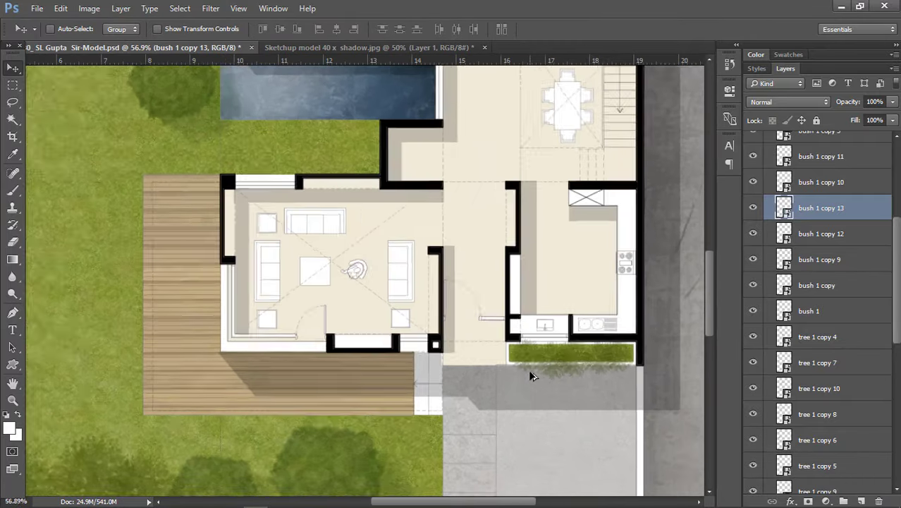
pyautogui.scroll(-3, 409, 366)
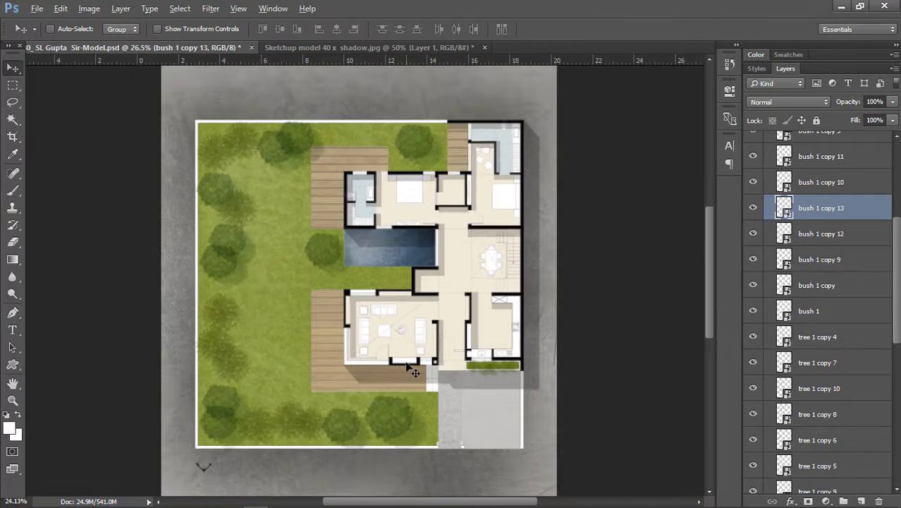
# Step: Save the document and inspect the pool area
pyautogui.hotkey('ctrl', 's')
pyautogui.scroll(1, 374, 345)
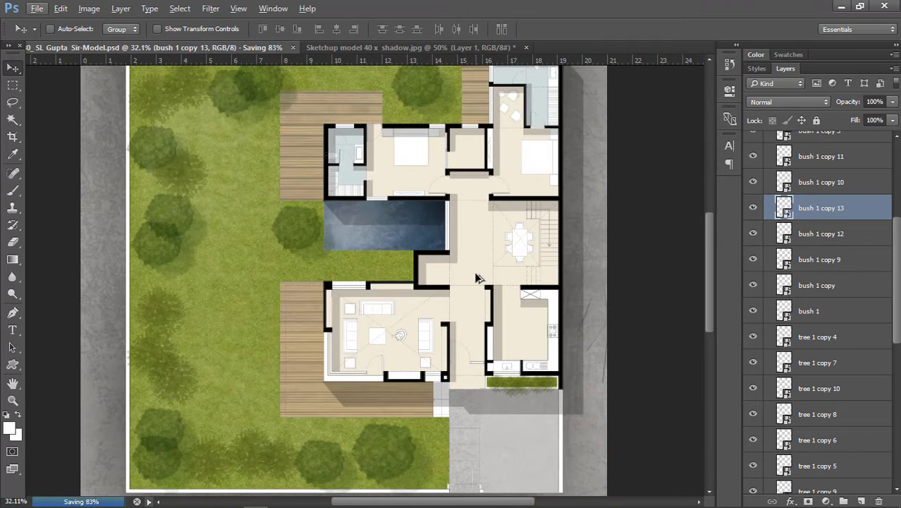
pyautogui.scroll(6, 427, 282)
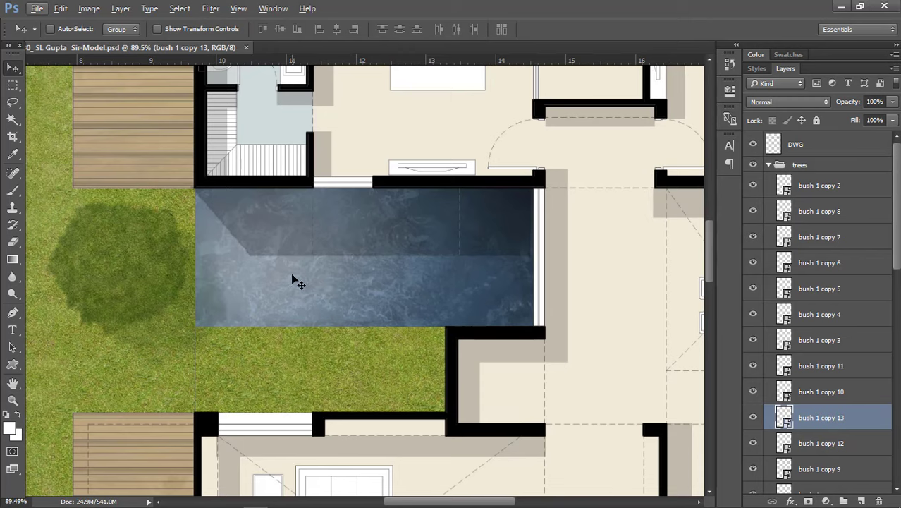
# Step: Select the Water group from the pool area and collapse the trees group in the layer stack
pyautogui.rightClick(292, 275)
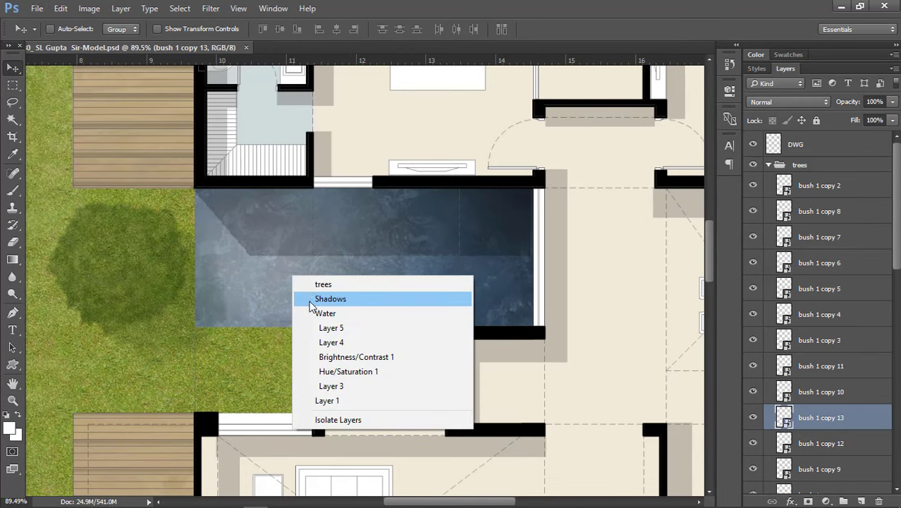
pyautogui.click(331, 313)
pyautogui.scroll(5, 809, 198)
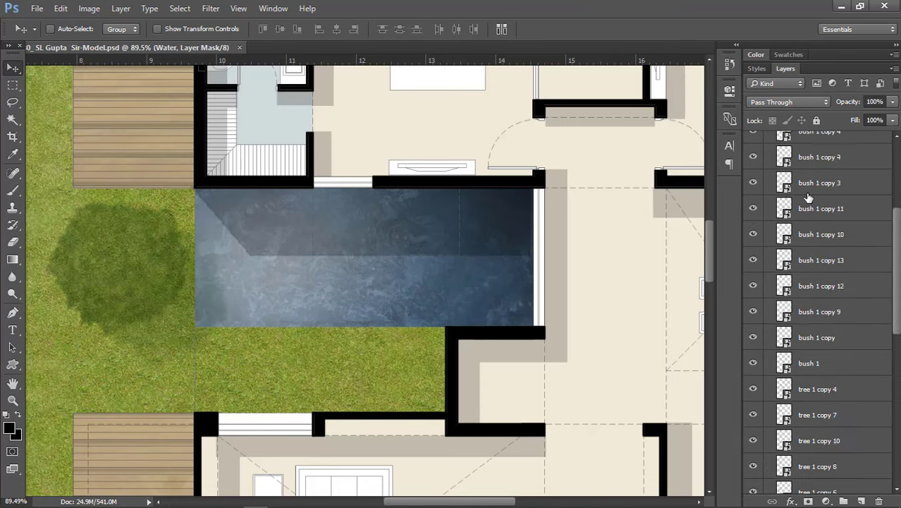
pyautogui.scroll(2, 808, 199)
pyautogui.click(768, 165)
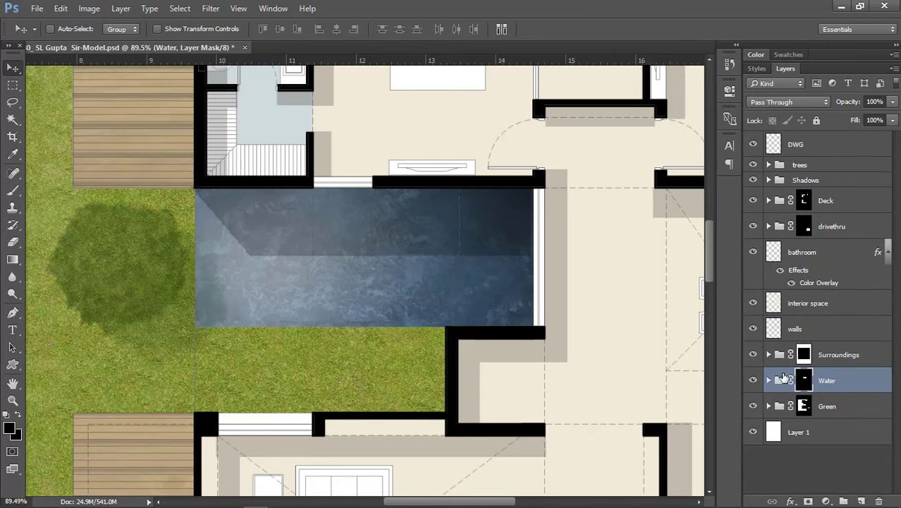
pyautogui.click(769, 380)
pyautogui.scroll(-3, 772, 390)
pyautogui.click(811, 326)
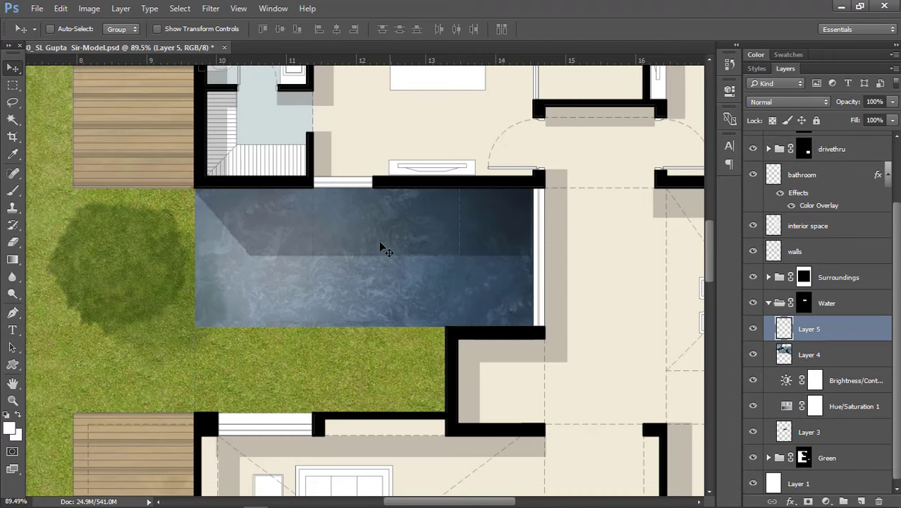
pyautogui.press('b')
pyautogui.scroll(-3, 383, 260)
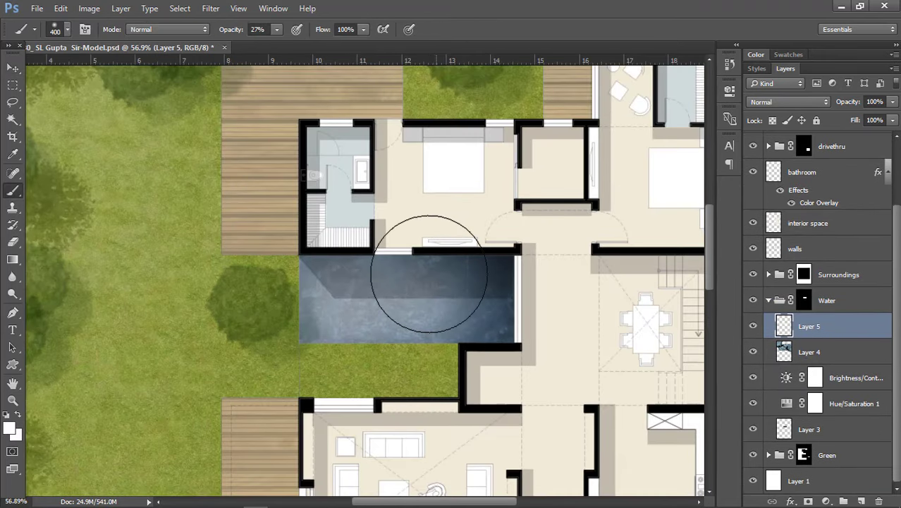
pyautogui.scroll(-3, 429, 274)
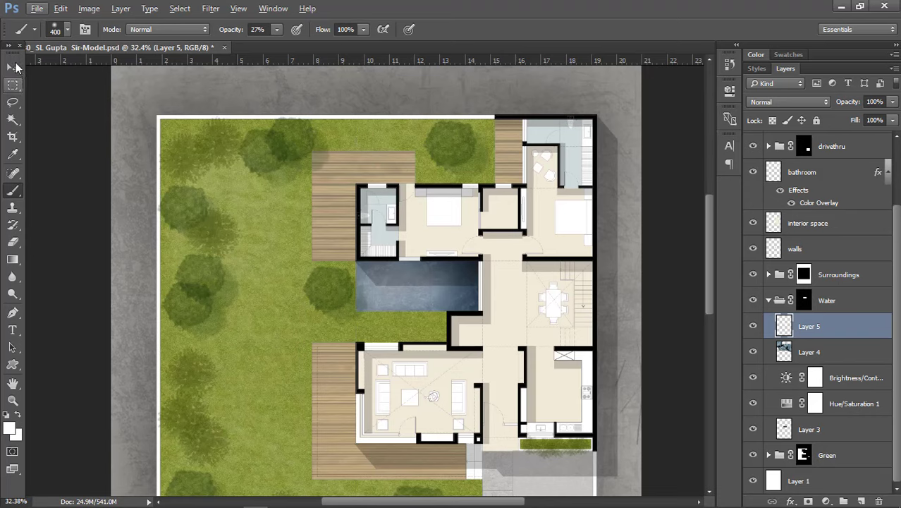
pyautogui.click(13, 67)
pyautogui.scroll(5, 513, 282)
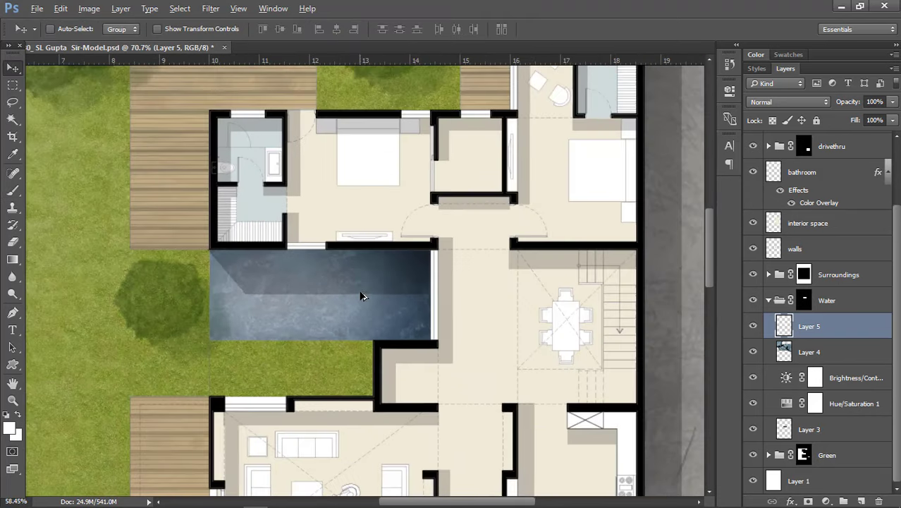
pyautogui.scroll(-4, 360, 296)
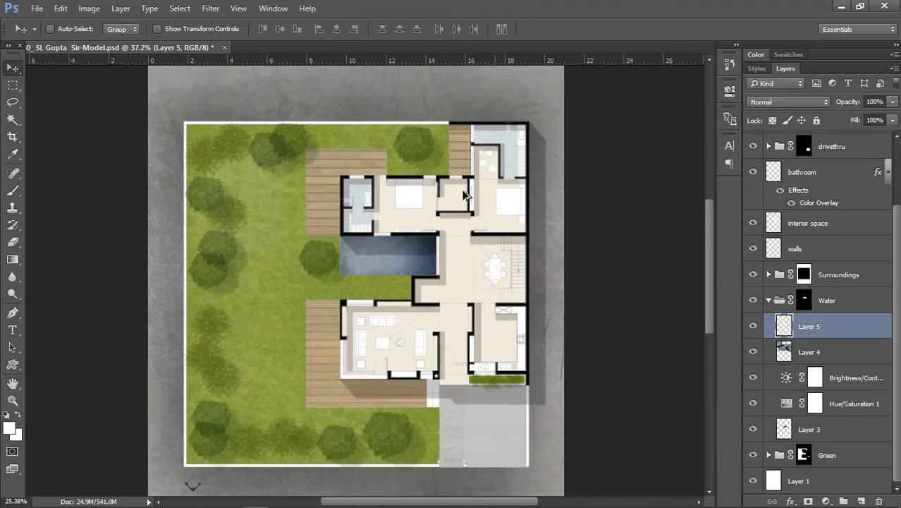
pyautogui.scroll(-1, 478, 266)
pyautogui.scroll(1, 510, 320)
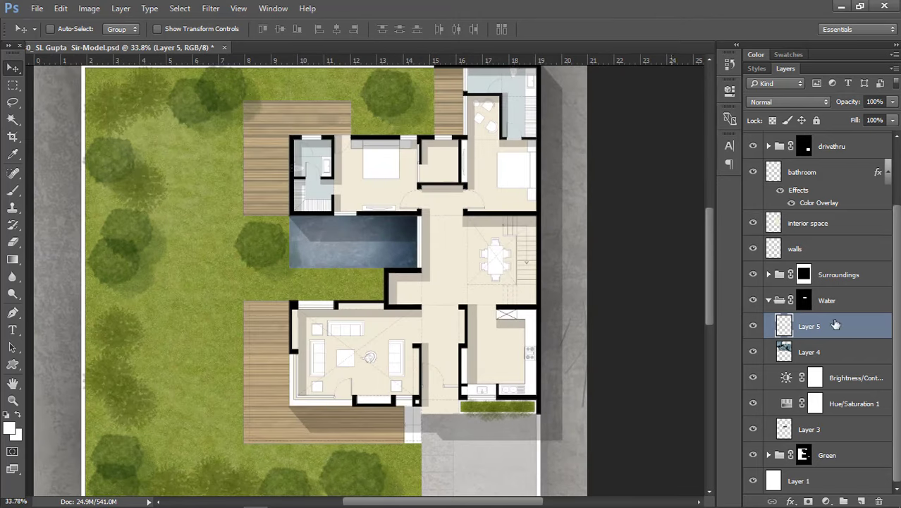
pyautogui.click(776, 303)
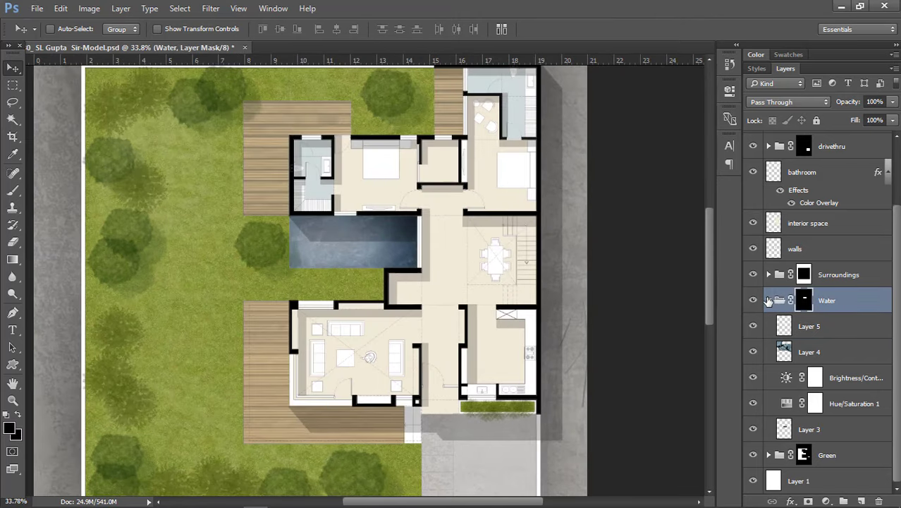
pyautogui.click(768, 300)
# Step: Select the DWG layer and look over the rendered plan, from the whole site to the bedroom wing
pyautogui.scroll(-1, 477, 215)
pyautogui.scroll(1, 478, 215)
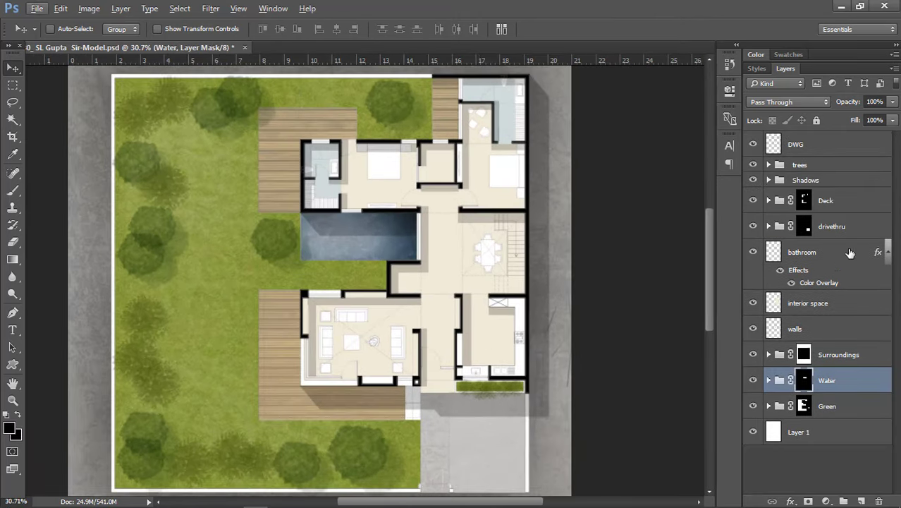
pyautogui.click(804, 145)
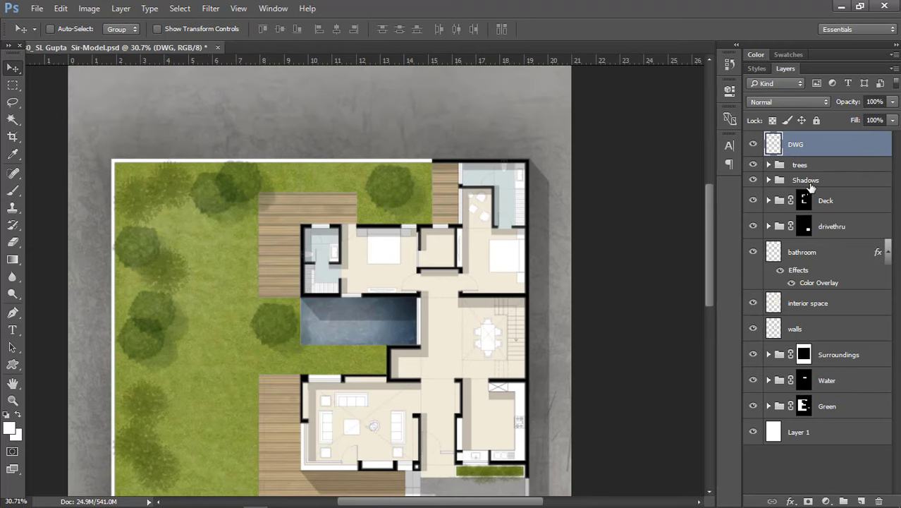
pyautogui.scroll(4, 468, 236)
pyautogui.scroll(2, 526, 153)
pyautogui.scroll(-1, 458, 199)
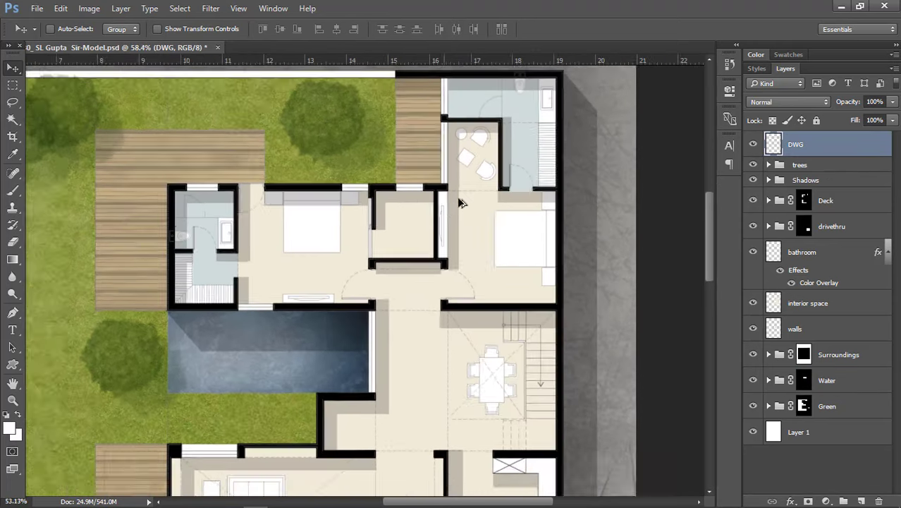
pyautogui.scroll(-4, 458, 202)
pyautogui.scroll(3, 466, 365)
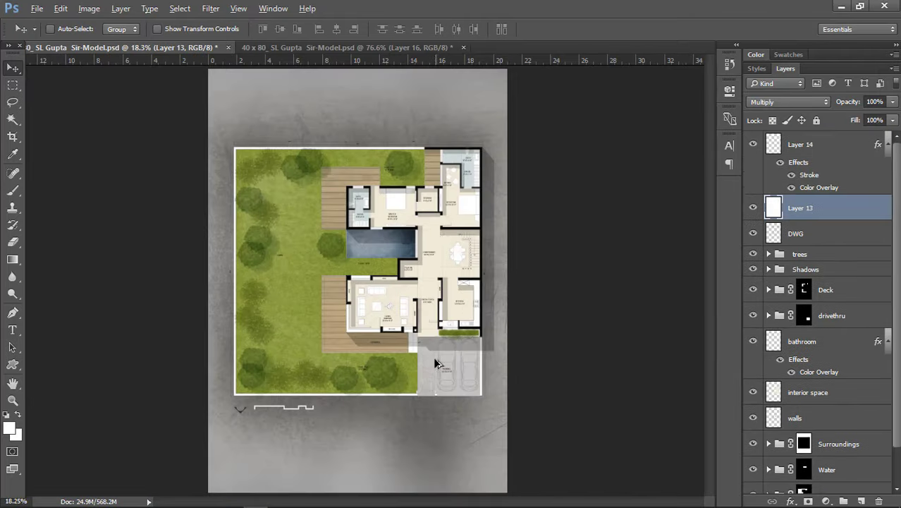
# Step: Examine the room labels and dimensions across the bedrooms, bathrooms, rear yard and lobby
pyautogui.scroll(5, 447, 132)
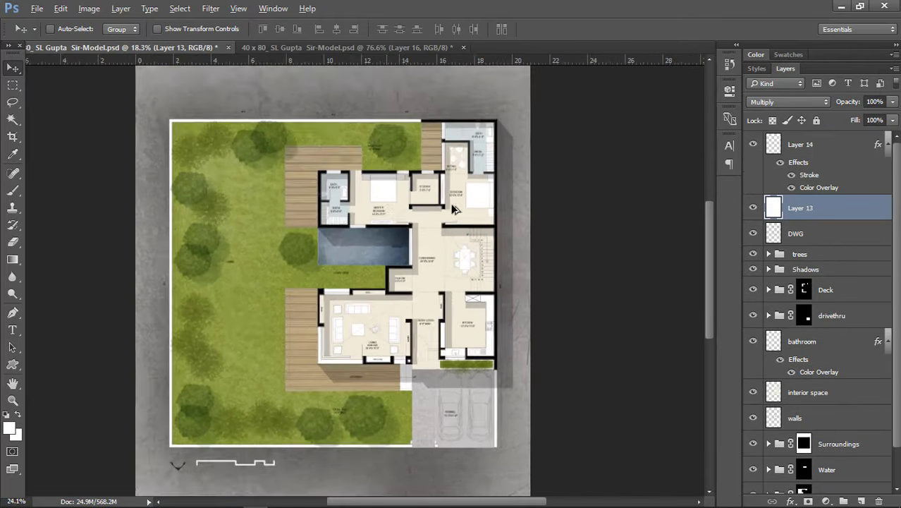
pyautogui.scroll(5, 449, 139)
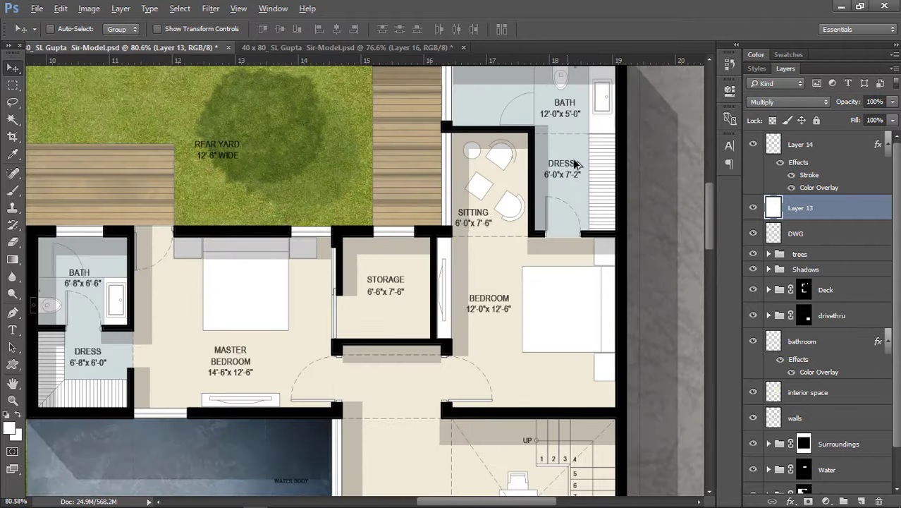
pyautogui.scroll(-6, 578, 187)
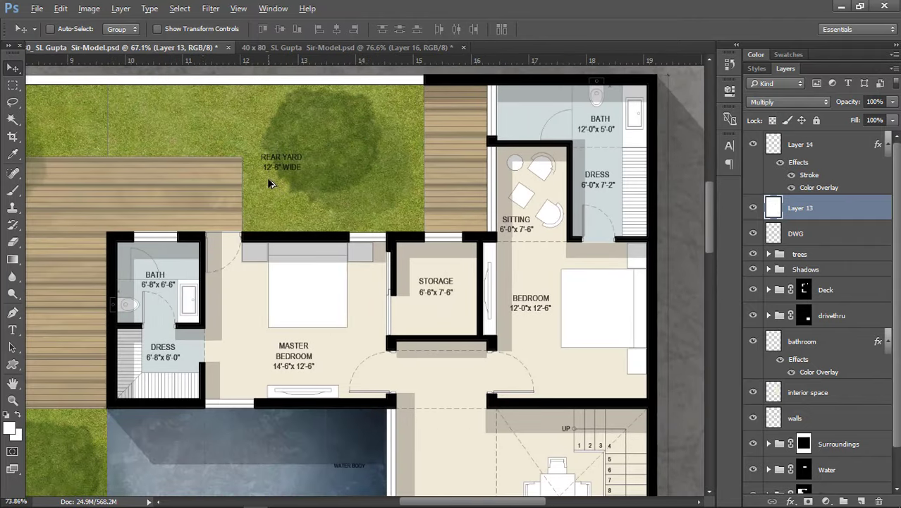
pyautogui.scroll(3, 553, 165)
pyautogui.scroll(-6, 497, 144)
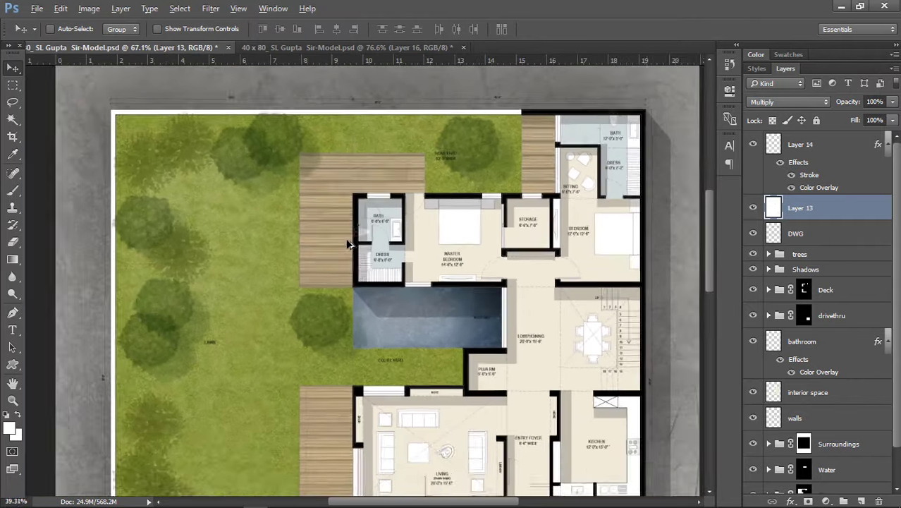
pyautogui.scroll(3, 330, 252)
pyautogui.scroll(3, 330, 252)
pyautogui.scroll(-4, 89, 269)
pyautogui.scroll(5, 595, 201)
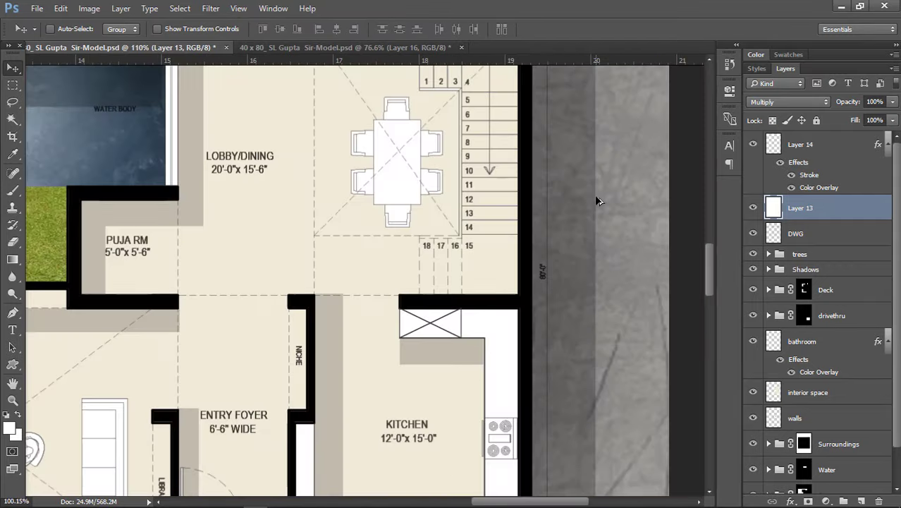
# Step: Inspect the labelled kitchen, verandah, front yard and car parking, then the symbols below the boundary wall
pyautogui.scroll(-4, 584, 210)
pyautogui.scroll(-4, 622, 252)
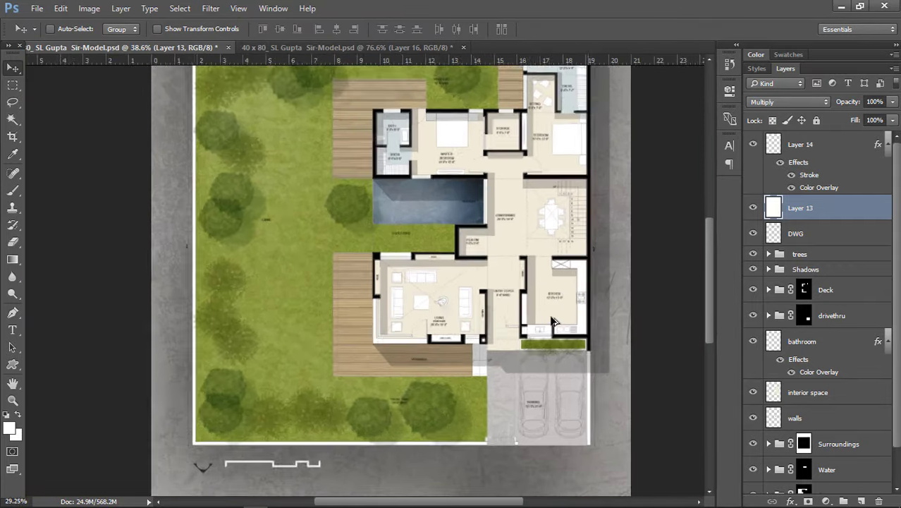
pyautogui.scroll(3, 567, 421)
pyautogui.scroll(2, 562, 421)
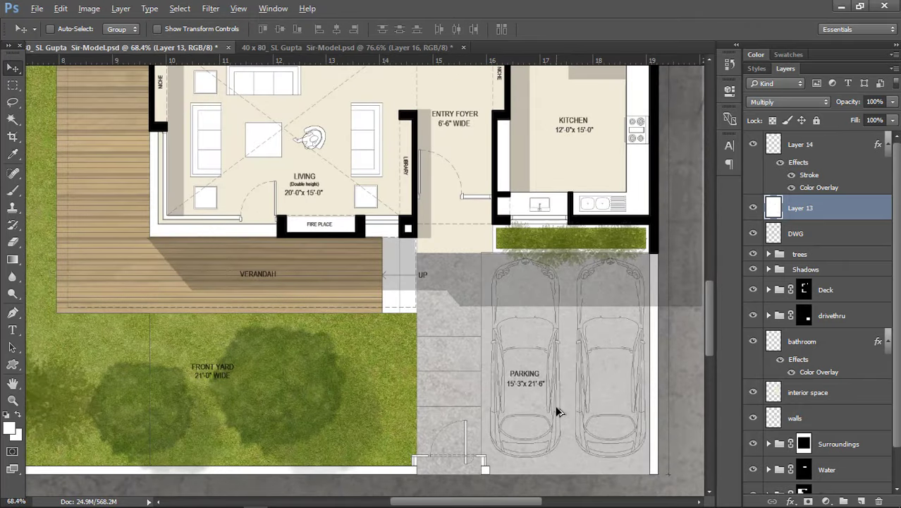
pyautogui.scroll(-3, 593, 339)
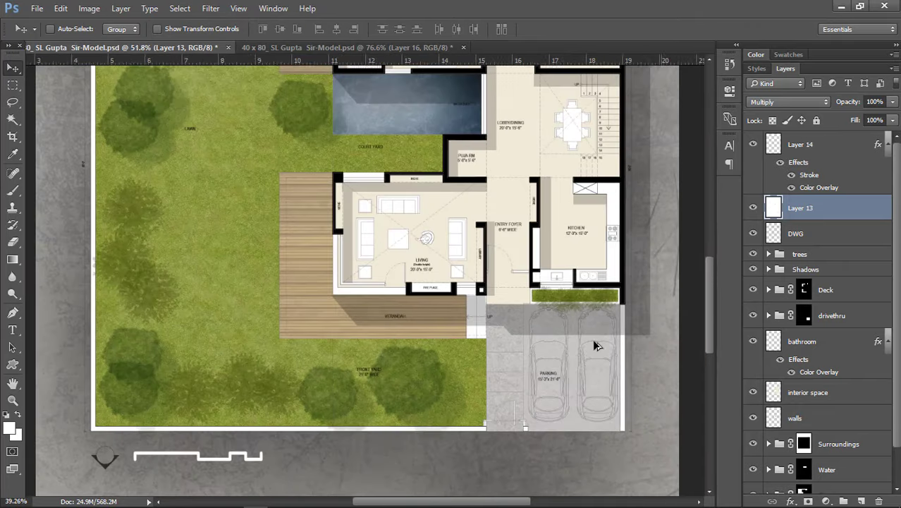
pyautogui.scroll(-2, 313, 389)
pyautogui.scroll(5, 245, 394)
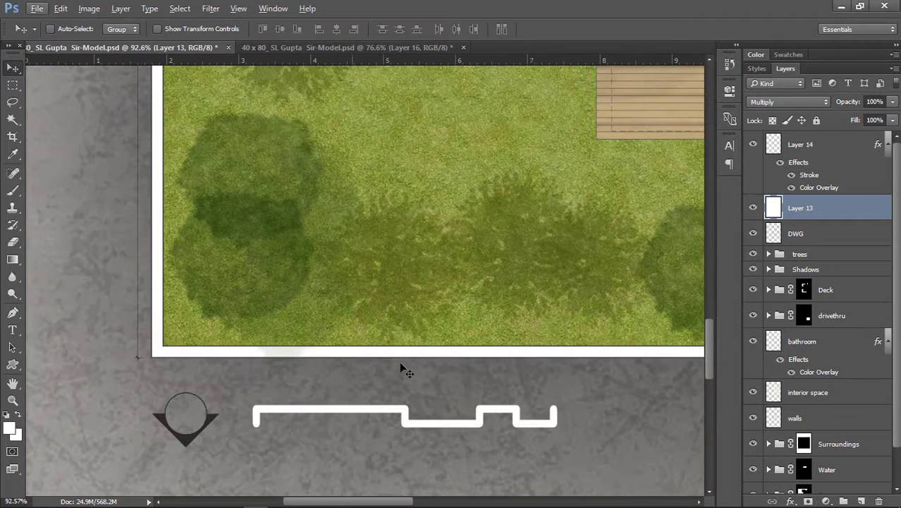
# Step: Select Layer 14 and compare the scale bar with its layer effects hidden and shown
pyautogui.click(801, 144)
pyautogui.scroll(-2, 265, 340)
pyautogui.scroll(-1, 441, 352)
pyautogui.scroll(2, 440, 352)
pyautogui.scroll(1, 322, 360)
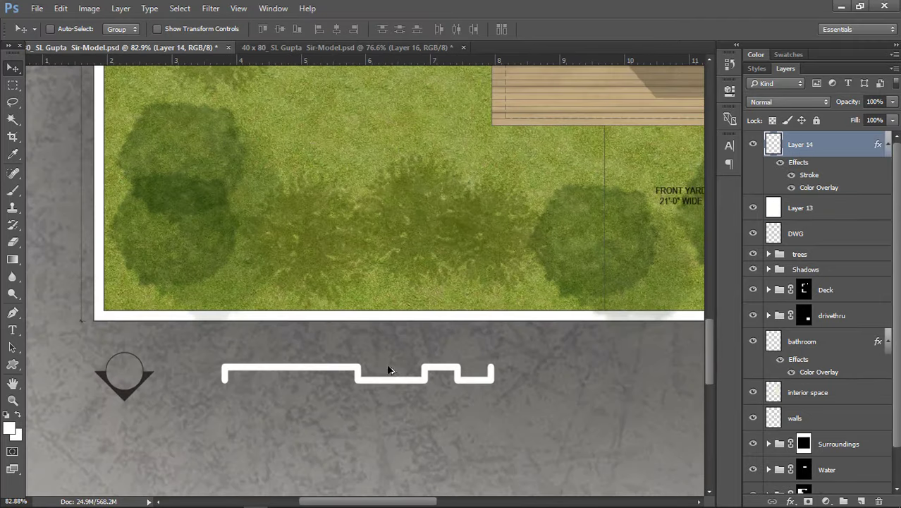
pyautogui.scroll(1, 389, 366)
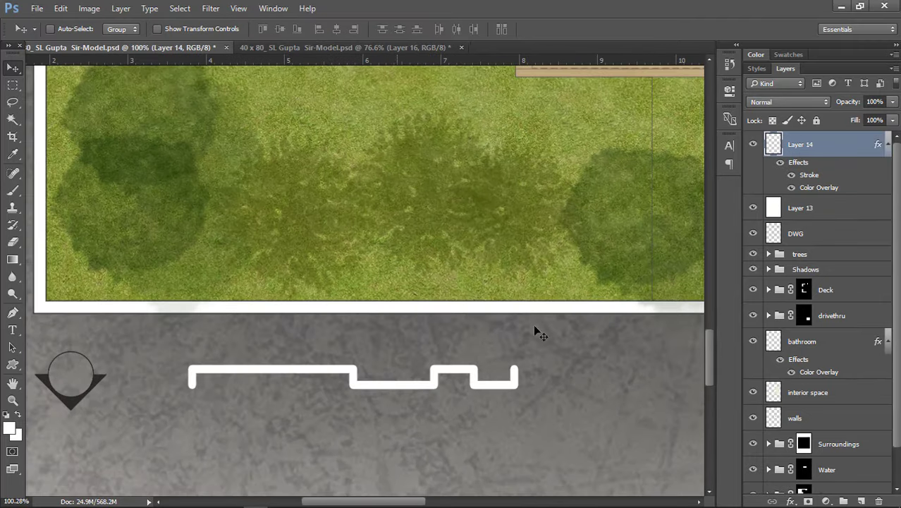
pyautogui.click(781, 164)
pyautogui.scroll(1, 222, 392)
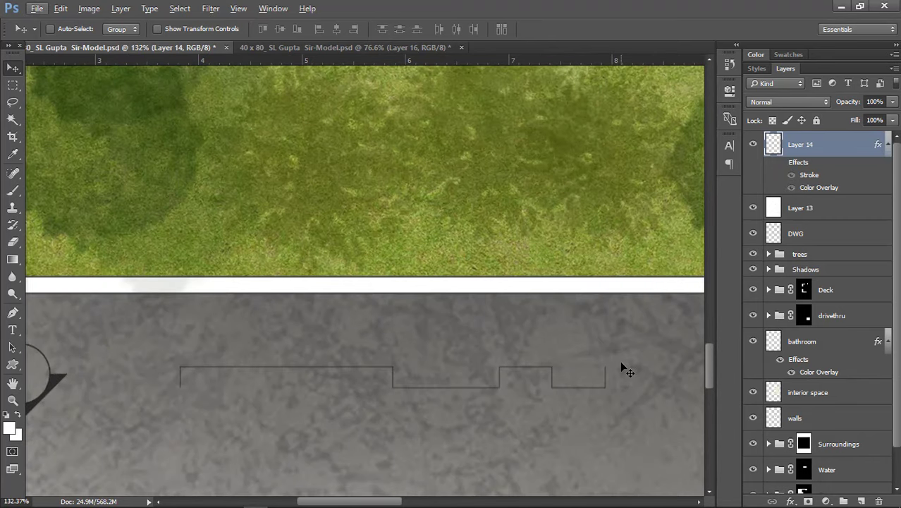
pyautogui.click(780, 162)
# Step: Set the Stroke effect on the Layer 14 scale bar to 4 px
pyautogui.doubleClick(811, 174)
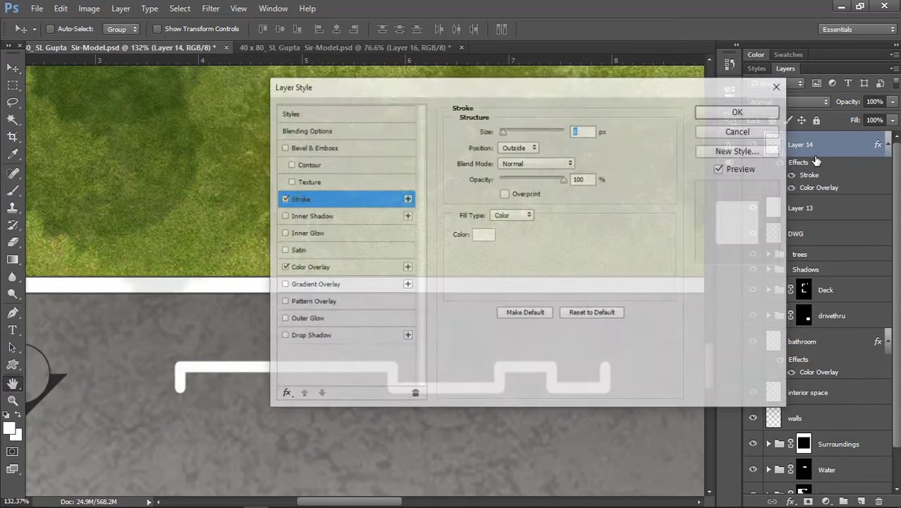
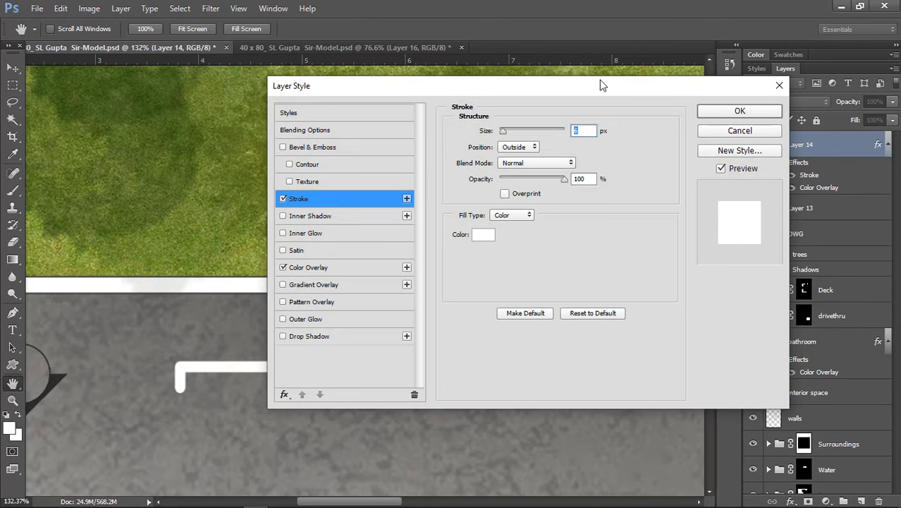
pyautogui.moveTo(602, 84); pyautogui.dragTo(708, 96)
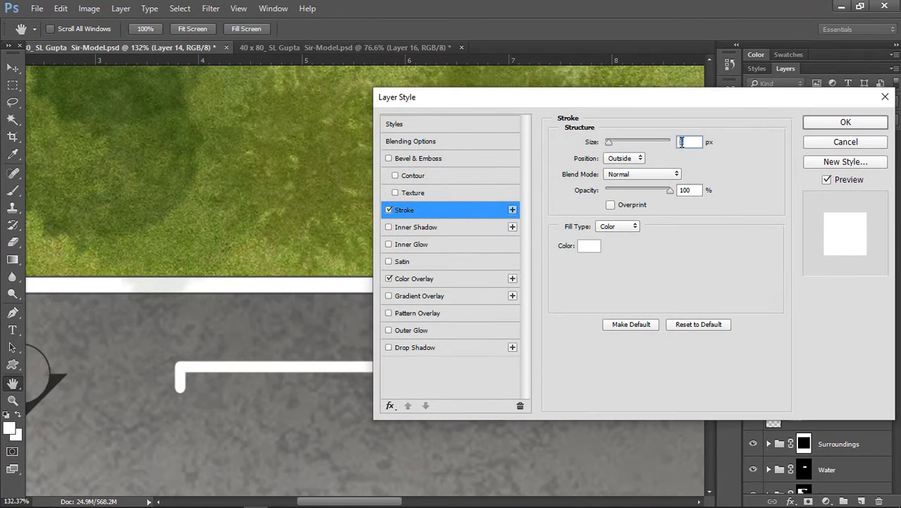
pyautogui.write('4')
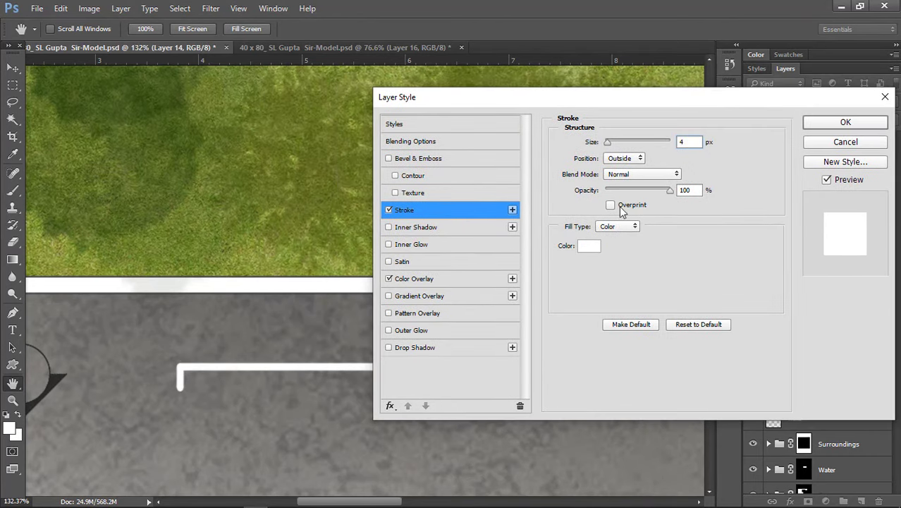
pyautogui.click(810, 123)
pyautogui.press('v')
pyautogui.scroll(-3, 322, 275)
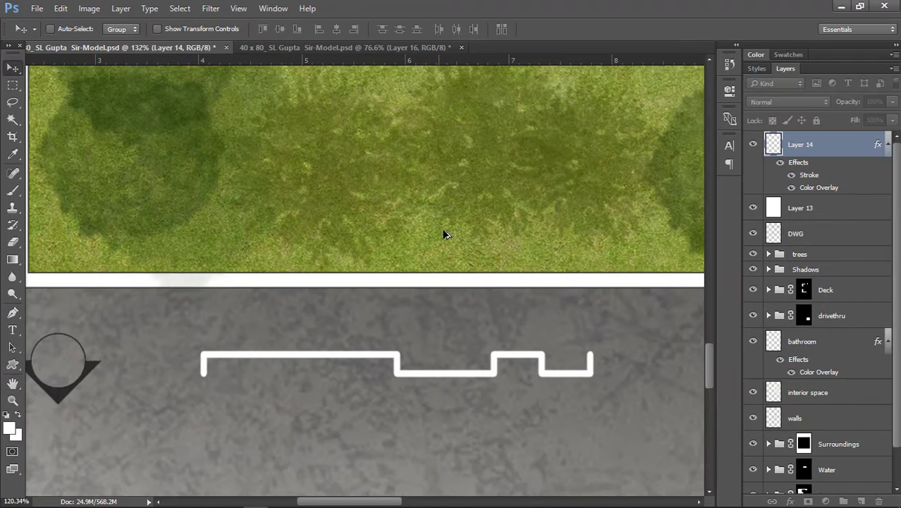
pyautogui.scroll(1, 195, 329)
pyautogui.scroll(1, 195, 329)
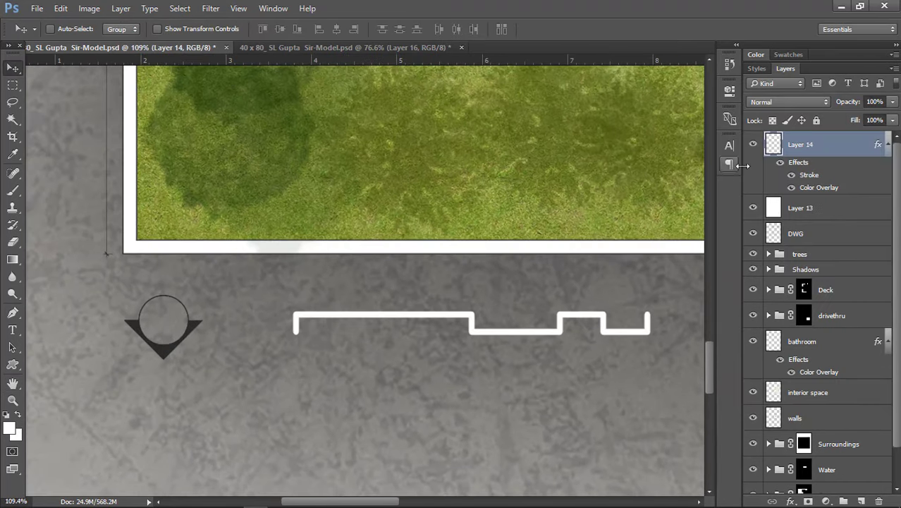
# Step: Cut the north arrow symbol out of the DWG layer onto its own new layer
pyautogui.click(801, 235)
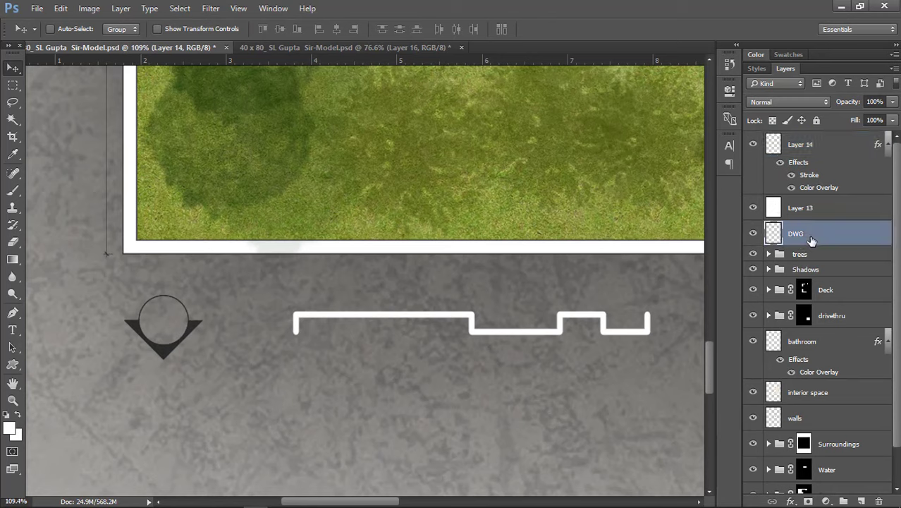
pyautogui.press('m')
pyautogui.moveTo(100, 280); pyautogui.dragTo(244, 381)
pyautogui.rightClick(187, 325)
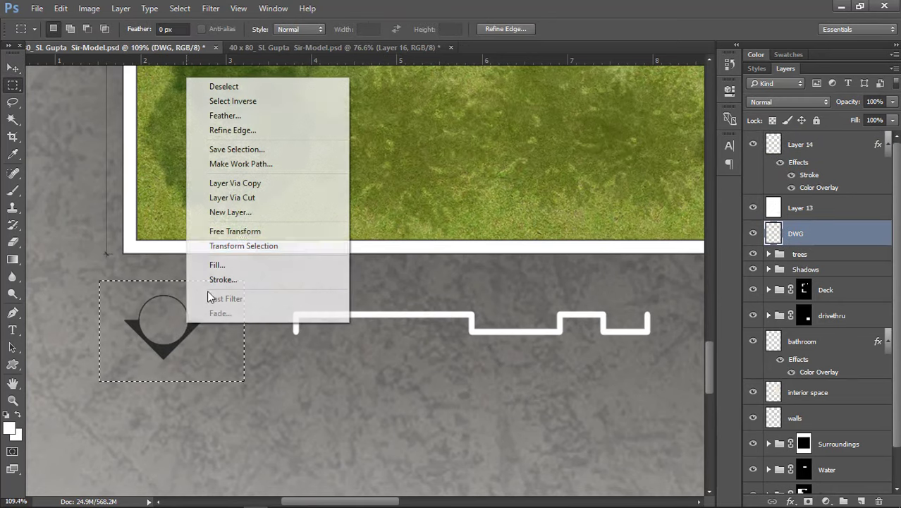
pyautogui.click(248, 198)
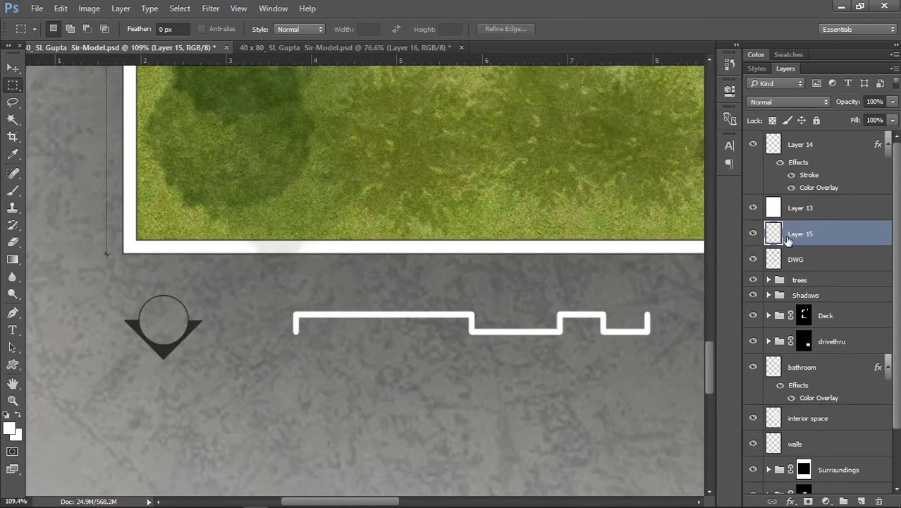
# Step: Copy the layer style of the Layer 14 scale bar and paste it onto the Layer 15 north arrow
pyautogui.rightClick(819, 153)
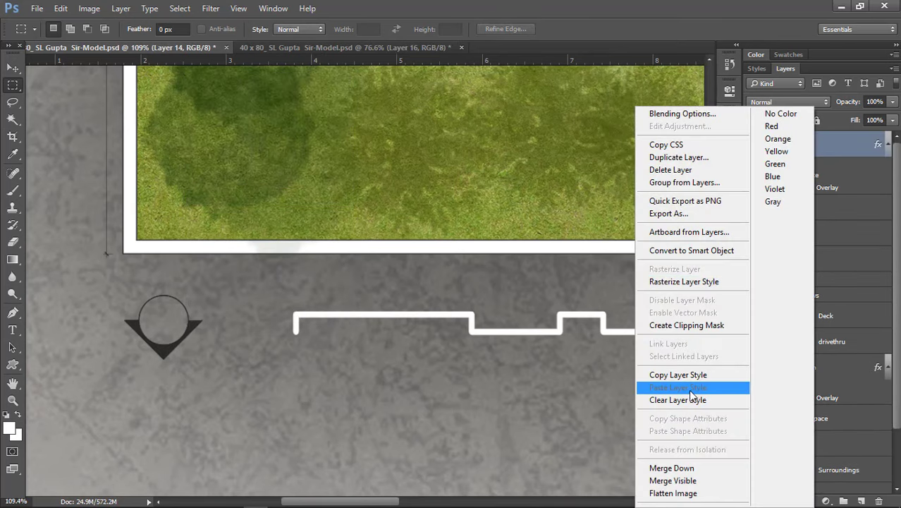
pyautogui.click(679, 375)
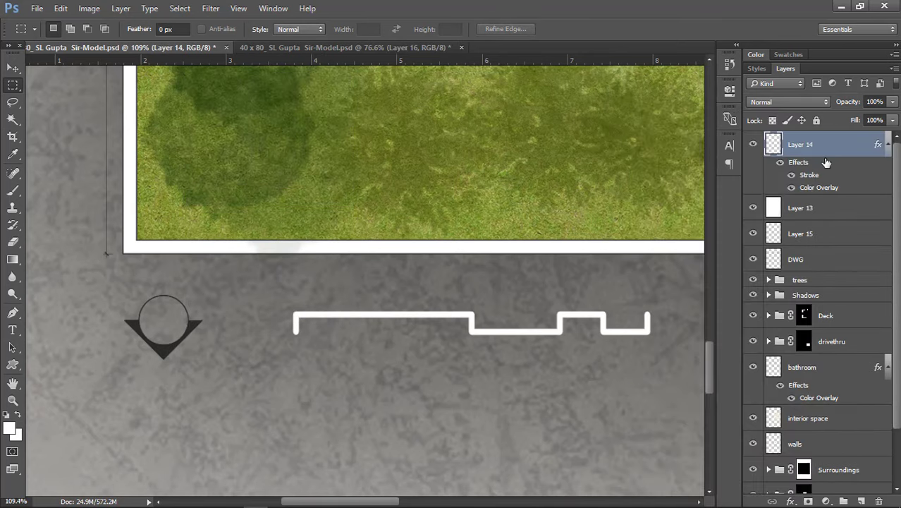
pyautogui.click(816, 211)
pyautogui.click(790, 235)
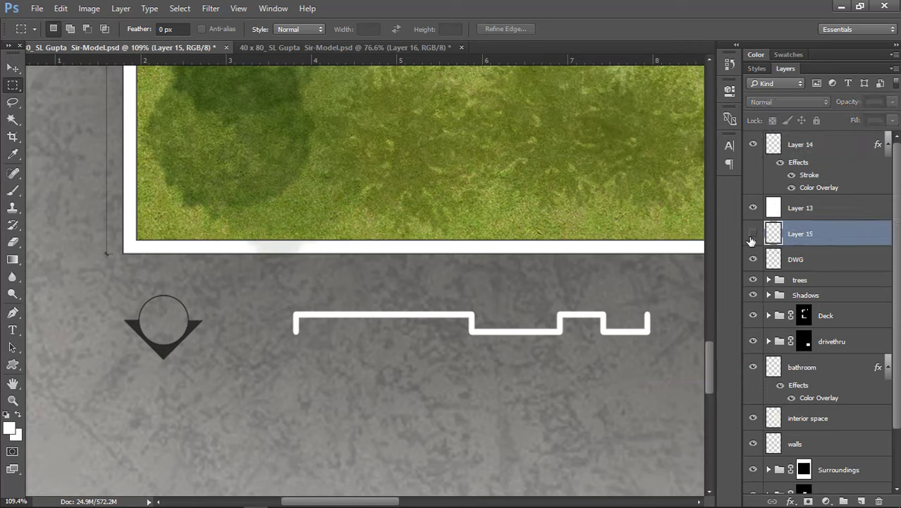
pyautogui.rightClick(858, 233)
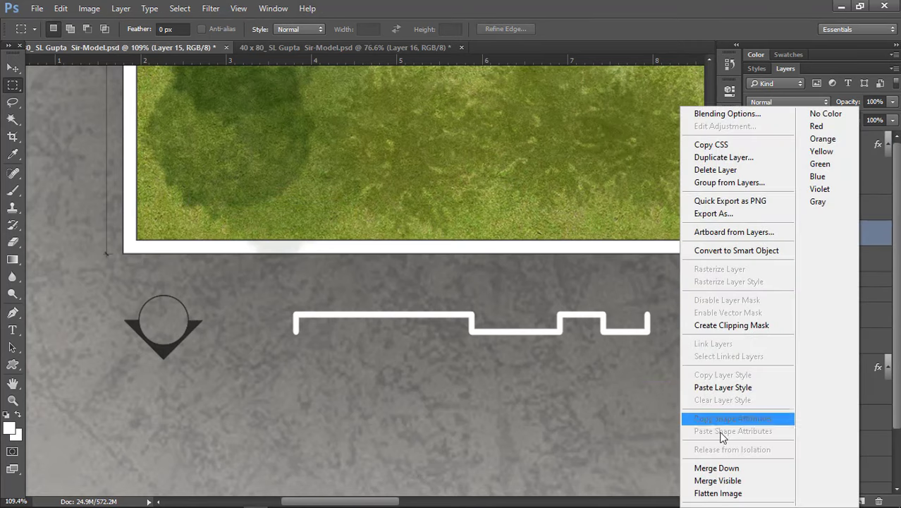
pyautogui.click(725, 389)
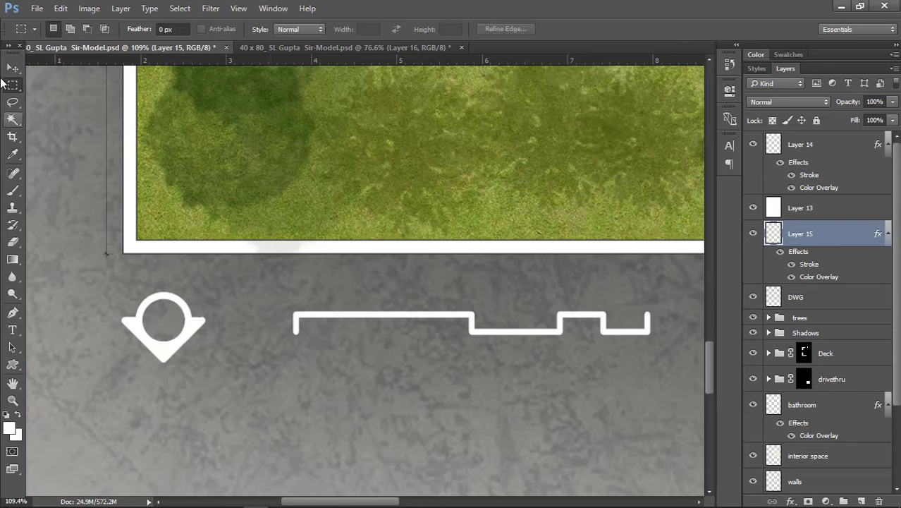
pyautogui.press('v')
pyautogui.scroll(-3, 105, 332)
pyautogui.scroll(4, 142, 328)
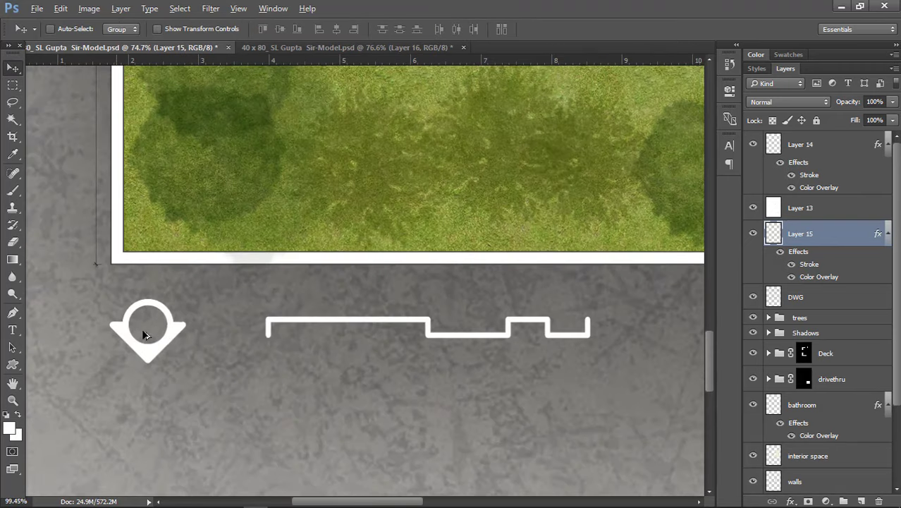
pyautogui.click(156, 336)
pyautogui.hotkey('ctrl', 't')
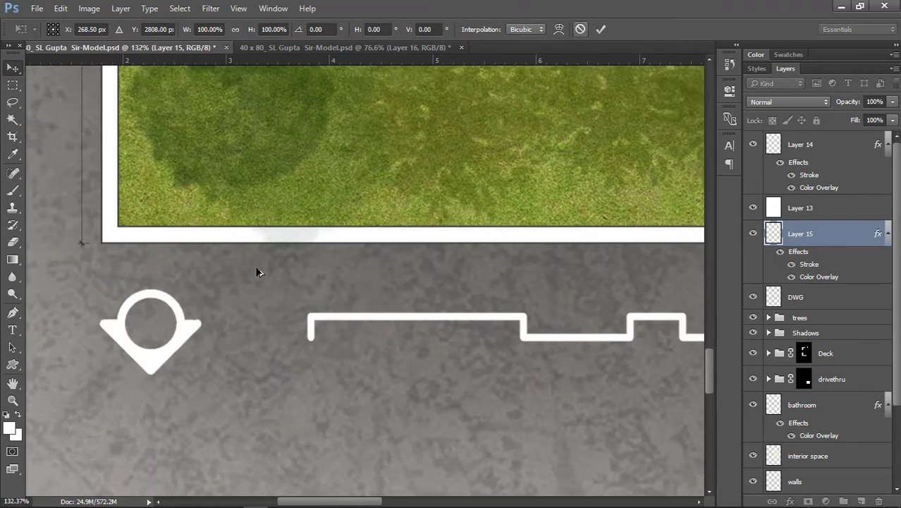
pyautogui.press('Escape')
pyautogui.scroll(-2, 171, 283)
pyautogui.scroll(-4, 172, 286)
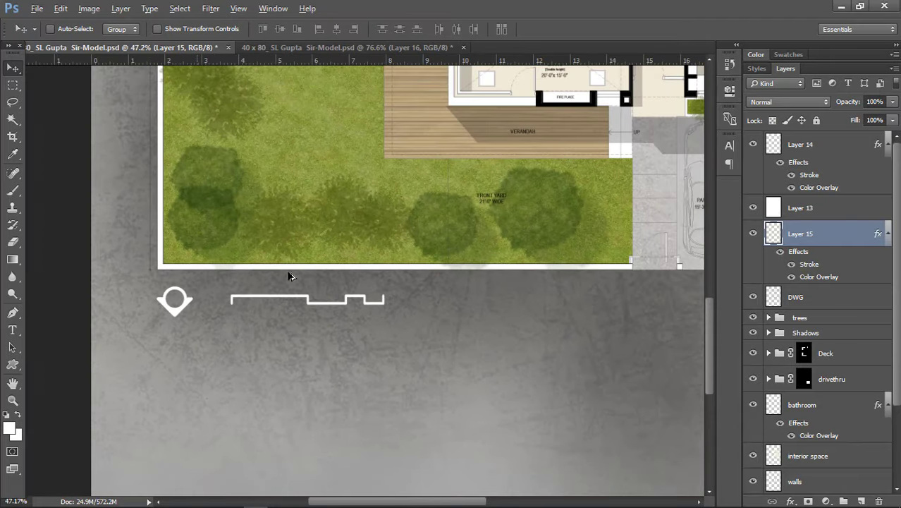
pyautogui.scroll(1, 305, 331)
pyautogui.scroll(3, 291, 370)
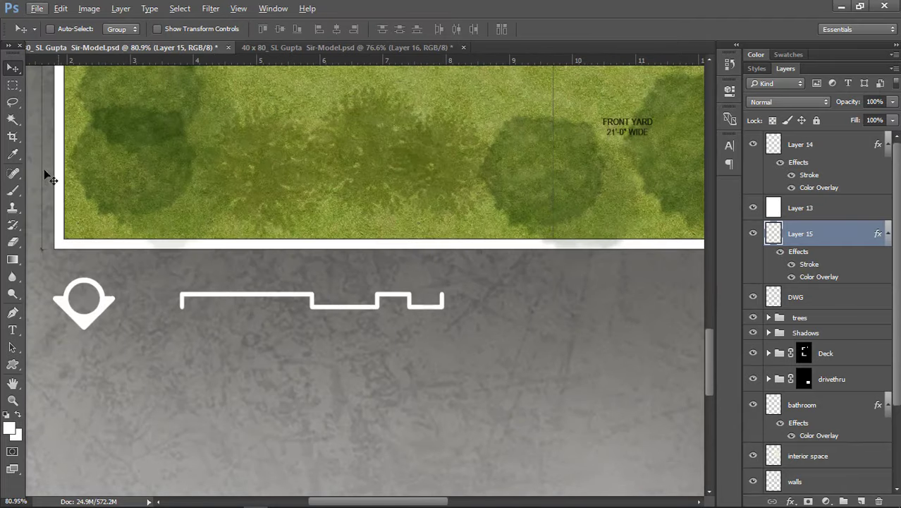
# Step: Add the title text "GROUND FLOOR PLAN" on the background below the scale bar
pyautogui.press('t')
pyautogui.click(308, 318)
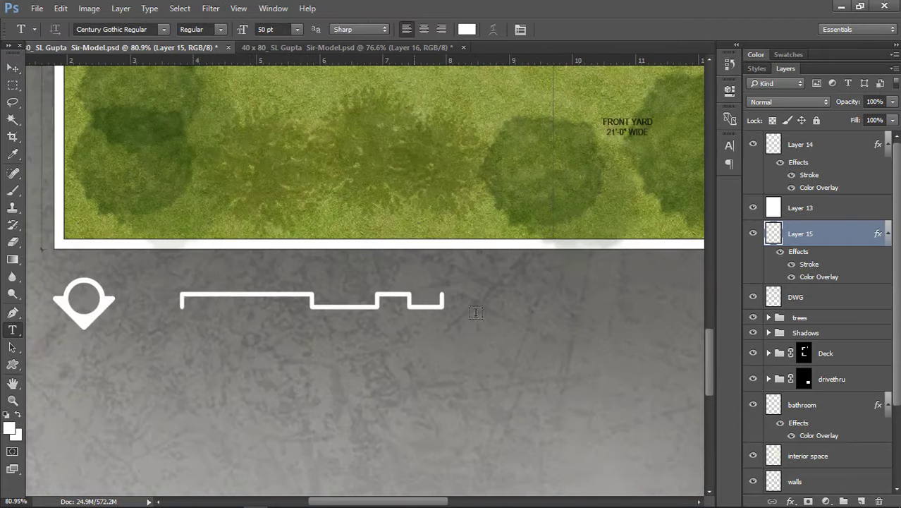
pyautogui.click(511, 294)
pyautogui.scroll(-2, 423, 310)
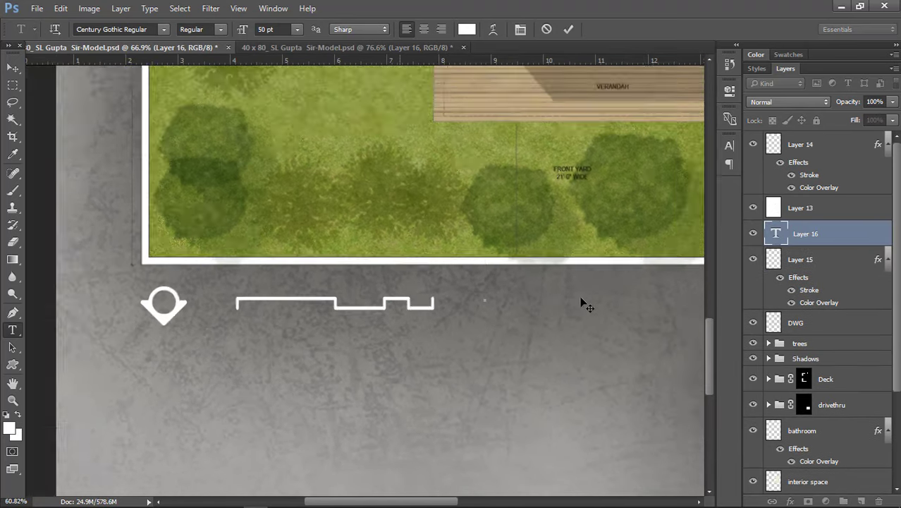
pyautogui.scroll(1, 572, 296)
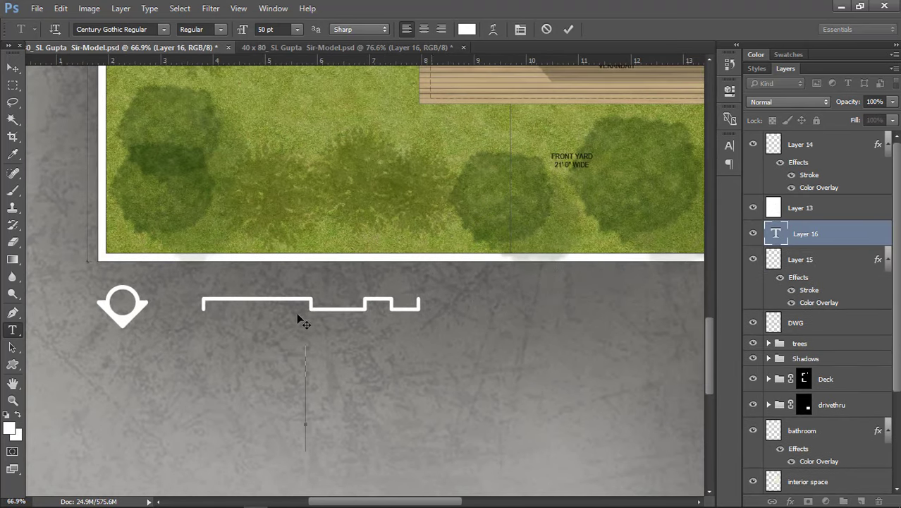
pyautogui.write('GR')
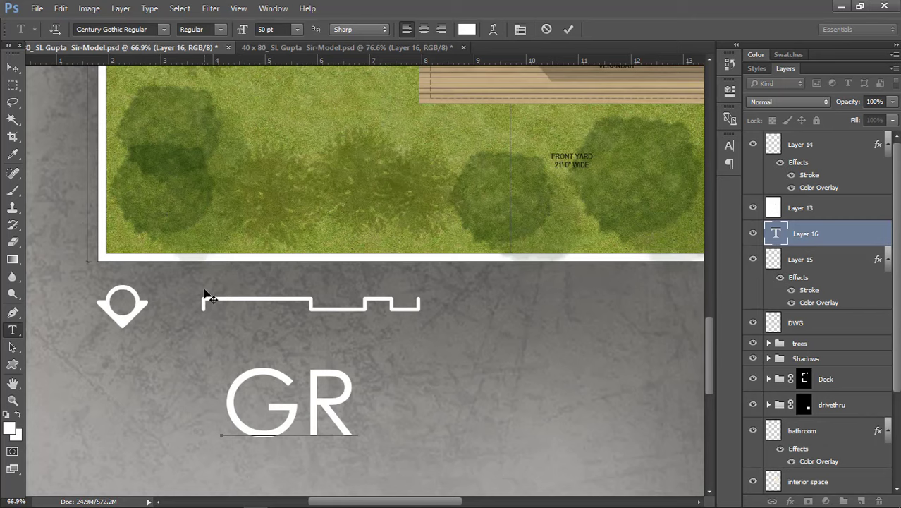
pyautogui.write('OUND')
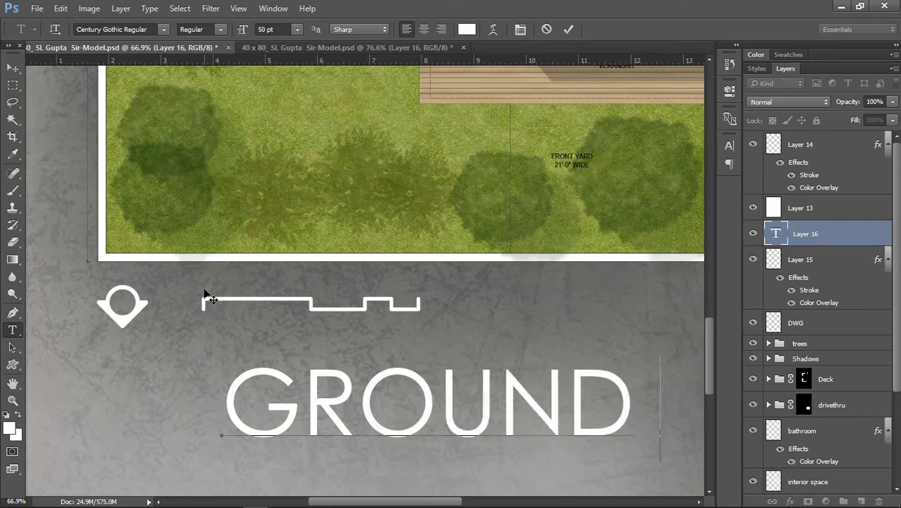
pyautogui.write(' F')
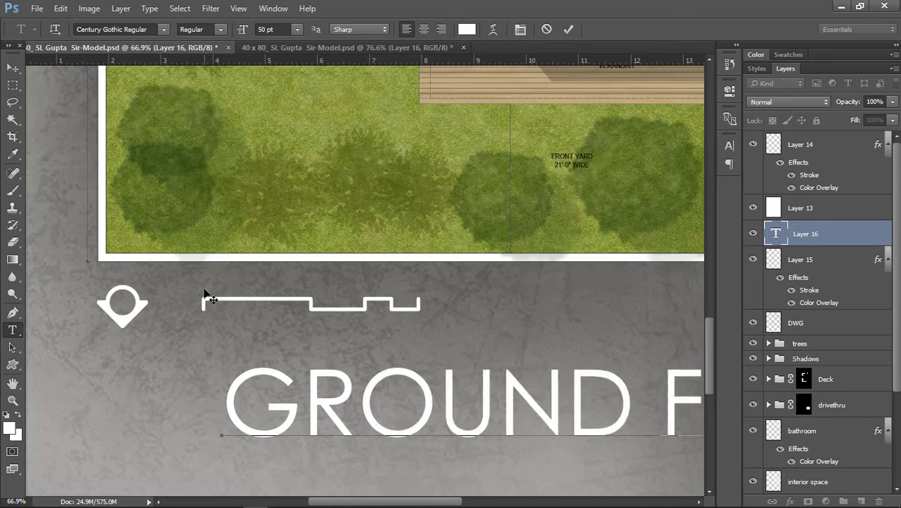
pyautogui.write('LOO')
pyautogui.scroll(-4, 185, 251)
pyautogui.write('R PLA')
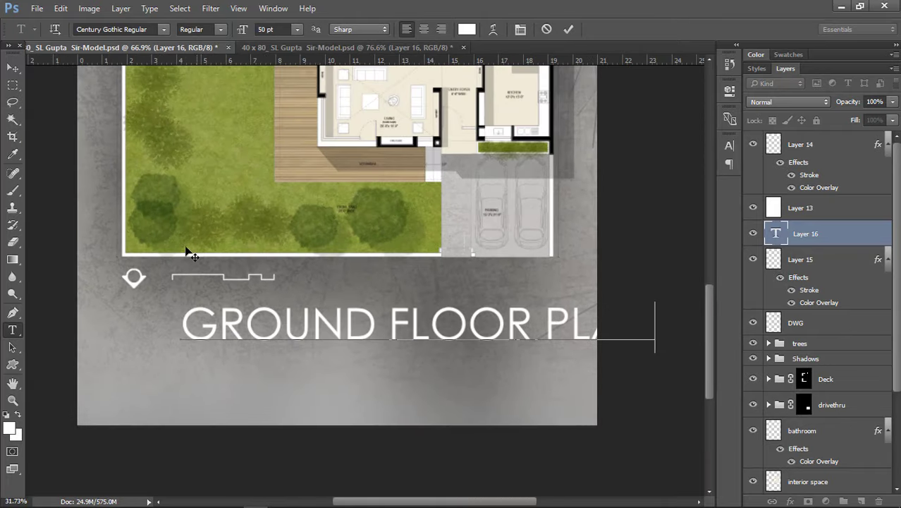
# Step: Set the title text size to 20 pt and move it directly below the north arrow and scale bar
pyautogui.hotkey('ctrl', 'a')
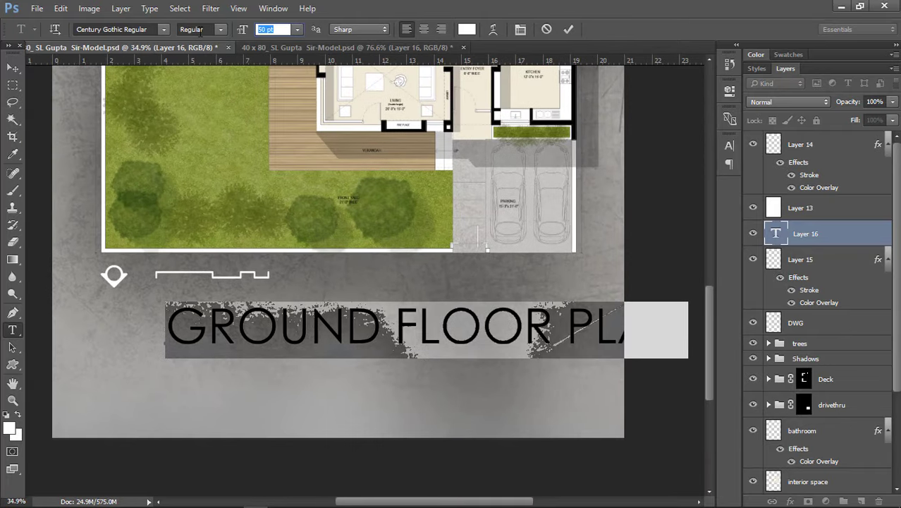
pyautogui.write('20')
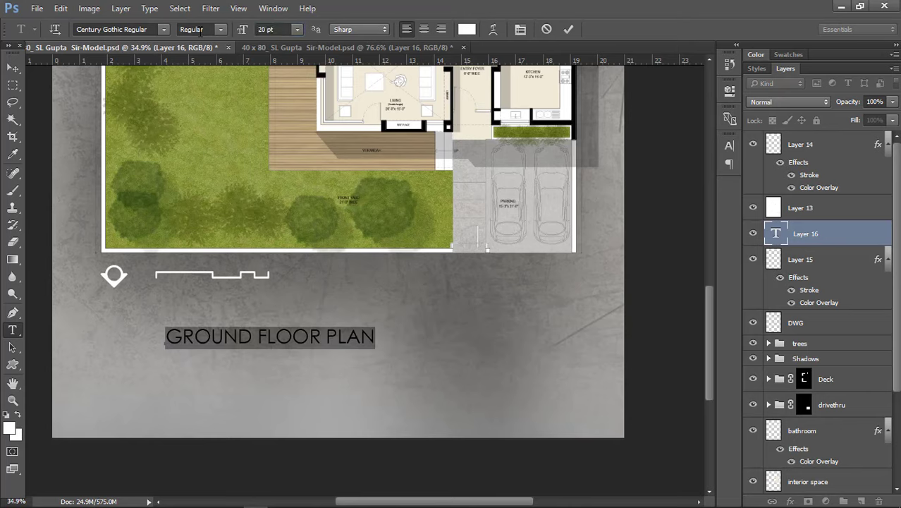
pyautogui.moveTo(316, 314); pyautogui.dragTo(254, 287)
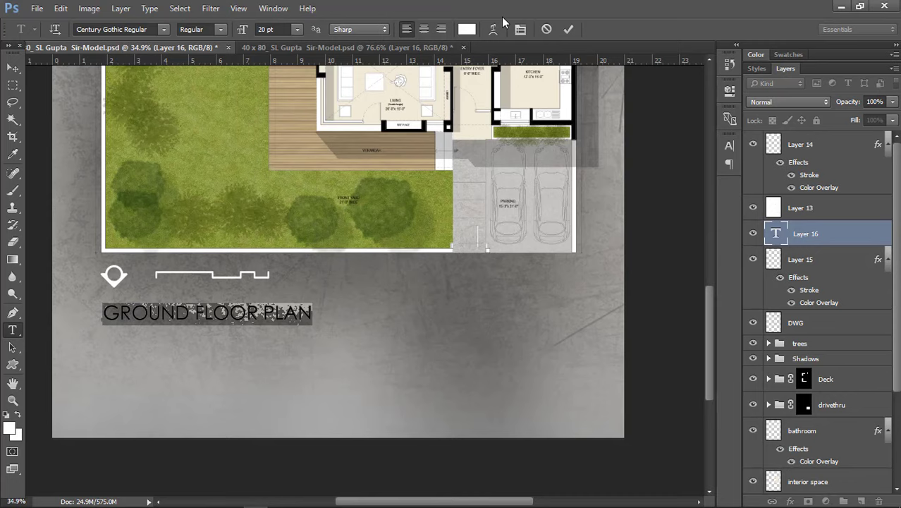
pyautogui.click(572, 29)
pyautogui.scroll(6, 131, 296)
pyautogui.scroll(-2, 349, 365)
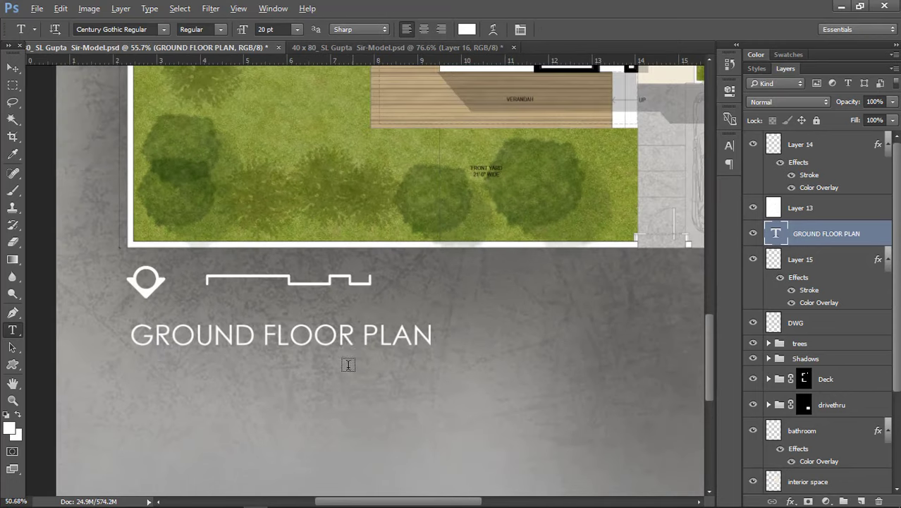
# Step: Change the font style of the whole GROUND FLOOR PLAN title to Bold
pyautogui.scroll(2, 187, 311)
pyautogui.click(205, 337)
pyautogui.hotkey('ctrl', 'a')
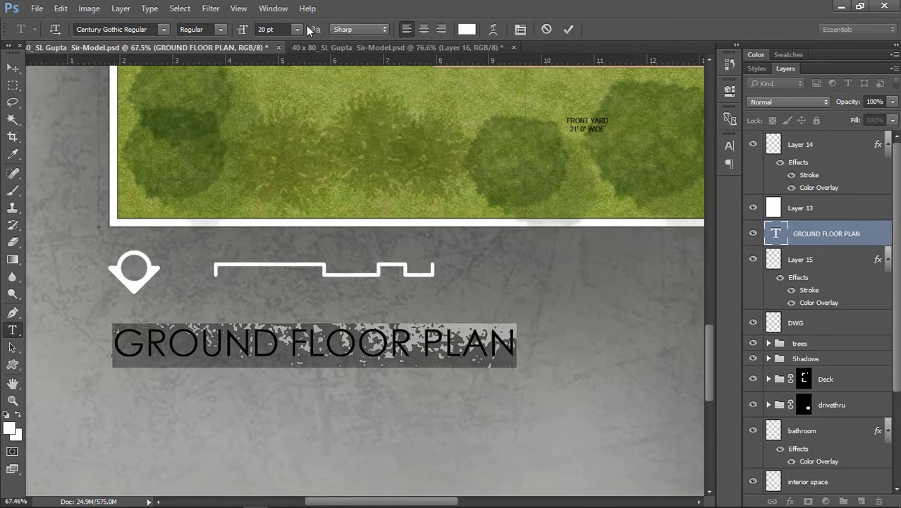
pyautogui.click(356, 29)
pyautogui.click(225, 29)
pyautogui.click(221, 29)
pyautogui.click(201, 51)
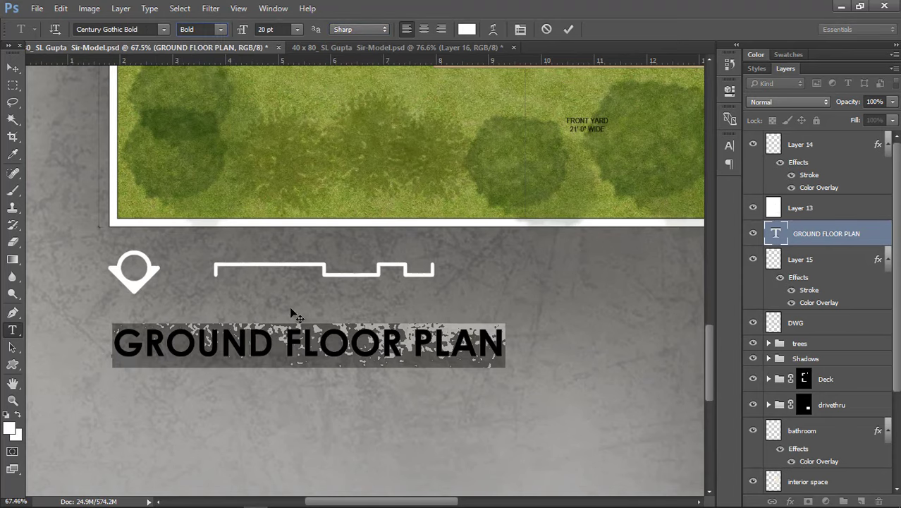
pyautogui.click(391, 346)
# Step: Reduce the size of the GROUND FLOOR PLAN title to 15 pt
pyautogui.scroll(-5, 351, 381)
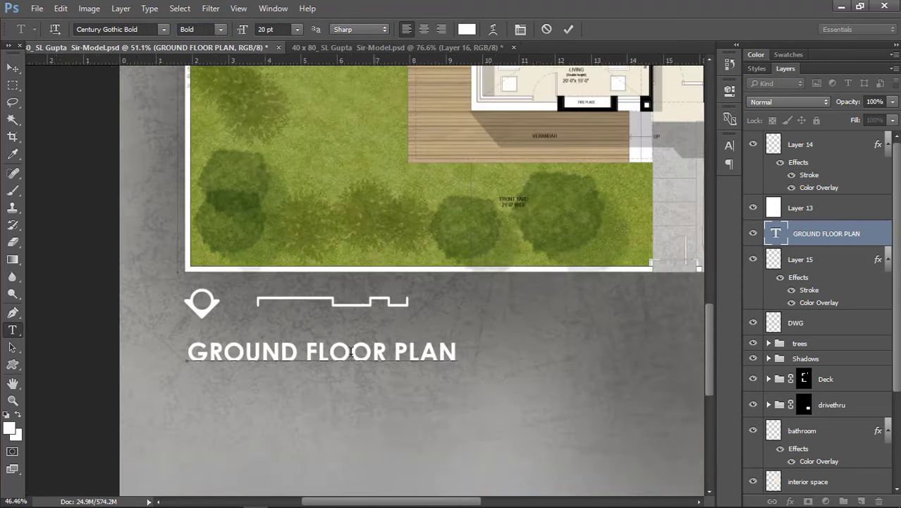
pyautogui.scroll(3, 352, 349)
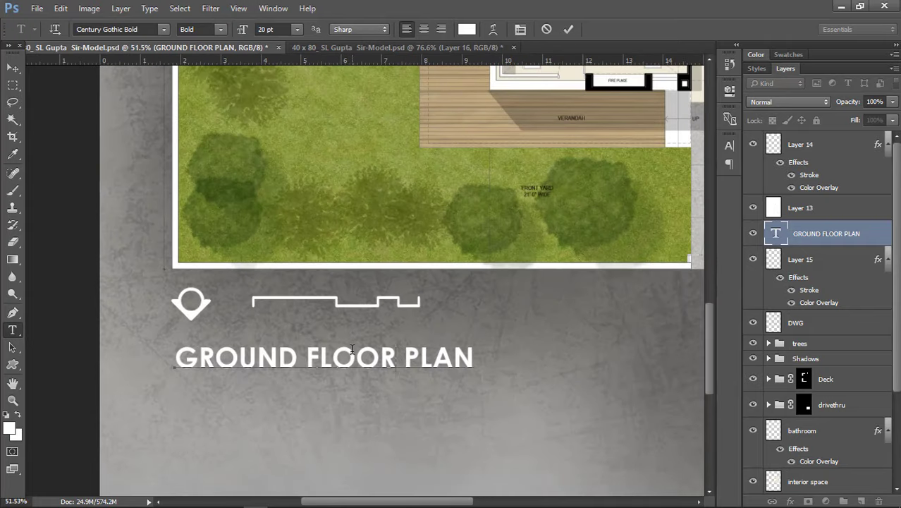
pyautogui.hotkey('ctrl', 'a')
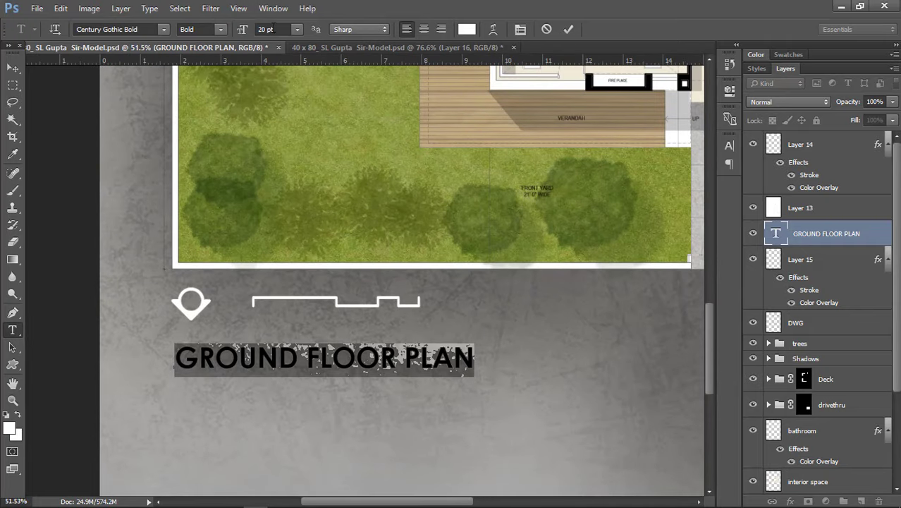
pyautogui.write('15')
pyautogui.press('Return')
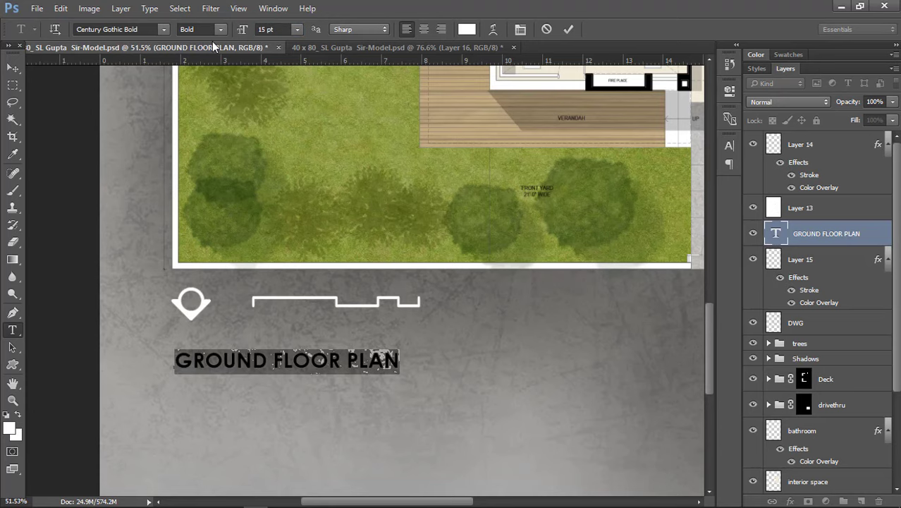
pyautogui.click(569, 30)
pyautogui.scroll(3, 259, 307)
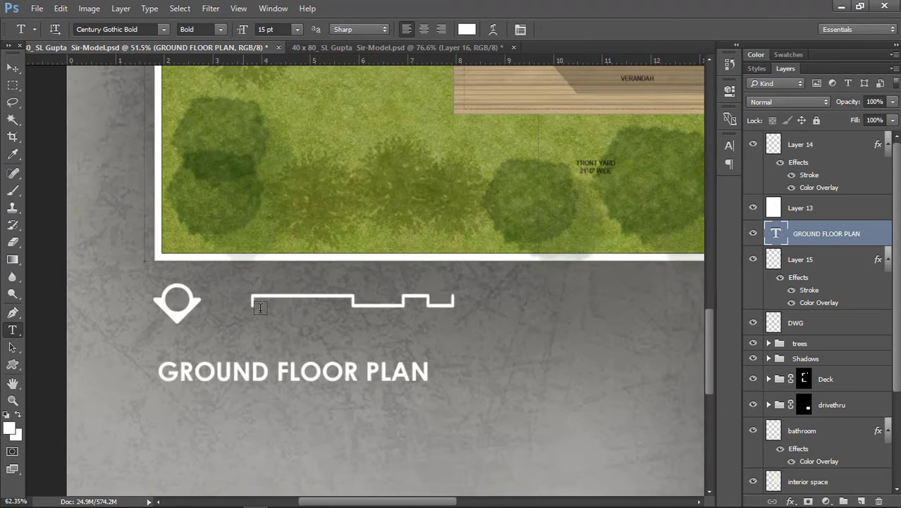
# Step: Move the title slightly up so its left edge lines up with the outer edge of the boundary wall
pyautogui.press('v')
pyautogui.click(201, 380)
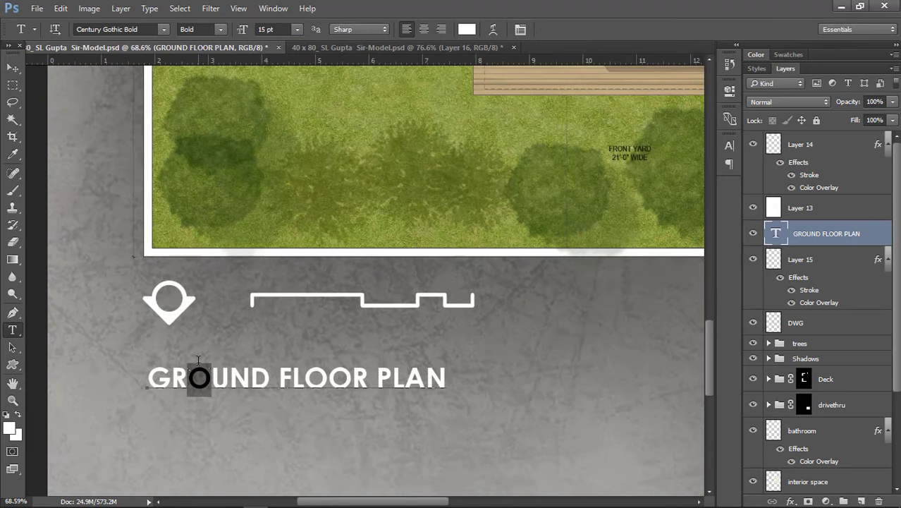
pyautogui.click(566, 29)
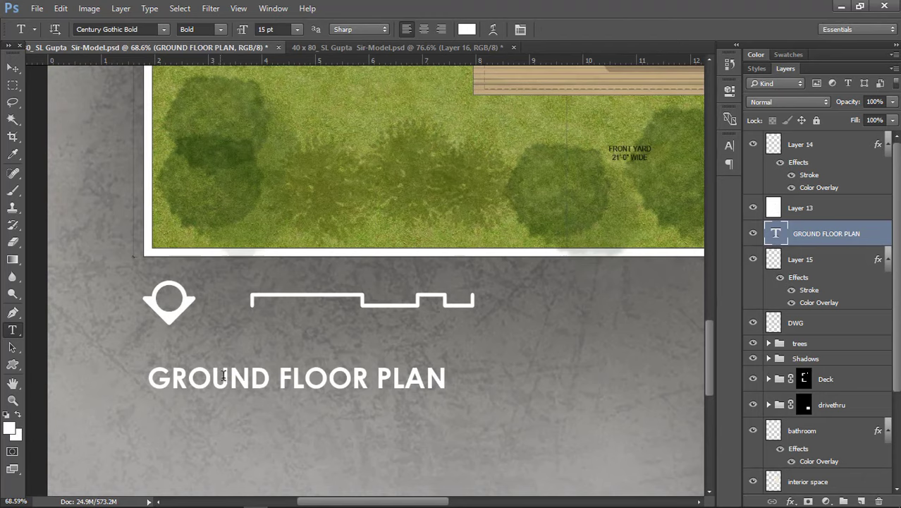
pyautogui.press('v')
pyautogui.moveTo(229, 384)
pyautogui.mouseDown()
pyautogui.moveTo(234, 369)
pyautogui.moveTo(230, 378)
pyautogui.mouseUp()
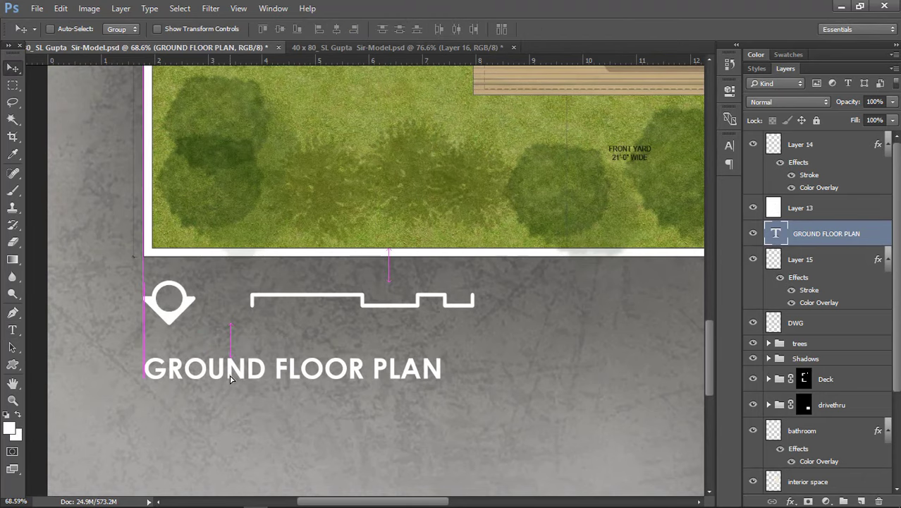
# Step: Duplicate the GROUND FLOOR PLAN title and place the copy just below the scale bar
pyautogui.scroll(4, 334, 342)
pyautogui.moveTo(323, 384); pyautogui.dragTo(399, 314)
pyautogui.doubleClick(248, 313)
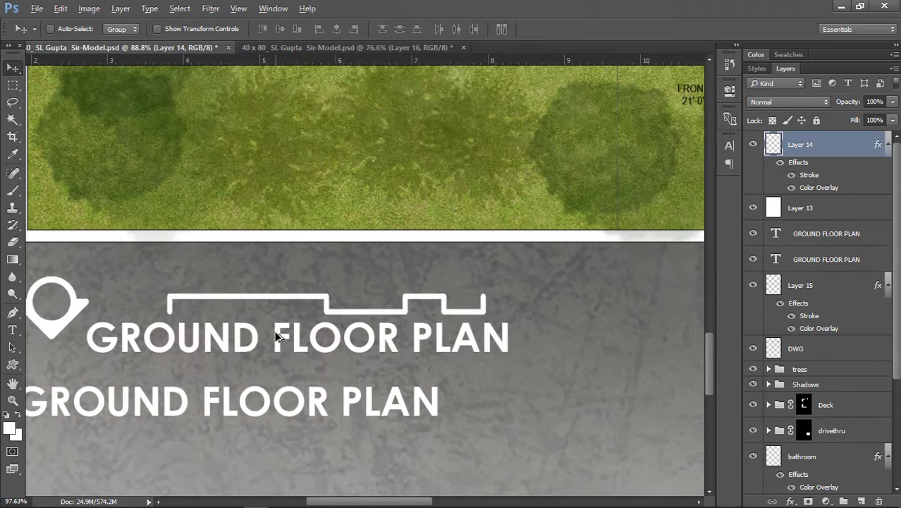
# Step: Replace the duplicated title's text with "2FT" and set its size to 10 pt
pyautogui.press('t')
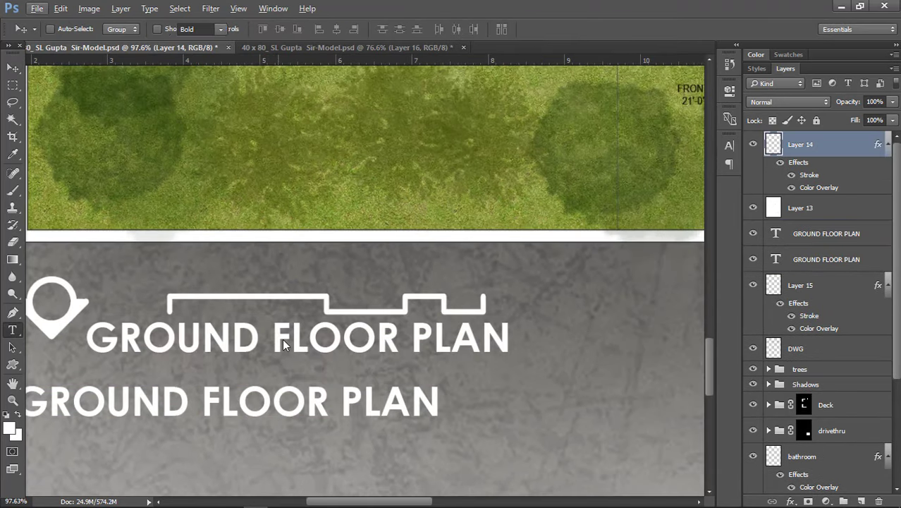
pyautogui.click(297, 342)
pyautogui.hotkey('ctrl', 'a')
pyautogui.write('2')
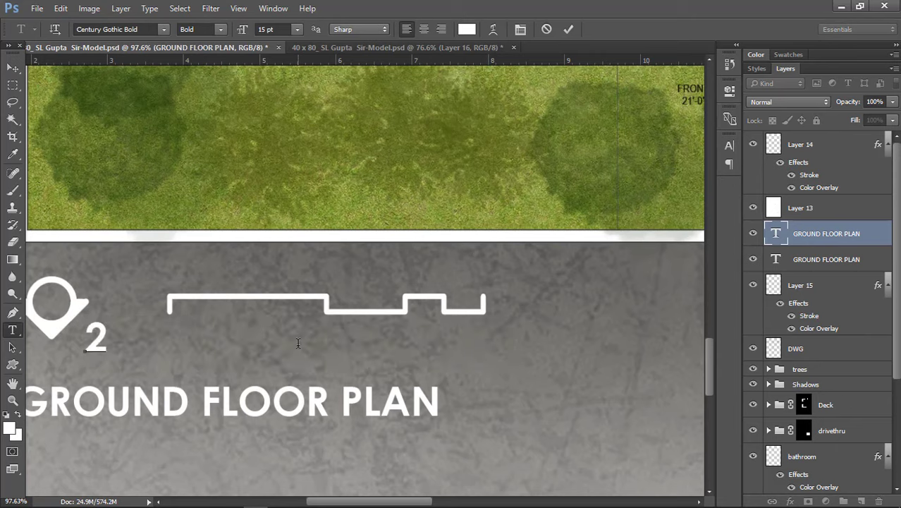
pyautogui.write('FT')
pyautogui.hotkey('ctrl', 'a')
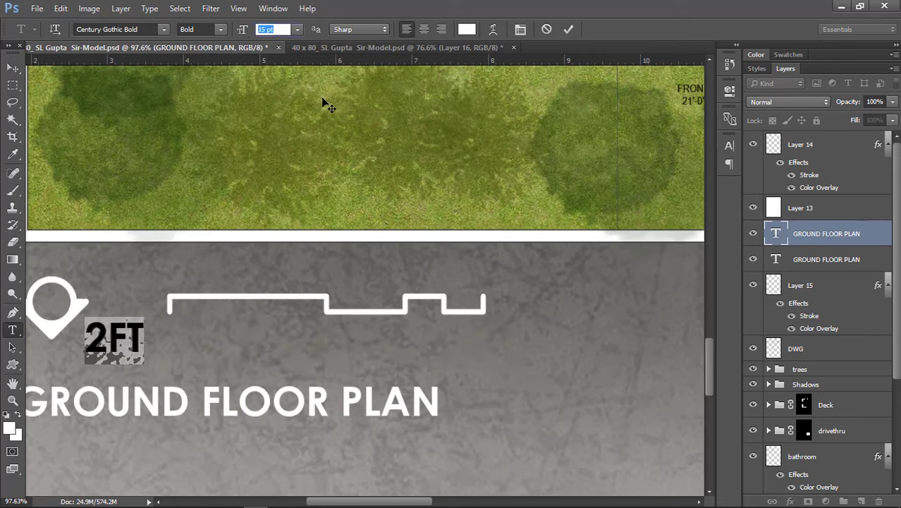
pyautogui.write('10')
pyautogui.hotkey('ctrl', 'Return')
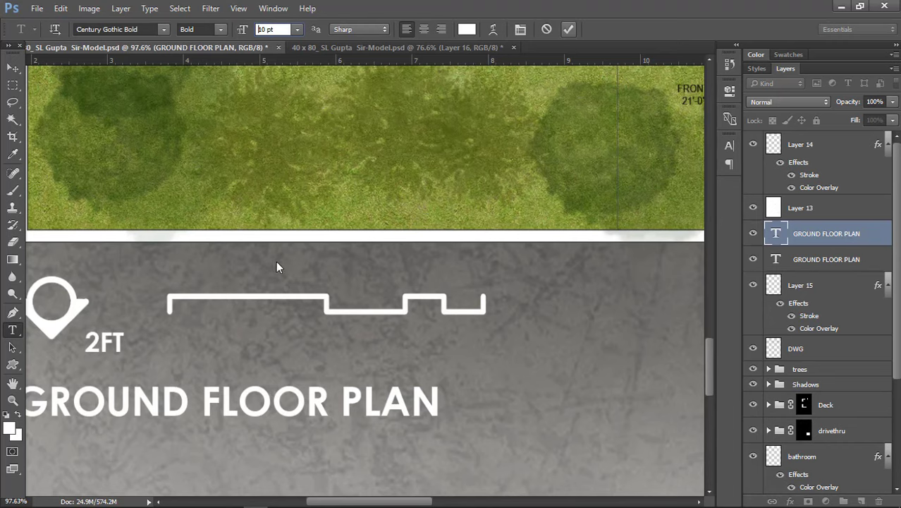
# Step: Move the 2FT label under the scale bar's shortest end segment and place a copy under the medium-length segment
pyautogui.keyDown('alt'); pyautogui.scroll(-1, 278, 260); pyautogui.keyUp('alt')
pyautogui.keyDown('alt'); pyautogui.scroll(2, 202, 283); pyautogui.keyUp('alt')
pyautogui.press('v')
pyautogui.press('Escape')
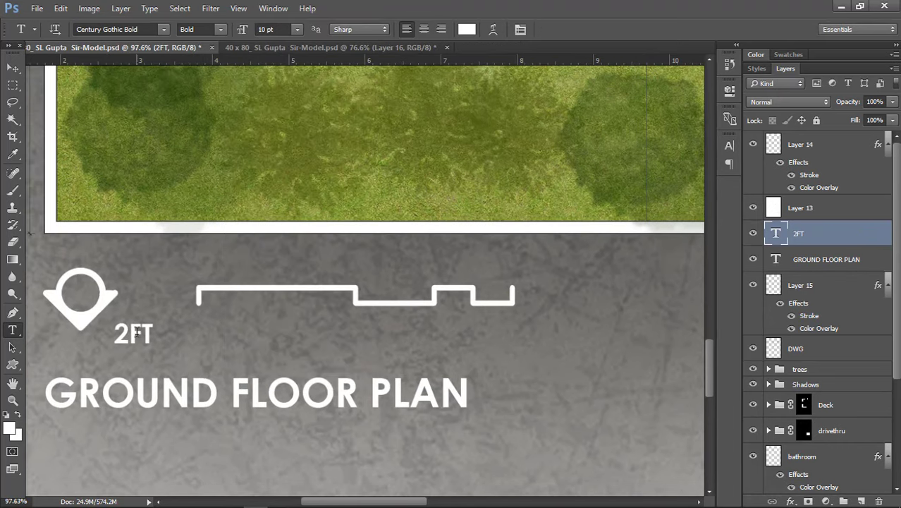
pyautogui.press('v')
pyautogui.moveTo(141, 333)
pyautogui.mouseDown()
pyautogui.moveTo(513, 328)
pyautogui.moveTo(499, 323)
pyautogui.moveTo(502, 345)
pyautogui.moveTo(368, 337)
pyautogui.mouseUp()
pyautogui.keyDown('alt'); pyautogui.scroll(1, 499, 323); pyautogui.keyUp('alt')
pyautogui.keyDown('alt'); pyautogui.scroll(1, 499, 323); pyautogui.keyUp('alt')
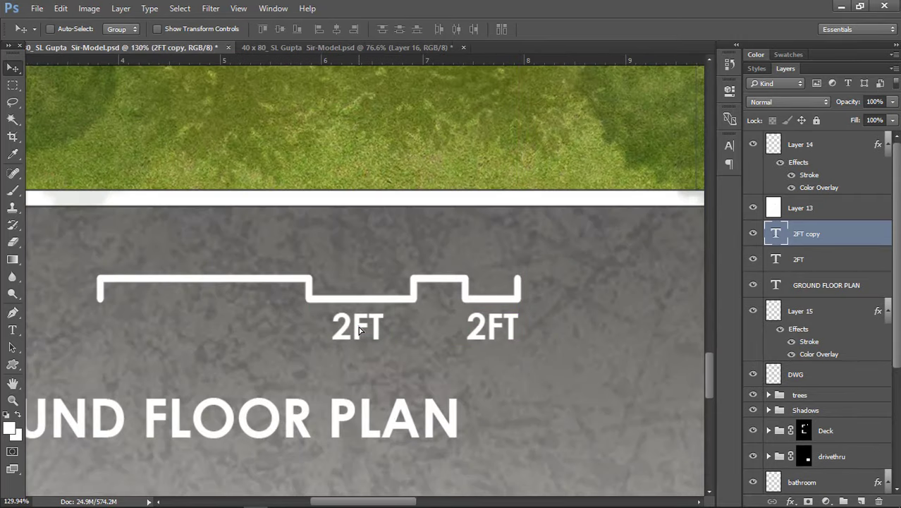
# Step: Change the copied label under the scale bar's medium-length segment to "4FT"
pyautogui.press('t')
pyautogui.doubleClick(350, 321)
pyautogui.doubleClick(348, 322)
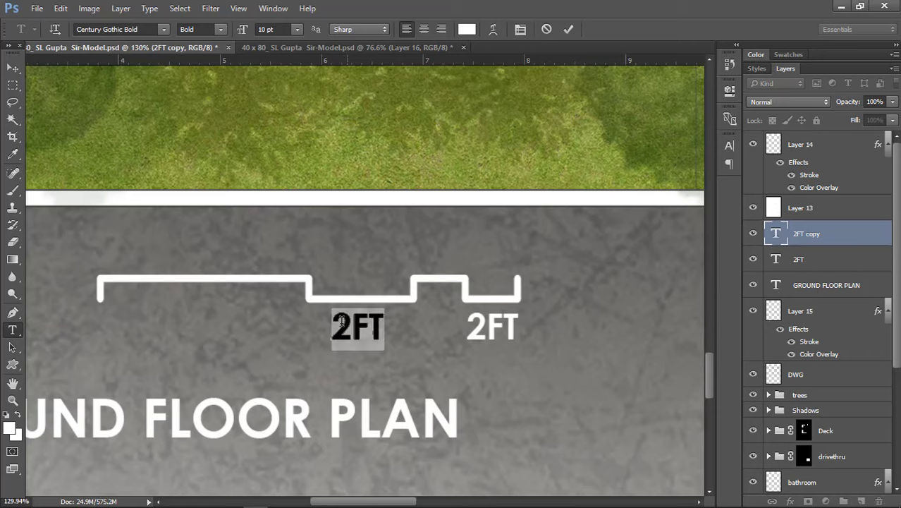
pyautogui.click(347, 323)
pyautogui.press('BackSpace')
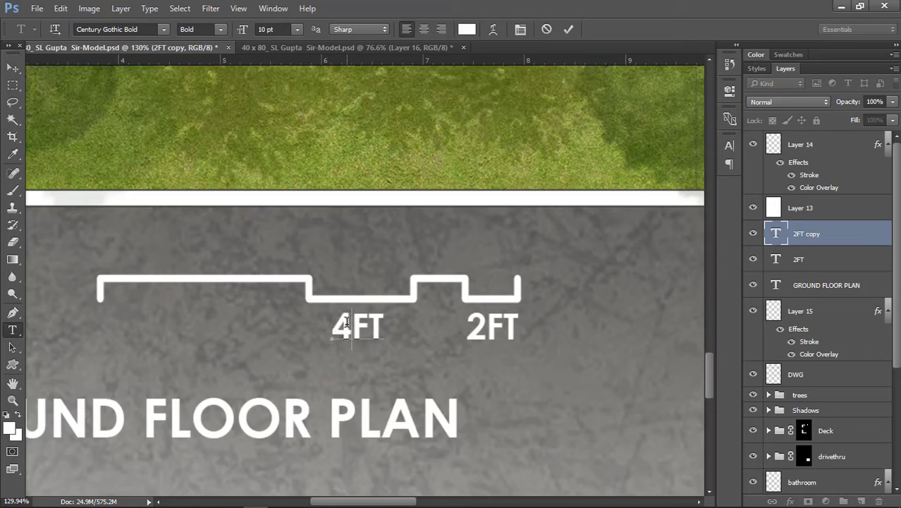
pyautogui.click(568, 29)
# Step: Duplicate the 4FT label under the start of the scale bar's longest segment and change the copy to "8FT"
pyautogui.press('v')
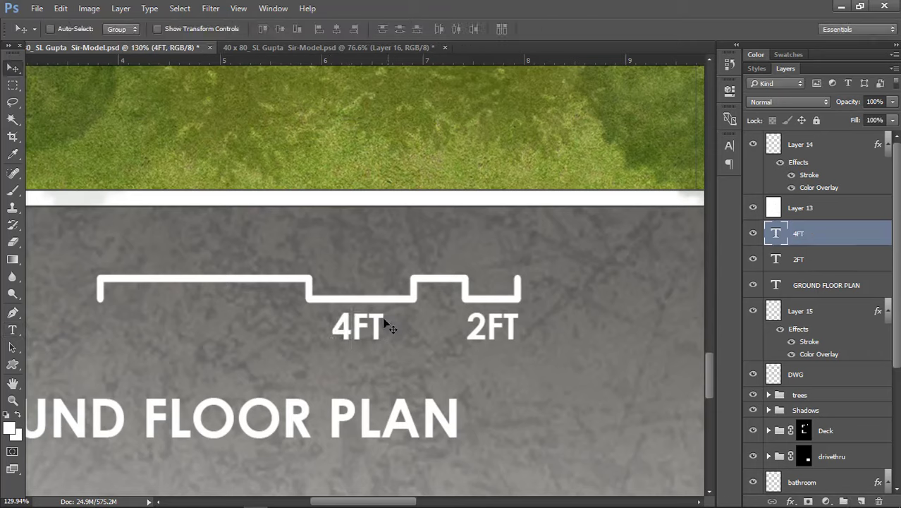
pyautogui.moveTo(341, 330); pyautogui.dragTo(86, 327)
pyautogui.press('t')
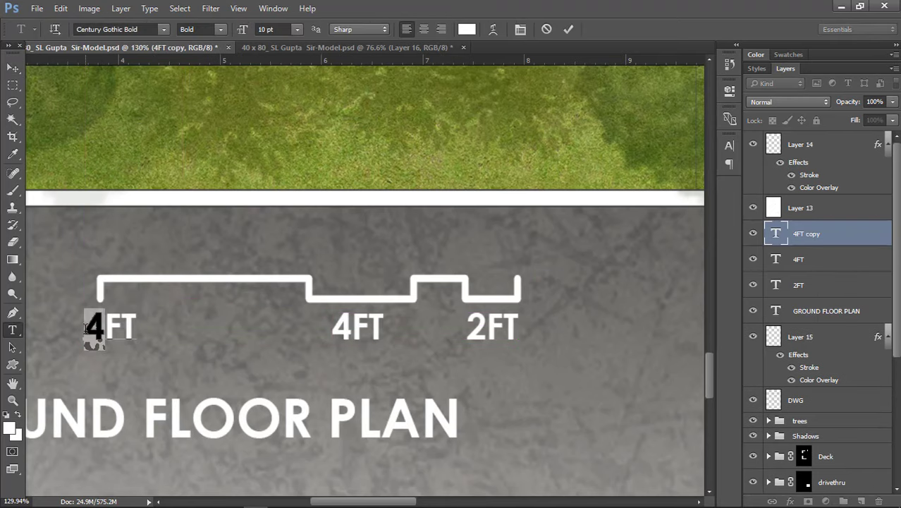
pyautogui.hotkey('ctrl', 'Return')
# Step: Hide the 8FT, 4FT and 2FT labels to compare the scale bar without them, and show them again
pyautogui.scroll(-2, 415, 217)
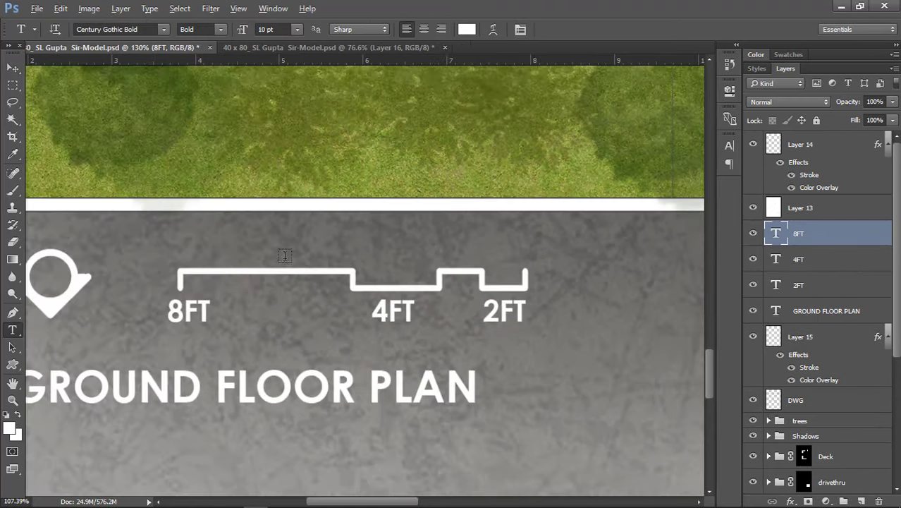
pyautogui.scroll(2, 301, 255)
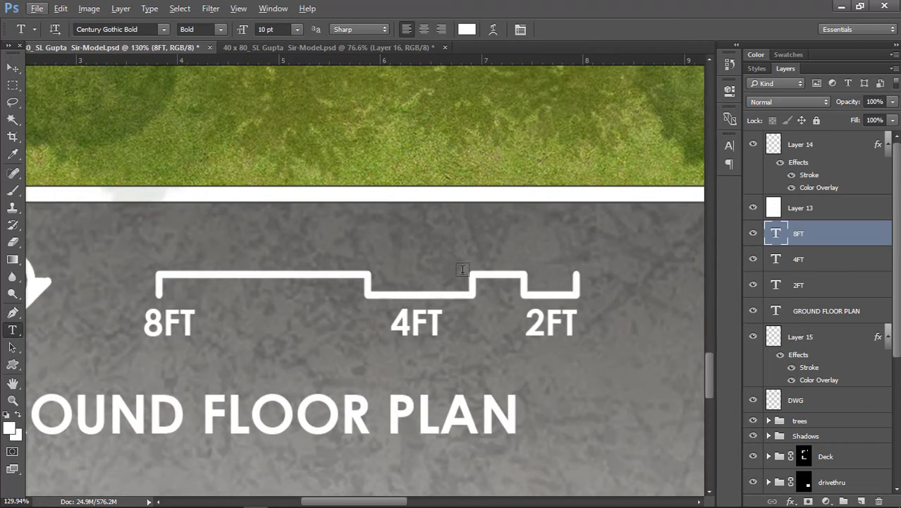
pyautogui.click(754, 234)
pyautogui.click(753, 259)
pyautogui.click(752, 285)
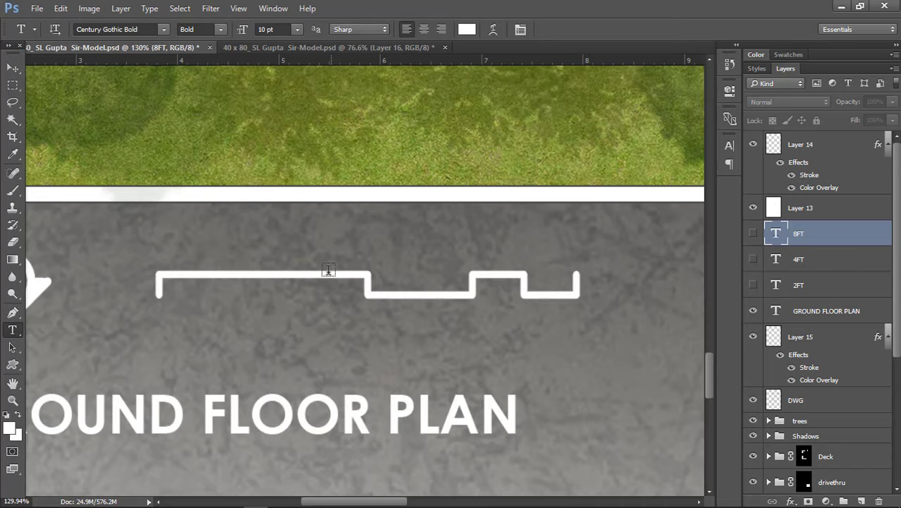
pyautogui.scroll(-5, 329, 269)
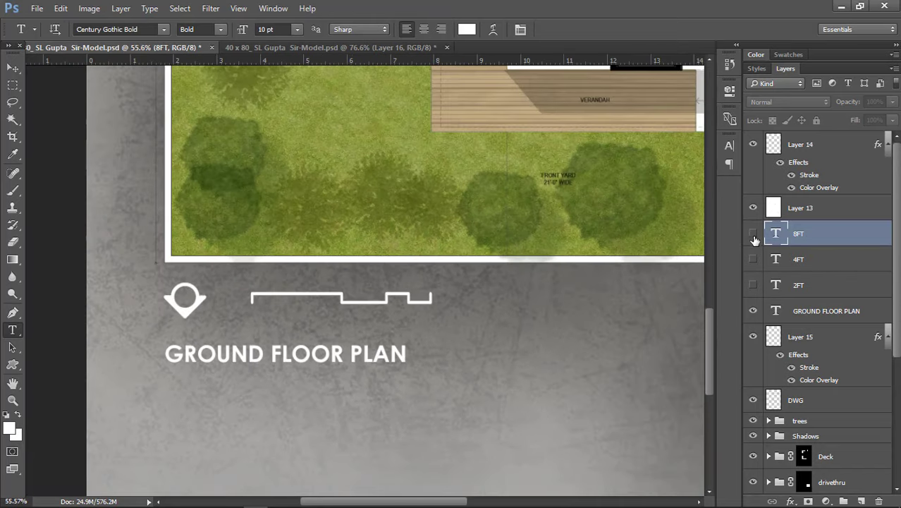
pyautogui.click(753, 234)
# Step: Examine the labelled scale bar and title within the whole sheet, and the parking and entry area up close
pyautogui.scroll(-3, 329, 299)
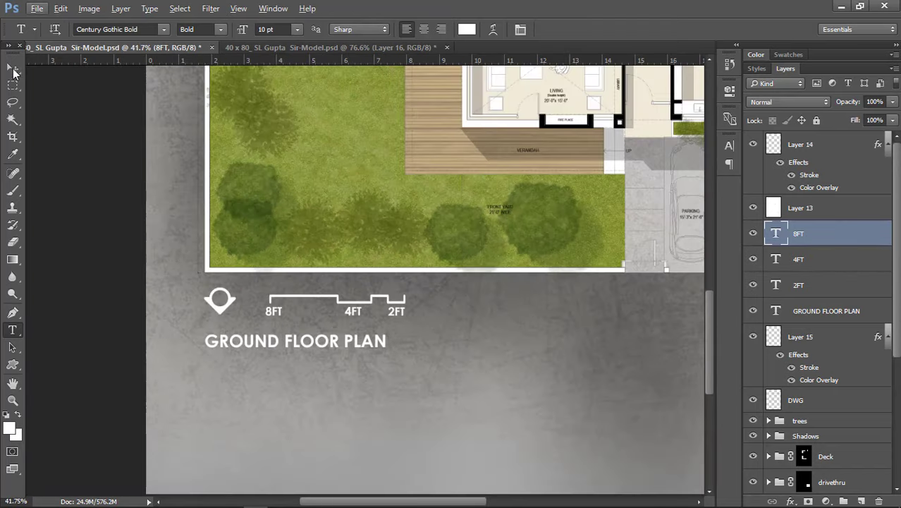
pyautogui.click(13, 68)
pyautogui.scroll(-4, 241, 392)
pyautogui.scroll(-2, 304, 270)
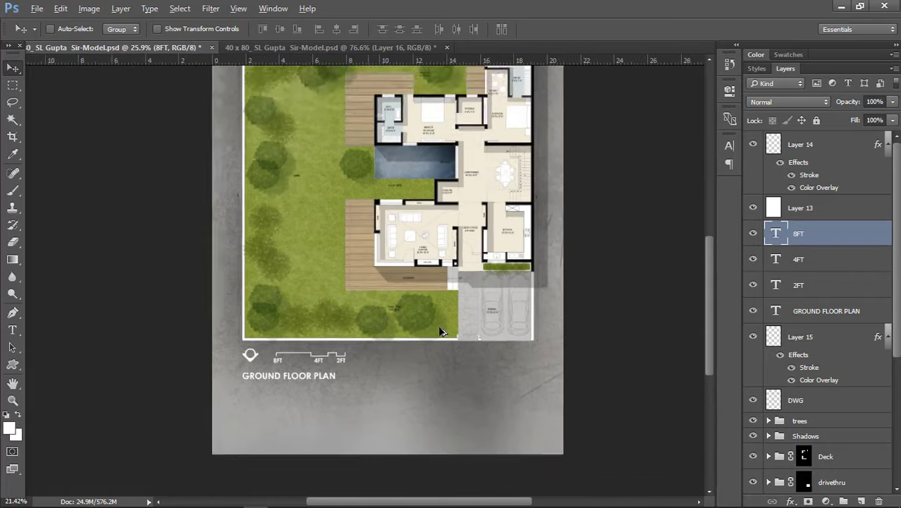
pyautogui.scroll(5, 496, 368)
pyautogui.scroll(5, 496, 367)
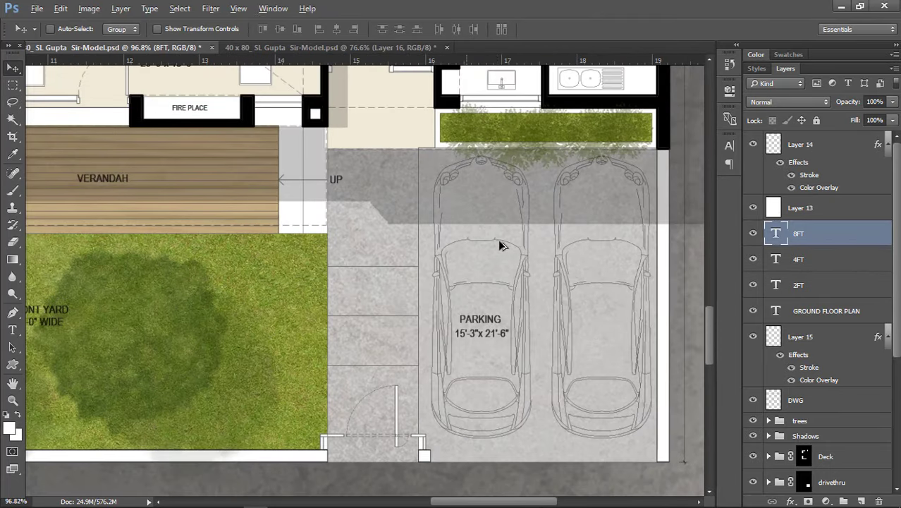
pyautogui.scroll(-6, 516, 394)
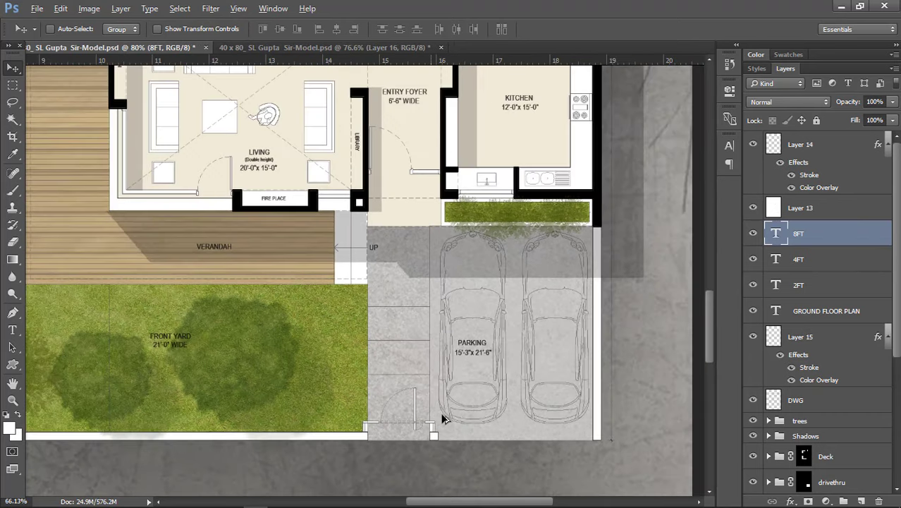
pyautogui.scroll(-5, 454, 426)
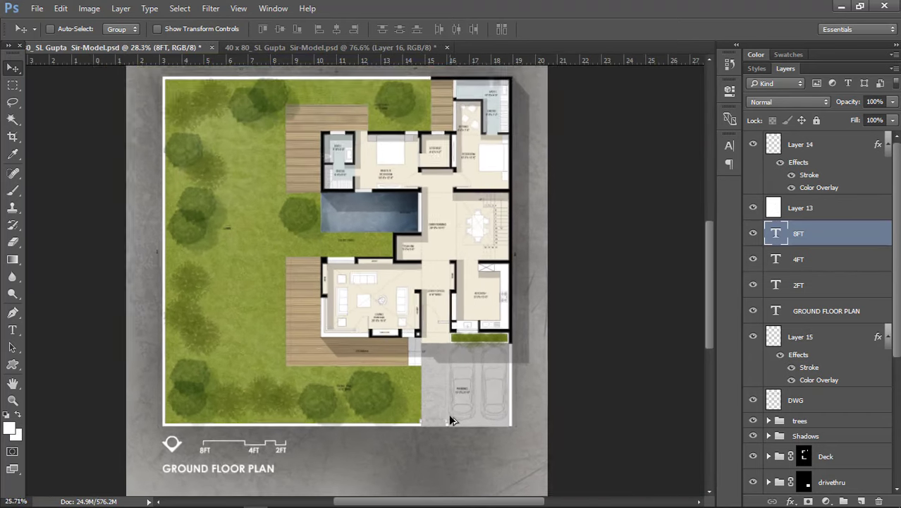
# Step: Examine the rendered plan from the front yard through the living areas and pool to the rear yard
pyautogui.scroll(5, 318, 430)
pyautogui.keyDown('ctrl'); pyautogui.click(274, 388); pyautogui.keyUp('ctrl')
pyautogui.scroll(5, 408, 339)
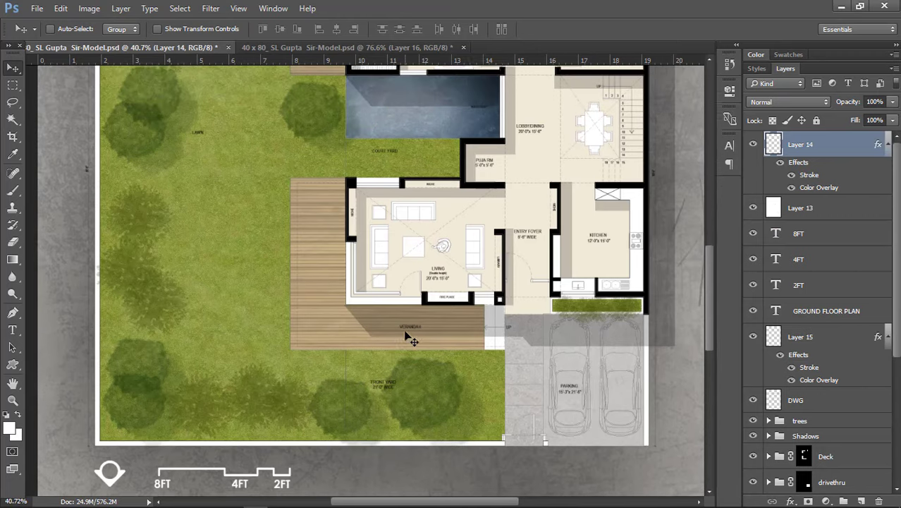
pyautogui.scroll(1, 407, 339)
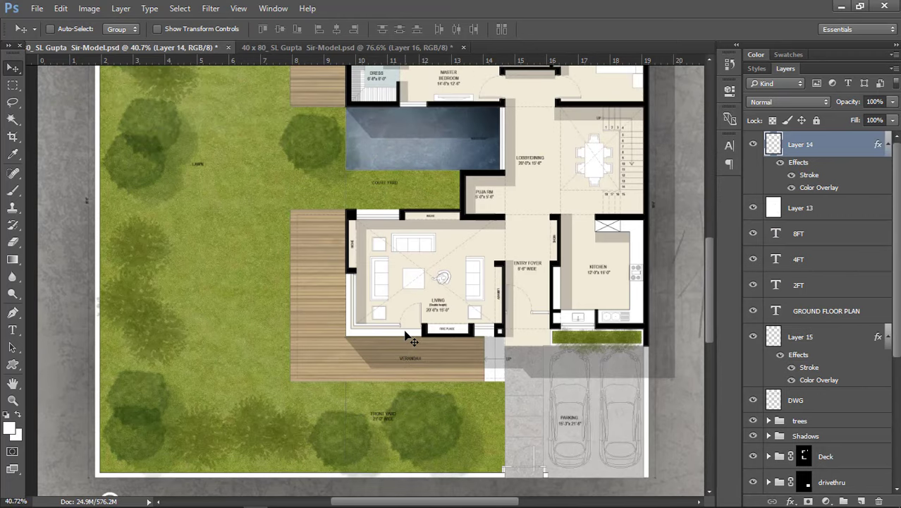
pyautogui.scroll(1, 413, 342)
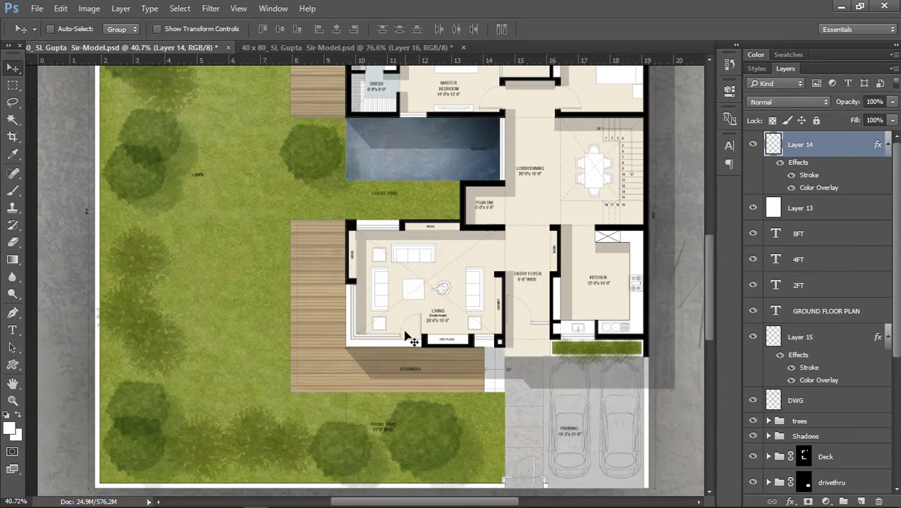
pyautogui.scroll(4, 413, 342)
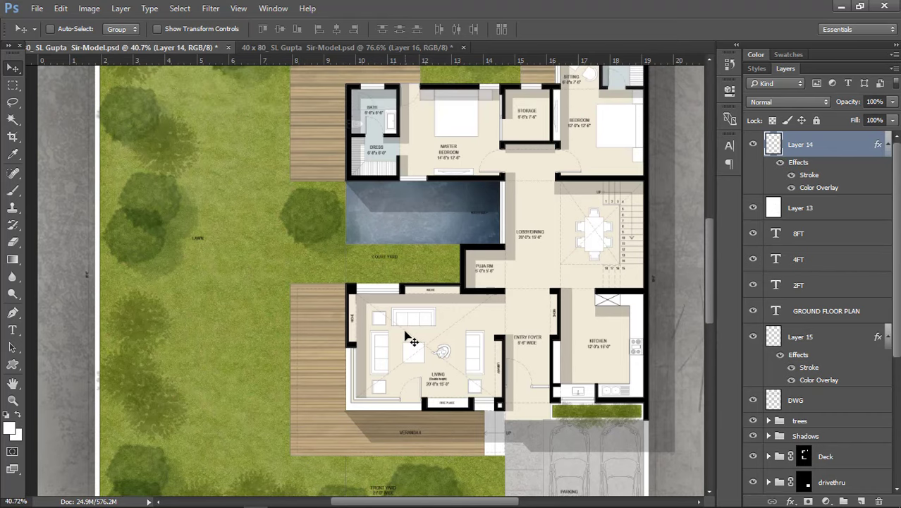
pyautogui.scroll(2, 412, 341)
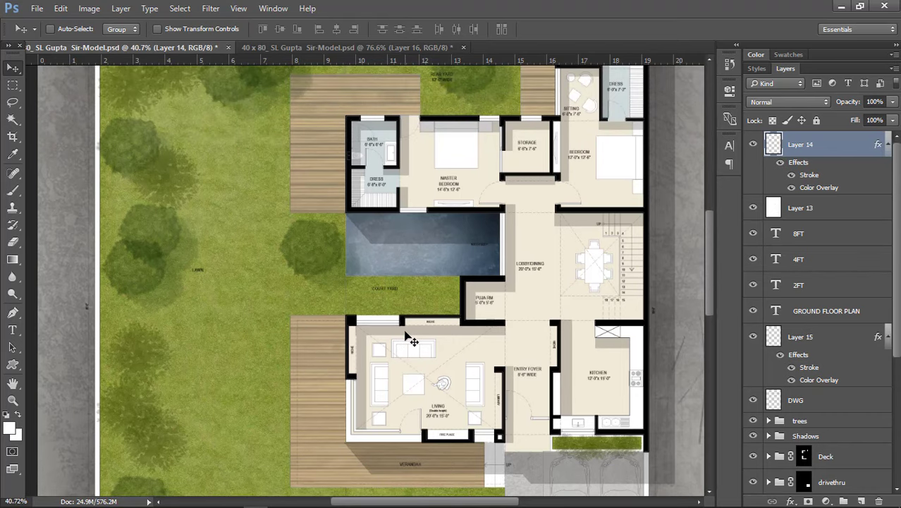
pyautogui.scroll(8, 412, 341)
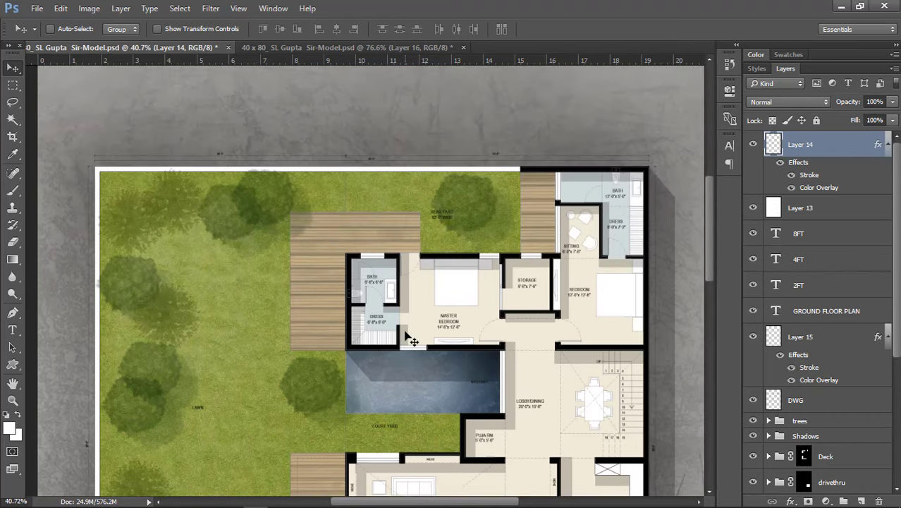
pyautogui.scroll(1, 409, 339)
pyautogui.hotkey('ctrl', '0')
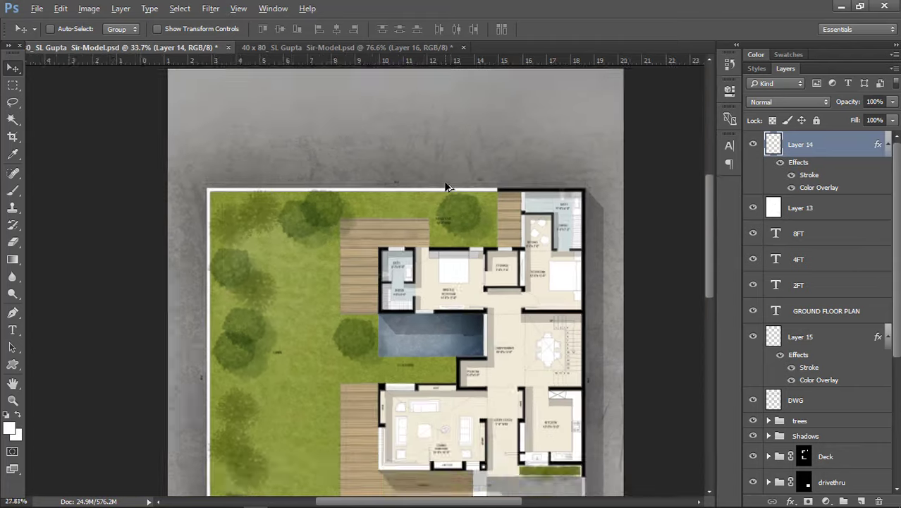